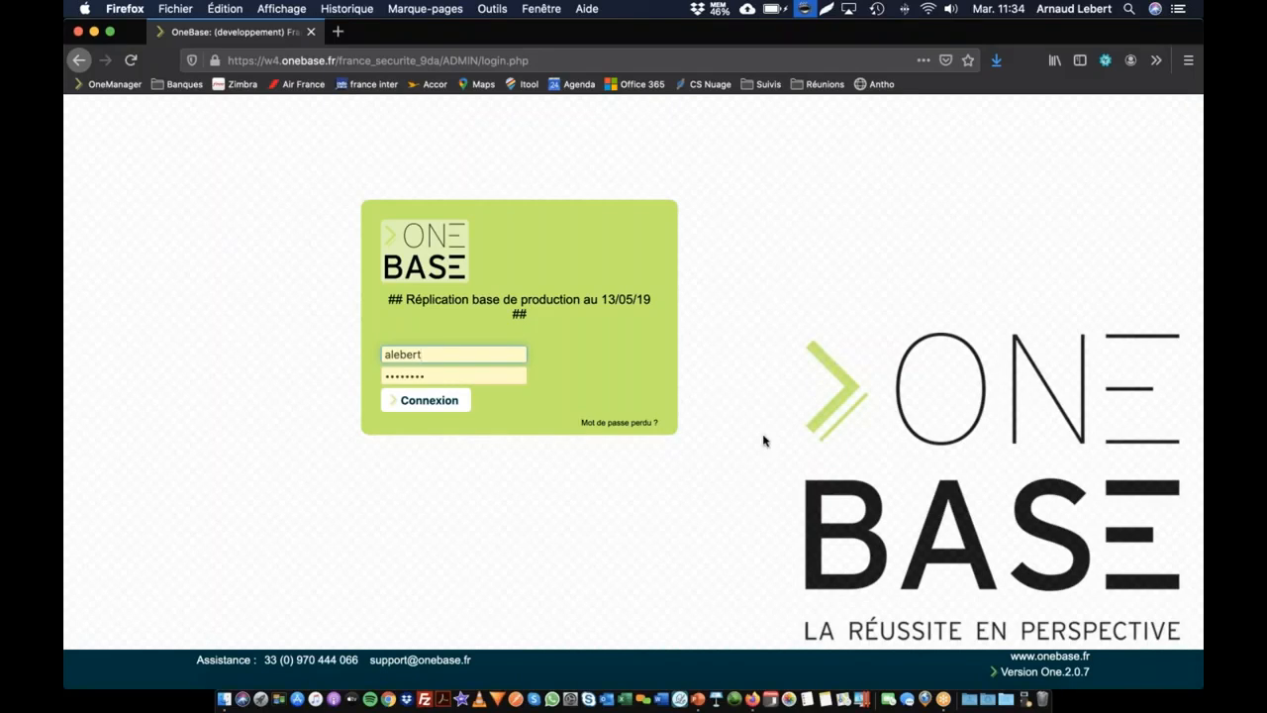
- Log in with the prefilled credentials and view the last-session notice on the dashboard
{"action": "left_click", "coordinate": [425, 400]}
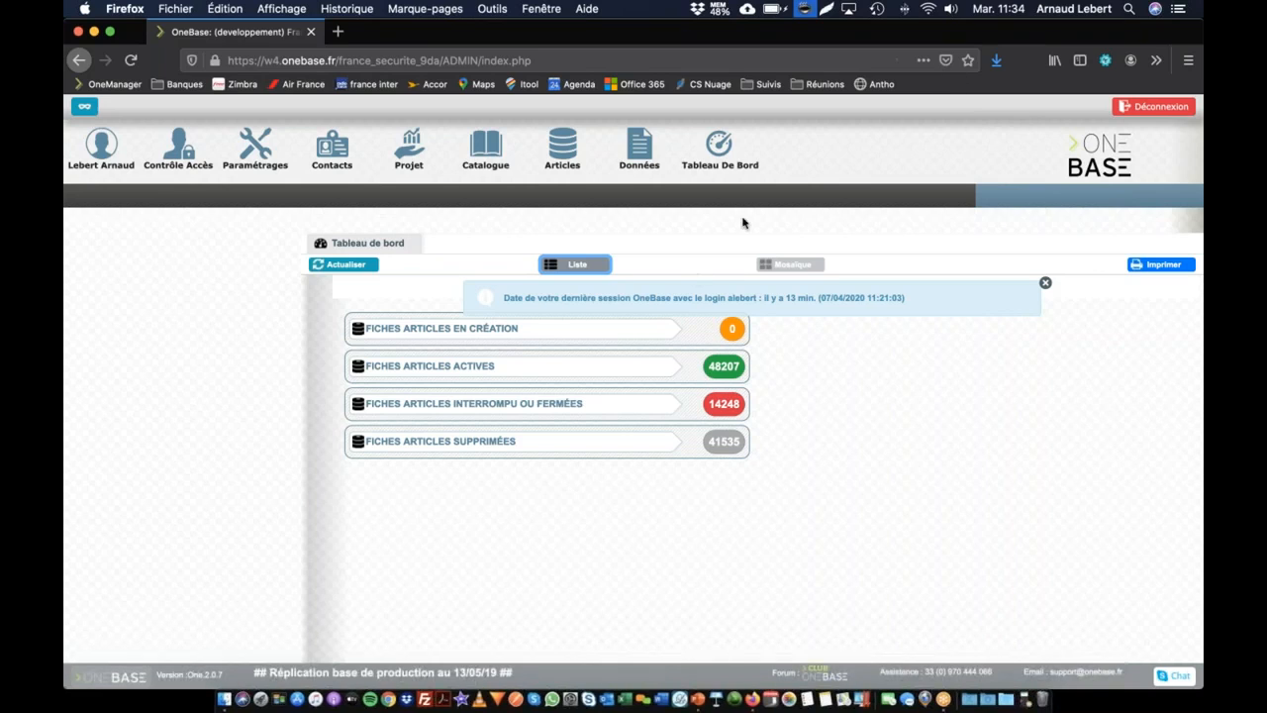
{"action": "double_click", "coordinate": [951, 299]}
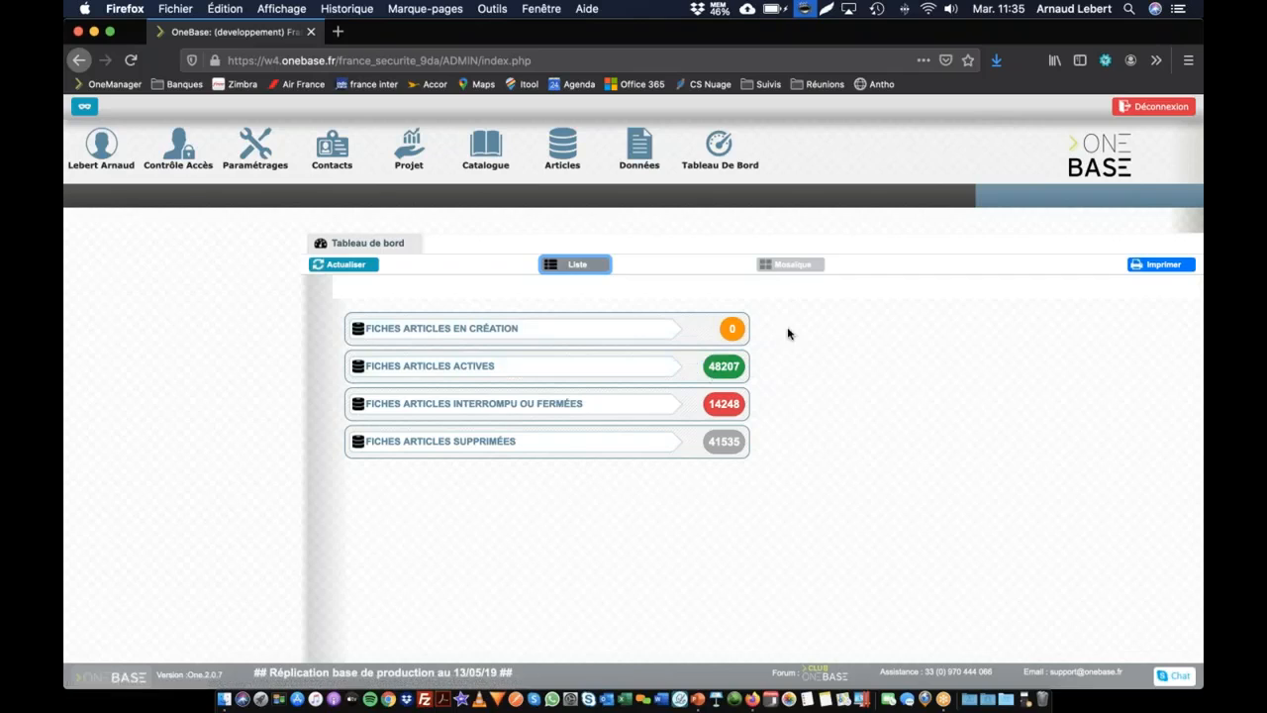
- Open the interrupted or closed articles from the dashboard and examine the article status filter behind the list
{"action": "left_click", "coordinate": [725, 406]}
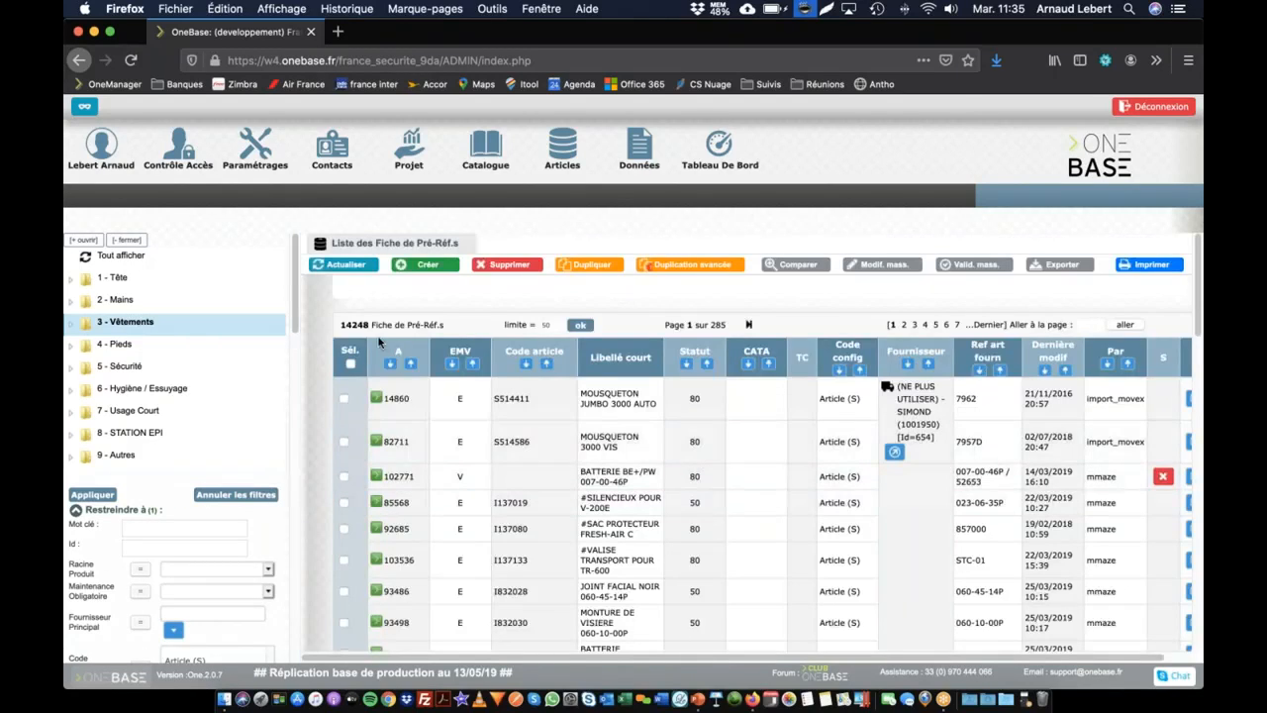
{"action": "double_click", "coordinate": [353, 325]}
{"action": "scroll", "coordinate": [149, 416], "scroll_direction": "down", "scroll_amount": 3}
{"action": "scroll", "coordinate": [336, 294], "scroll_direction": "down", "scroll_amount": 3}
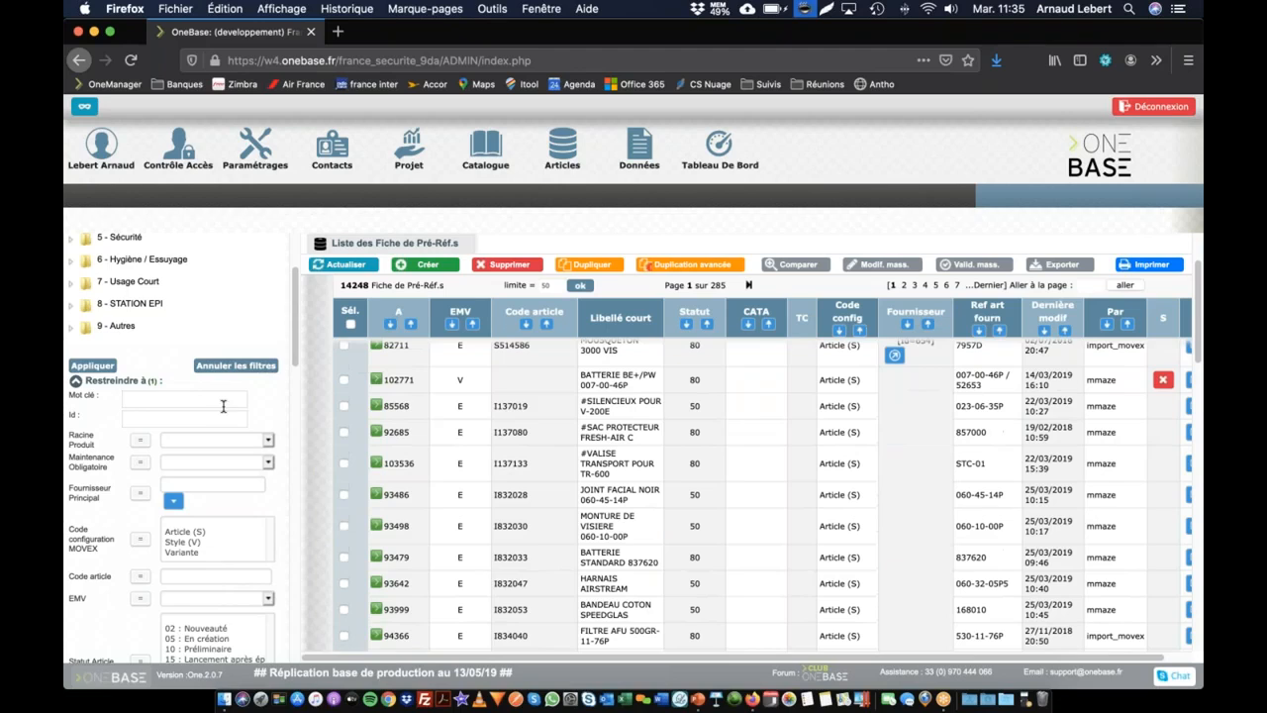
{"action": "scroll", "coordinate": [208, 509], "scroll_direction": "down", "scroll_amount": 4}
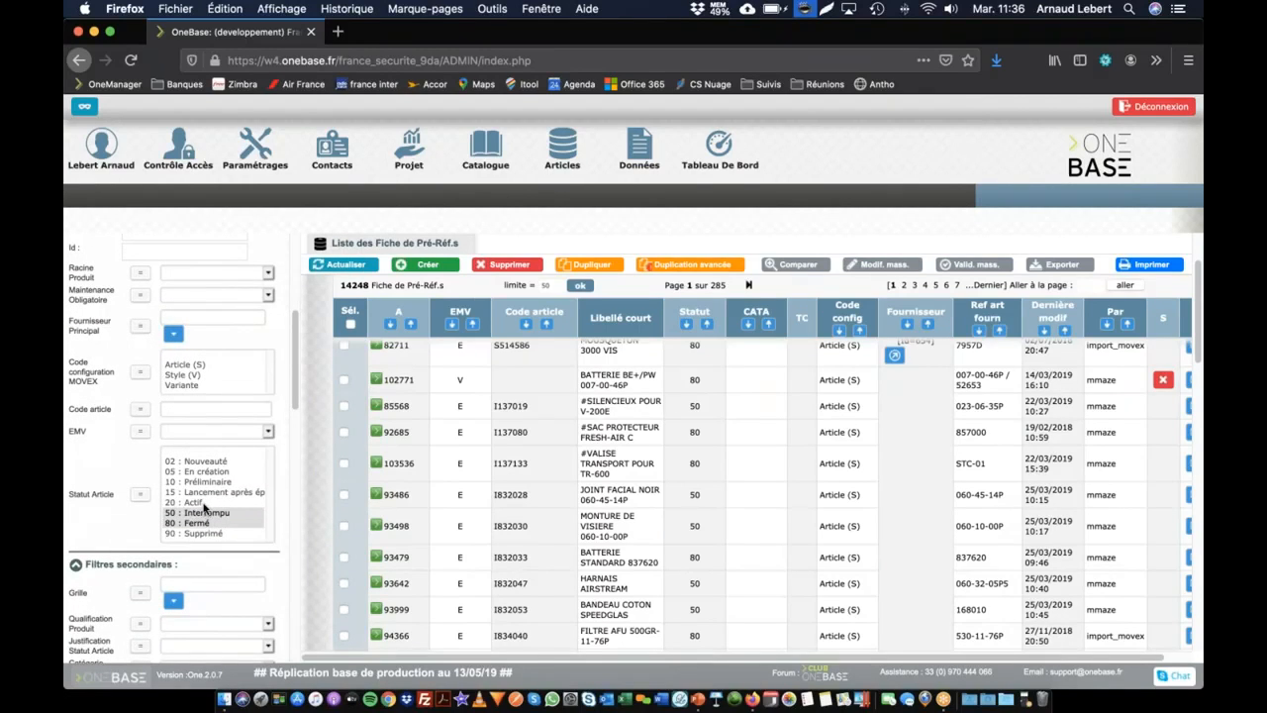
{"action": "scroll", "coordinate": [204, 519], "scroll_direction": "up", "scroll_amount": 3}
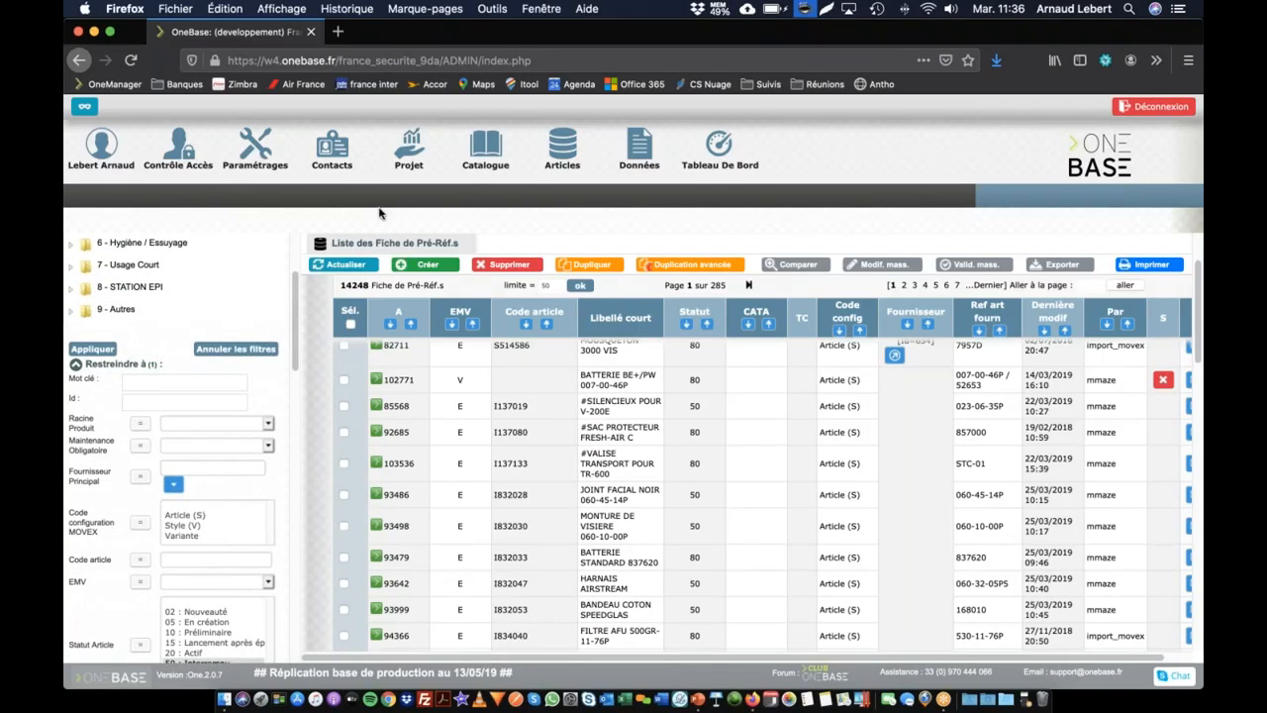
- Refresh the article list and cancel all its filters to check the total number of records
{"action": "left_click", "coordinate": [341, 264]}
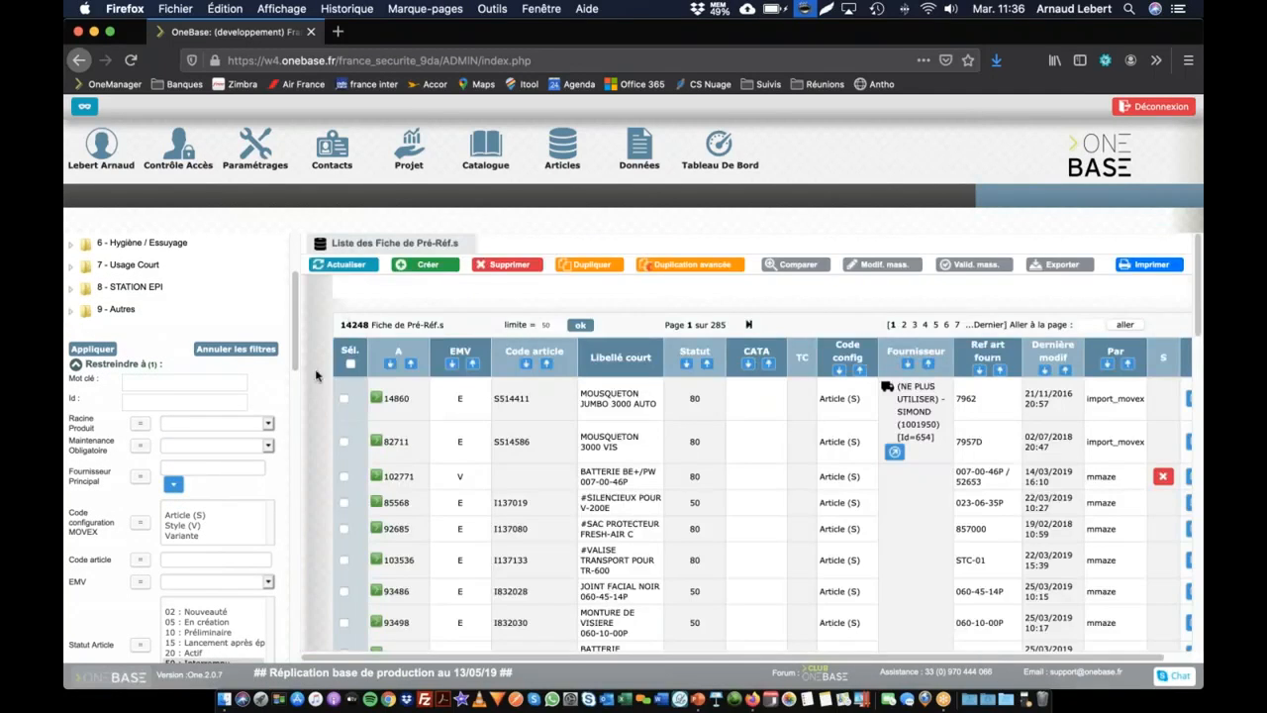
{"action": "left_click", "coordinate": [238, 349]}
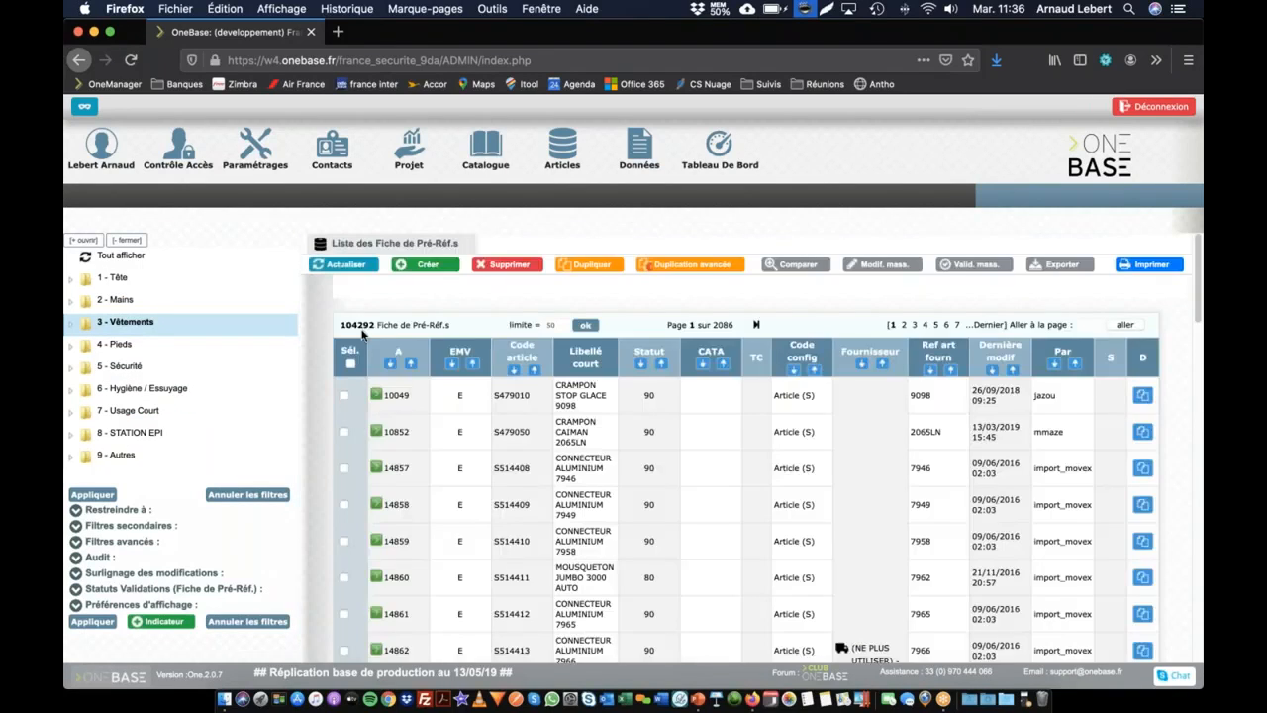
{"action": "left_click_drag", "start_coordinate": [339, 325], "coordinate": [371, 326]}
- Reopen the interrupted or closed articles from the dashboard and review the primary and secondary filters
{"action": "left_click", "coordinate": [733, 160]}
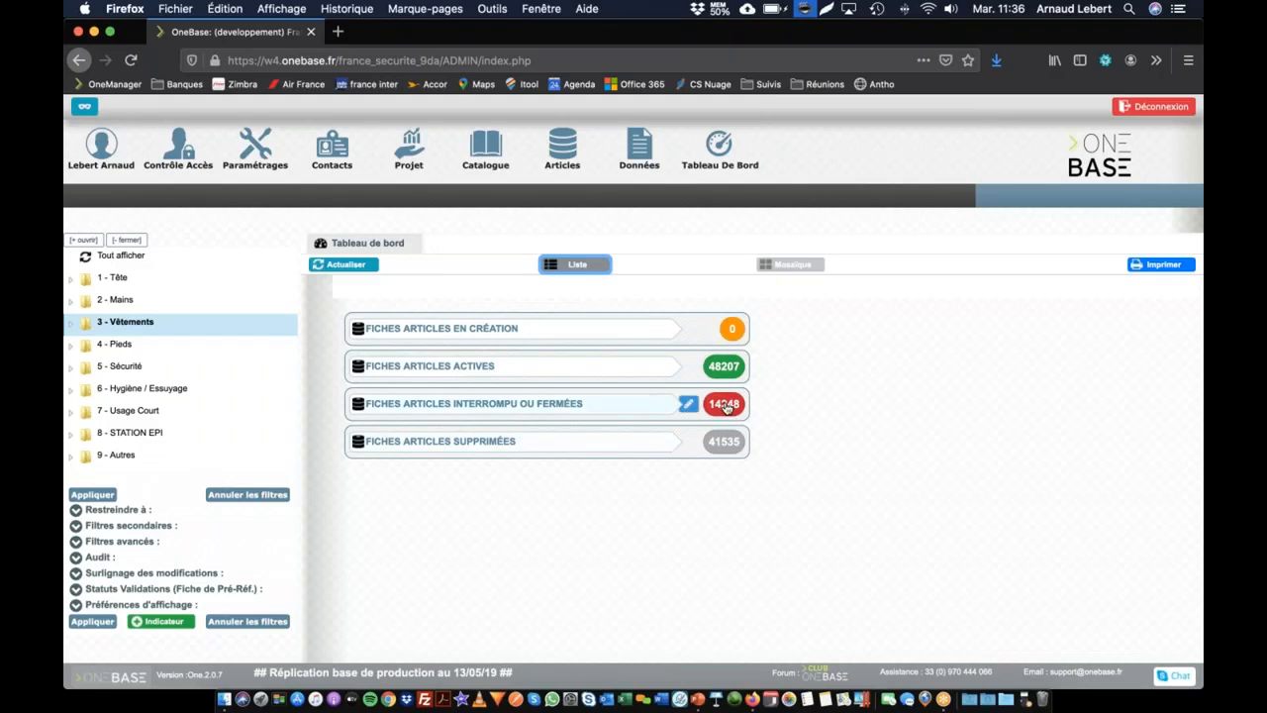
{"action": "left_click", "coordinate": [725, 412]}
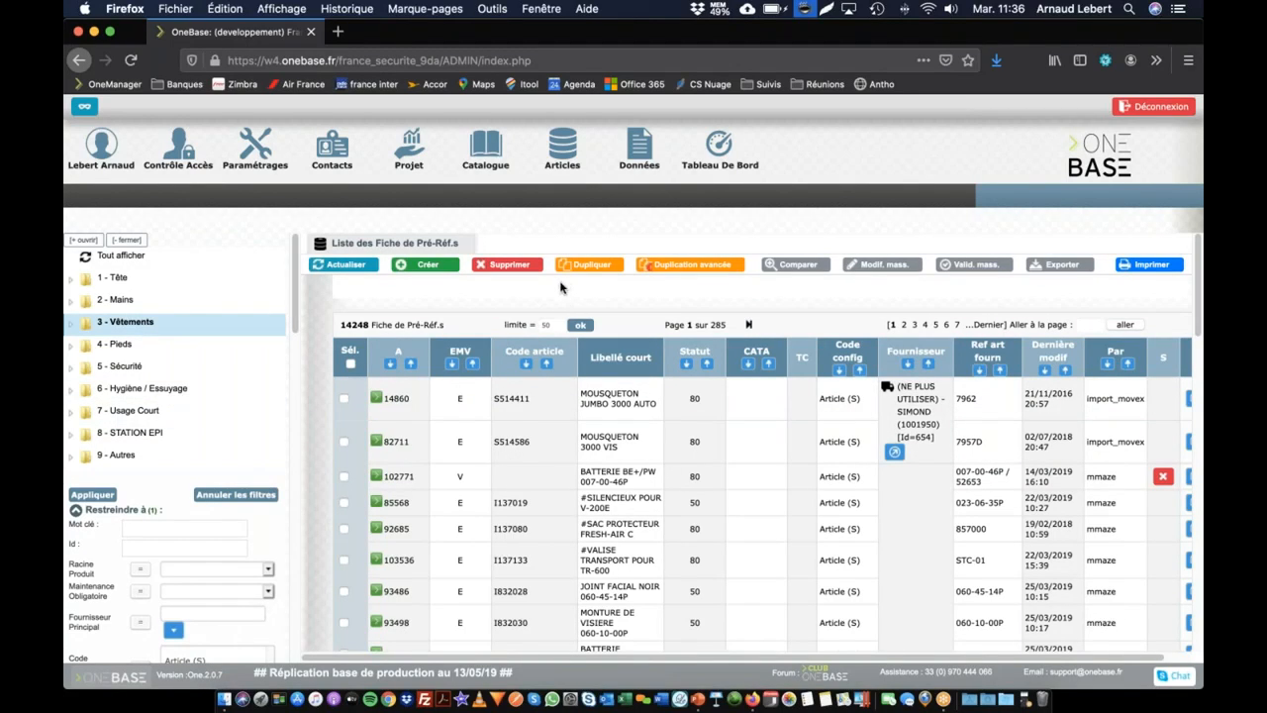
{"action": "scroll", "coordinate": [560, 287], "scroll_direction": "down", "scroll_amount": 2}
{"action": "scroll", "coordinate": [184, 521], "scroll_direction": "down", "scroll_amount": 5}
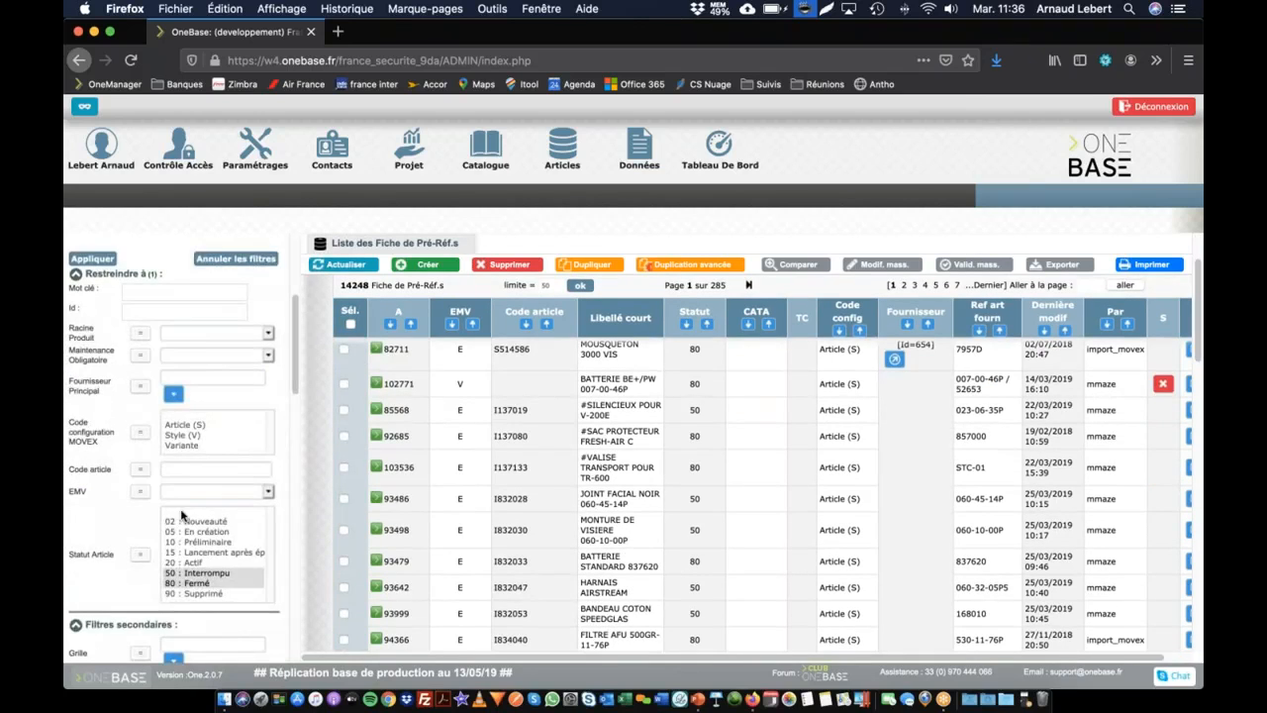
{"action": "scroll", "coordinate": [198, 473], "scroll_direction": "down", "scroll_amount": 3}
{"action": "scroll", "coordinate": [203, 510], "scroll_direction": "down", "scroll_amount": 4}
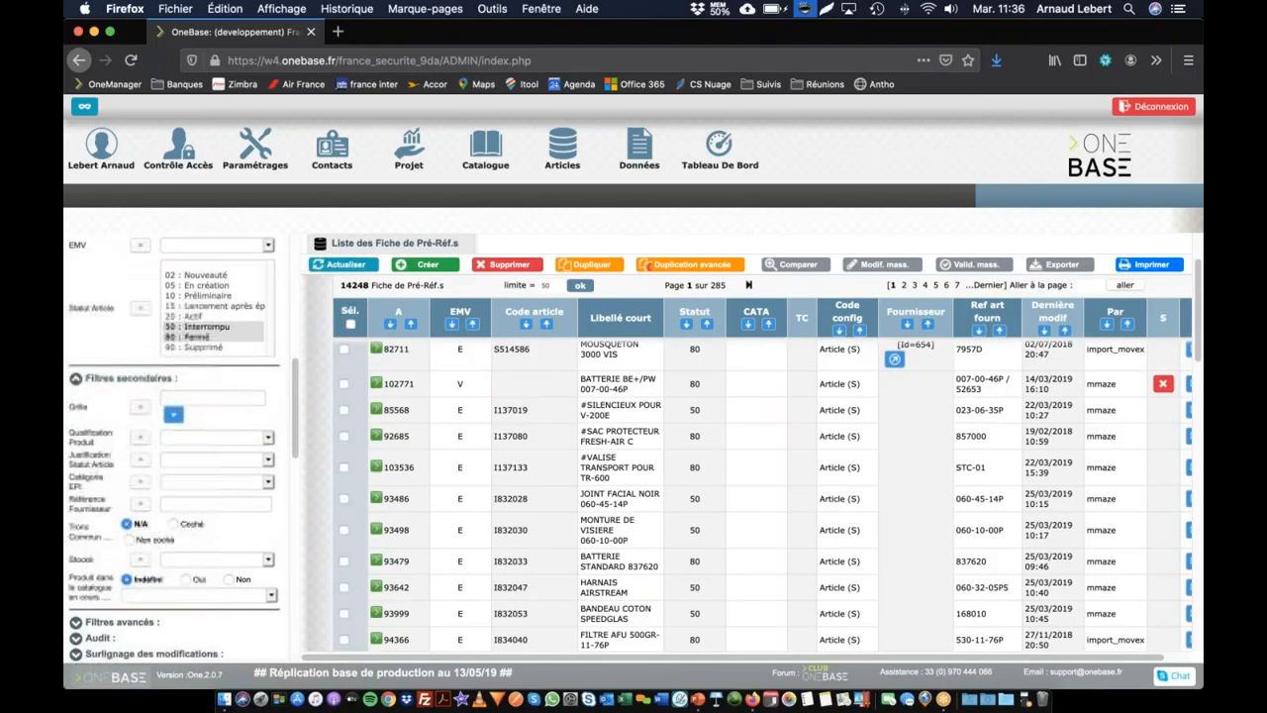
{"action": "scroll", "coordinate": [208, 495], "scroll_direction": "up", "scroll_amount": 8}
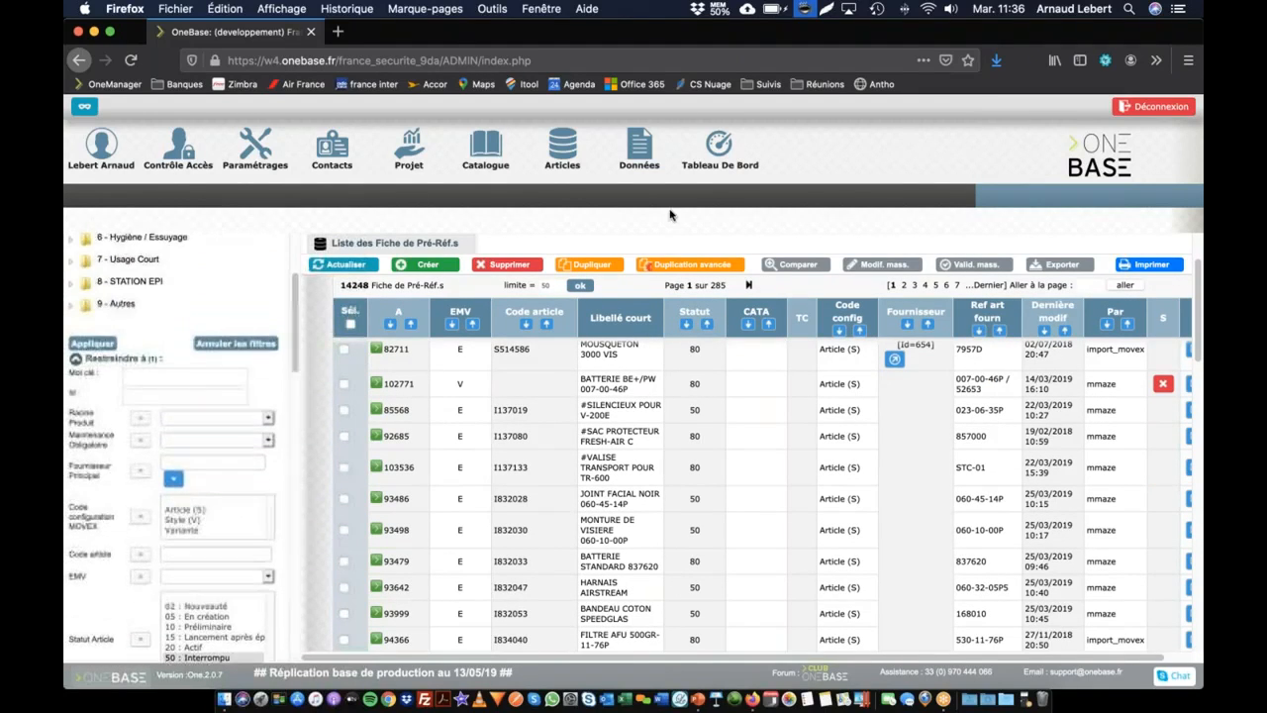
- Return to the dashboard, compare its list and mosaic displays, and leave it in mosaic display
{"action": "left_click", "coordinate": [719, 165]}
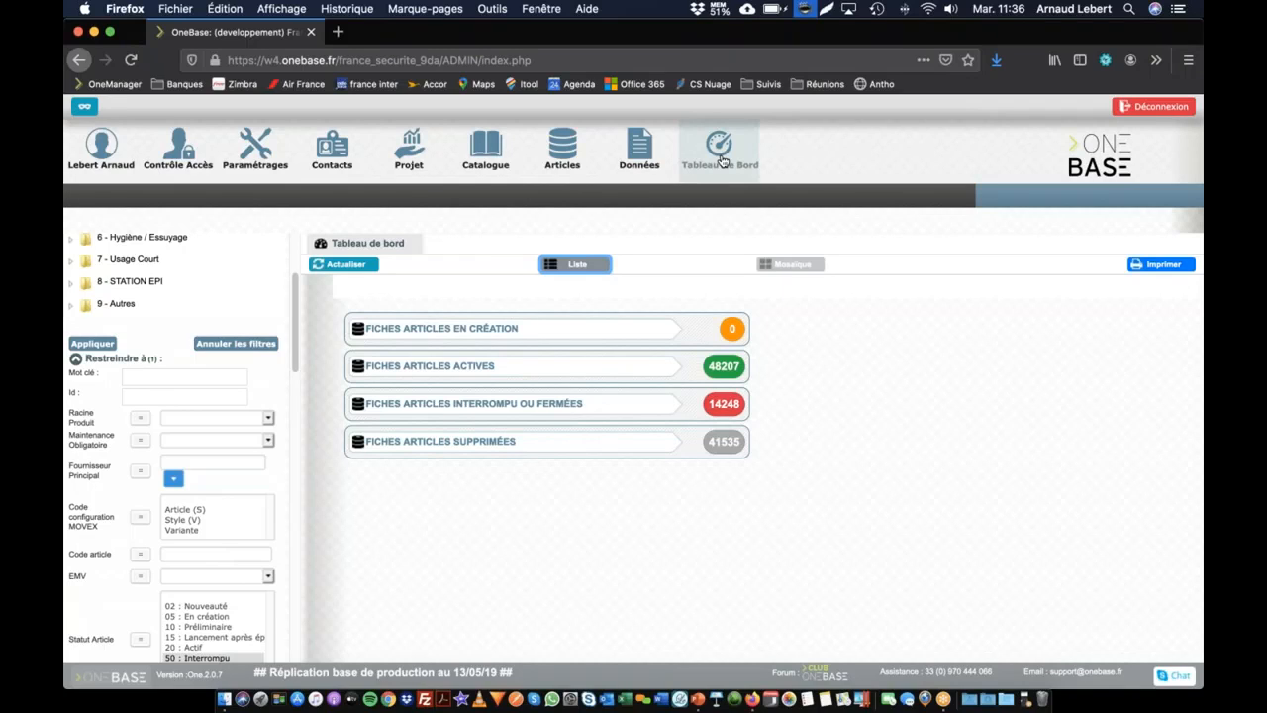
{"action": "mouse_move", "coordinate": [432, 325]}
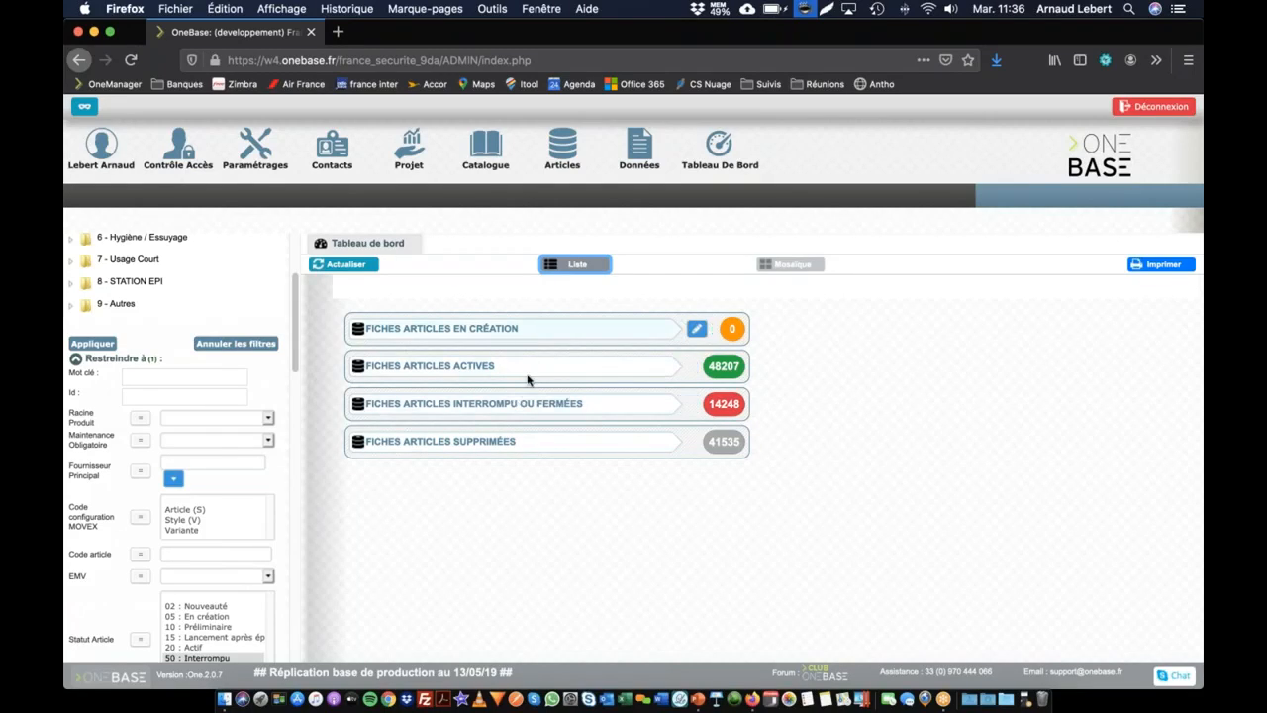
{"action": "left_click", "coordinate": [554, 268]}
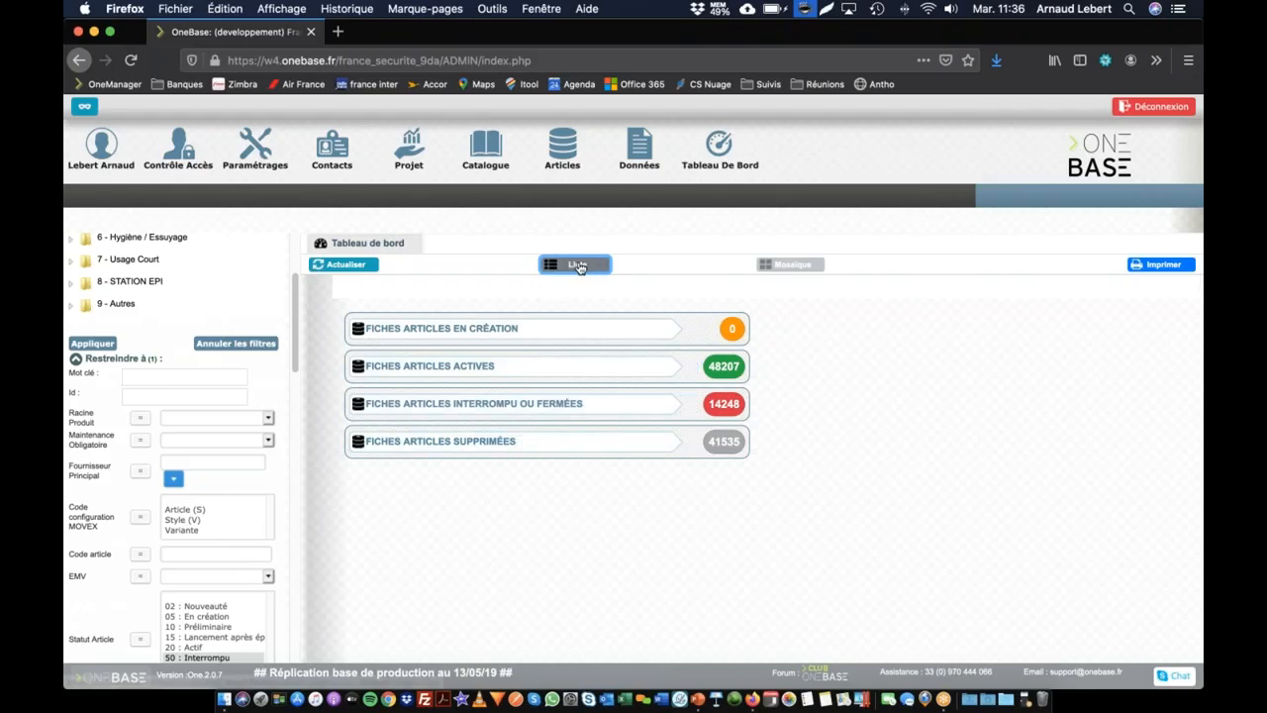
{"action": "left_click", "coordinate": [792, 264]}
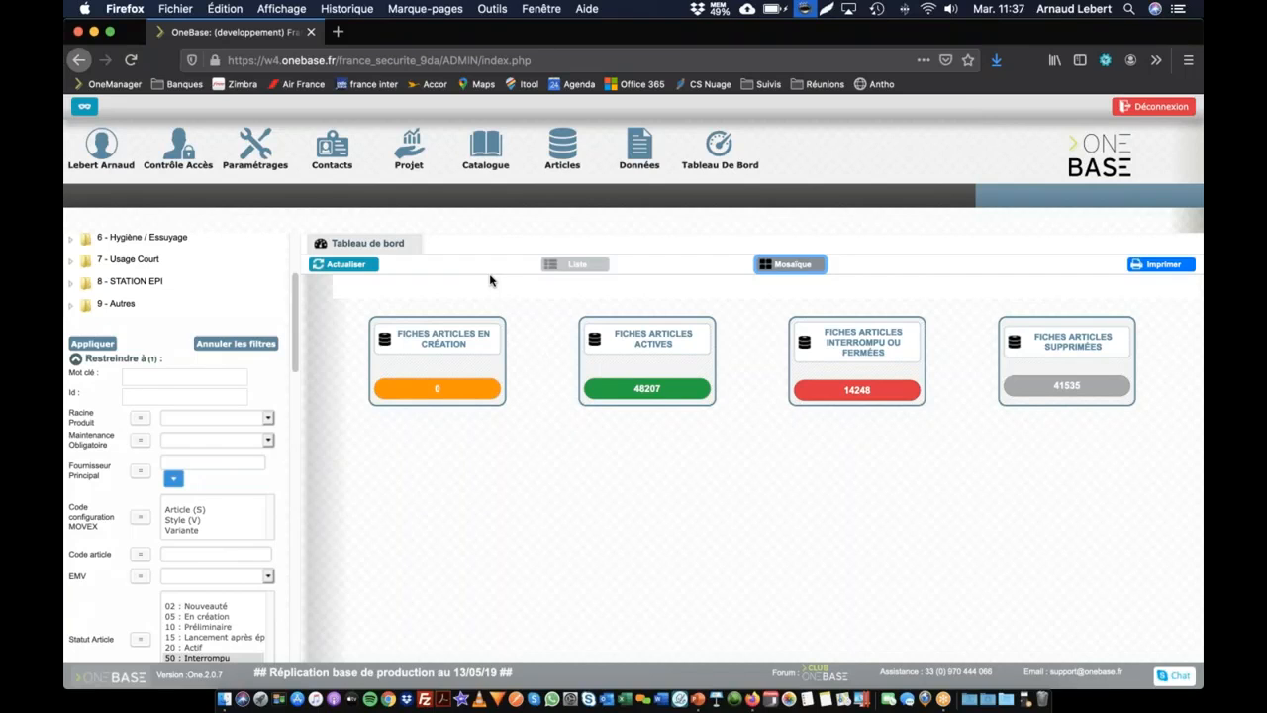
{"action": "left_click", "coordinate": [592, 268]}
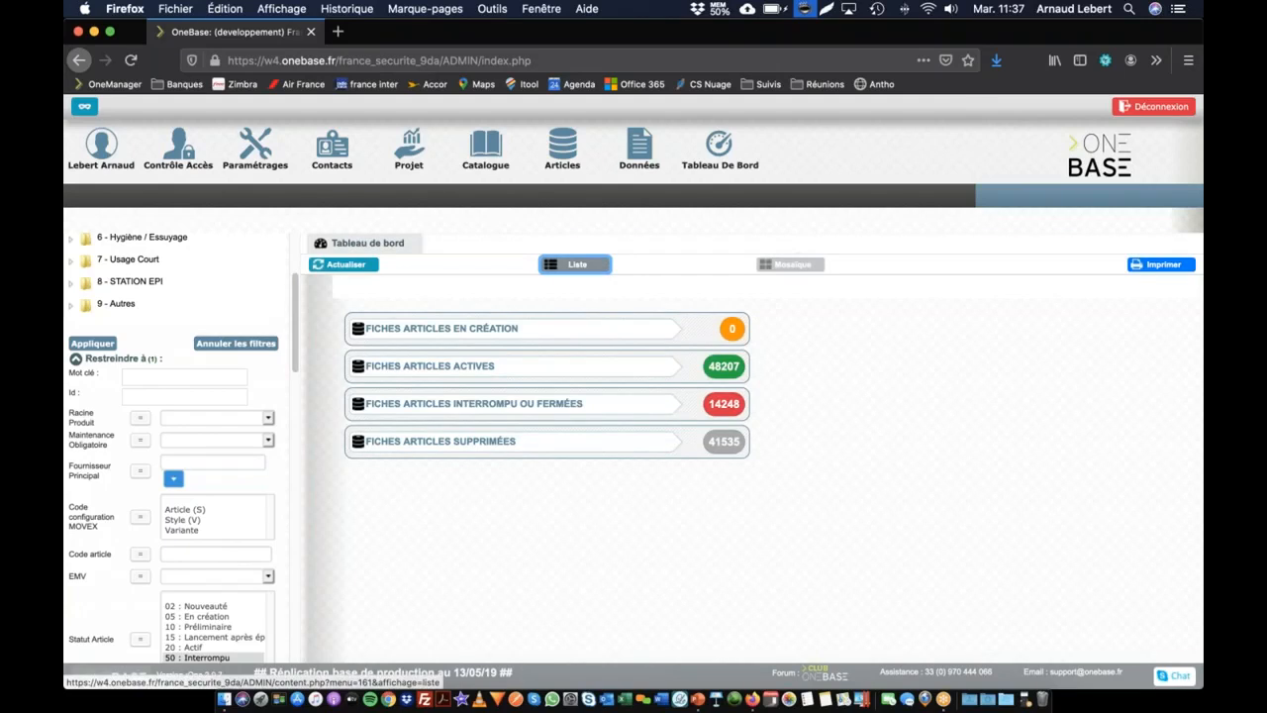
{"action": "left_click", "coordinate": [792, 267]}
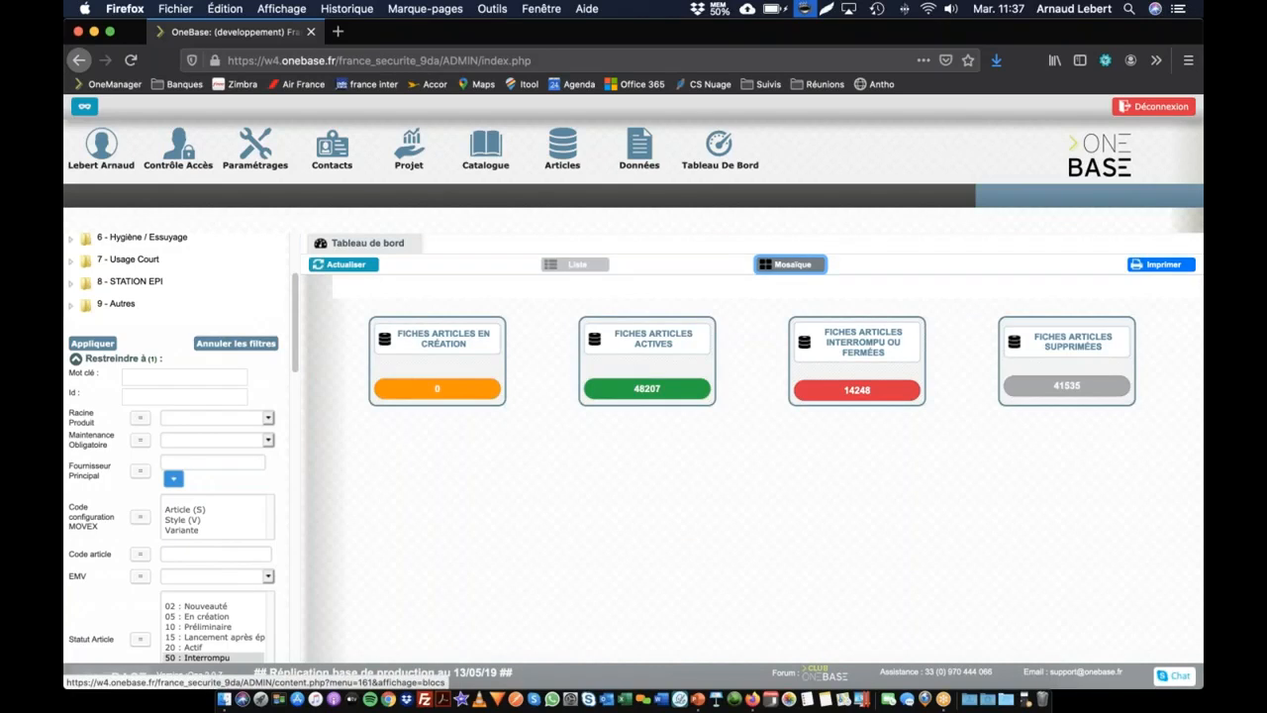
- Open the interrupted or closed articles from the mosaic dashboard and look over the available settings sections
{"action": "left_click", "coordinate": [857, 390]}
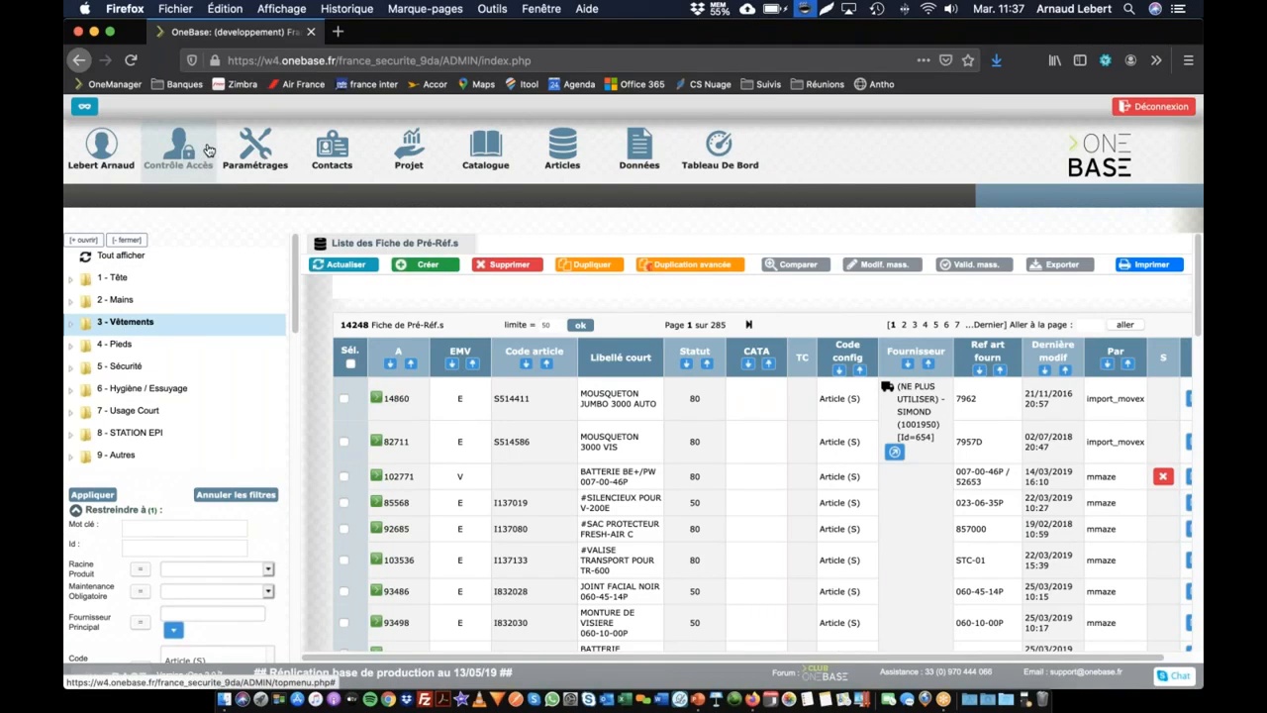
{"action": "left_click", "coordinate": [257, 148]}
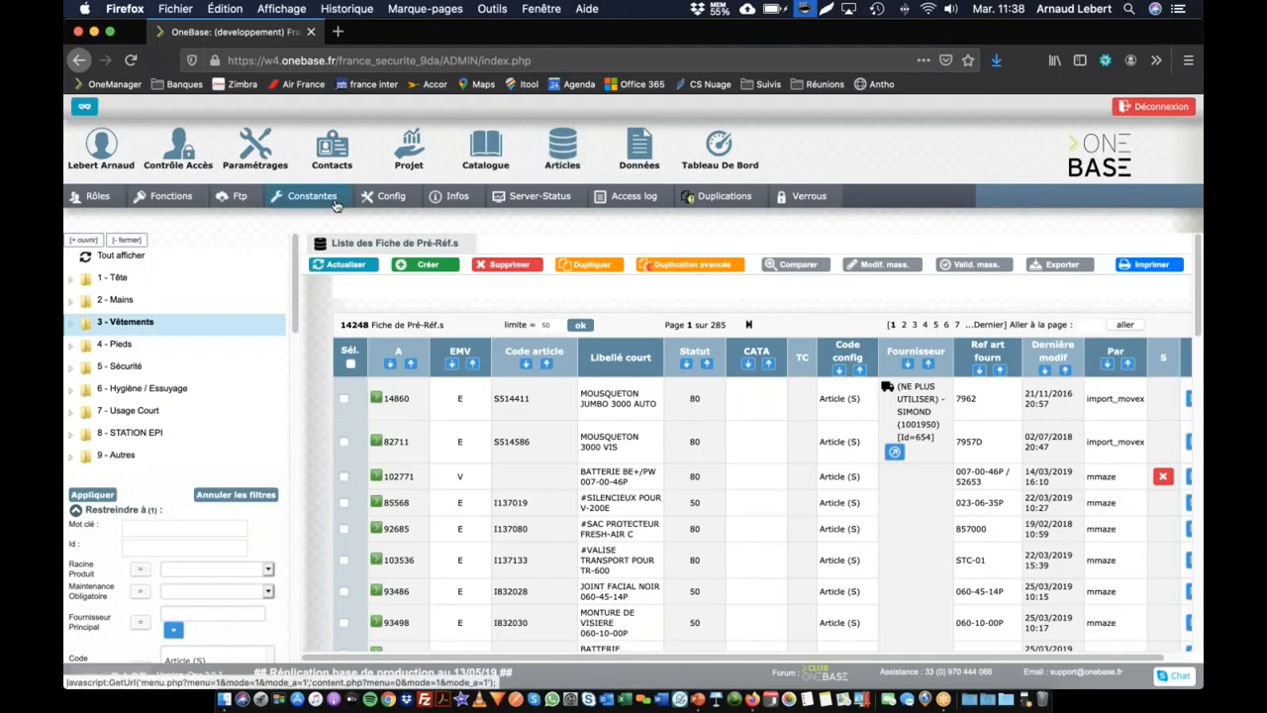
- In the unfiltered Pré-Réf article list, restrict the main supplier to 3M and the article status to 20 : Actif
{"action": "left_click", "coordinate": [563, 153]}
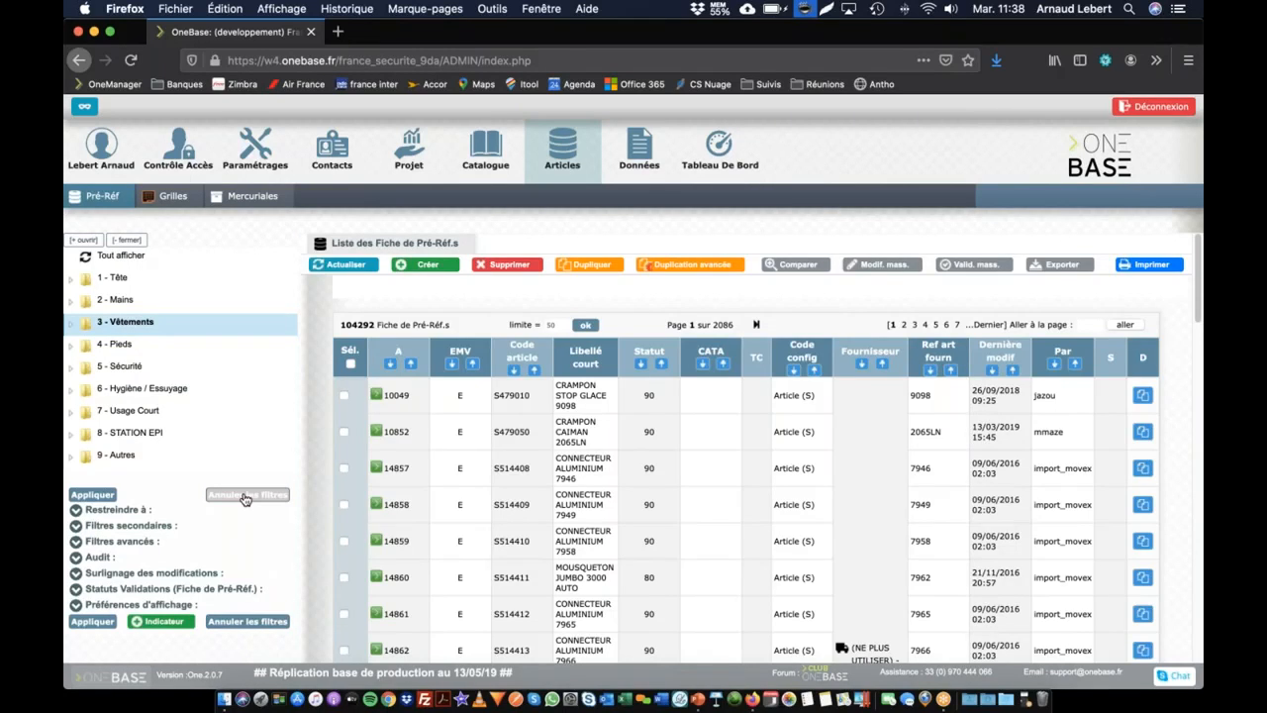
{"action": "left_click", "coordinate": [76, 510]}
{"action": "scroll", "coordinate": [168, 495], "scroll_direction": "down", "scroll_amount": 2}
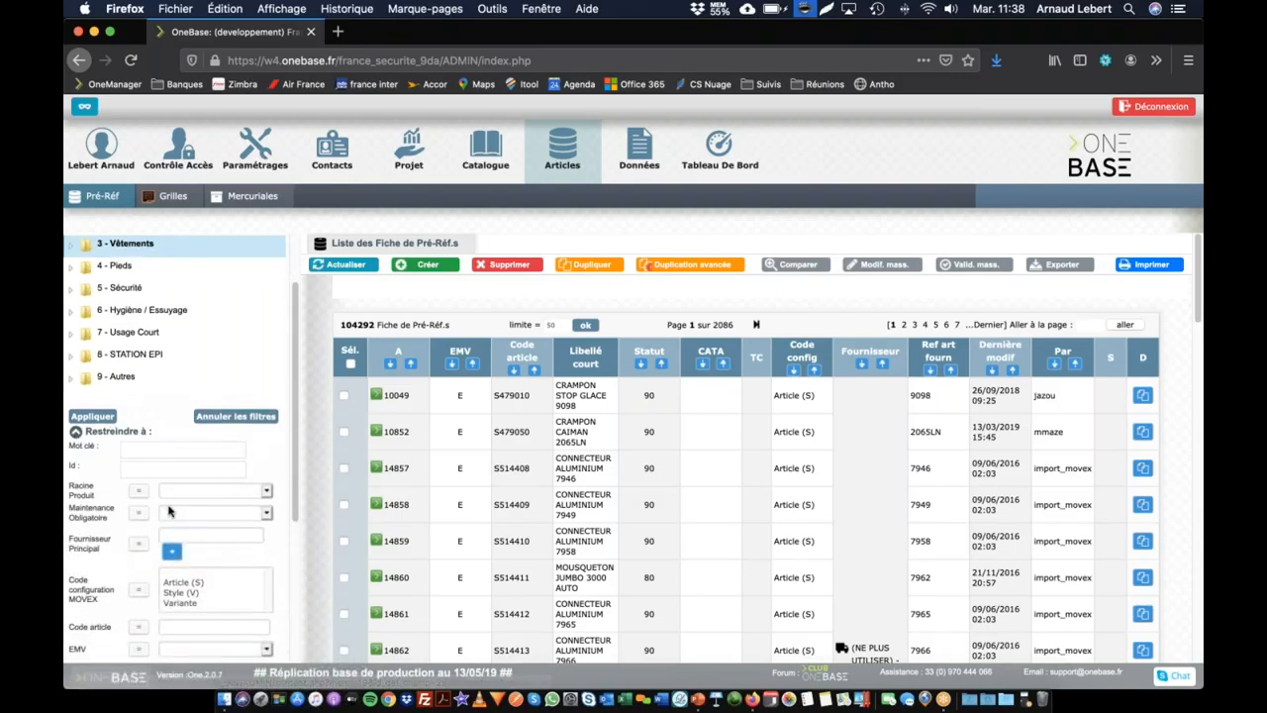
{"action": "left_click", "coordinate": [179, 537]}
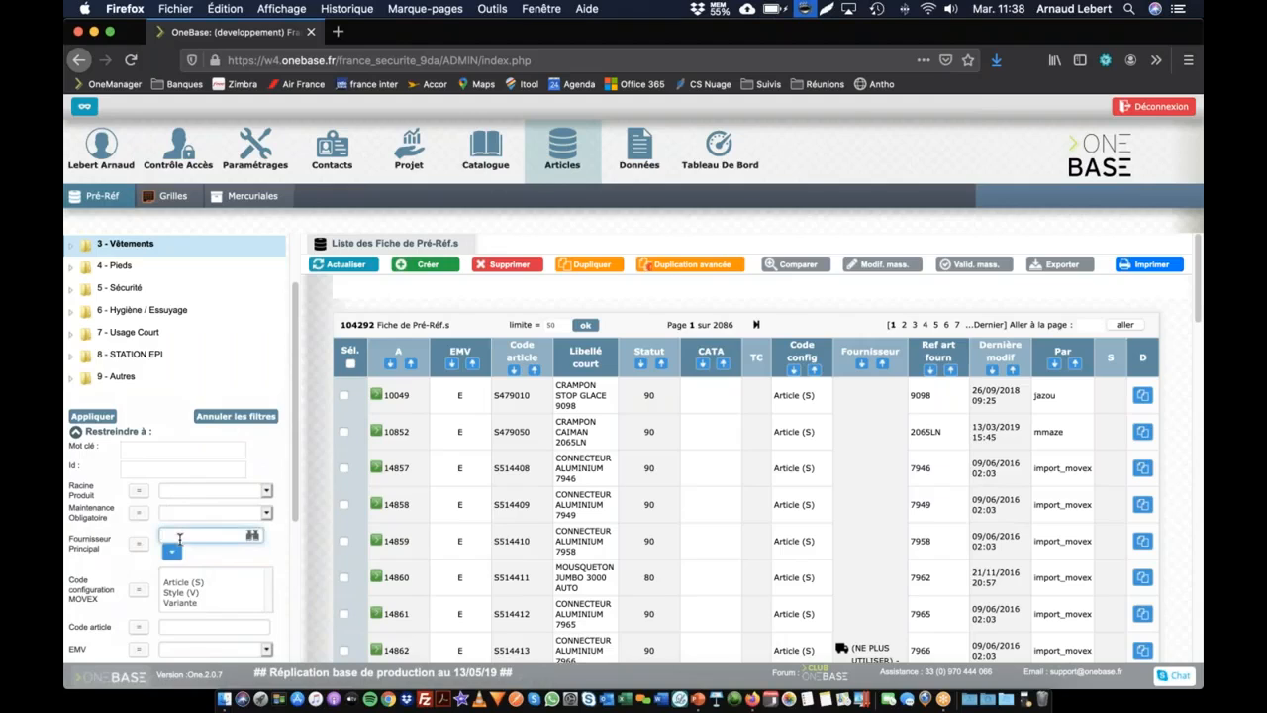
{"action": "type", "text": "3m"}
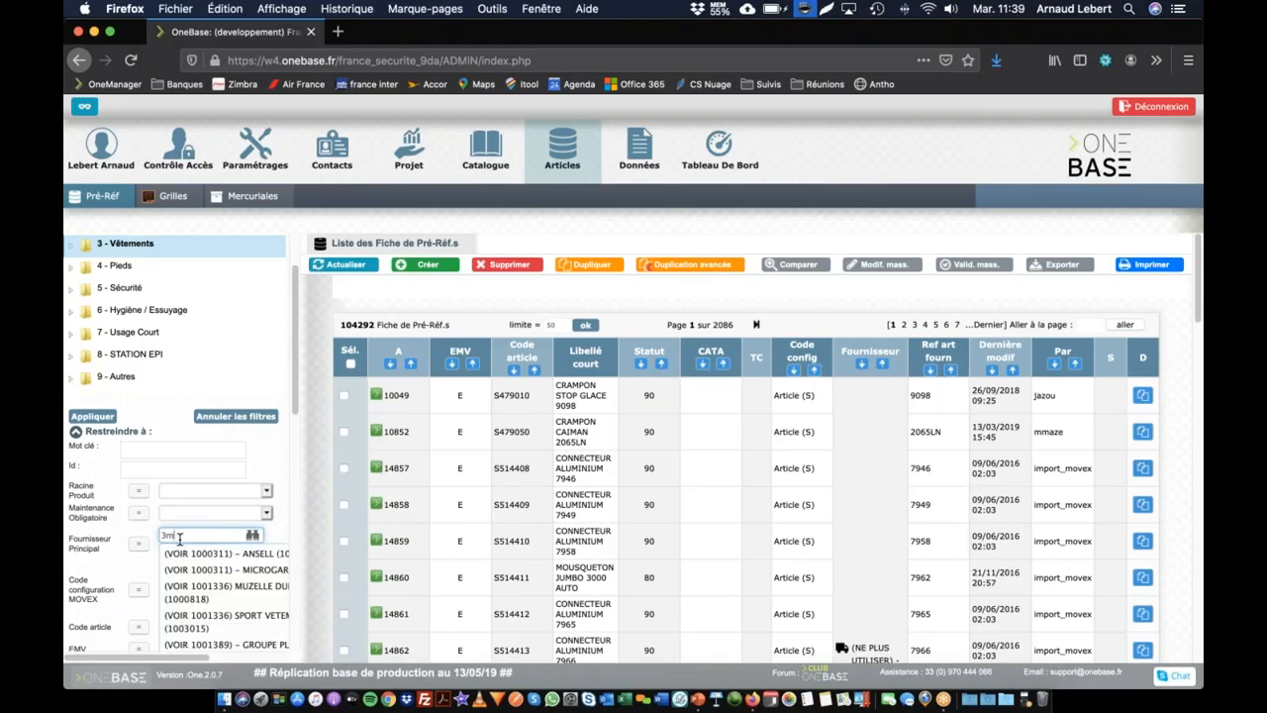
{"action": "left_click", "coordinate": [196, 432]}
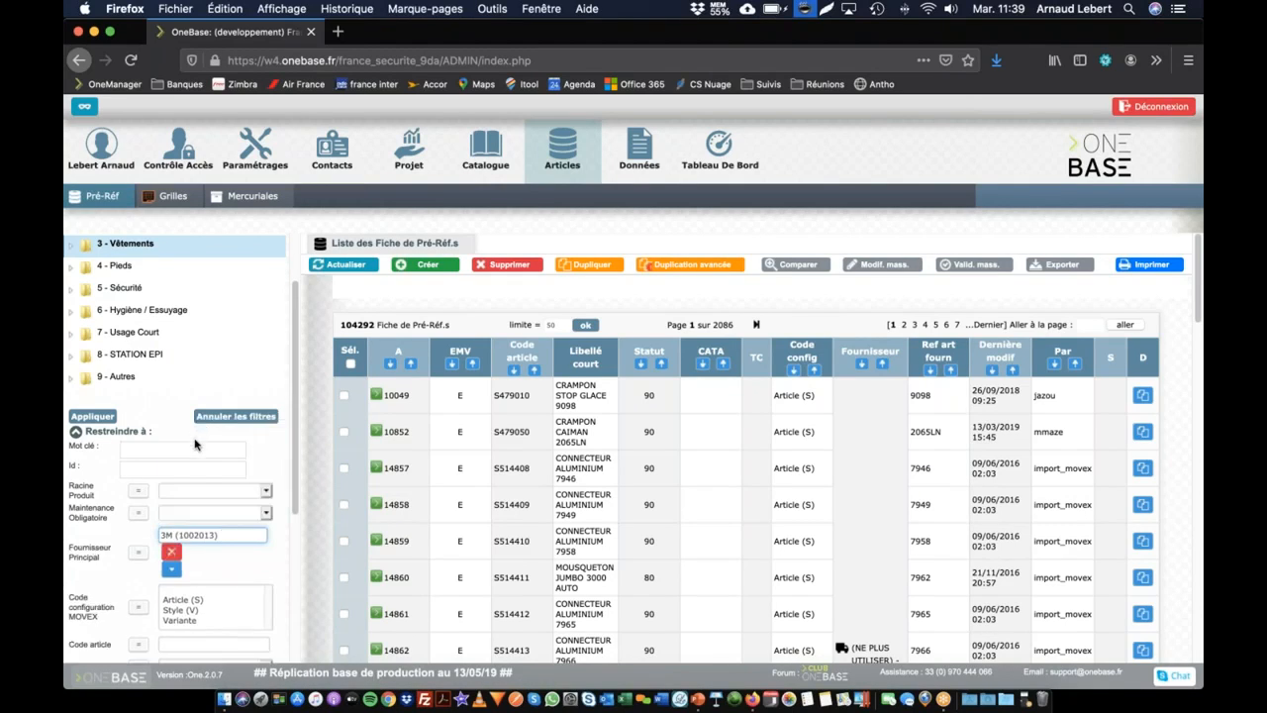
{"action": "scroll", "coordinate": [167, 492], "scroll_direction": "down", "scroll_amount": 3}
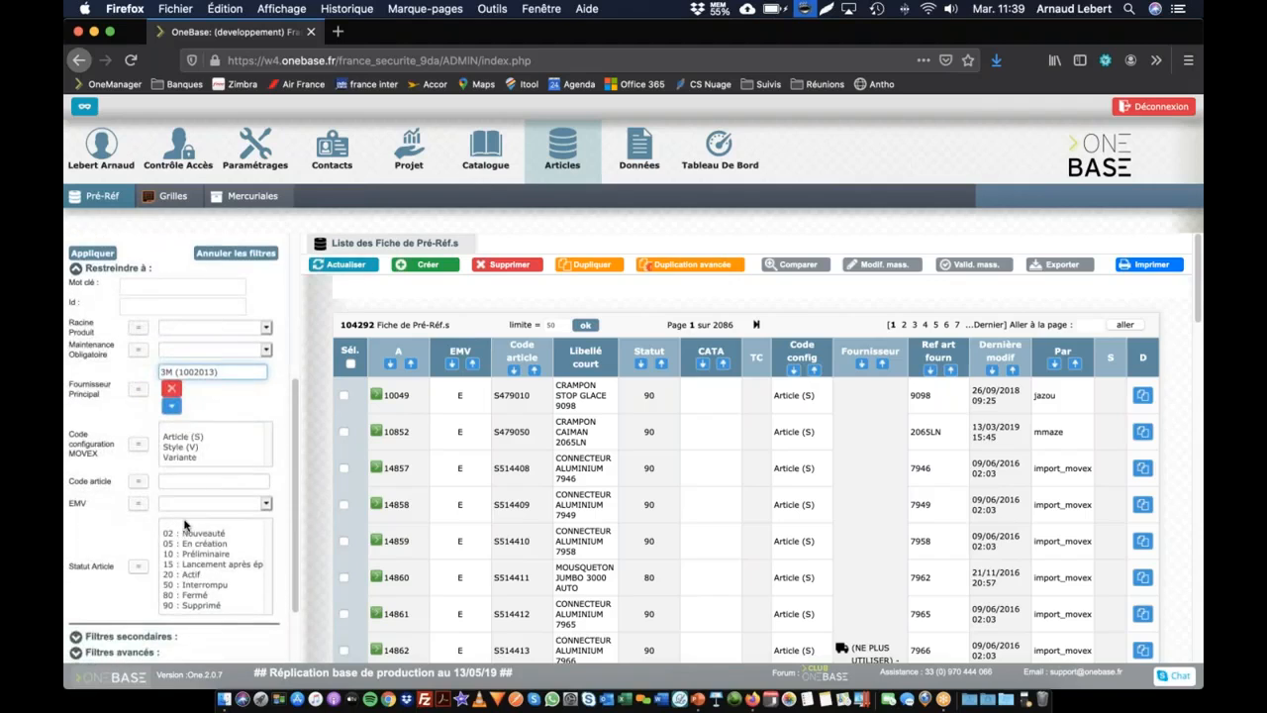
{"action": "left_click", "coordinate": [190, 575]}
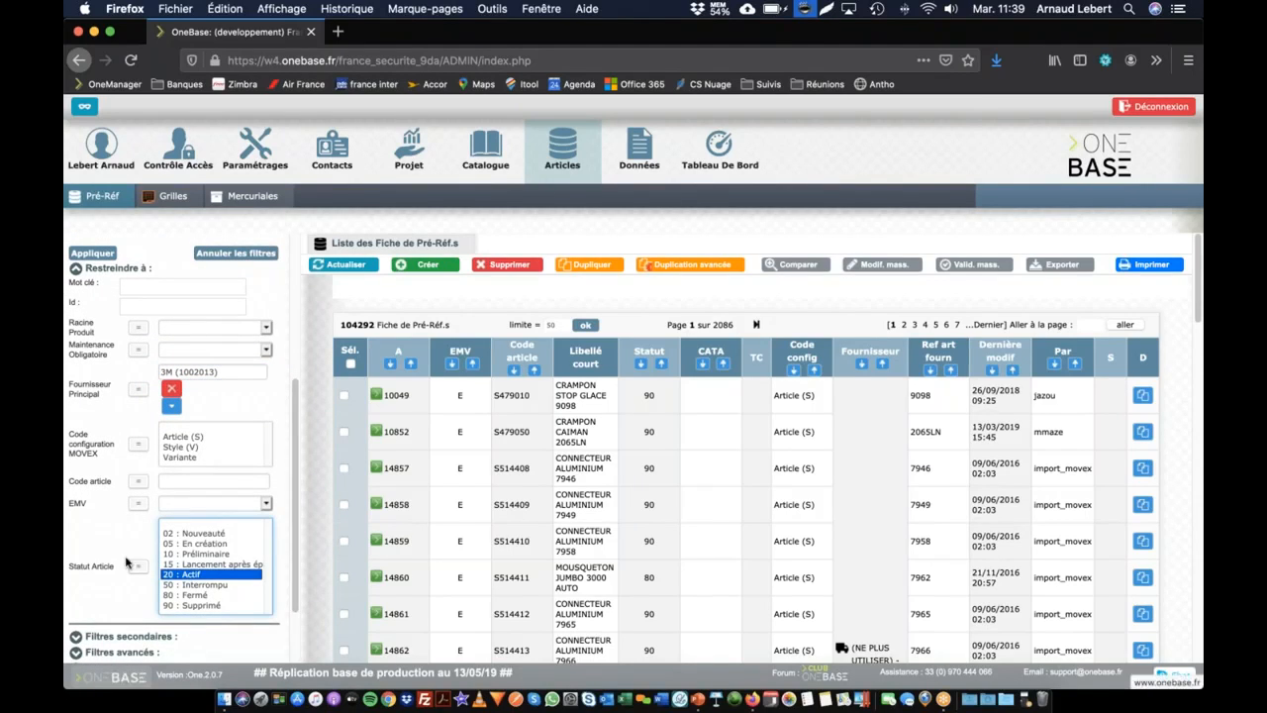
- Set the secondary filter for EPI category to 1 : Risques Mineurs and apply the filters to the list
{"action": "scroll", "coordinate": [133, 524], "scroll_direction": "down", "scroll_amount": 2}
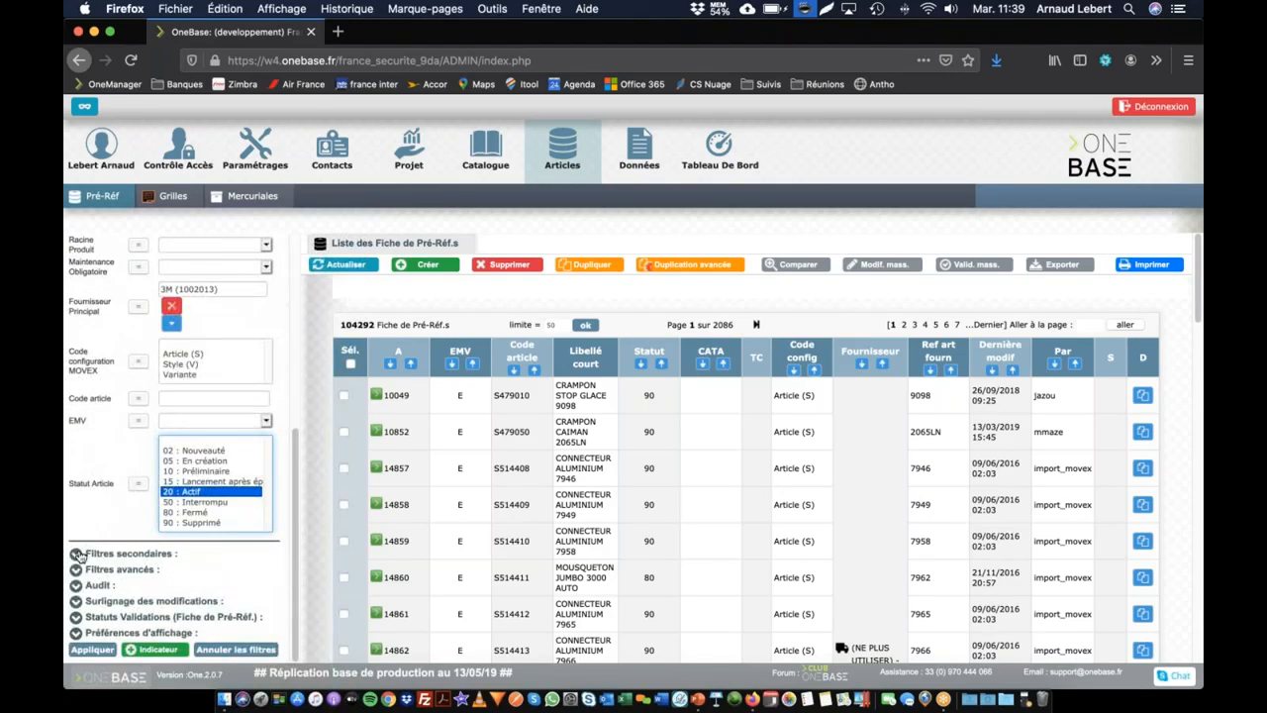
{"action": "left_click", "coordinate": [79, 554]}
{"action": "scroll", "coordinate": [83, 557], "scroll_direction": "down", "scroll_amount": 2}
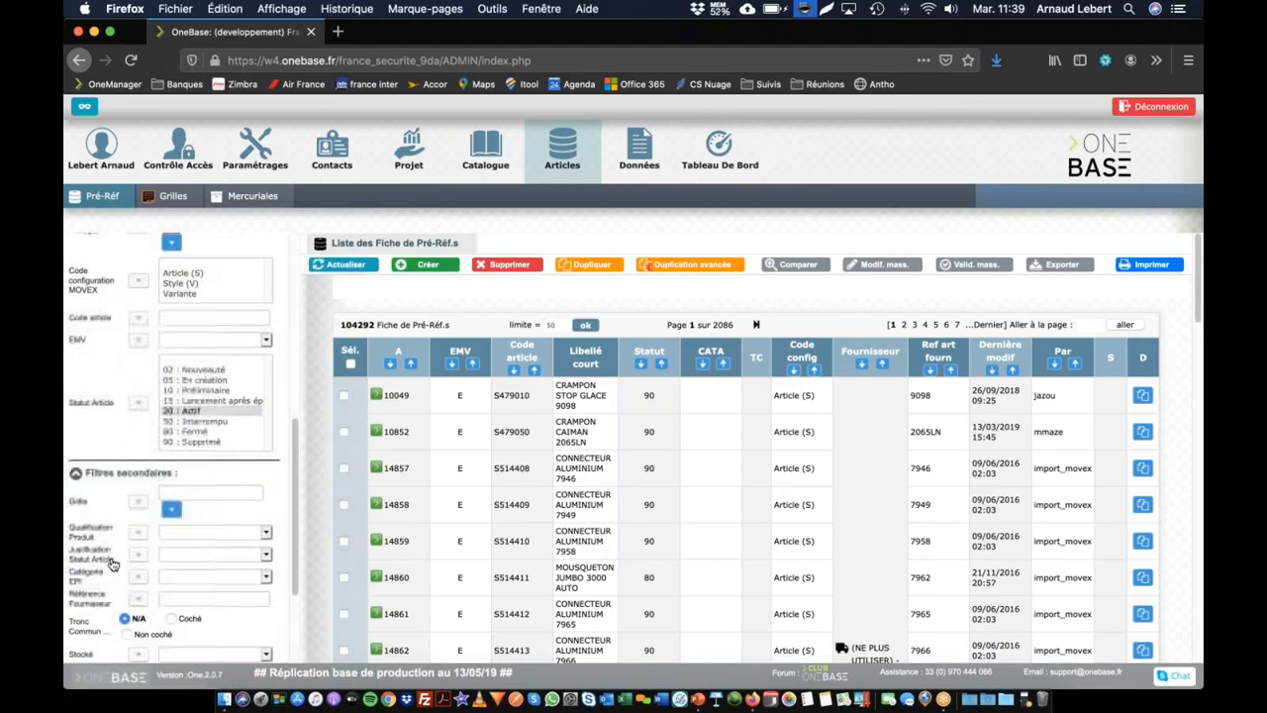
{"action": "left_click", "coordinate": [186, 577]}
{"action": "left_click", "coordinate": [205, 599]}
{"action": "scroll", "coordinate": [104, 604], "scroll_direction": "down", "scroll_amount": 4}
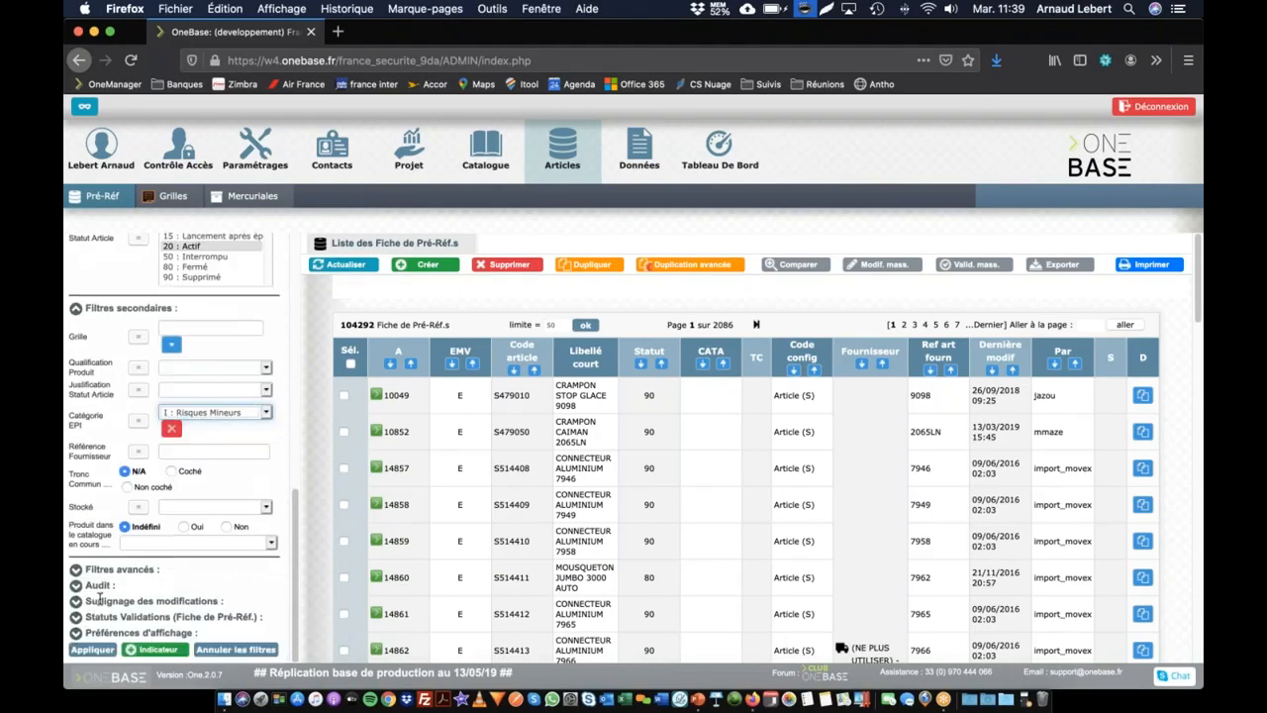
{"action": "left_click", "coordinate": [95, 652]}
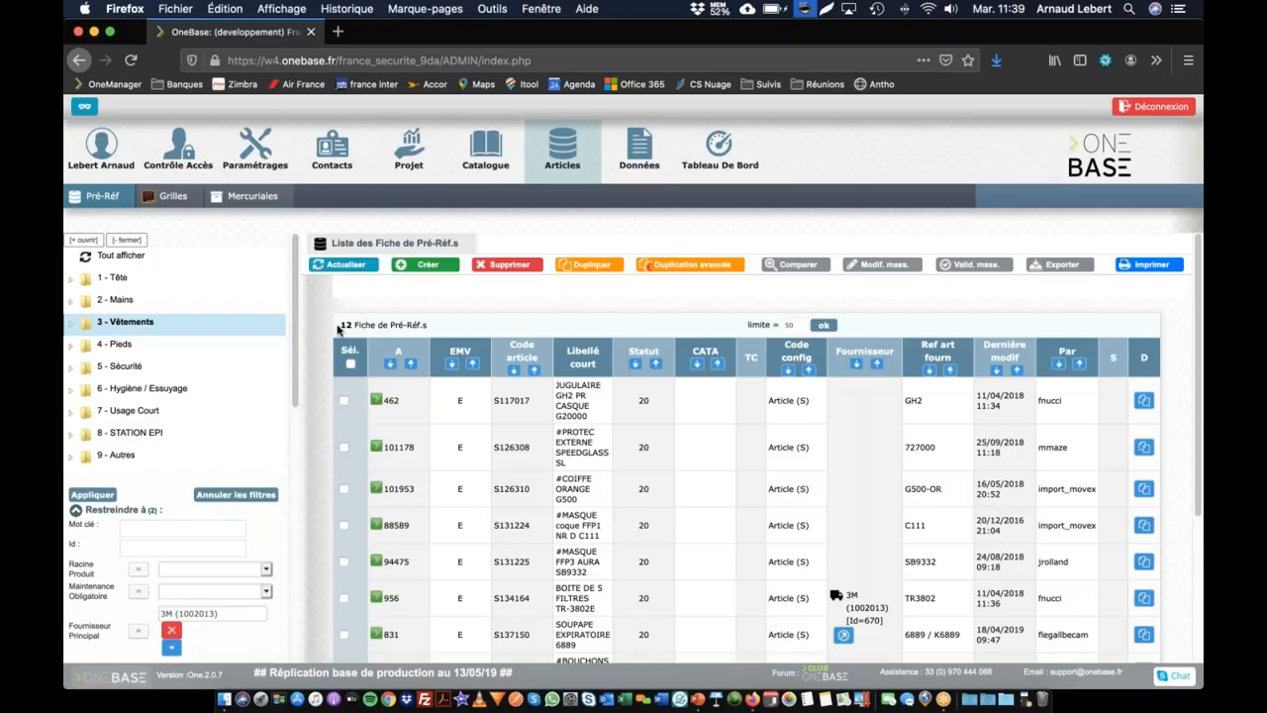
- Start a new dashboard indicator based on the current article filters
{"action": "scroll", "coordinate": [194, 389], "scroll_direction": "down", "scroll_amount": 10}
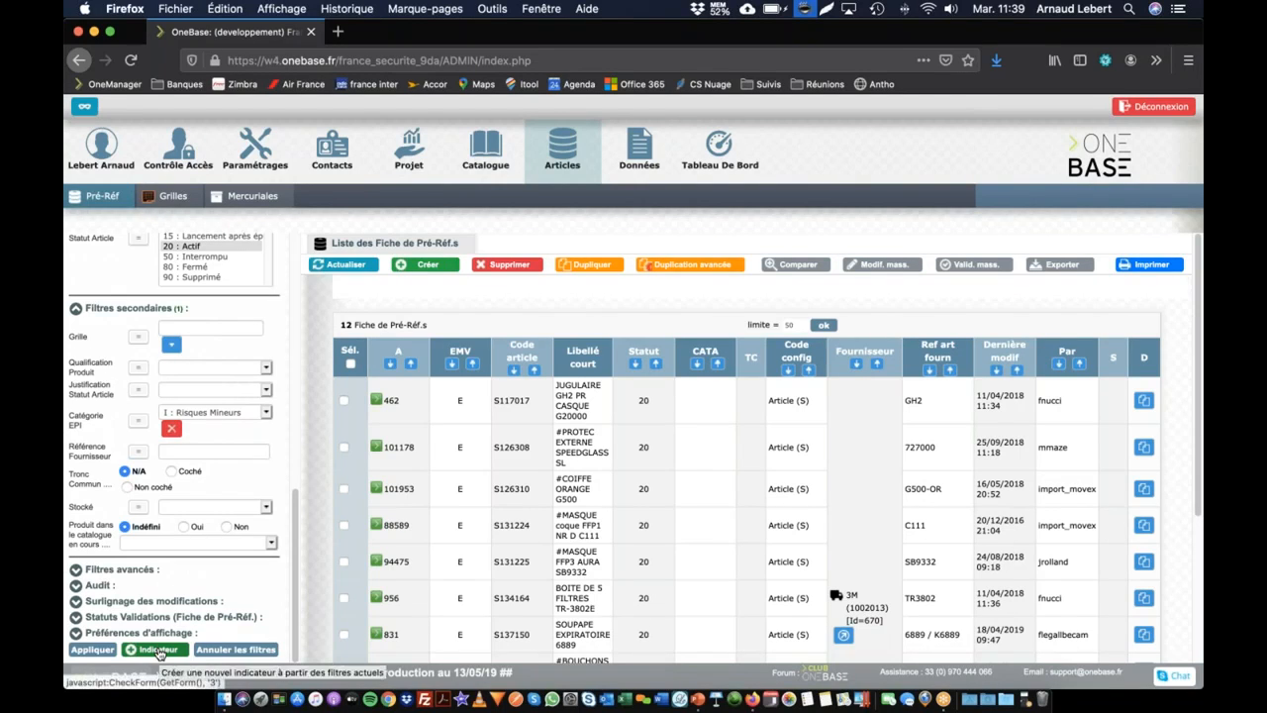
{"action": "left_click", "coordinate": [91, 650]}
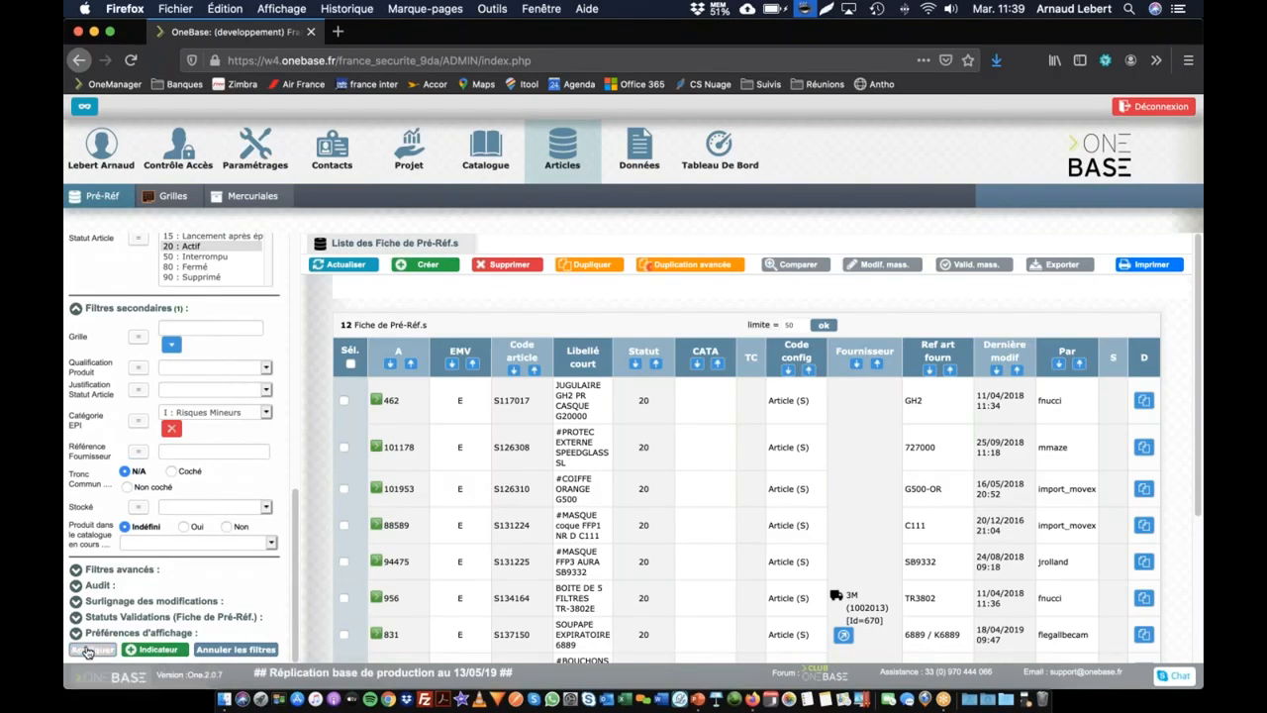
{"action": "left_click", "coordinate": [175, 651]}
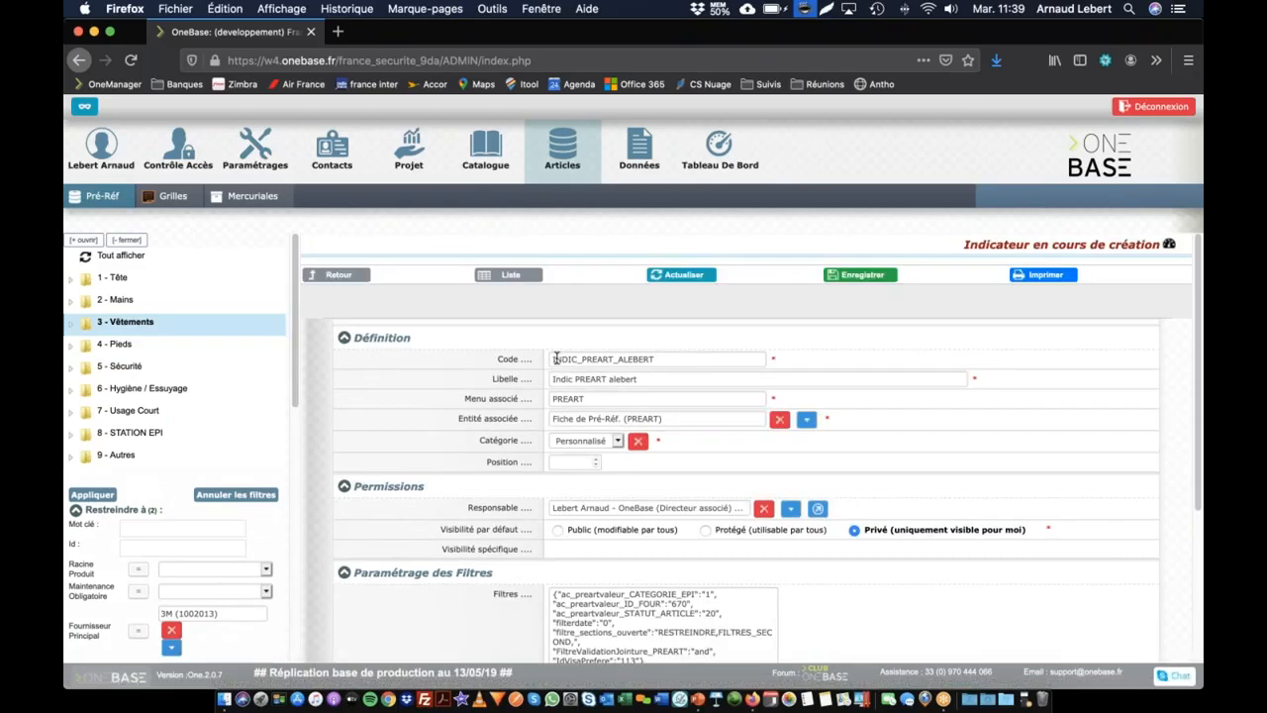
- Set the new indicator's code to INDIC_PREART_3M and its label to Indicateur Fournisseur 3M
{"action": "double_click", "coordinate": [636, 360]}
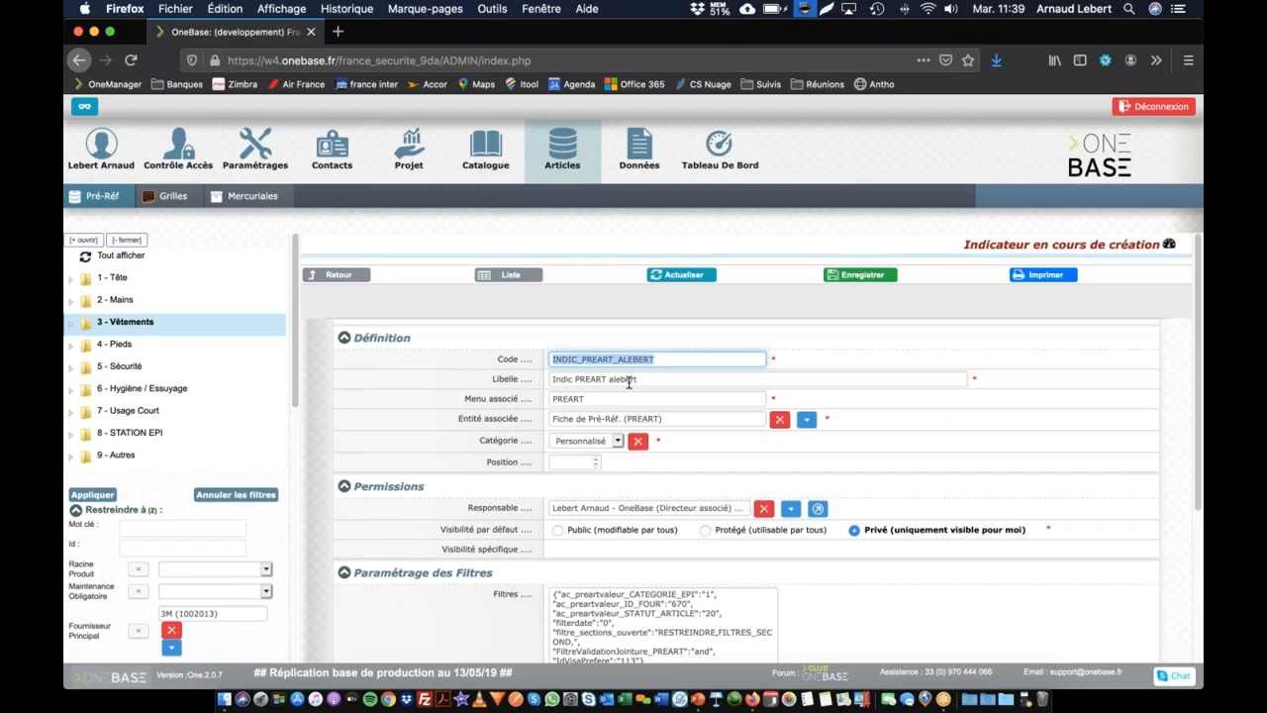
{"action": "type", "text": "INDIC_PREART_3M"}
{"action": "key", "text": "Tab"}
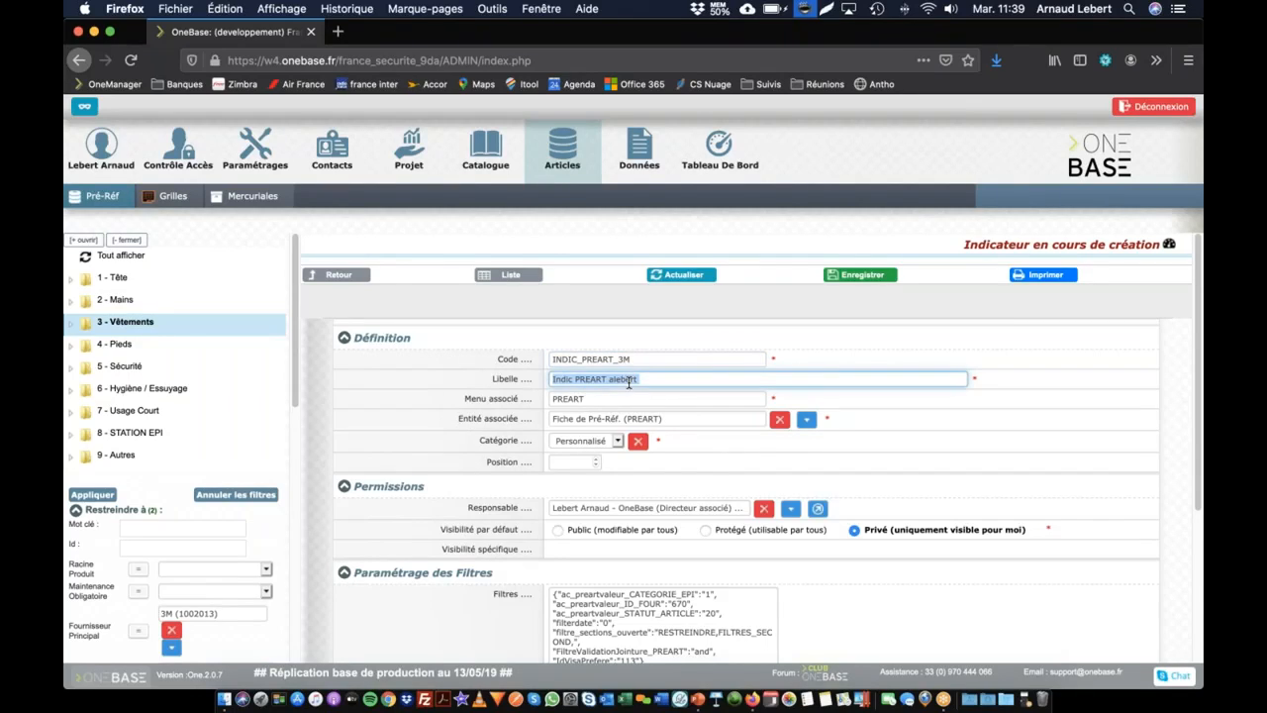
{"action": "type", "text": "Indicateur Fopurnisseur 3M"}
{"action": "left_click", "coordinate": [614, 379]}
{"action": "key", "text": "BackSpace"}
- Assign the indicator to the Préréf category and set its default visibility to Protégé (utilisable par tous)
{"action": "left_click", "coordinate": [598, 442]}
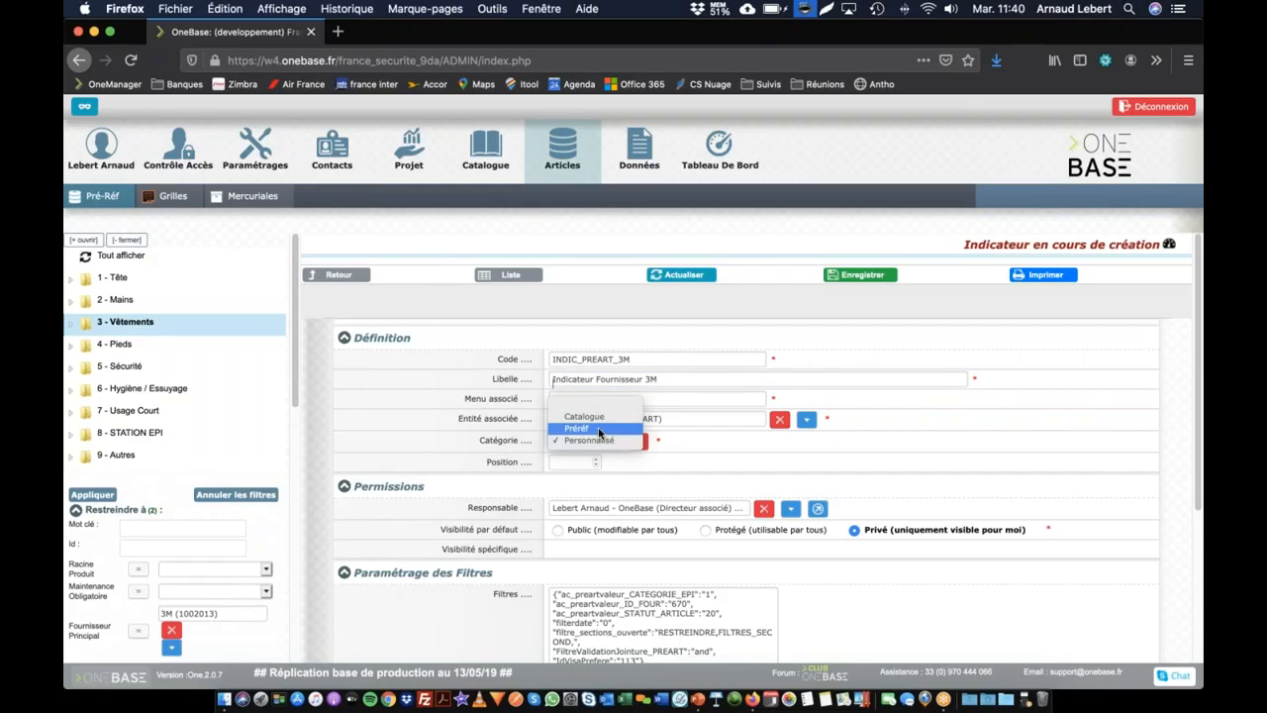
{"action": "left_click", "coordinate": [598, 426]}
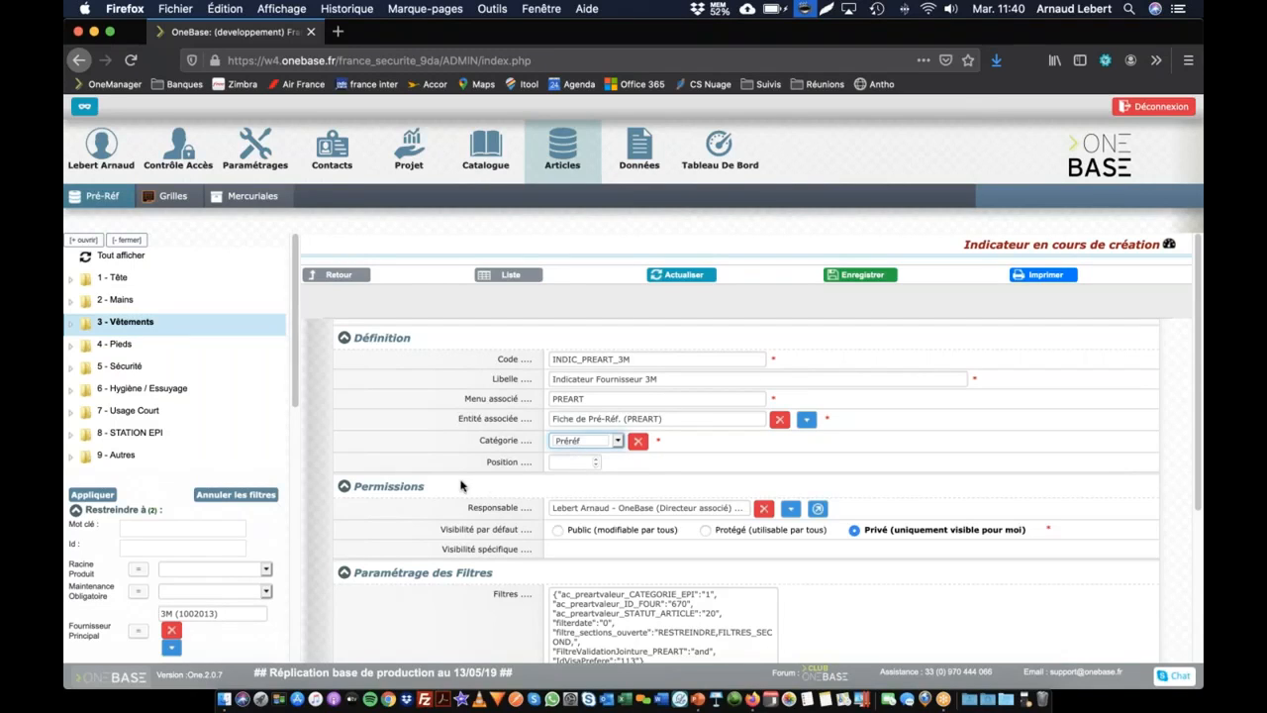
{"action": "scroll", "coordinate": [465, 487], "scroll_direction": "down", "scroll_amount": 1}
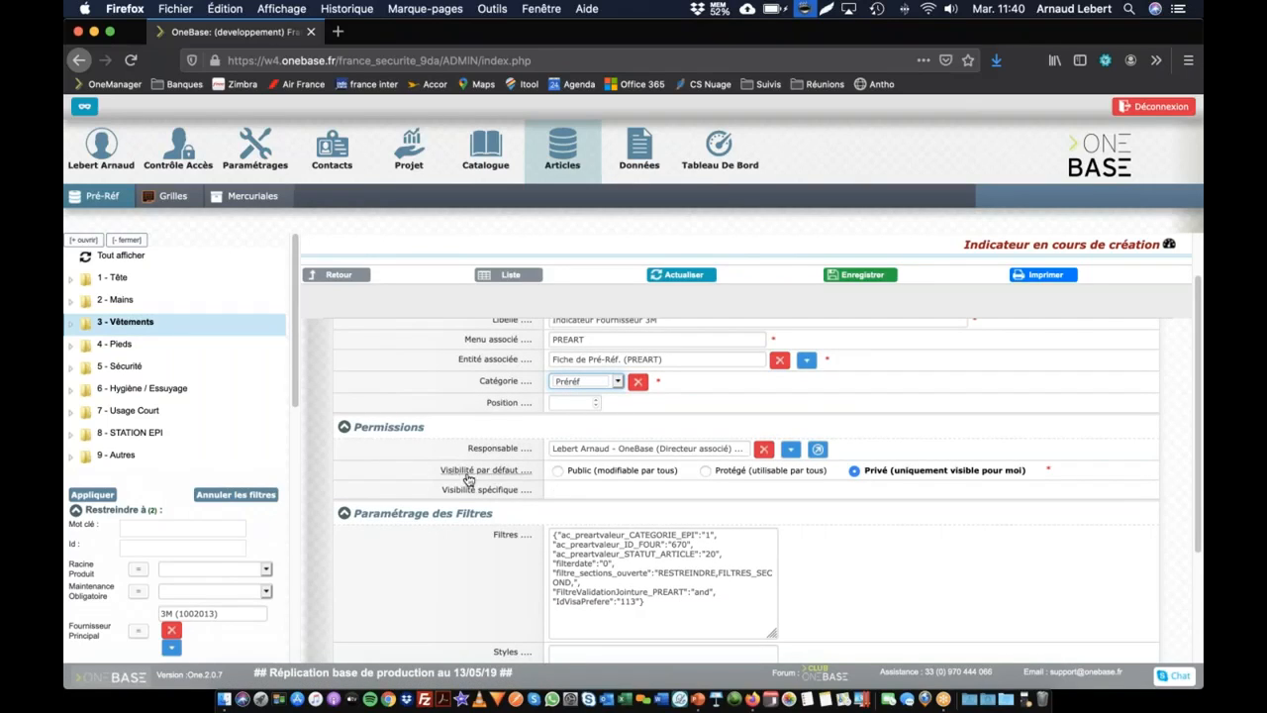
{"action": "left_click", "coordinate": [558, 473]}
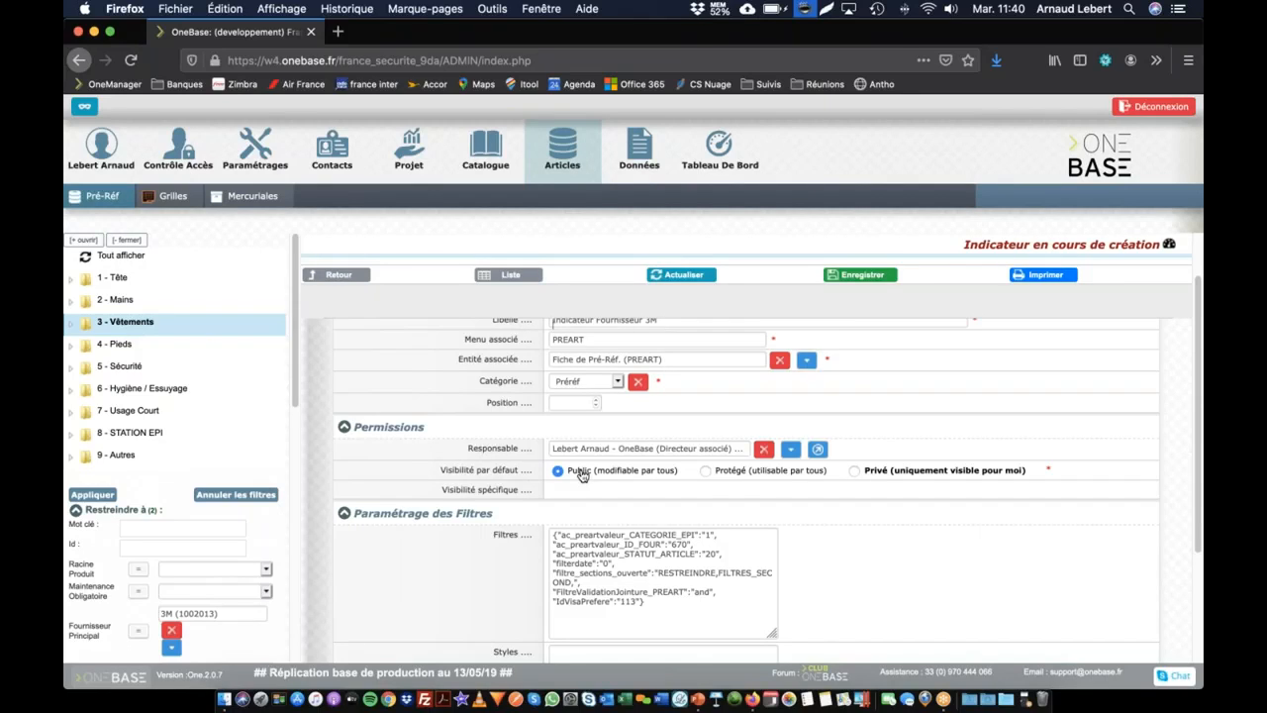
{"action": "left_click", "coordinate": [705, 471]}
- Examine the indicator's filter definition and the Styles help with its examples of fixed and value-dependent counter colours
{"action": "scroll", "coordinate": [584, 500], "scroll_direction": "down", "scroll_amount": 1}
{"action": "left_click_drag", "start_coordinate": [550, 491], "coordinate": [653, 562]}
{"action": "key", "text": "super+c"}
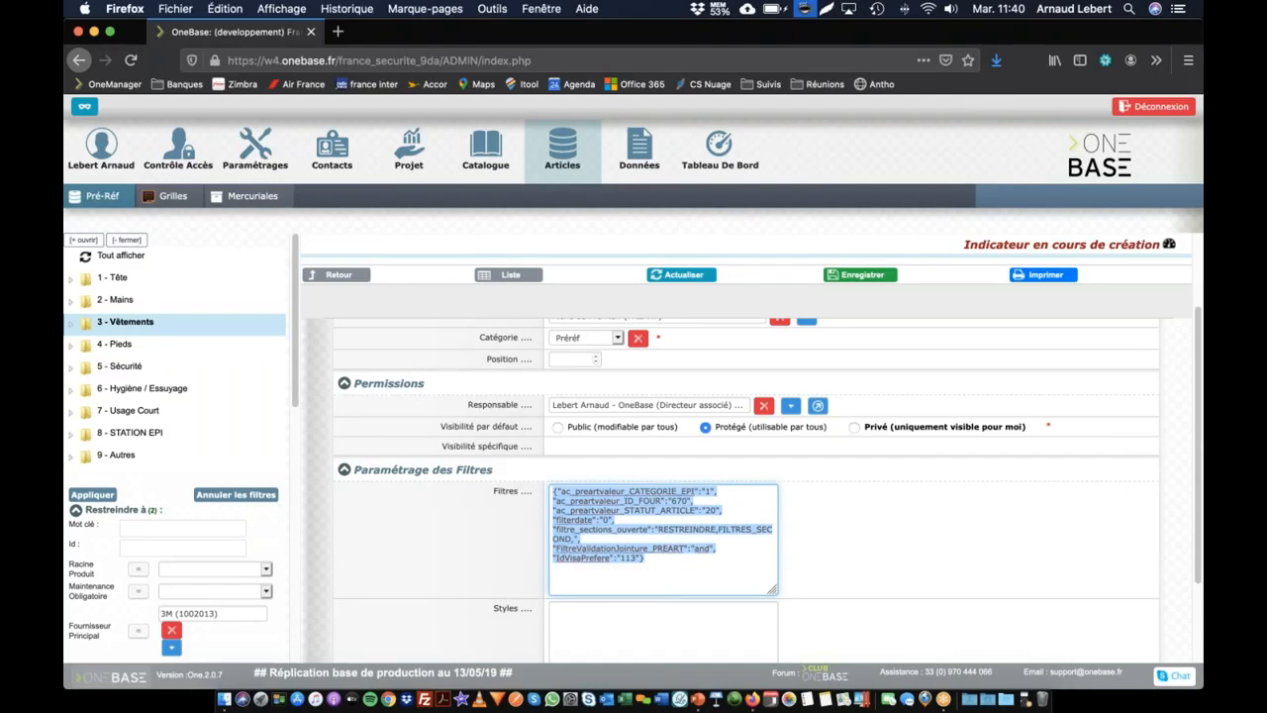
{"action": "scroll", "coordinate": [543, 511], "scroll_direction": "down", "scroll_amount": 3}
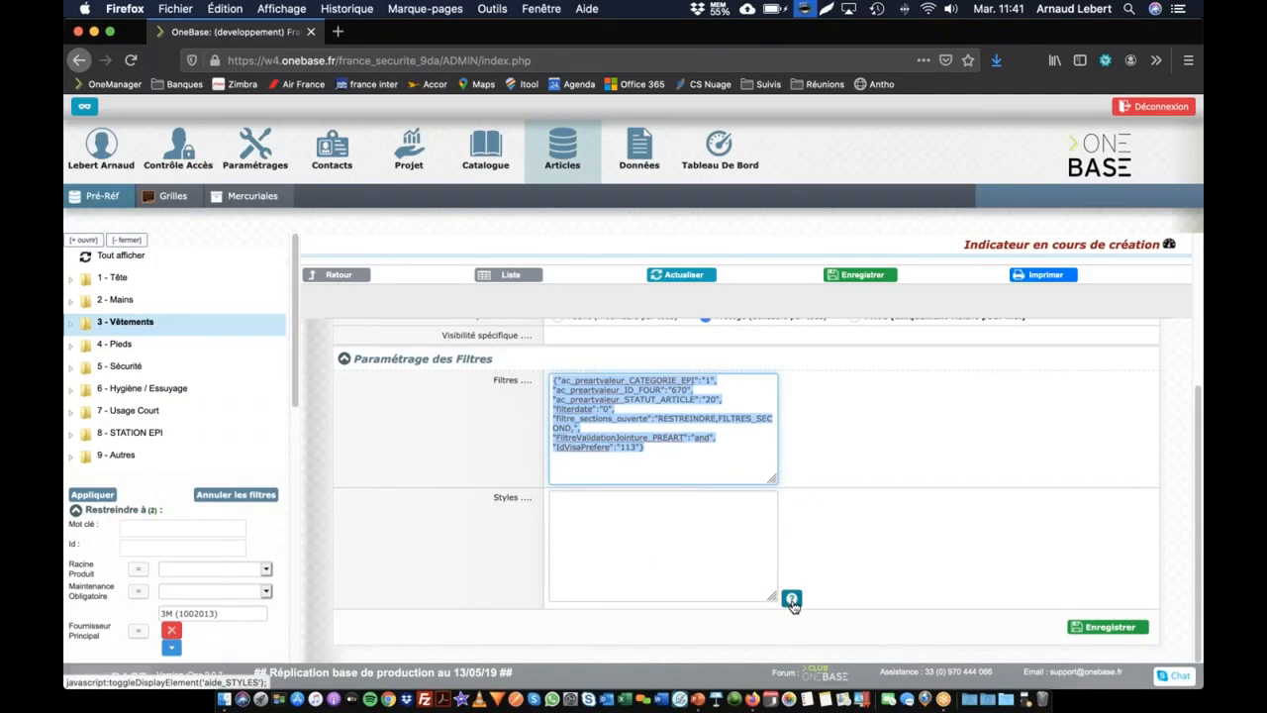
{"action": "left_click", "coordinate": [928, 565]}
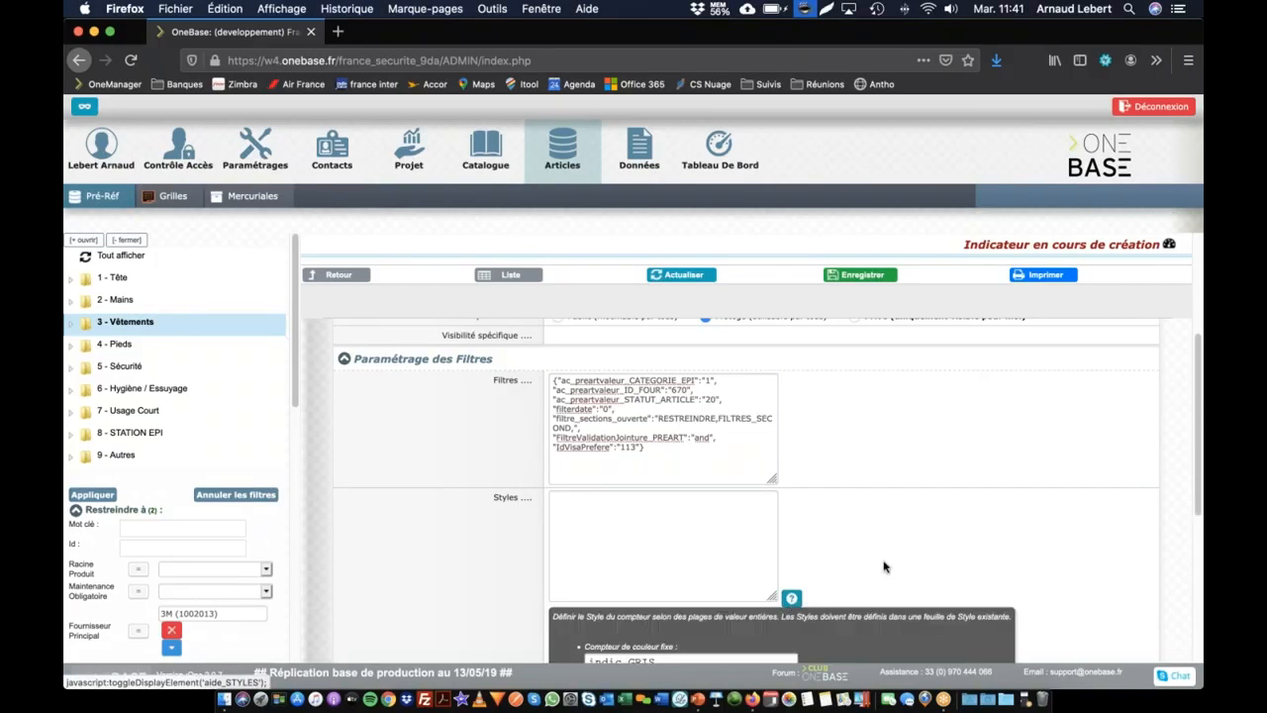
{"action": "scroll", "coordinate": [882, 565], "scroll_direction": "down", "scroll_amount": 5}
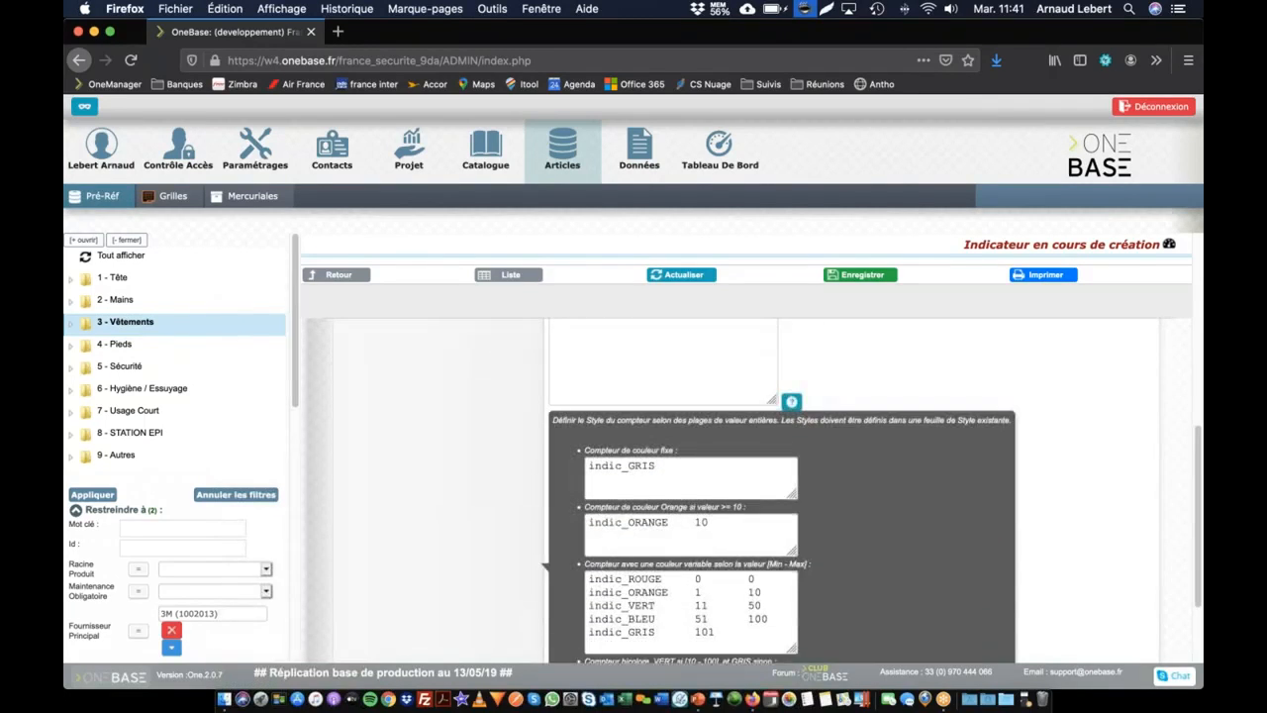
{"action": "scroll", "coordinate": [849, 452], "scroll_direction": "down", "scroll_amount": 3}
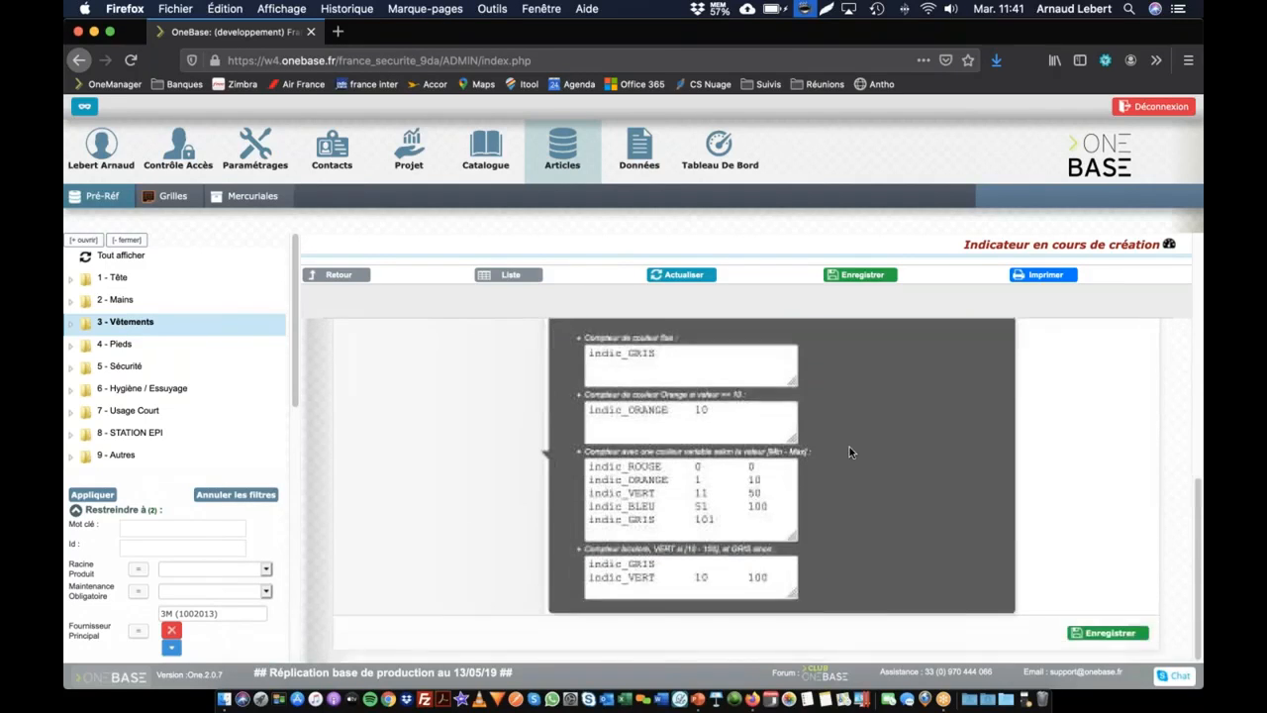
{"action": "scroll", "coordinate": [843, 451], "scroll_direction": "up", "scroll_amount": 5}
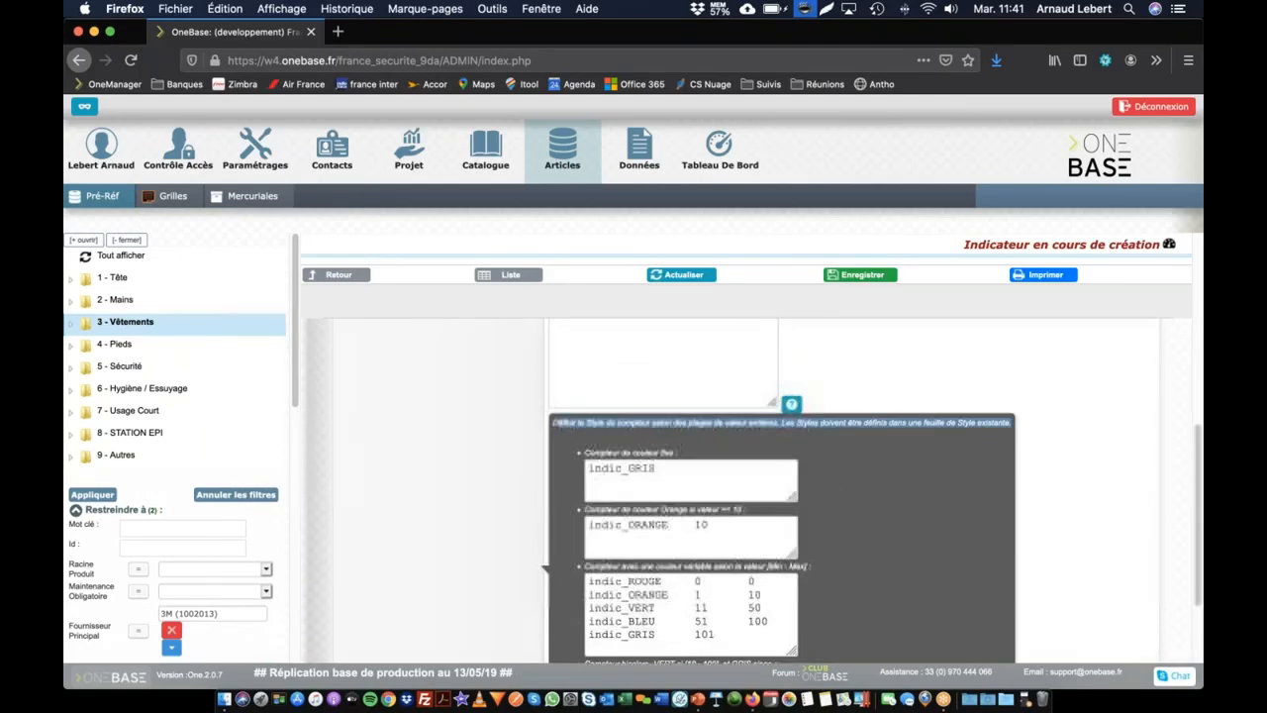
{"action": "scroll", "coordinate": [747, 490], "scroll_direction": "down", "scroll_amount": 2}
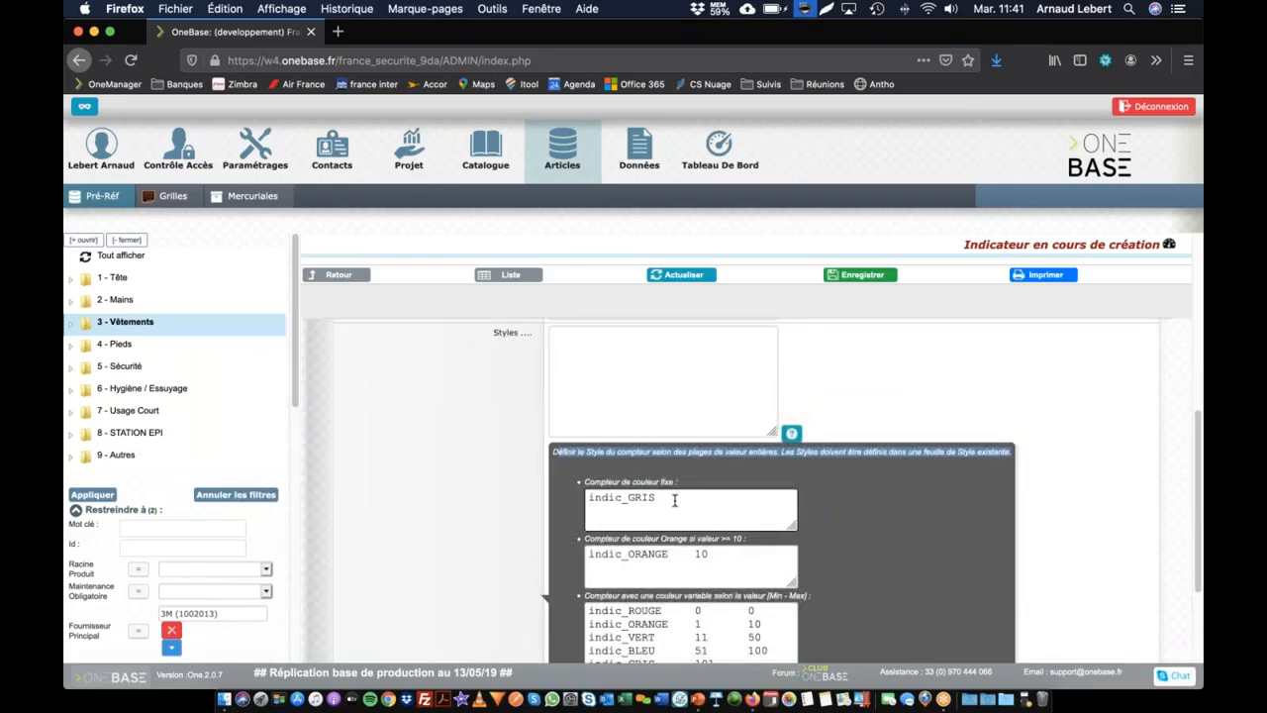
- Give the indicator the fixed grey counter style indic_GRIS from the help example and save it
{"action": "left_click_drag", "start_coordinate": [676, 498], "coordinate": [560, 494]}
{"action": "key", "text": "super+c"}
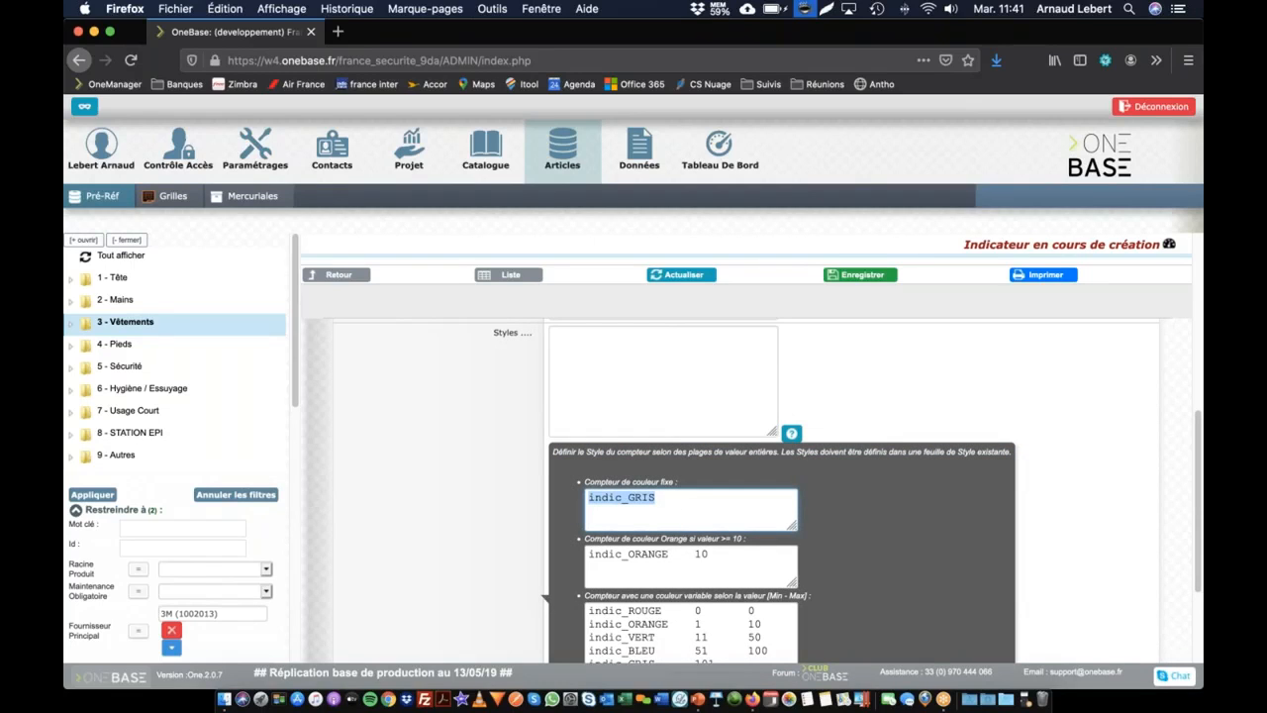
{"action": "left_click", "coordinate": [621, 348]}
{"action": "key", "text": "super+v"}
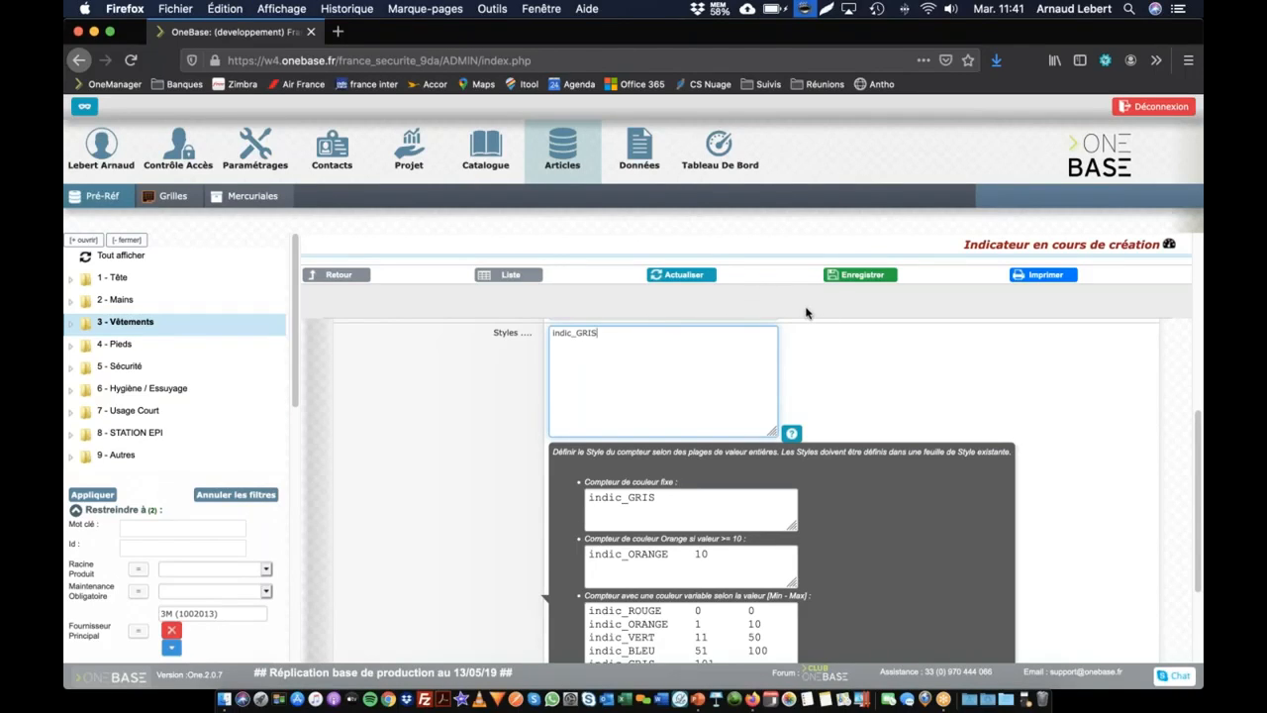
{"action": "left_click", "coordinate": [870, 276]}
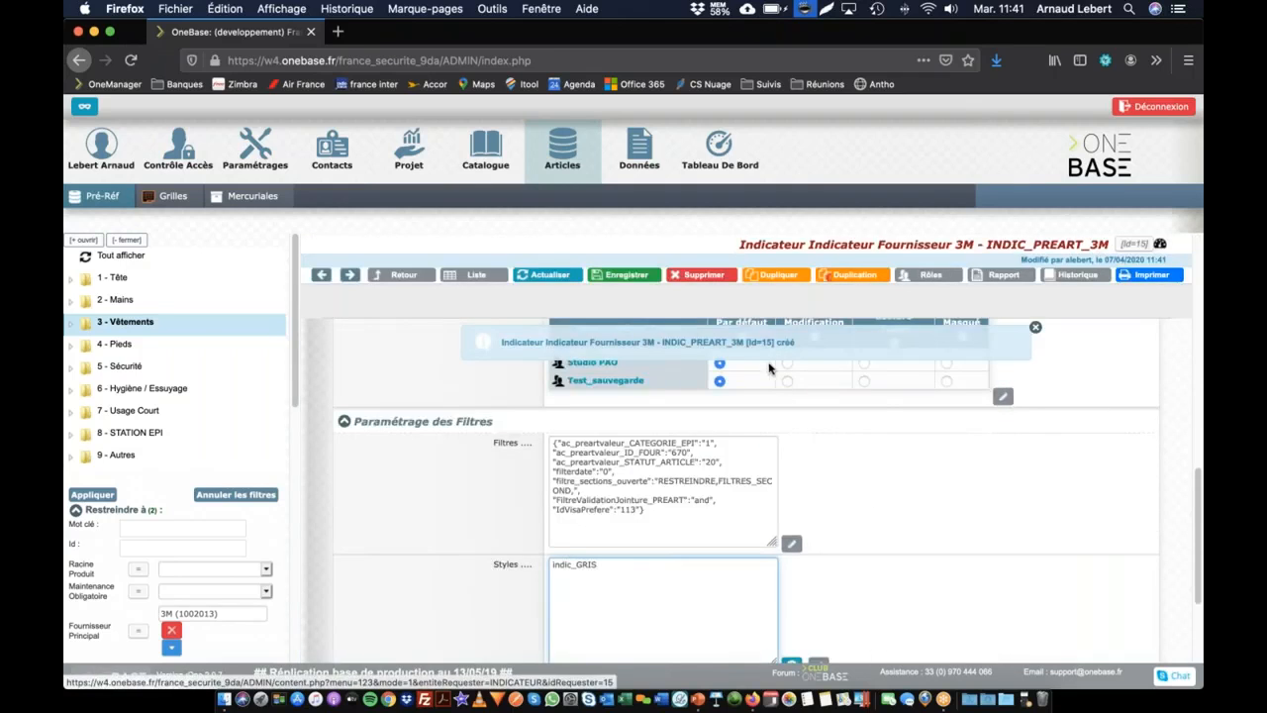
- Give the Admin_Niveau1 role the Modification right in the indicator's specific visibility table
{"action": "scroll", "coordinate": [792, 377], "scroll_direction": "up", "scroll_amount": 8}
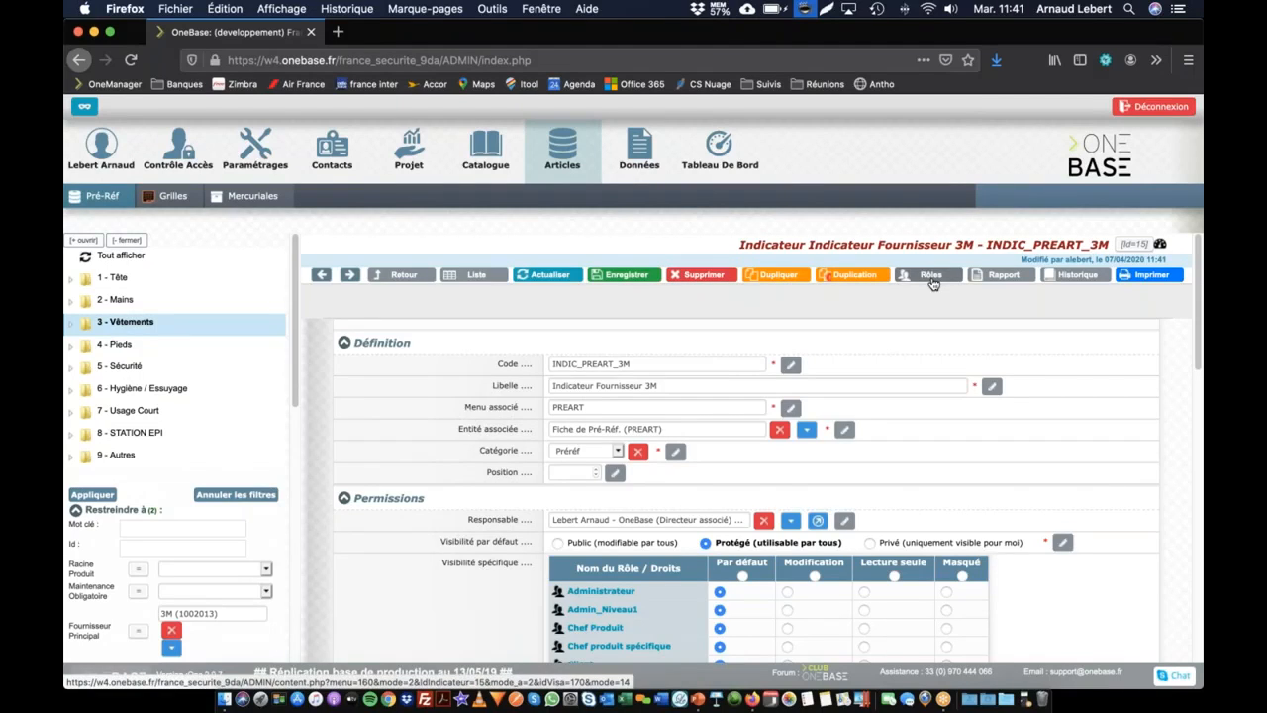
{"action": "scroll", "coordinate": [927, 336], "scroll_direction": "down", "scroll_amount": 2}
{"action": "scroll", "coordinate": [788, 531], "scroll_direction": "down", "scroll_amount": 2}
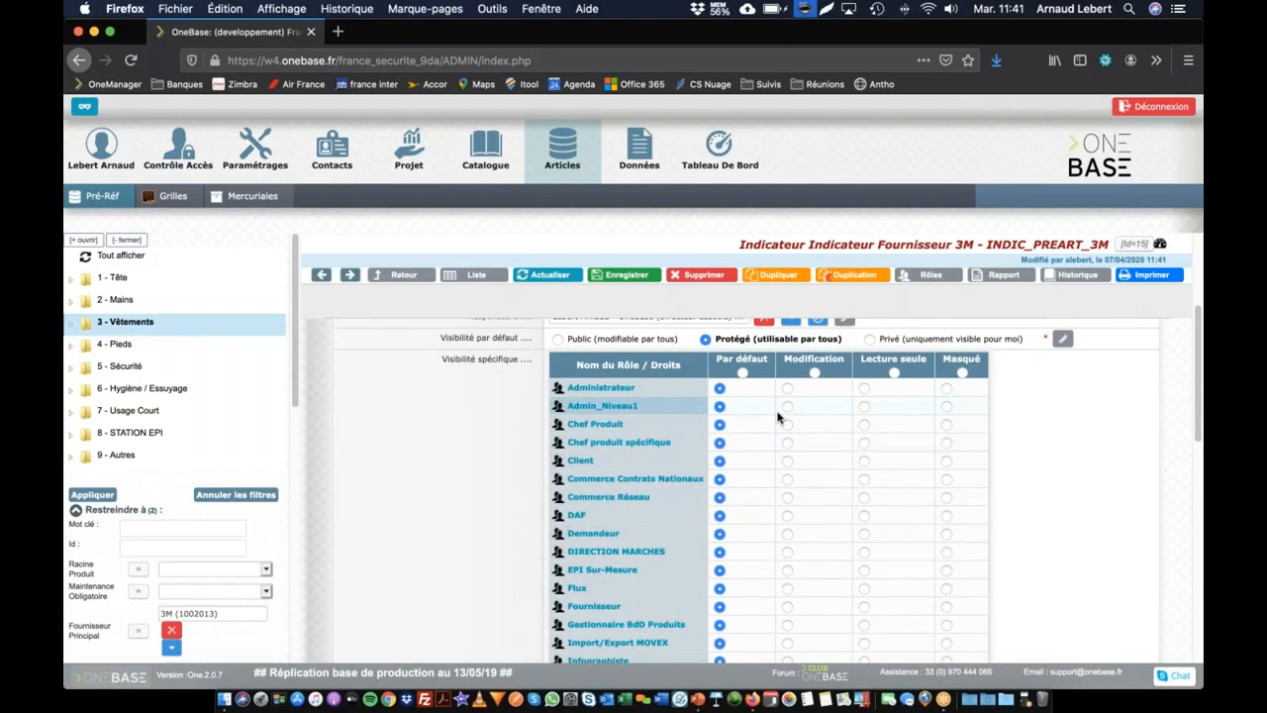
{"action": "scroll", "coordinate": [782, 417], "scroll_direction": "up", "scroll_amount": 1}
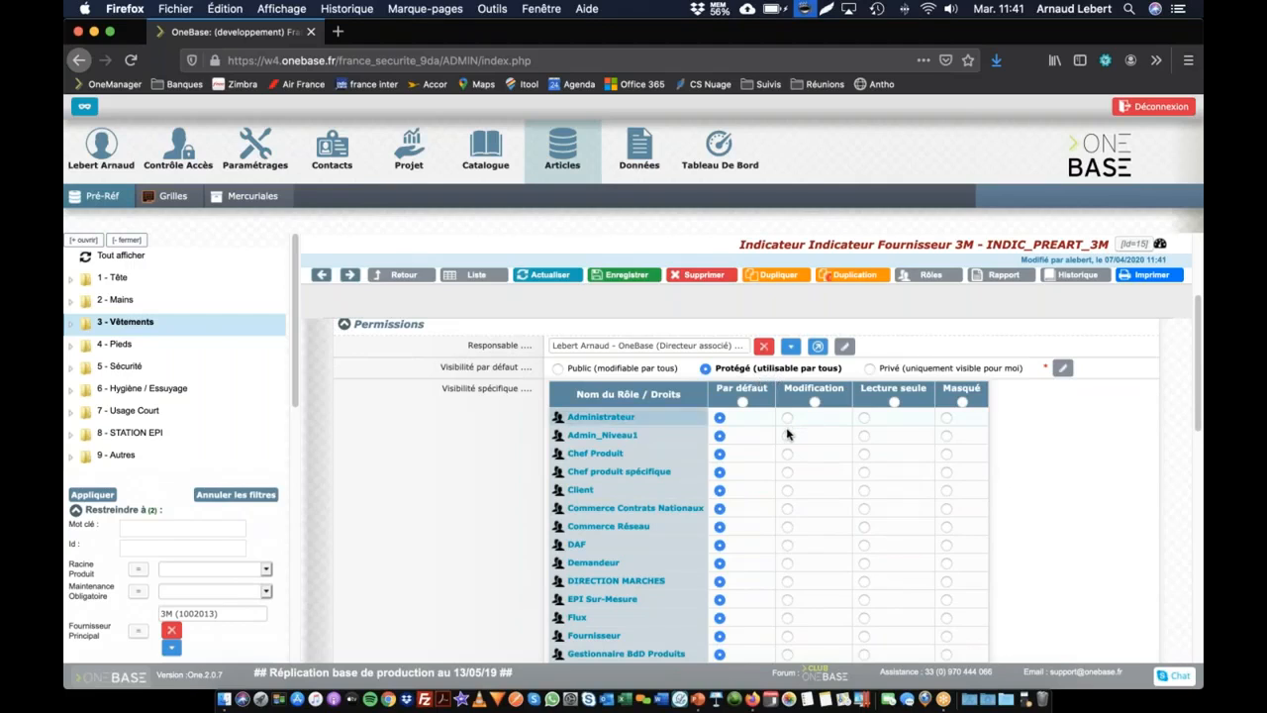
{"action": "scroll", "coordinate": [787, 431], "scroll_direction": "down", "scroll_amount": 1}
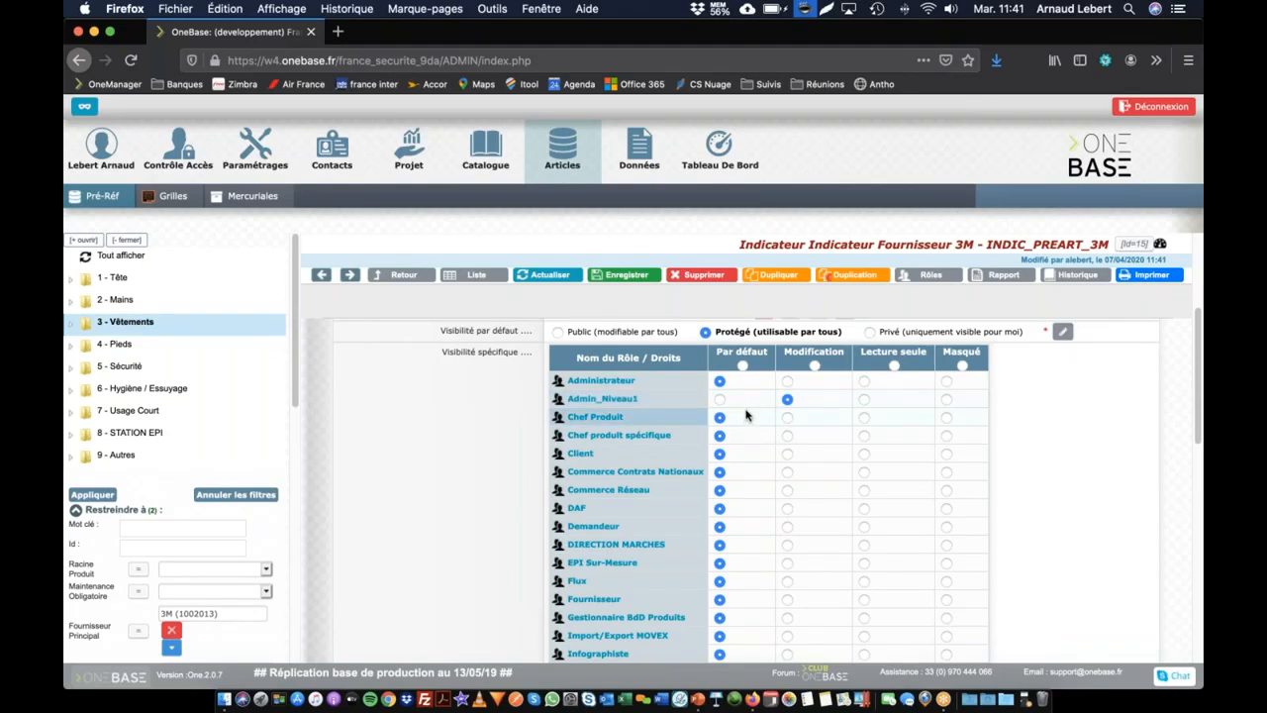
{"action": "scroll", "coordinate": [746, 416], "scroll_direction": "down", "scroll_amount": 3}
{"action": "scroll", "coordinate": [746, 416], "scroll_direction": "up", "scroll_amount": 5}
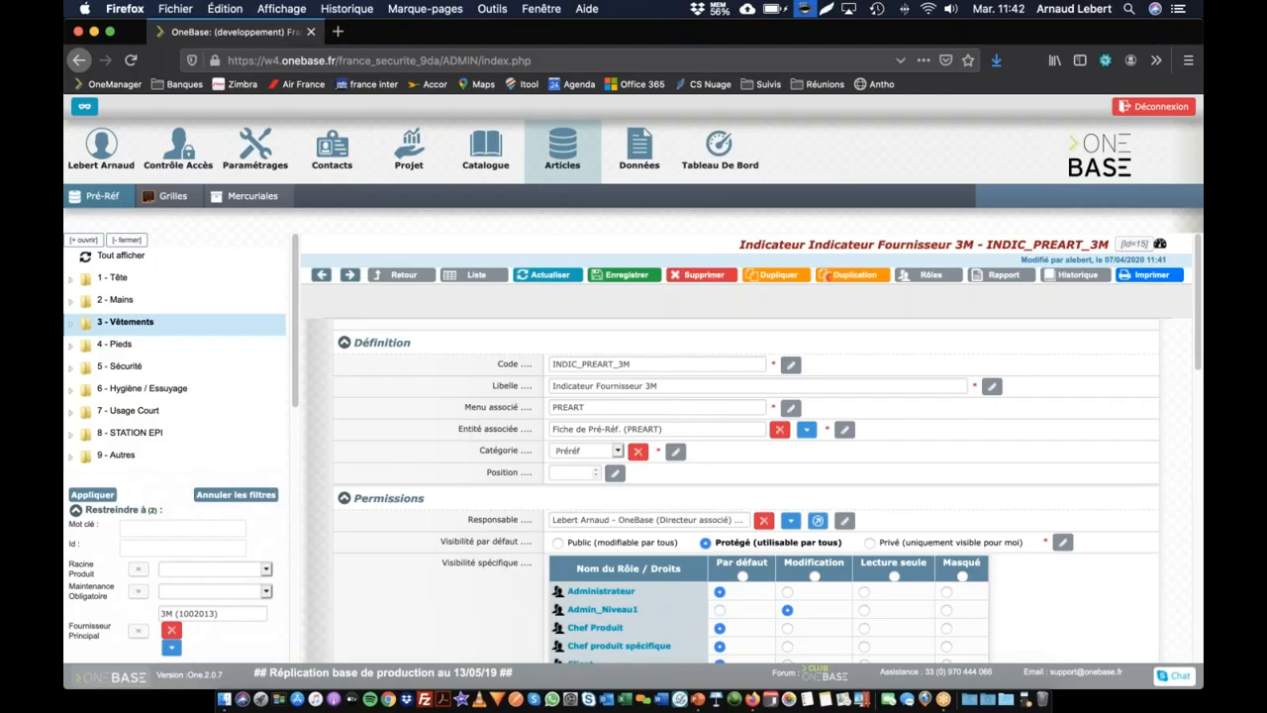
- Check the new indicator on the dashboard, clear all article filters, and return to the dashboard
{"action": "left_click", "coordinate": [721, 147]}
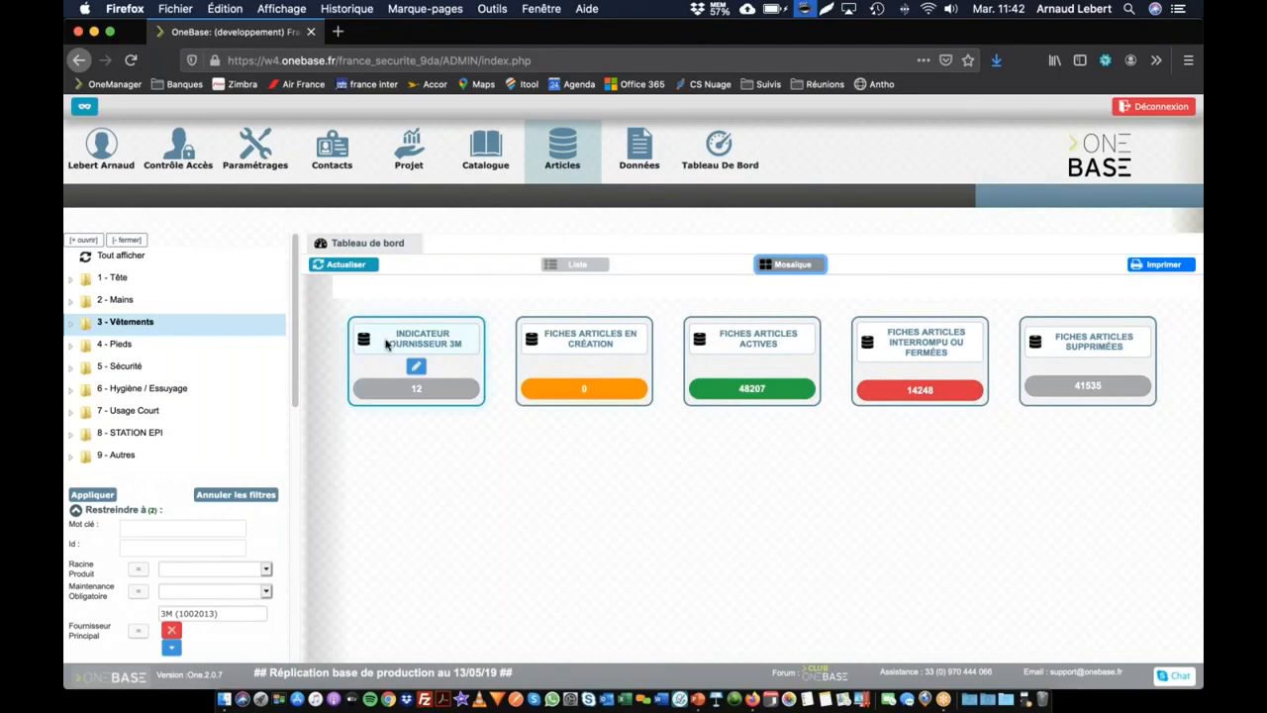
{"action": "mouse_move", "coordinate": [384, 342]}
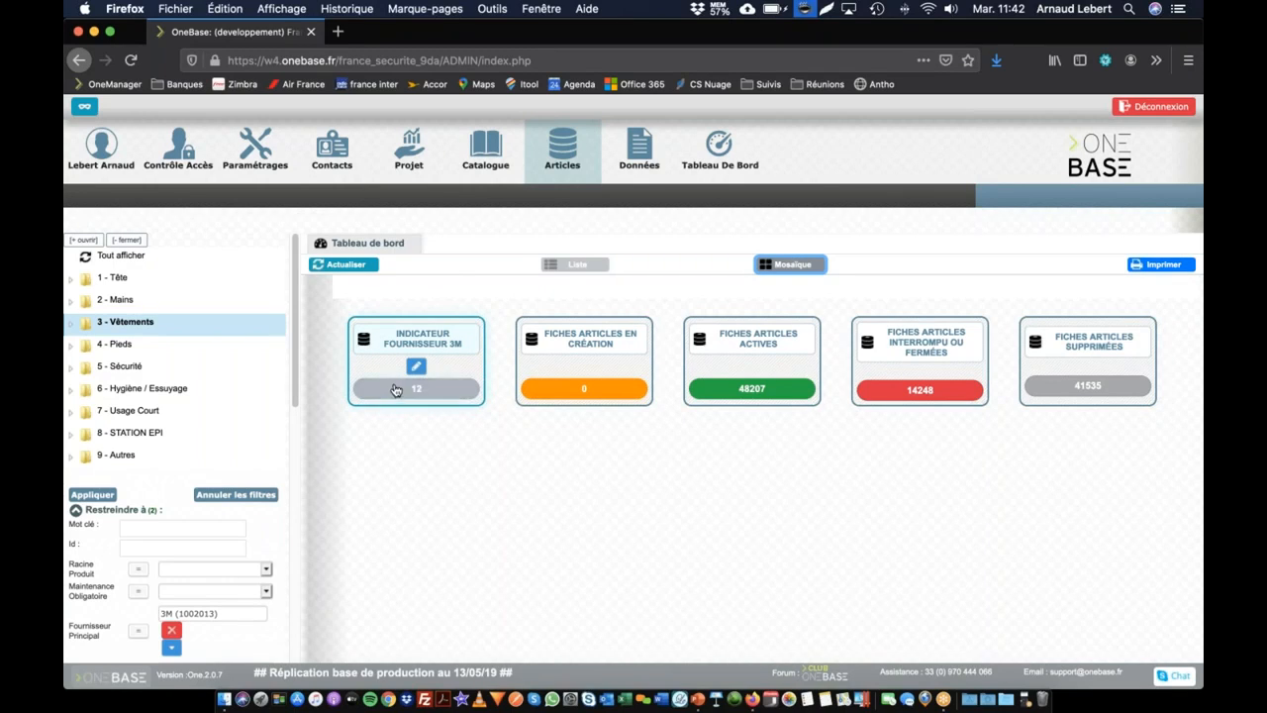
{"action": "left_click", "coordinate": [249, 495]}
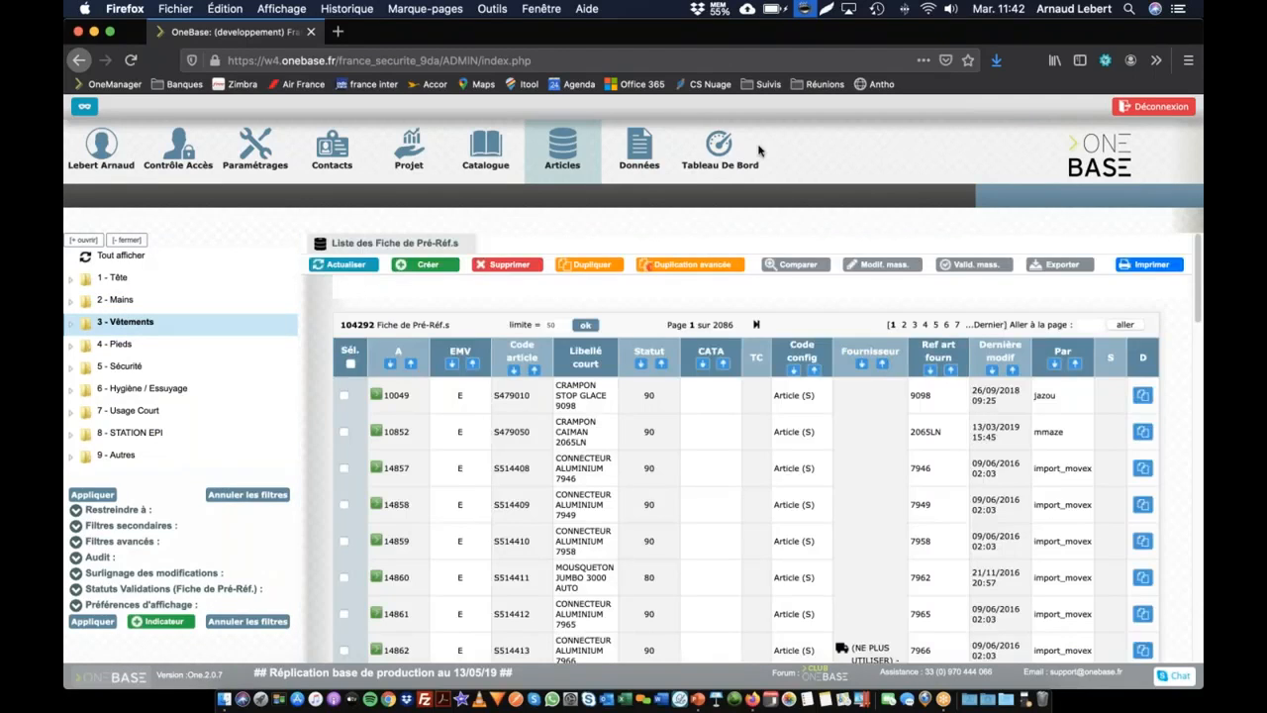
{"action": "left_click", "coordinate": [723, 149]}
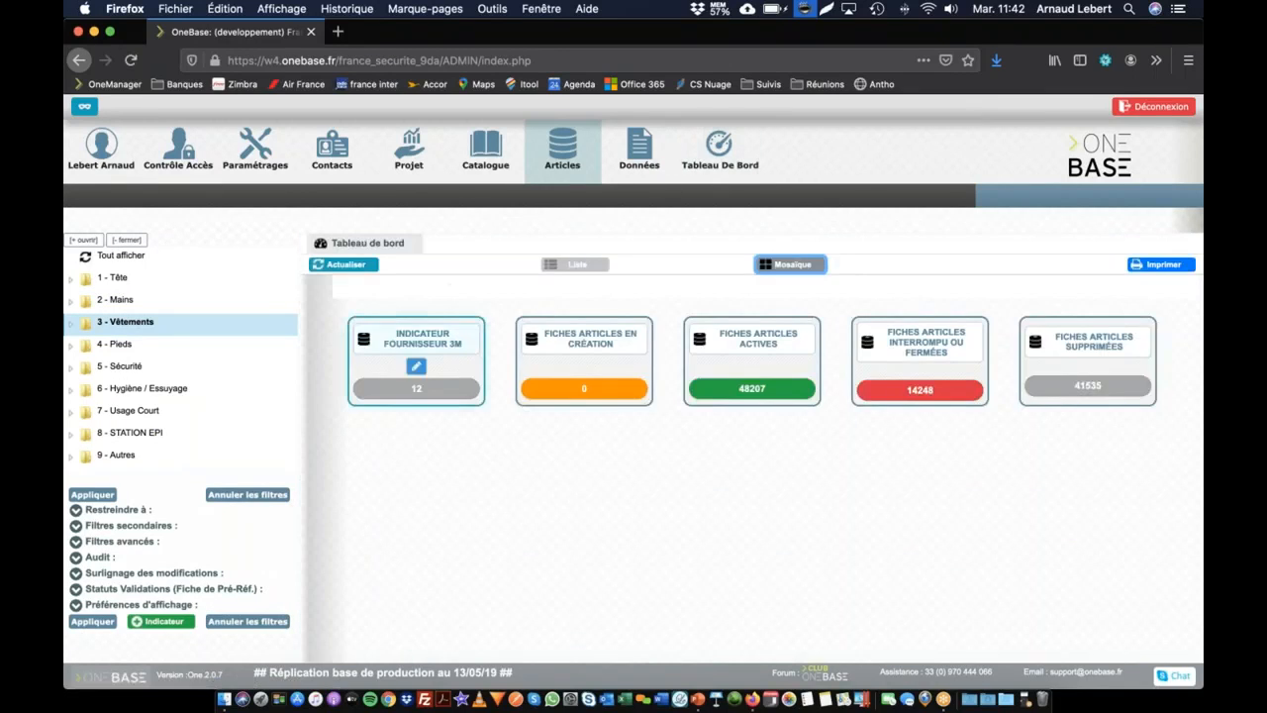
- Open the article list behind the Indicateur Fournisseur 3M tile and check the filters it applies
{"action": "left_click", "coordinate": [415, 392]}
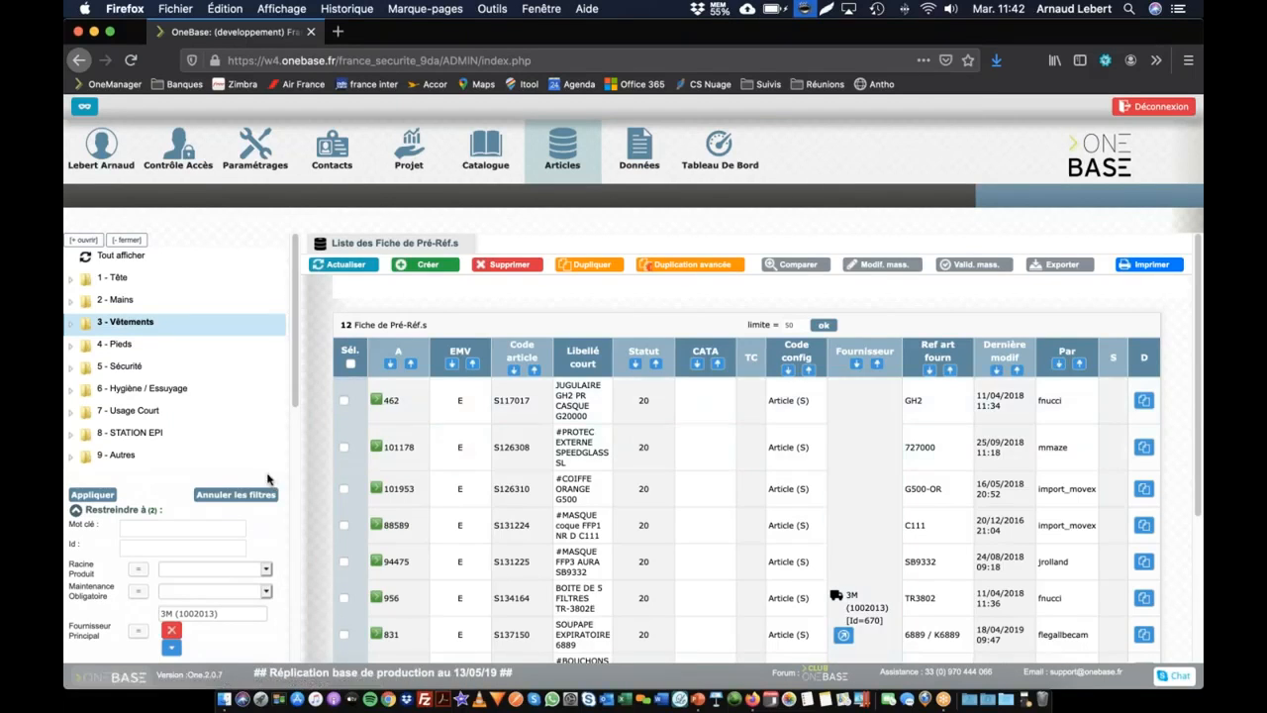
{"action": "scroll", "coordinate": [261, 509], "scroll_direction": "down", "scroll_amount": 5}
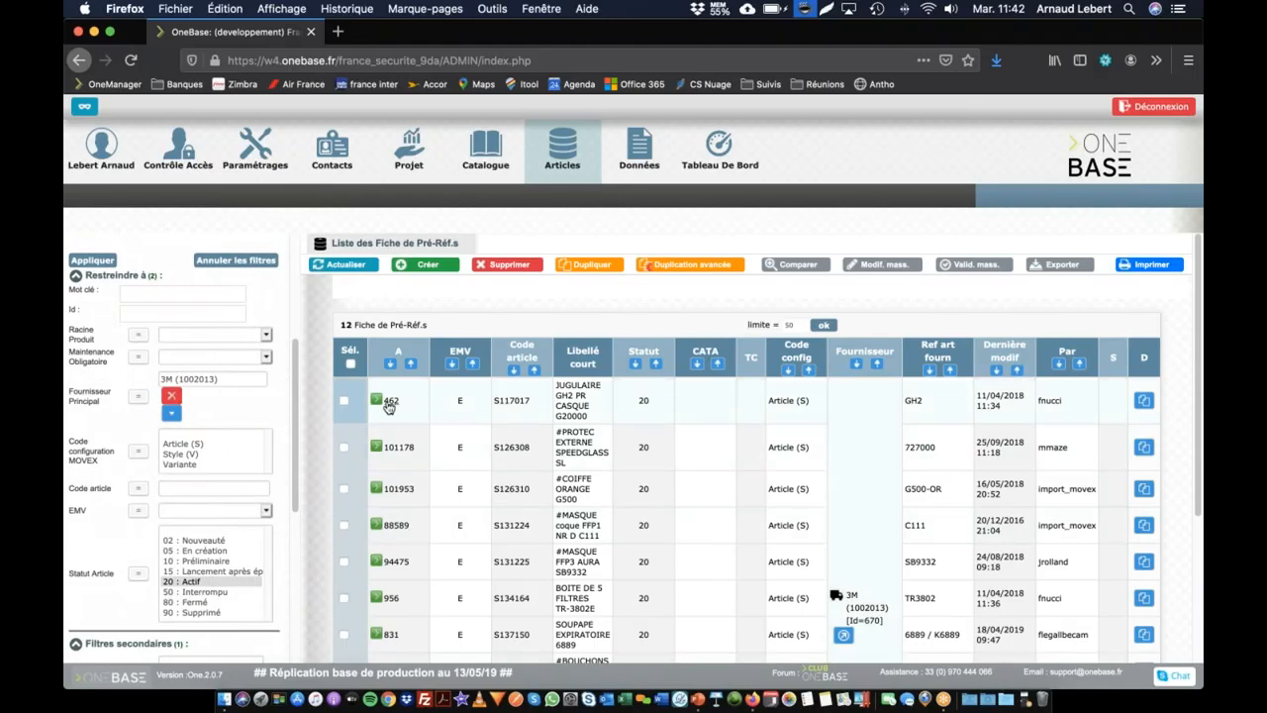
{"action": "scroll", "coordinate": [224, 544], "scroll_direction": "down", "scroll_amount": 1}
{"action": "scroll", "coordinate": [225, 543], "scroll_direction": "down", "scroll_amount": 4}
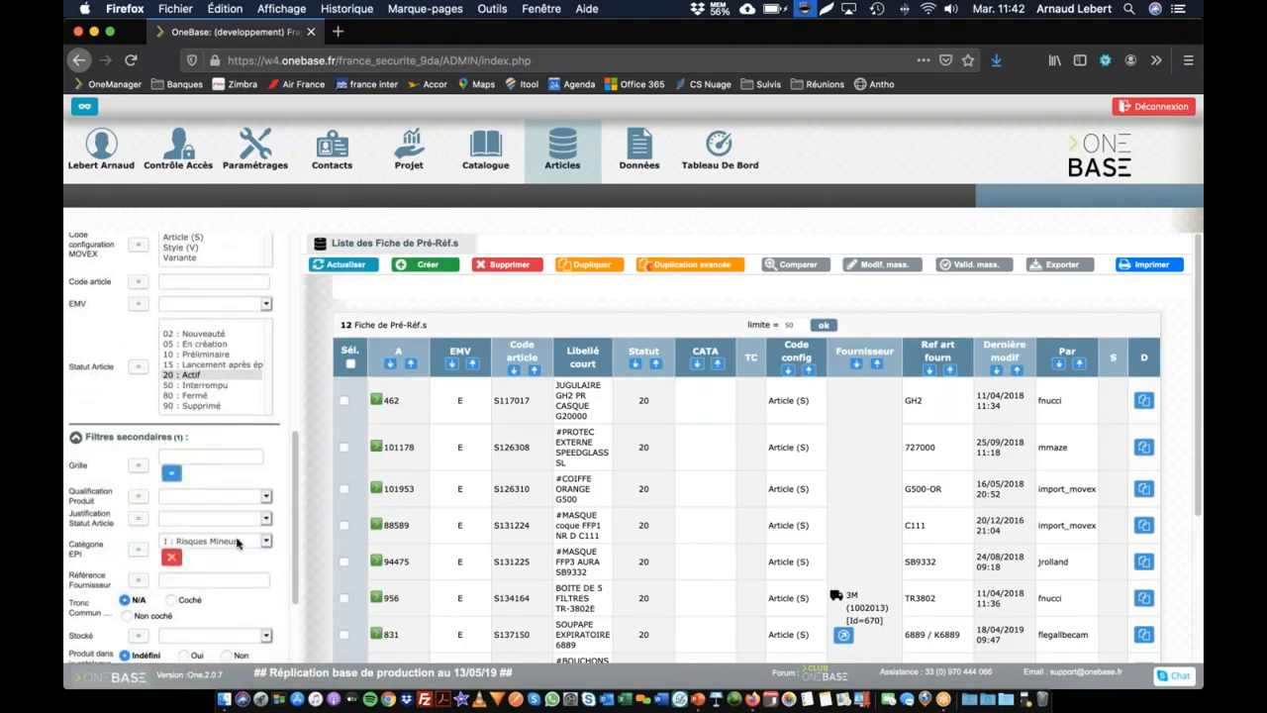
- Open article 462 from the filtered list and look over its Demandeur Commerce and Structure produit sections
{"action": "left_click", "coordinate": [391, 402]}
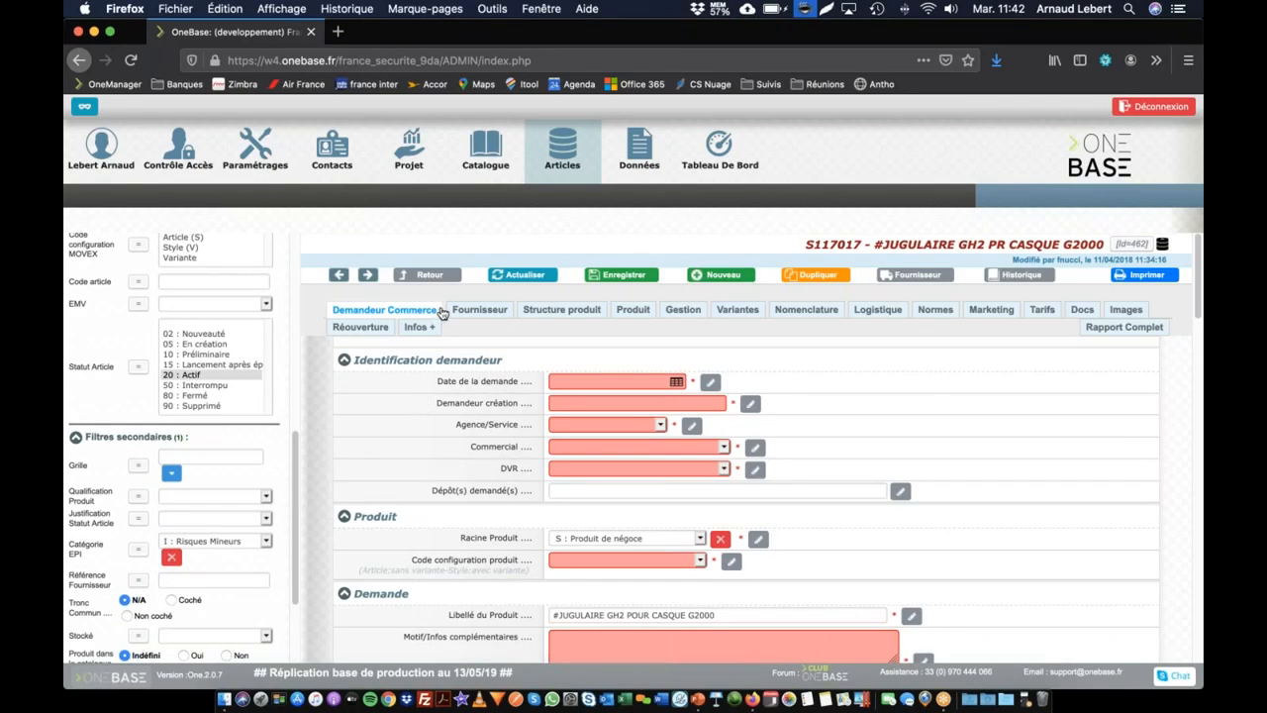
{"action": "scroll", "coordinate": [493, 412], "scroll_direction": "down", "scroll_amount": 3}
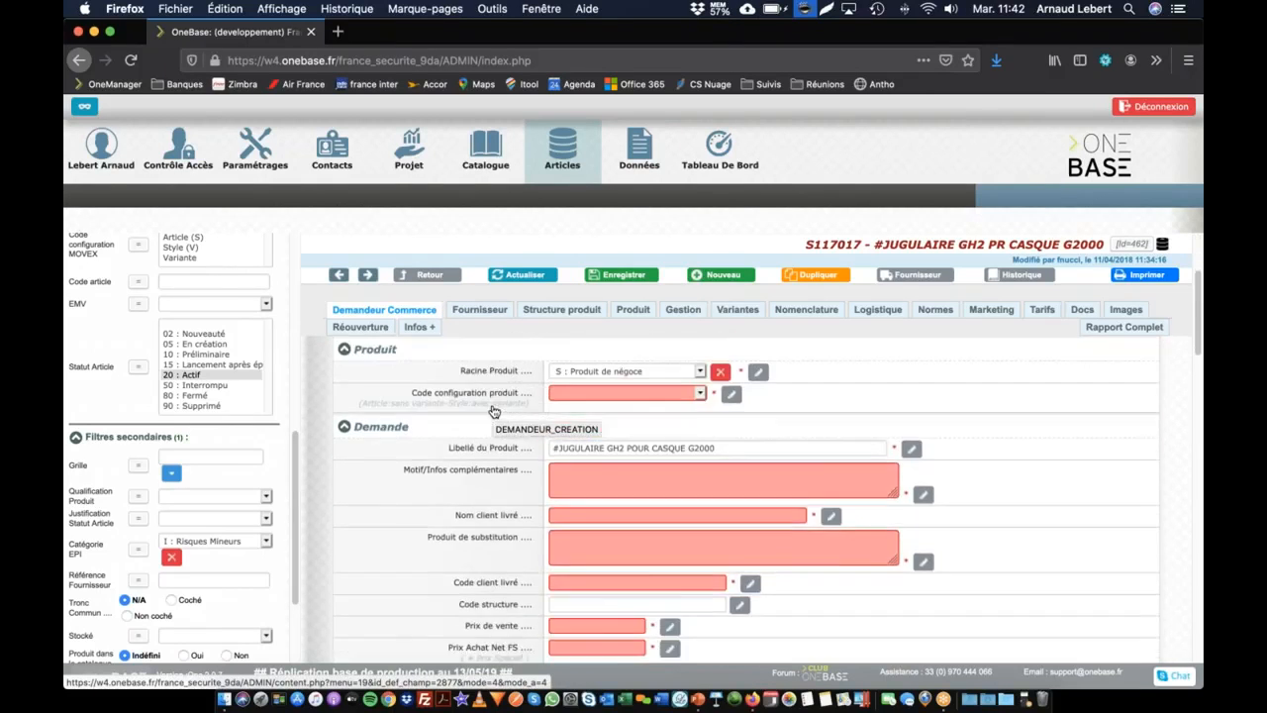
{"action": "scroll", "coordinate": [493, 411], "scroll_direction": "down", "scroll_amount": 3}
{"action": "scroll", "coordinate": [554, 366], "scroll_direction": "up", "scroll_amount": 8}
{"action": "left_click", "coordinate": [585, 310]}
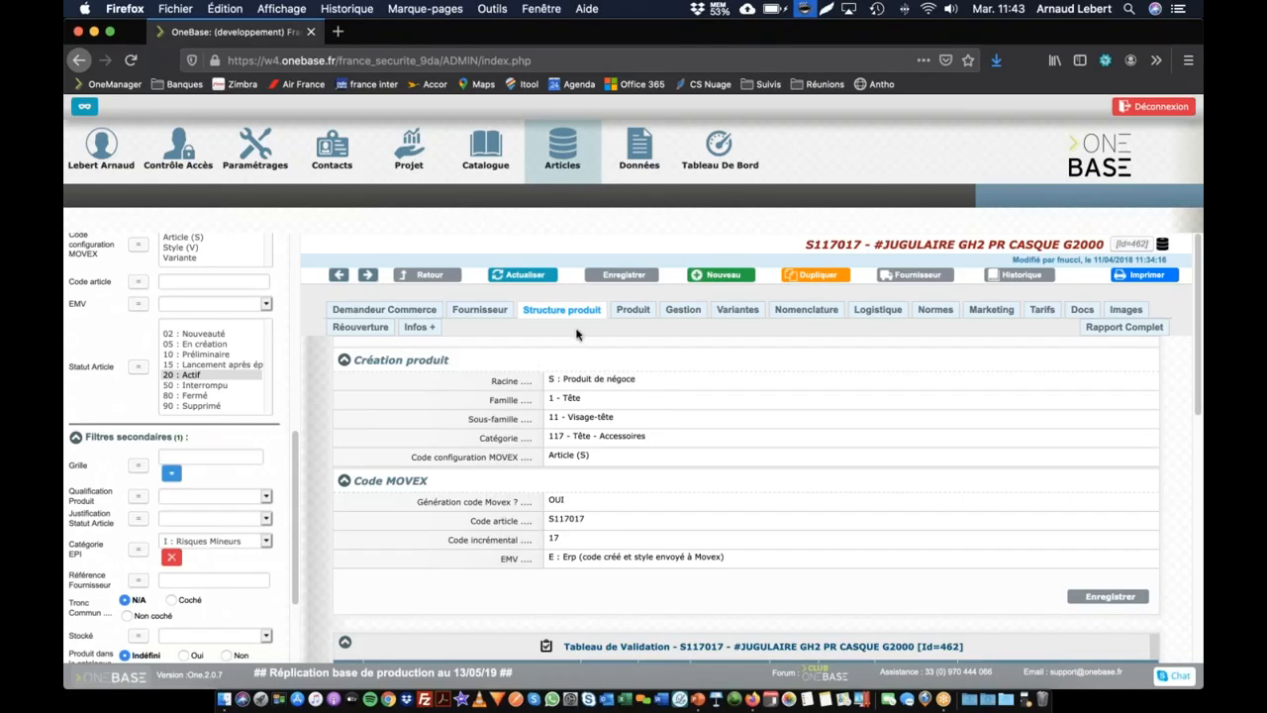
{"action": "scroll", "coordinate": [241, 283], "scroll_direction": "up", "scroll_amount": 10}
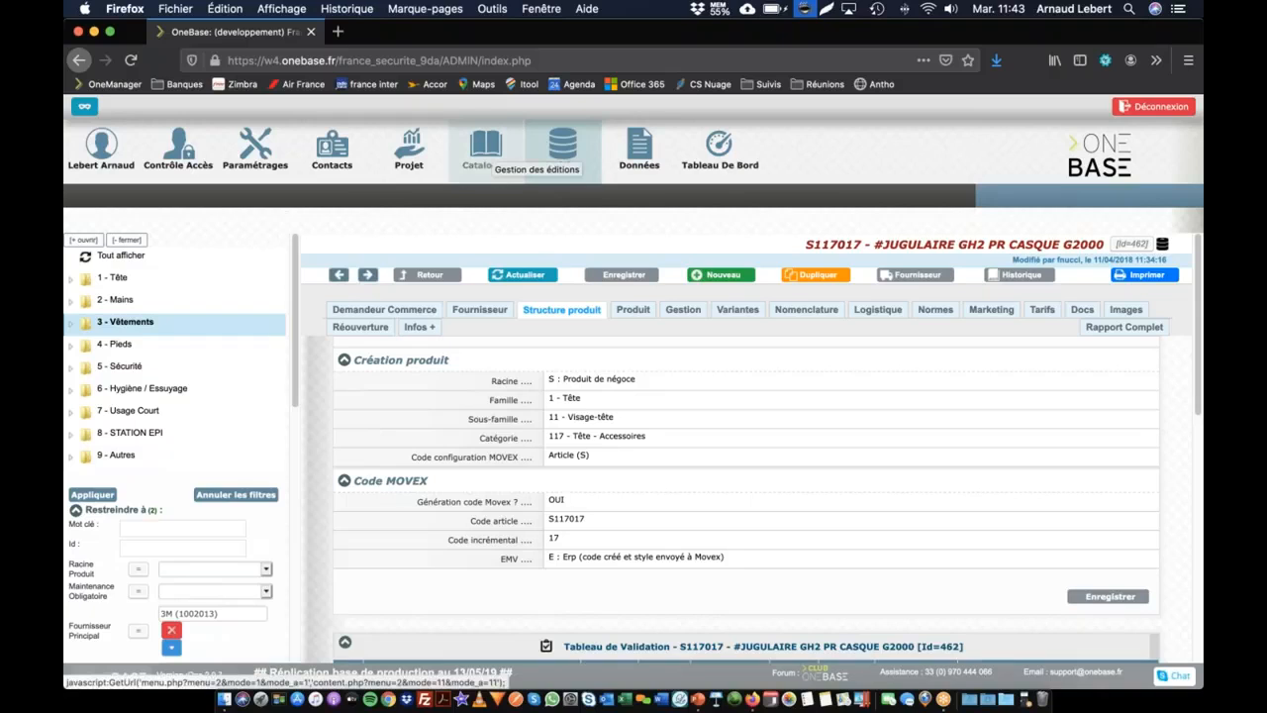
- Open the catalogue tree view, remove the Harnais Miller tree filter, and look through the remaining filter sections
{"action": "left_click", "coordinate": [485, 148]}
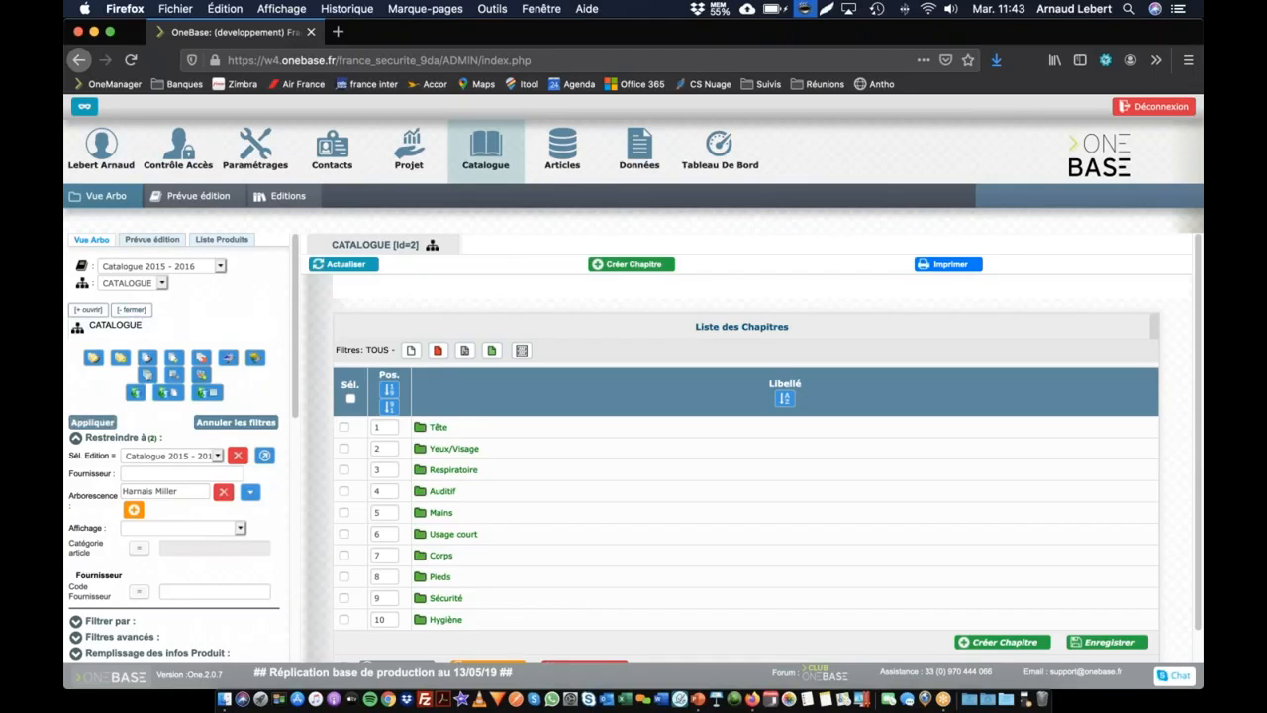
{"action": "left_click", "coordinate": [223, 492]}
{"action": "scroll", "coordinate": [229, 648], "scroll_direction": "down", "scroll_amount": 8}
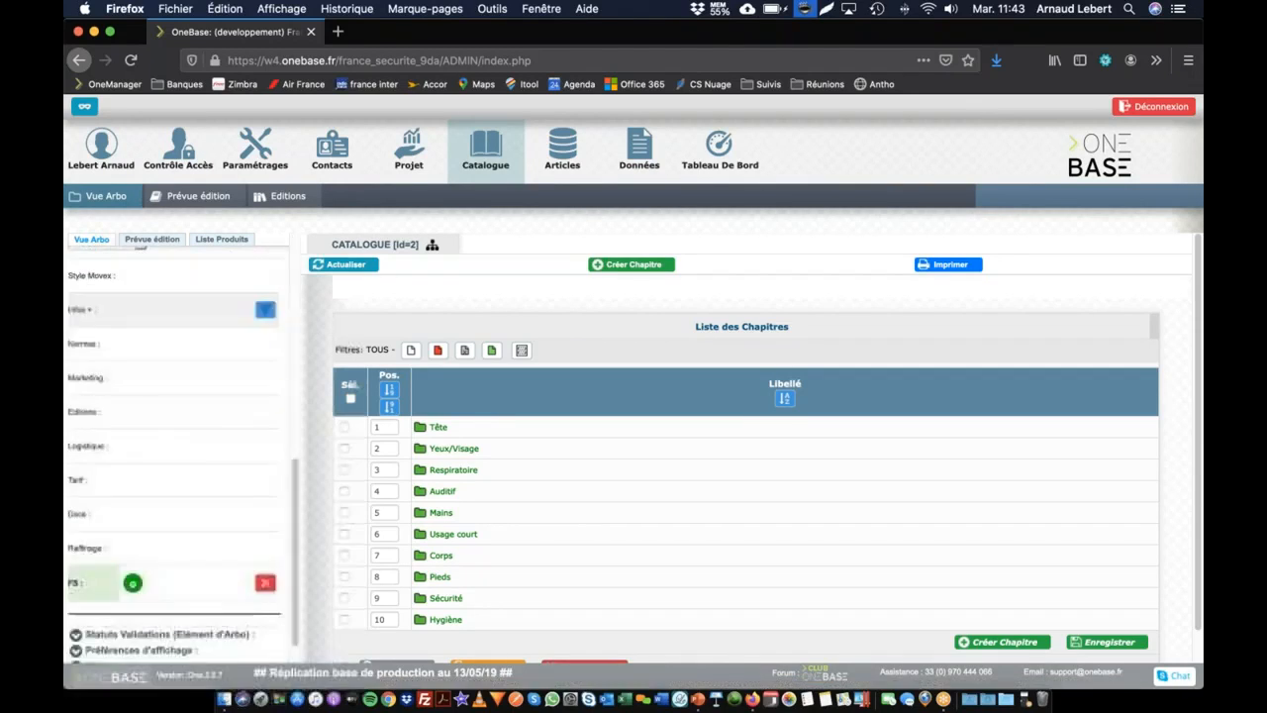
{"action": "scroll", "coordinate": [229, 648], "scroll_direction": "down", "scroll_amount": 3}
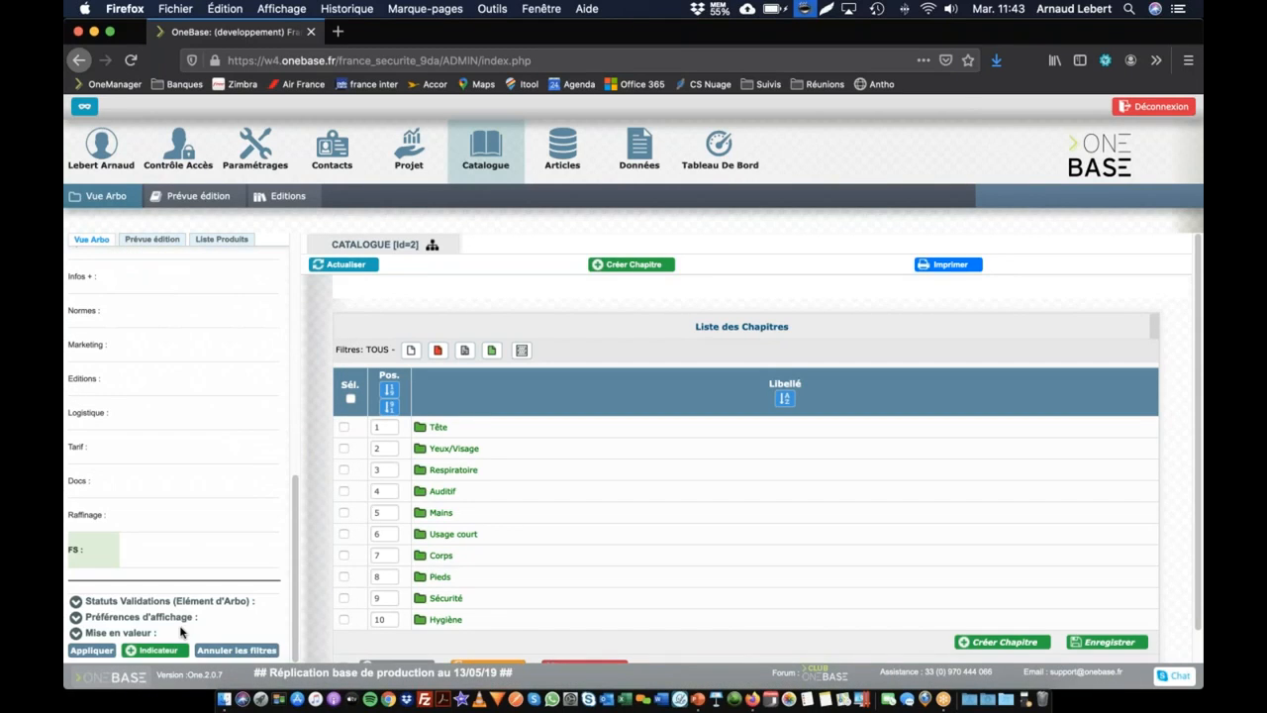
- Apply the catalogue filters and collapse the Corps chapter in the tree
{"action": "left_click", "coordinate": [91, 649]}
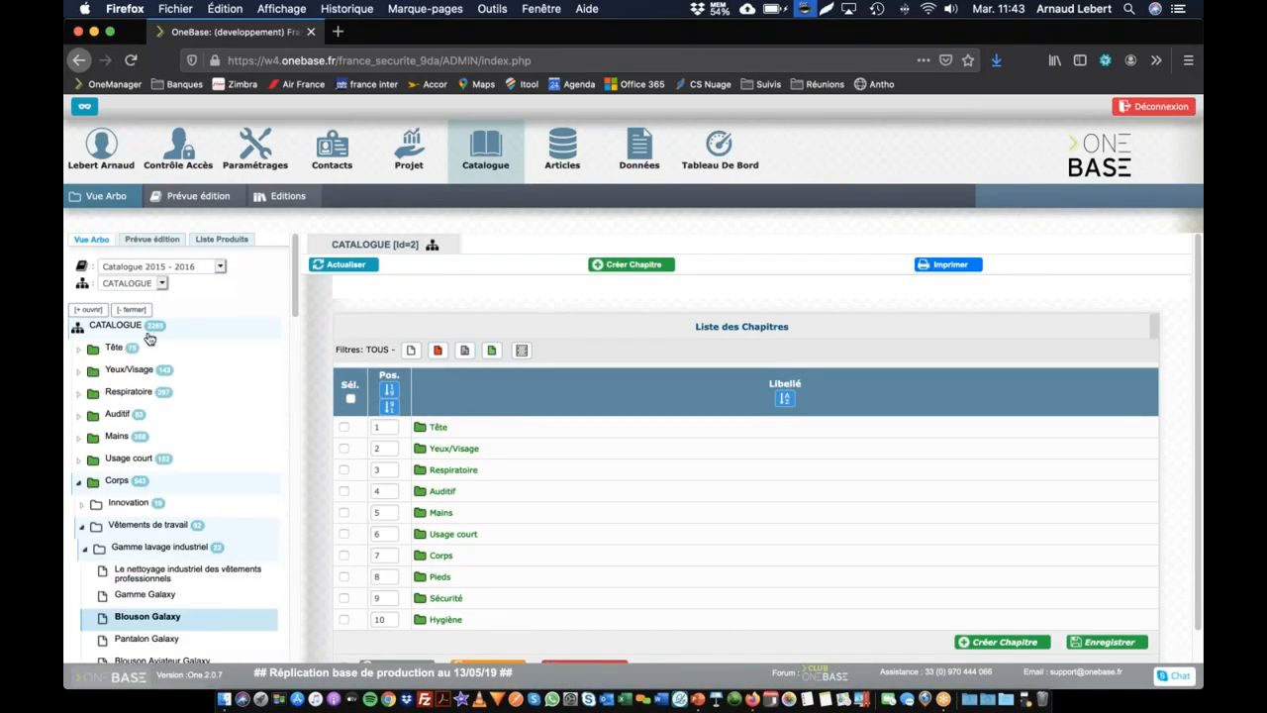
{"action": "left_click", "coordinate": [79, 482]}
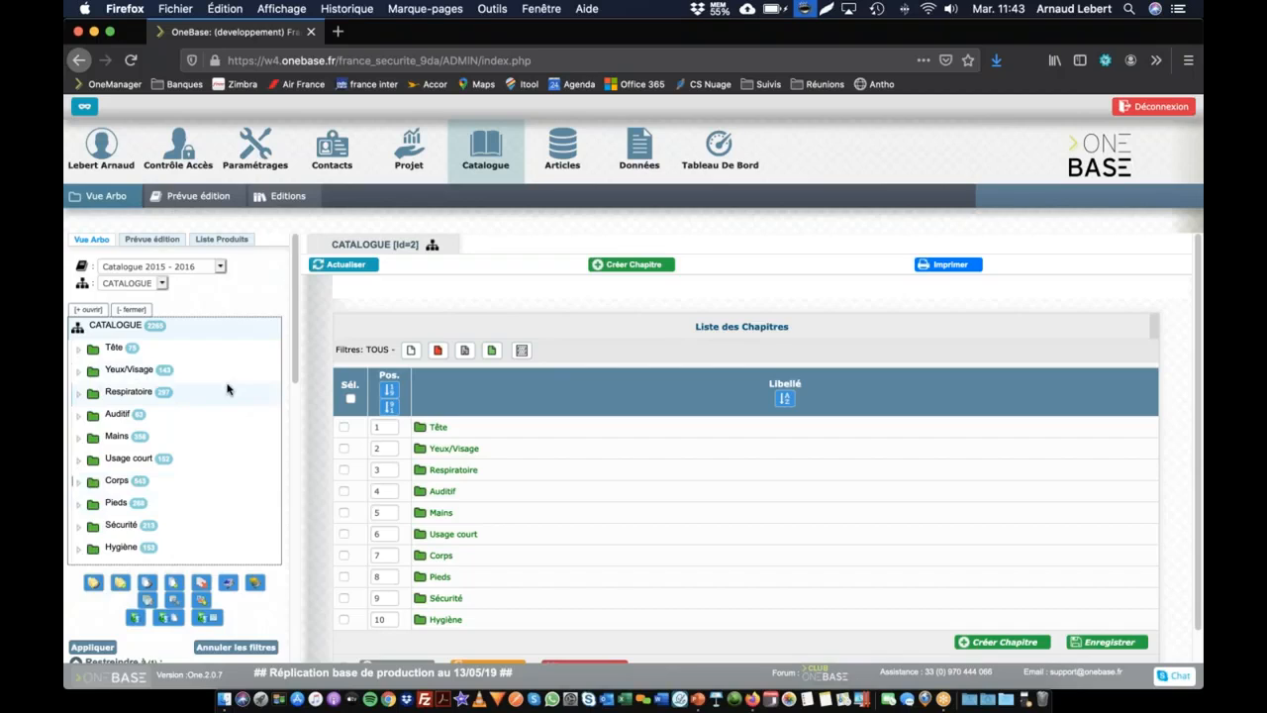
- Set the catalogue's Arborescence filter to the Tête chapter
{"action": "scroll", "coordinate": [227, 389], "scroll_direction": "down", "scroll_amount": 3}
{"action": "scroll", "coordinate": [222, 375], "scroll_direction": "down", "scroll_amount": 3}
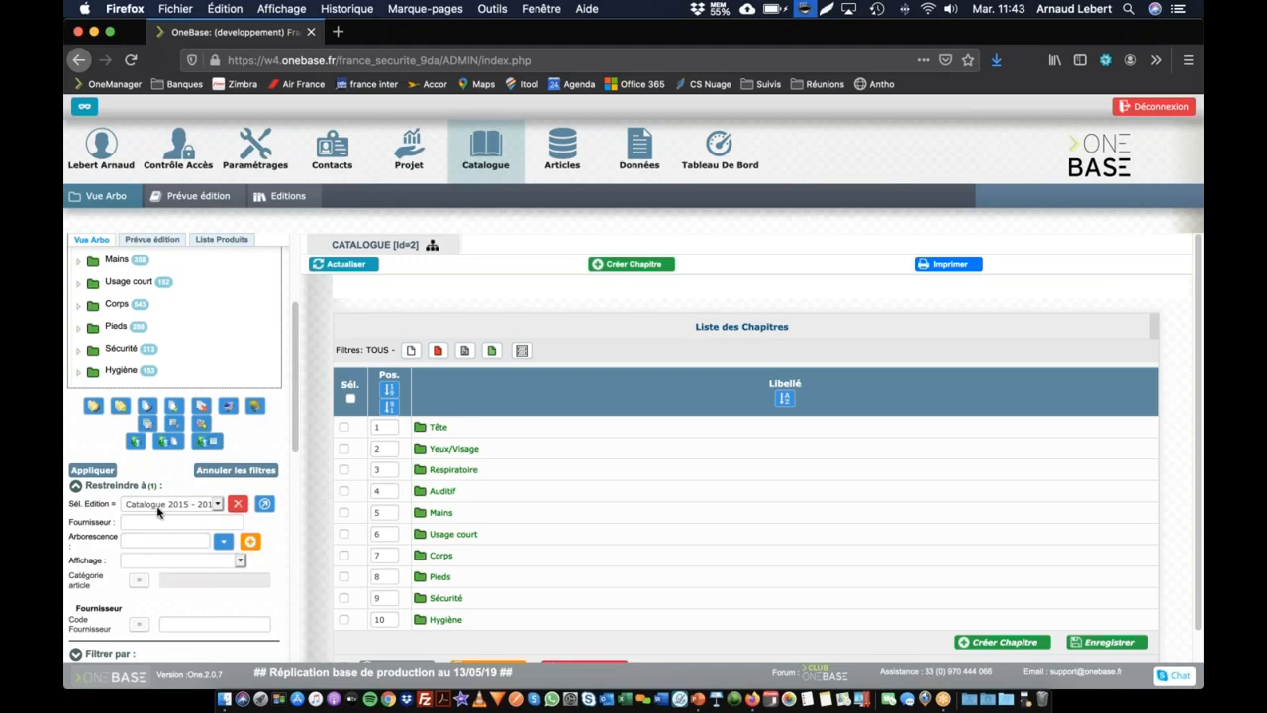
{"action": "left_click", "coordinate": [223, 541]}
{"action": "left_click", "coordinate": [164, 158]}
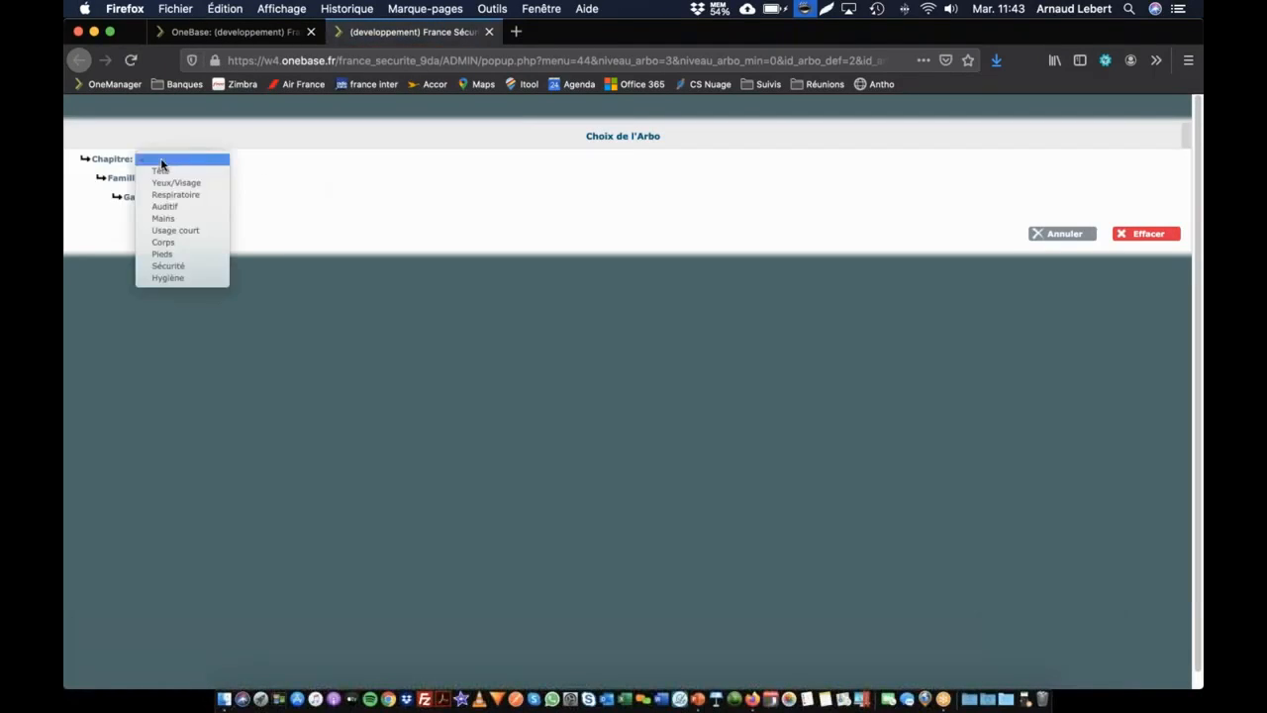
{"action": "left_click", "coordinate": [164, 172]}
{"action": "left_click", "coordinate": [1146, 234]}
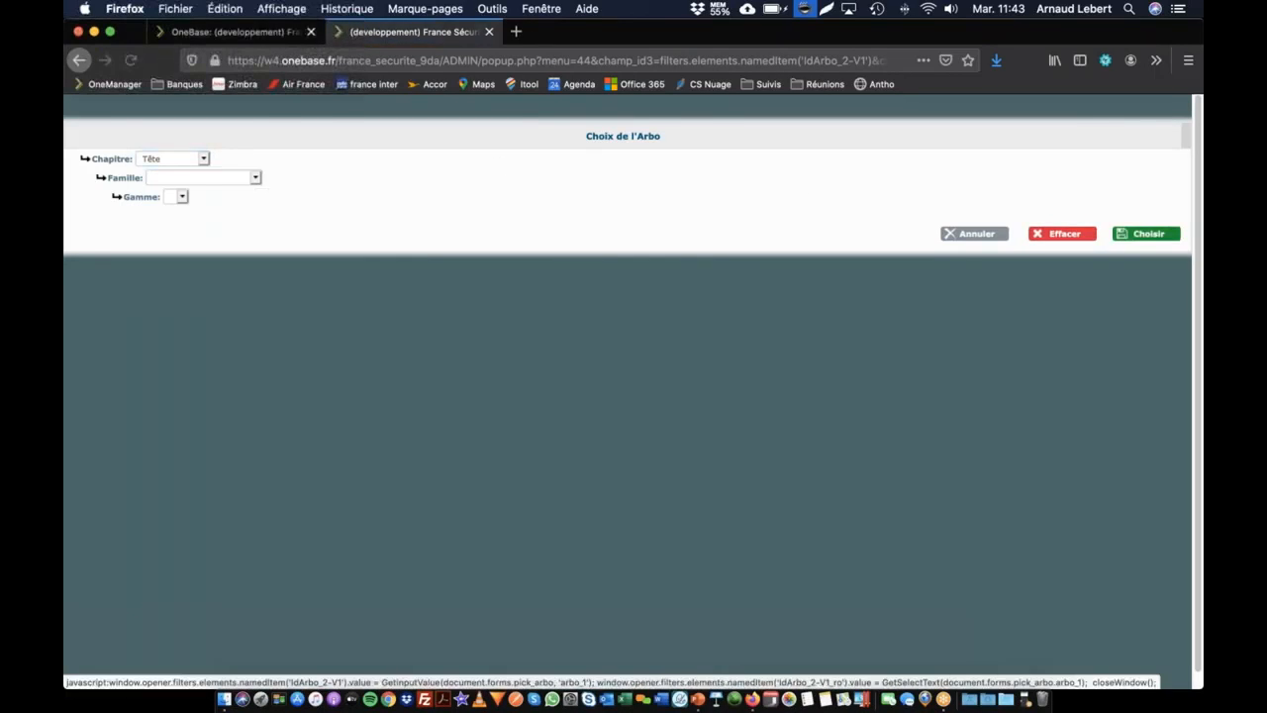
- Restrict the products to FS validation status Indéfini and apply the filters
{"action": "scroll", "coordinate": [151, 482], "scroll_direction": "down", "scroll_amount": 1}
{"action": "scroll", "coordinate": [150, 482], "scroll_direction": "down", "scroll_amount": 10}
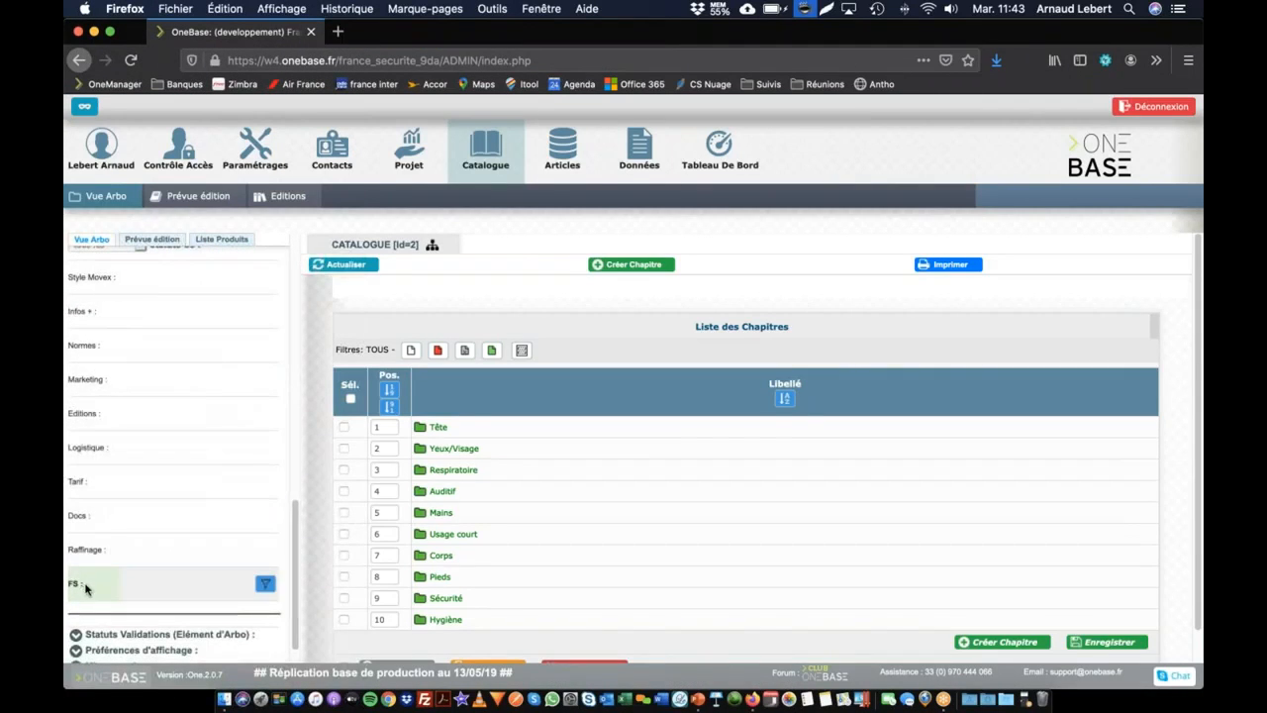
{"action": "left_click", "coordinate": [263, 586]}
{"action": "scroll", "coordinate": [217, 524], "scroll_direction": "down", "scroll_amount": 4}
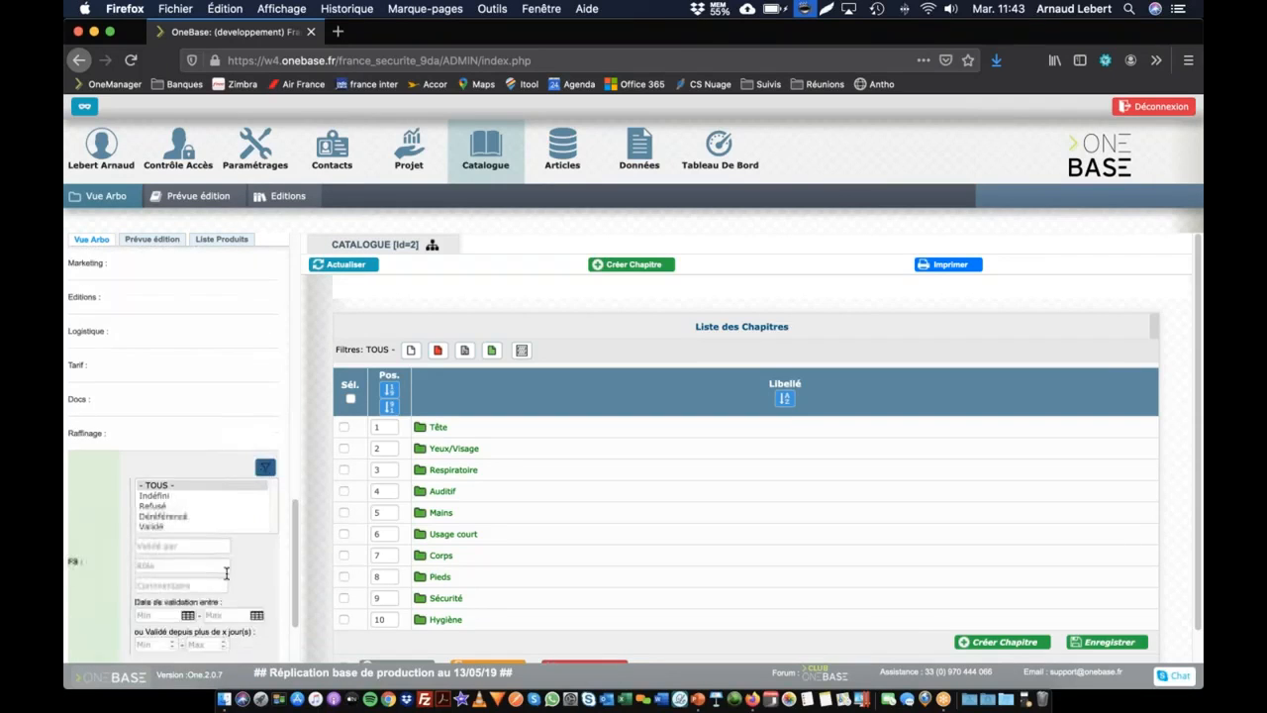
{"action": "left_click", "coordinate": [170, 446]}
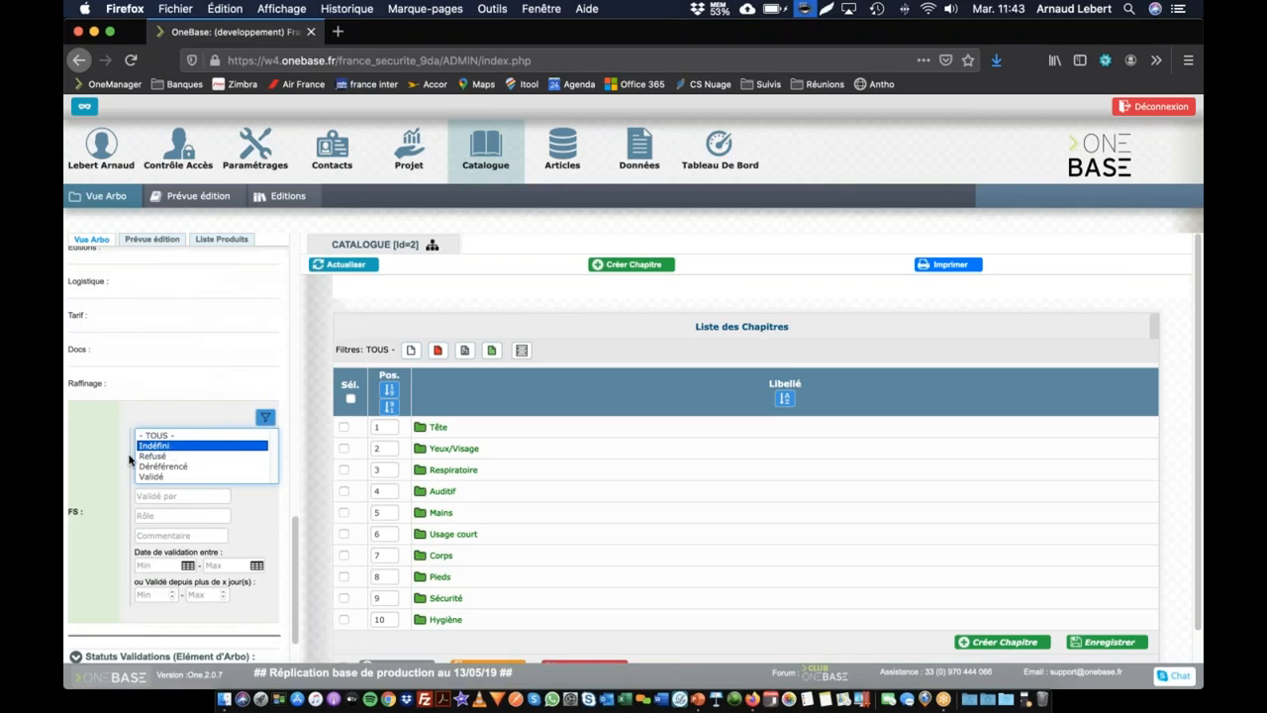
{"action": "scroll", "coordinate": [128, 465], "scroll_direction": "down", "scroll_amount": 2}
{"action": "left_click", "coordinate": [119, 651]}
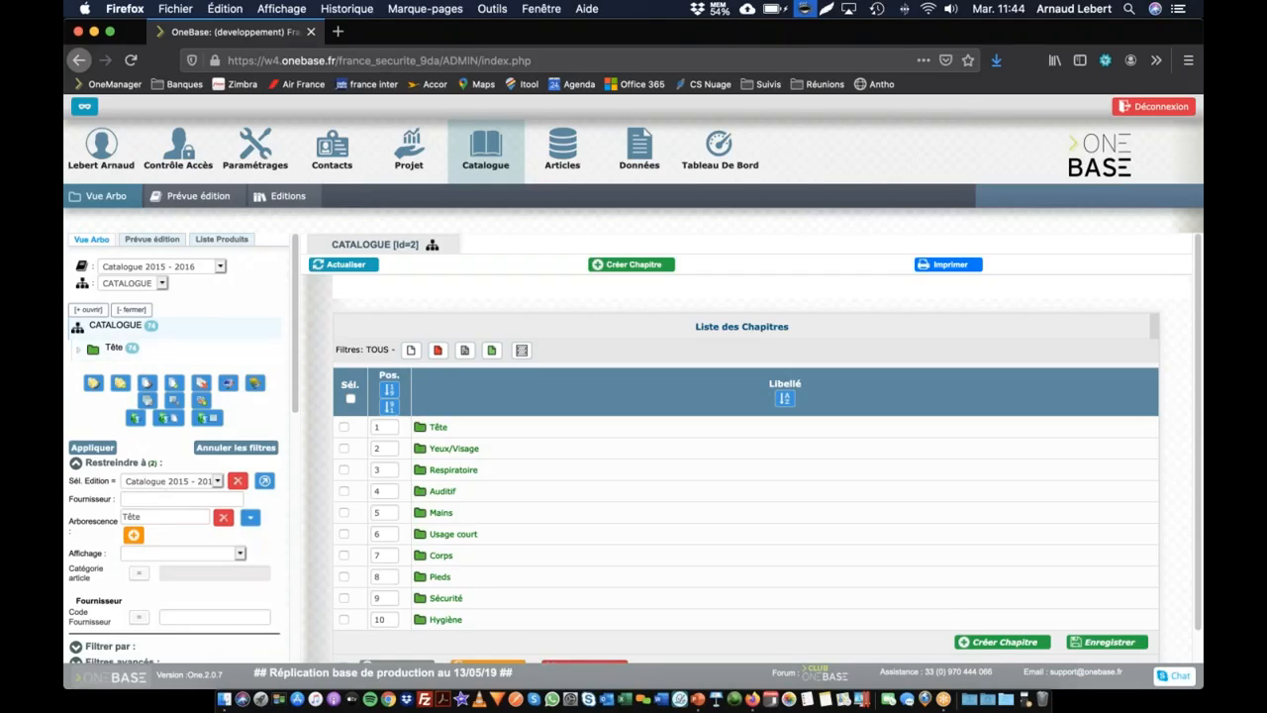
- Create an indicator from the current filters with code INDIC_CATALOGUE_TETE and label Produiit Tête Non validés
{"action": "left_click", "coordinate": [159, 653]}
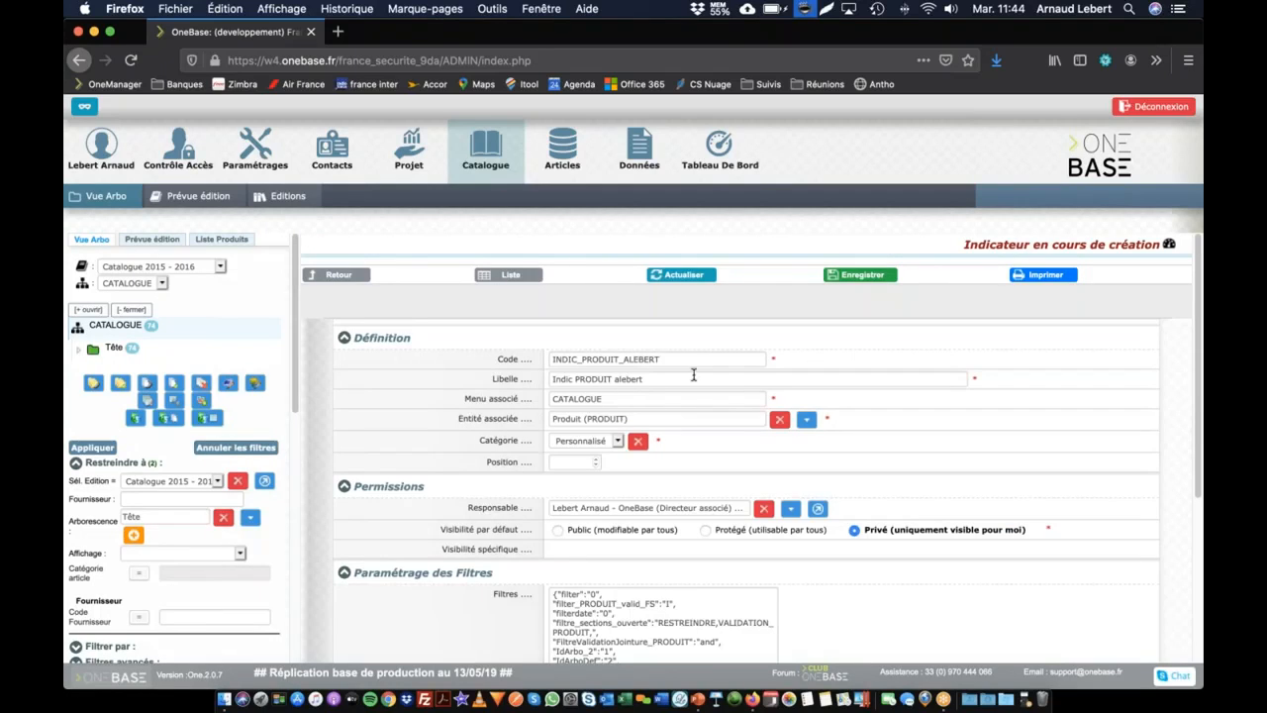
{"action": "double_click", "coordinate": [630, 358]}
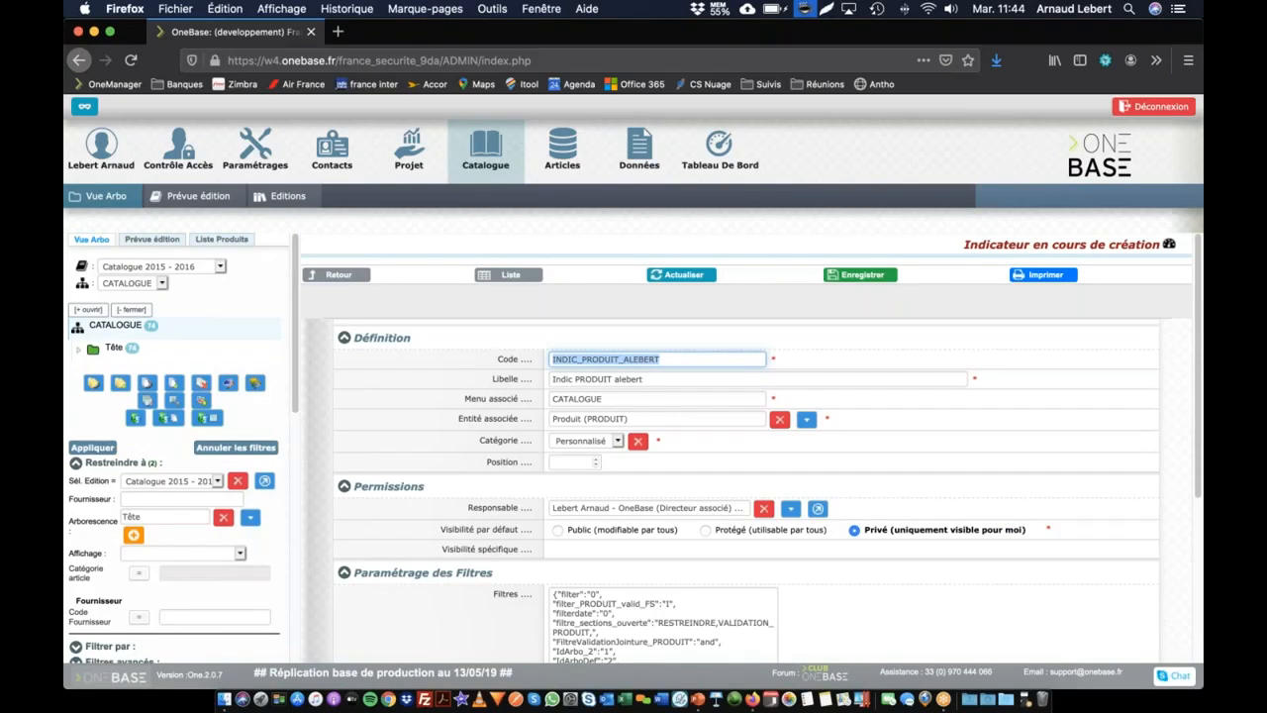
{"action": "type", "text": "INDIC_CA"}
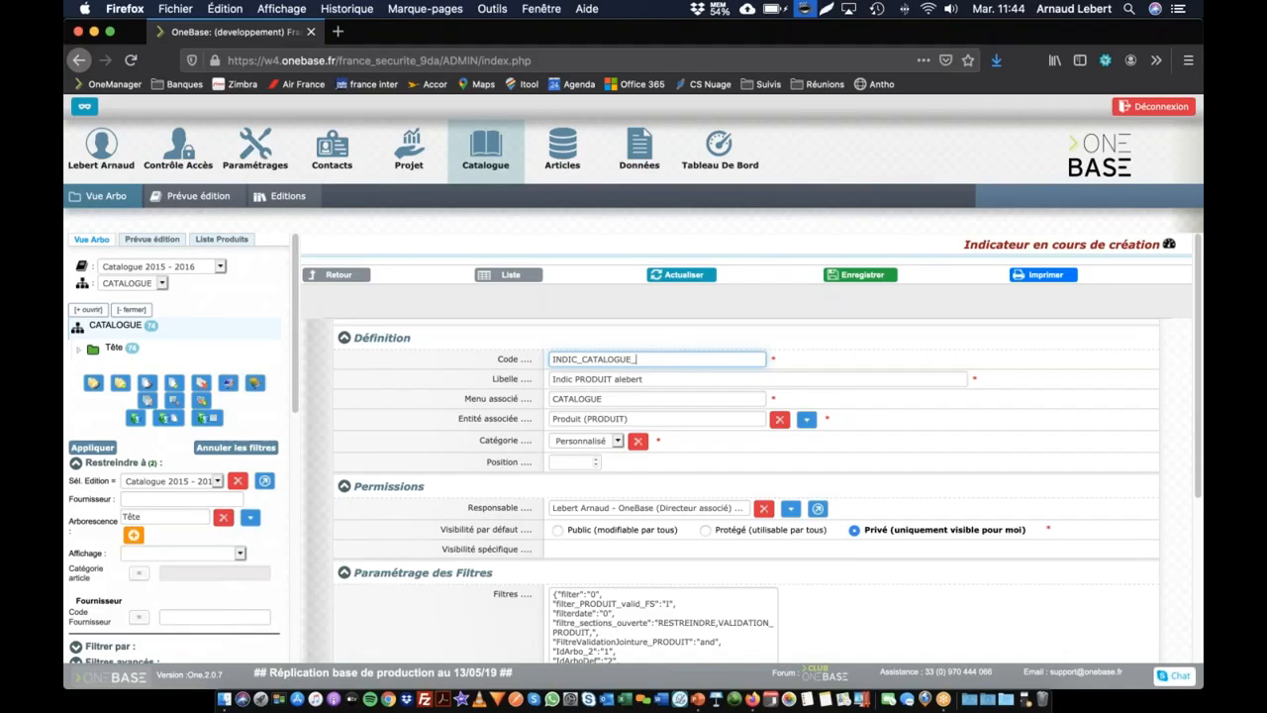
{"action": "key", "text": "Tab"}
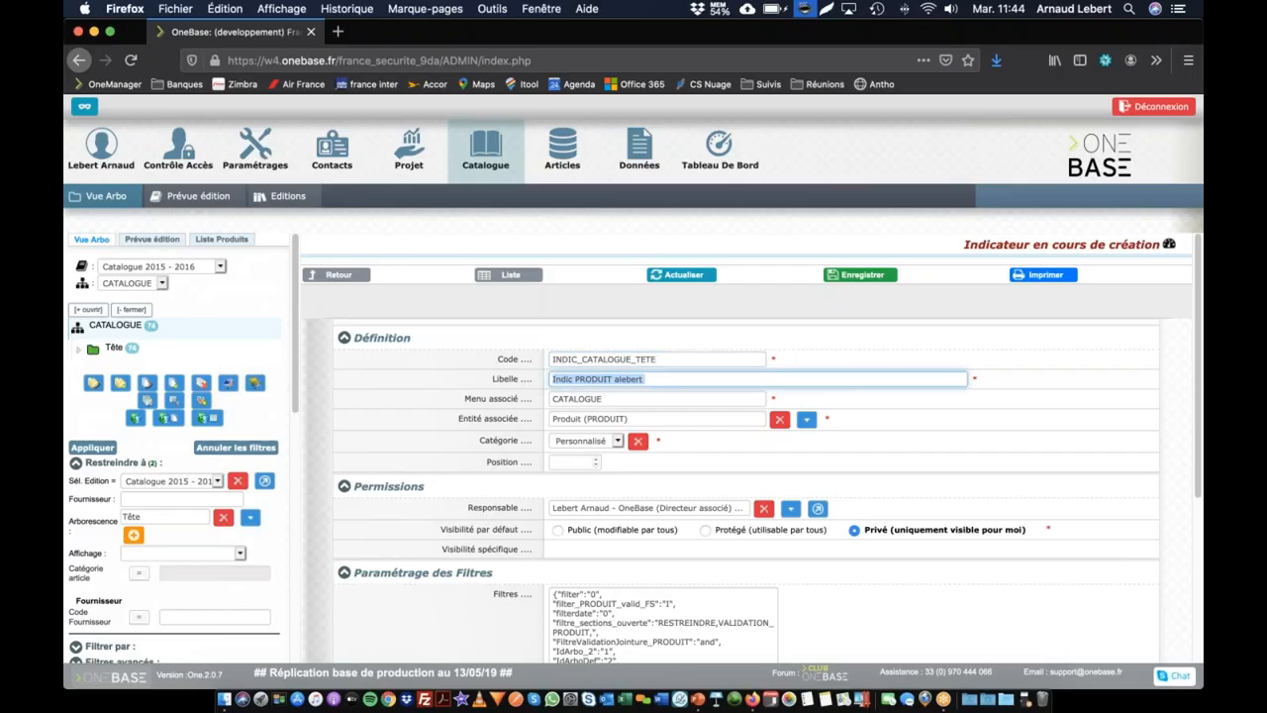
{"action": "type", "text": "Produit Tête Non validés"}
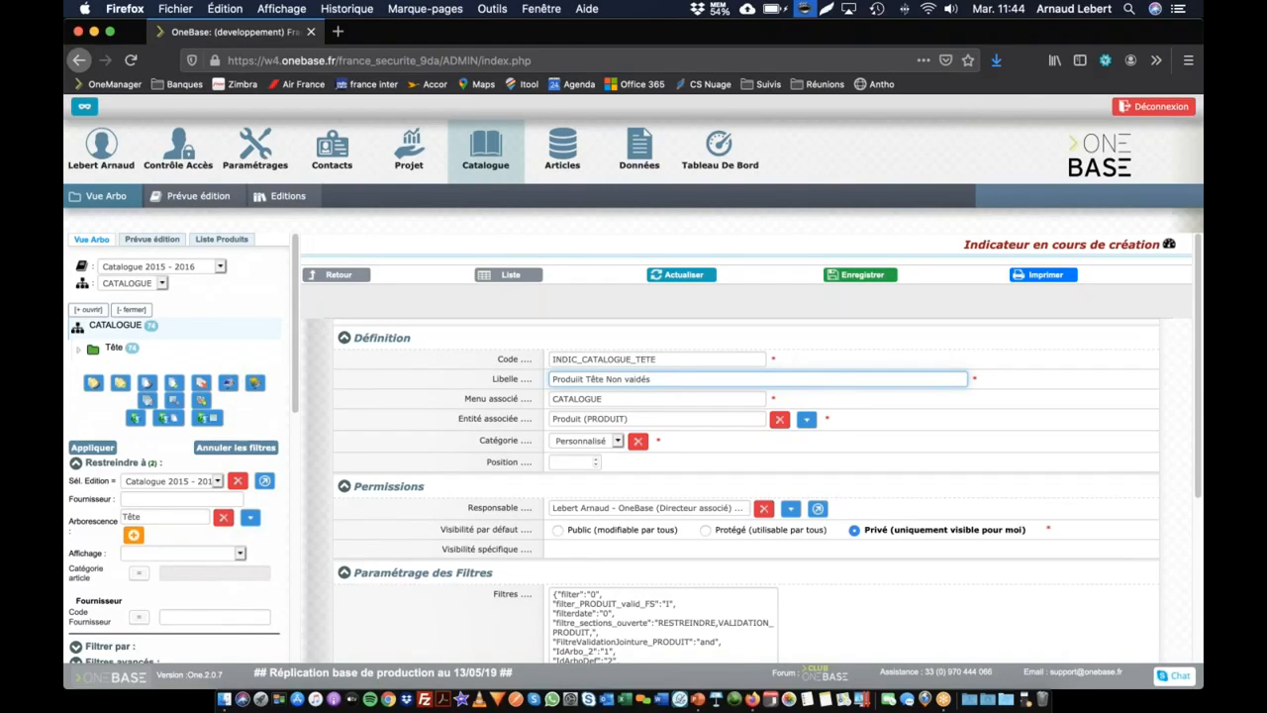
- Set the indicator's category to Catalogue and its default visibility to Protégé
{"action": "left_click", "coordinate": [571, 447]}
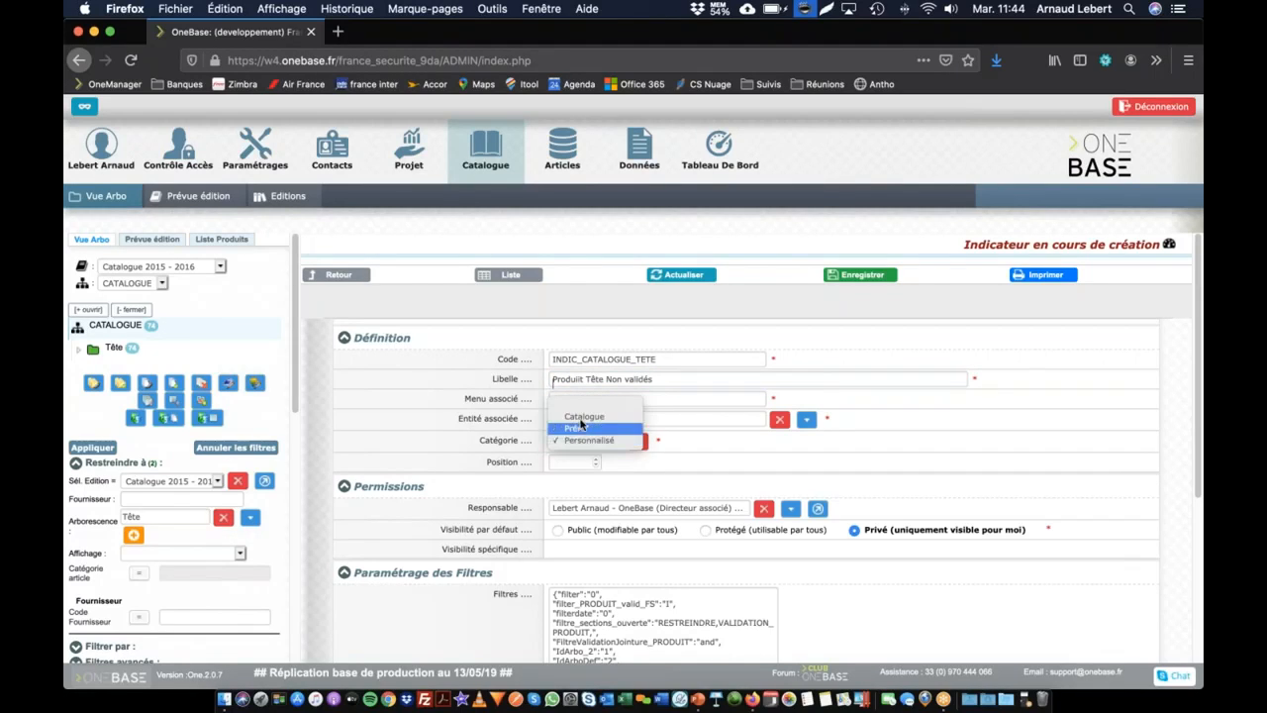
{"action": "left_click", "coordinate": [584, 421]}
{"action": "scroll", "coordinate": [732, 448], "scroll_direction": "down", "scroll_amount": 1}
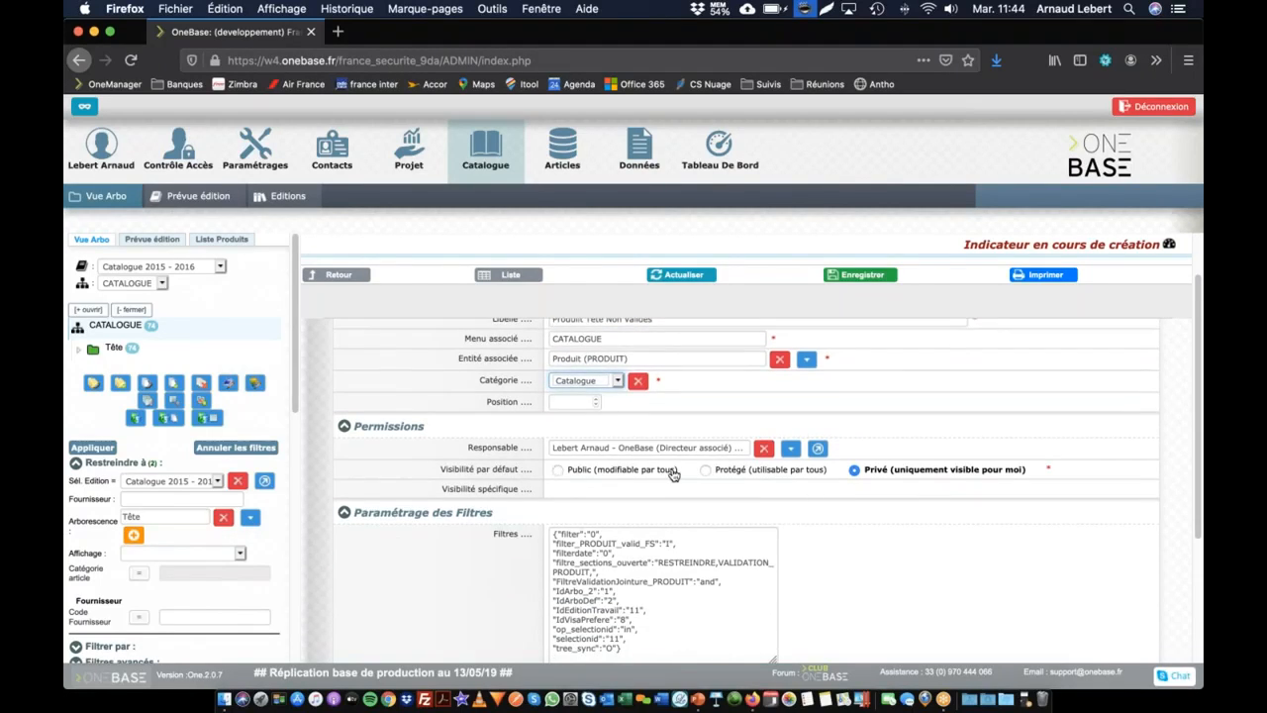
- Show the Styles help and copy its variable-colour counter example, from indic_ROUGE to indic_GRIS, into the indicator's Styles
{"action": "scroll", "coordinate": [609, 379], "scroll_direction": "down", "scroll_amount": 3}
{"action": "left_click", "coordinate": [662, 547]}
{"action": "left_click", "coordinate": [792, 598]}
{"action": "scroll", "coordinate": [791, 593], "scroll_direction": "down", "scroll_amount": 1}
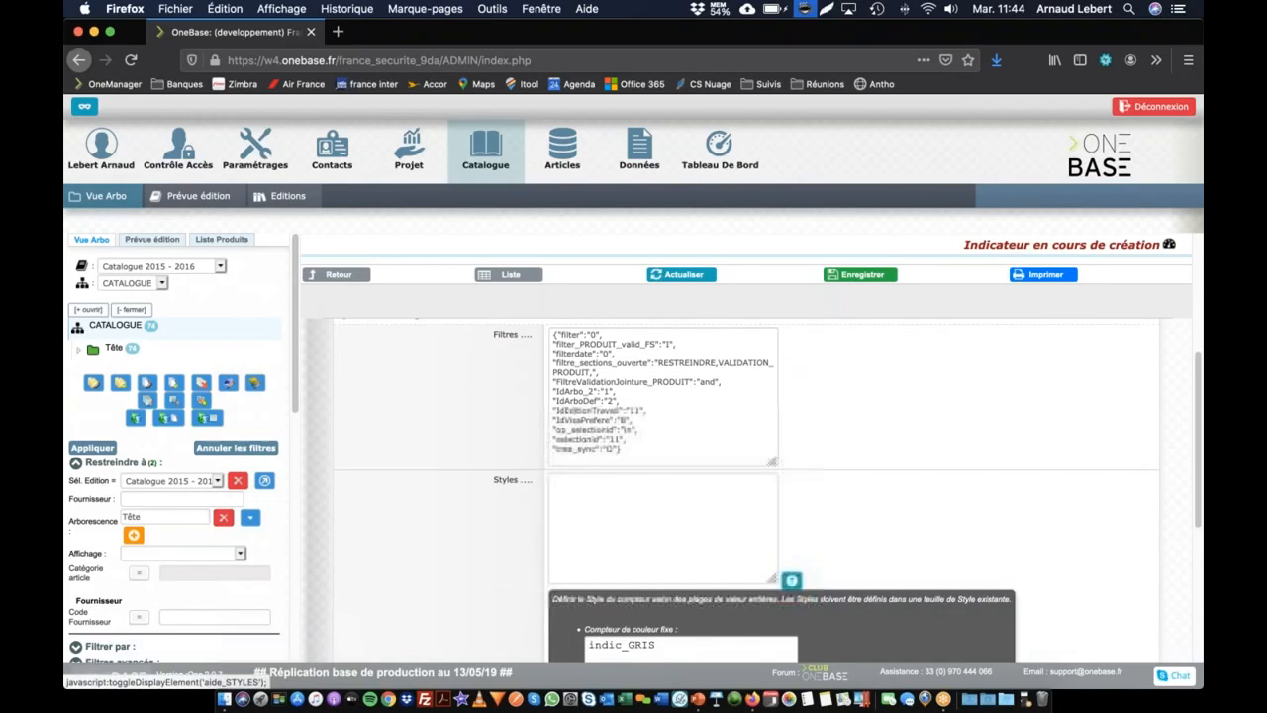
{"action": "scroll", "coordinate": [792, 580], "scroll_direction": "down", "scroll_amount": 6}
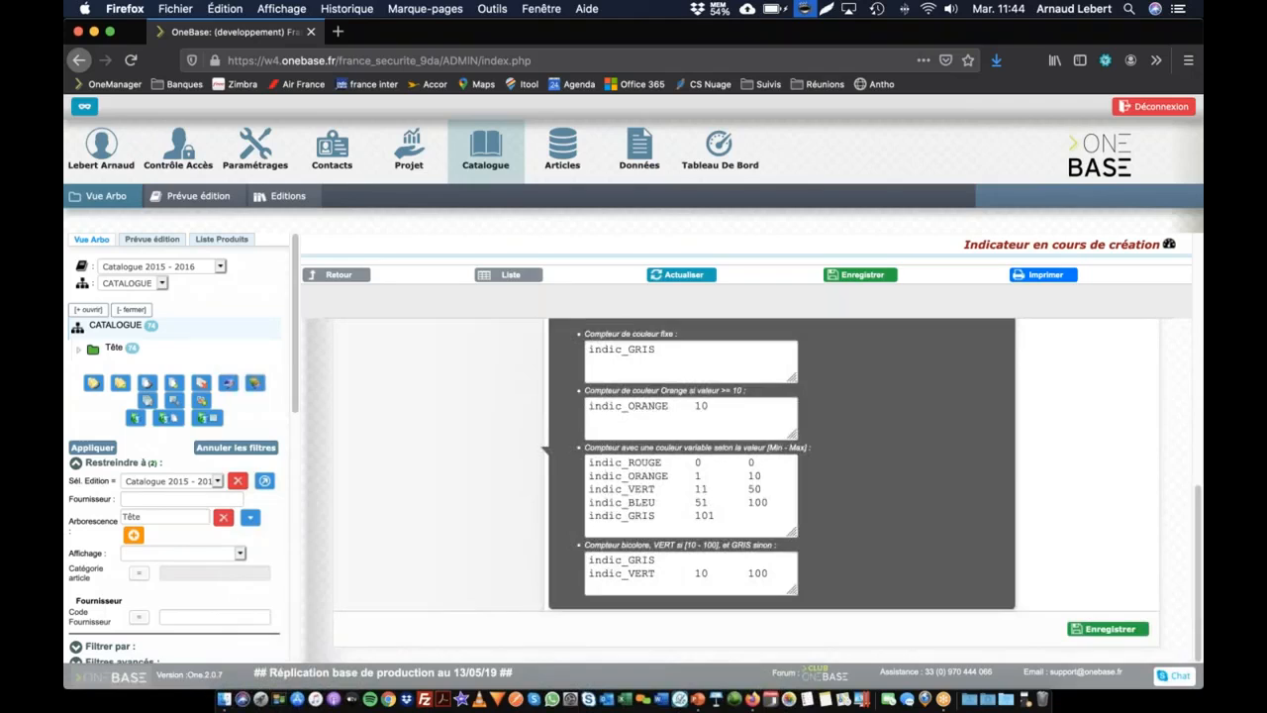
{"action": "left_click_drag", "start_coordinate": [589, 458], "coordinate": [734, 512]}
{"action": "key", "text": "super+c"}
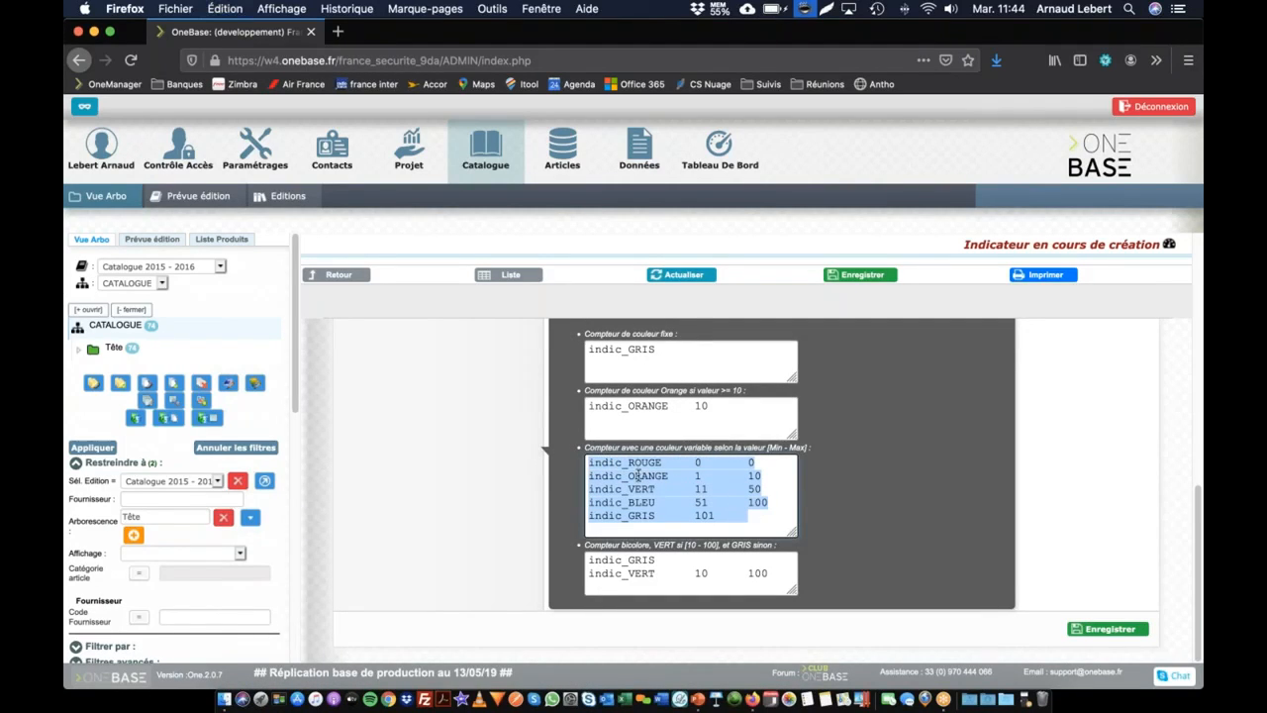
{"action": "scroll", "coordinate": [540, 448], "scroll_direction": "up", "scroll_amount": 5}
{"action": "left_click", "coordinate": [601, 467]}
{"action": "key", "text": "super+v"}
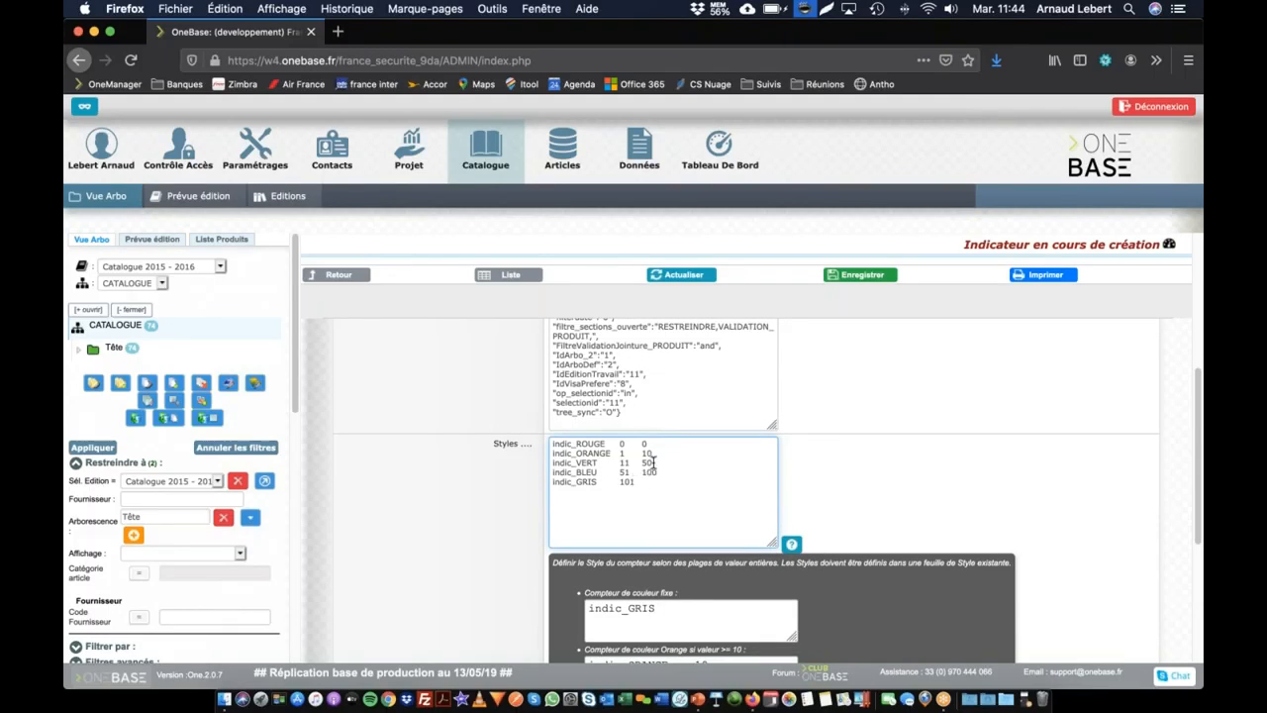
- Move the indic_GRIS line above indic_ROUGE in Styles and delete the indic_ORANGE, indic_VERT and indic_BLEU lines
{"action": "left_click_drag", "start_coordinate": [648, 481], "coordinate": [513, 479]}
{"action": "key", "text": "super+c"}
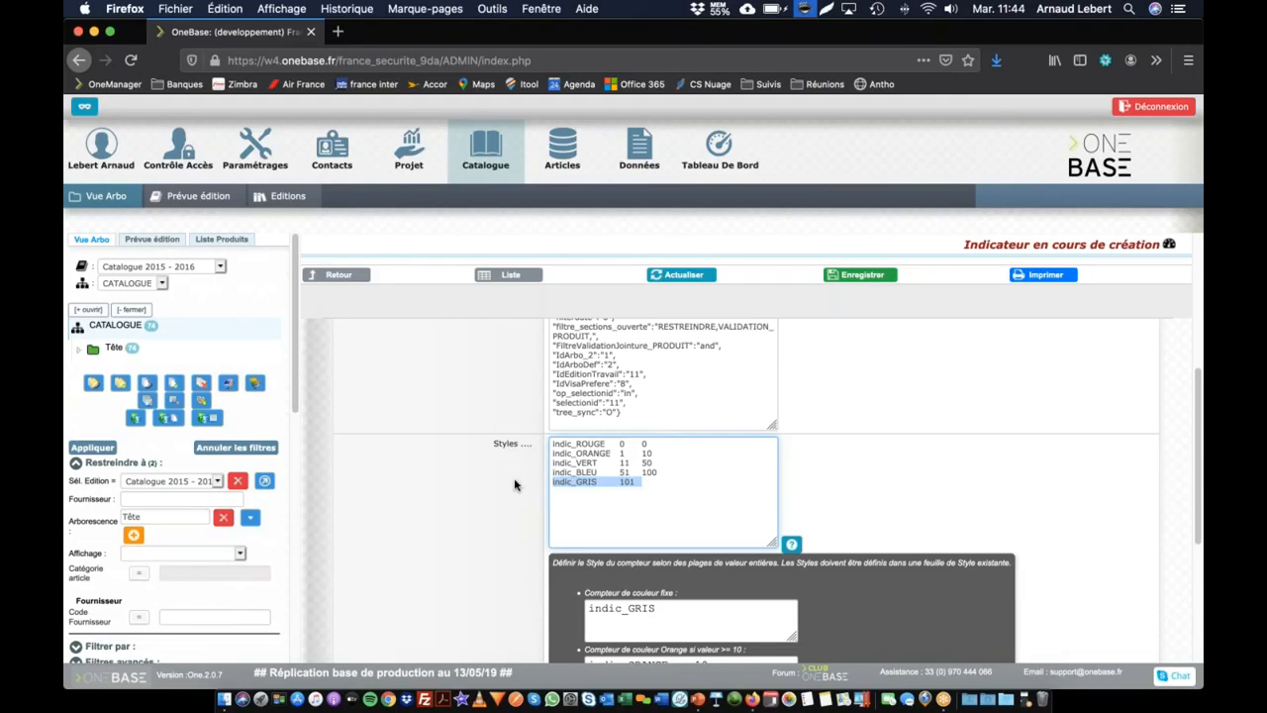
{"action": "key", "text": "BackSpace"}
{"action": "left_click", "coordinate": [551, 443]}
{"action": "key", "text": "super+v"}
{"action": "mouse_move", "coordinate": [513, 470]}
{"action": "left_mouse_down"}
{"action": "mouse_move", "coordinate": [510, 459]}
{"action": "mouse_move", "coordinate": [606, 462]}
{"action": "mouse_move", "coordinate": [524, 460]}
{"action": "left_mouse_up"}
{"action": "key", "text": "BackSpace"}
{"action": "key", "text": "BackSpace"}
- Set the indic_GRIS range to 0–50 and make indic_ROUGE start at 51
{"action": "left_click_drag", "start_coordinate": [635, 444], "coordinate": [616, 444]}
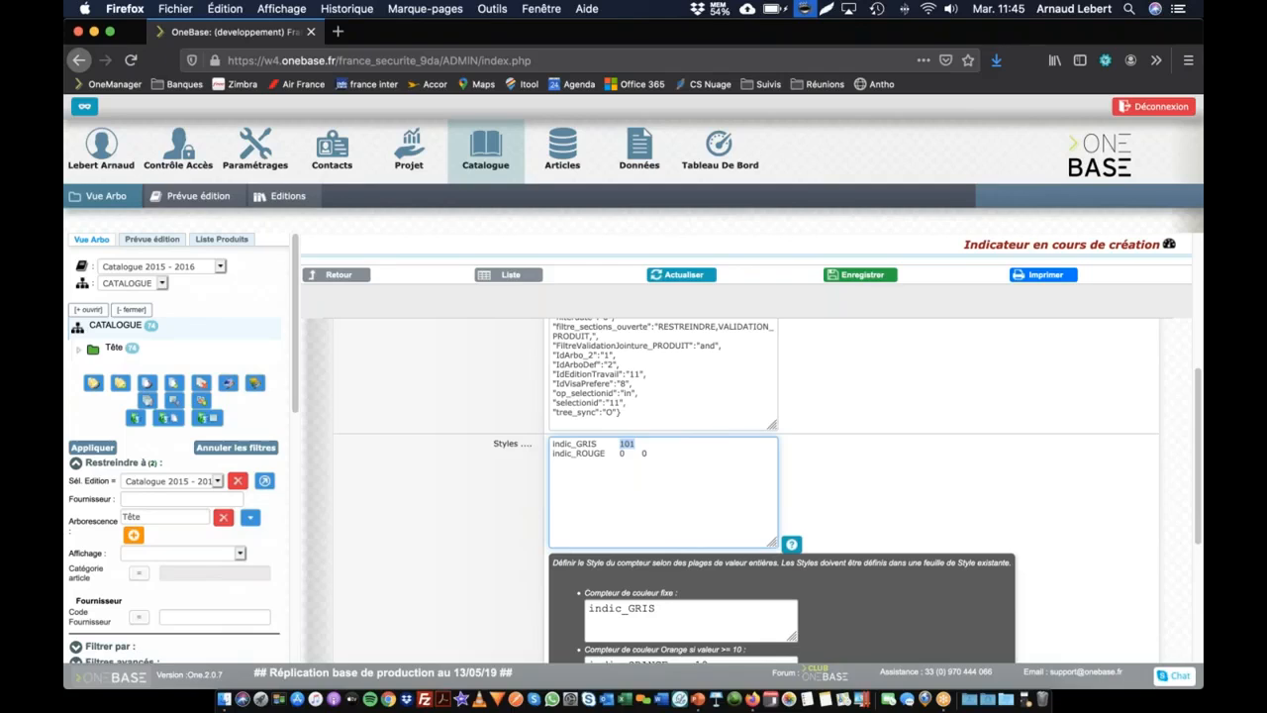
{"action": "left_click", "coordinate": [589, 608]}
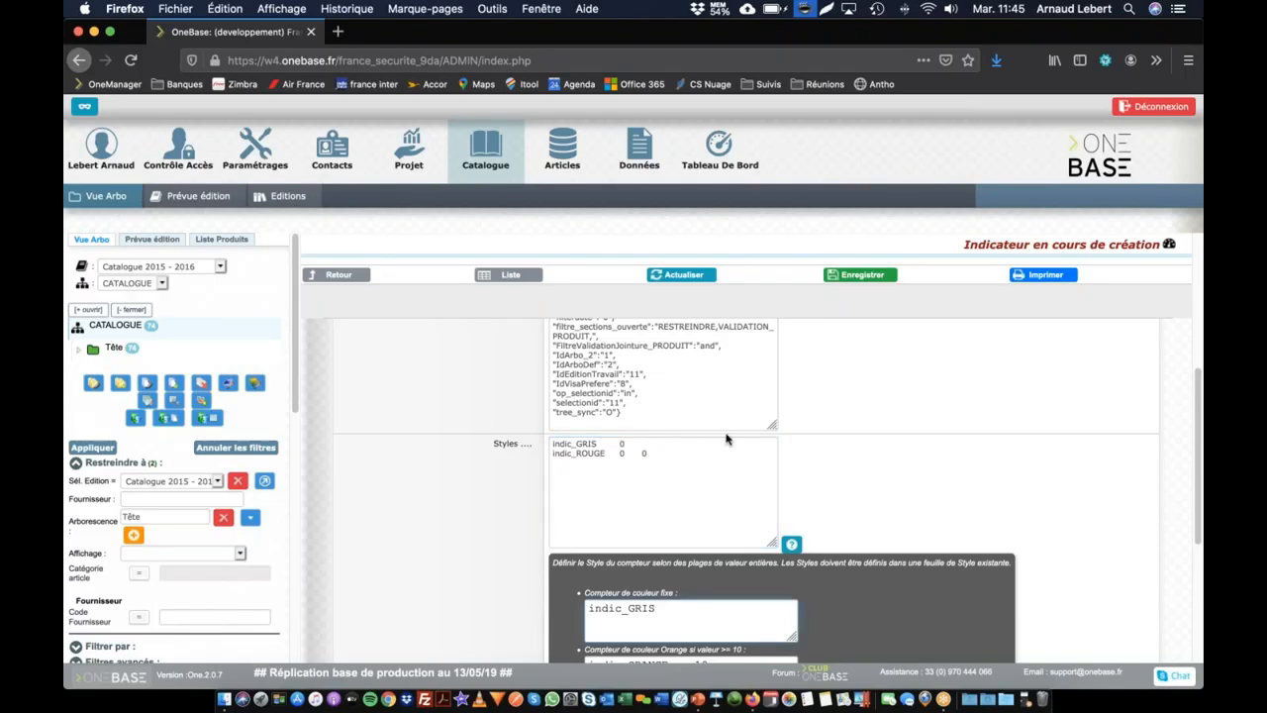
{"action": "left_click_drag", "start_coordinate": [647, 454], "coordinate": [625, 454]}
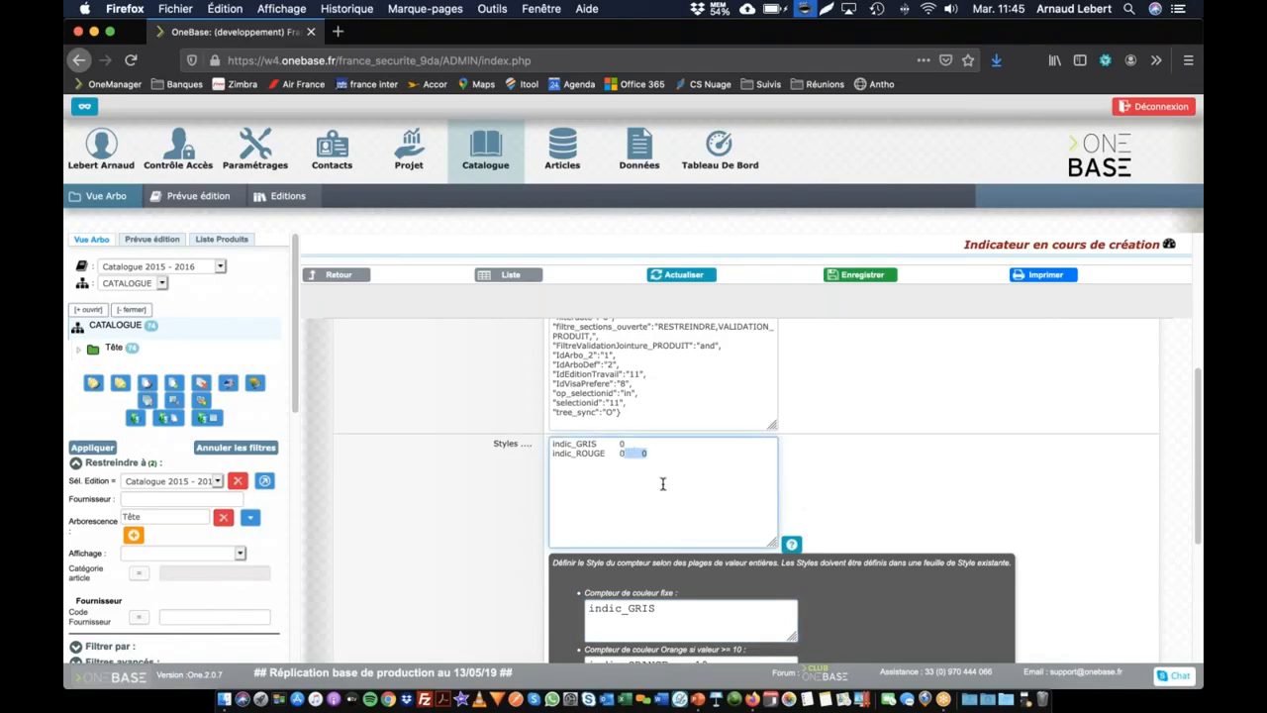
{"action": "left_click", "coordinate": [638, 444]}
{"action": "left_click_drag", "start_coordinate": [643, 453], "coordinate": [621, 453]}
{"action": "type", "text": "50"}
{"action": "scroll", "coordinate": [778, 472], "scroll_direction": "down", "scroll_amount": 1}
{"action": "scroll", "coordinate": [803, 463], "scroll_direction": "down", "scroll_amount": 3}
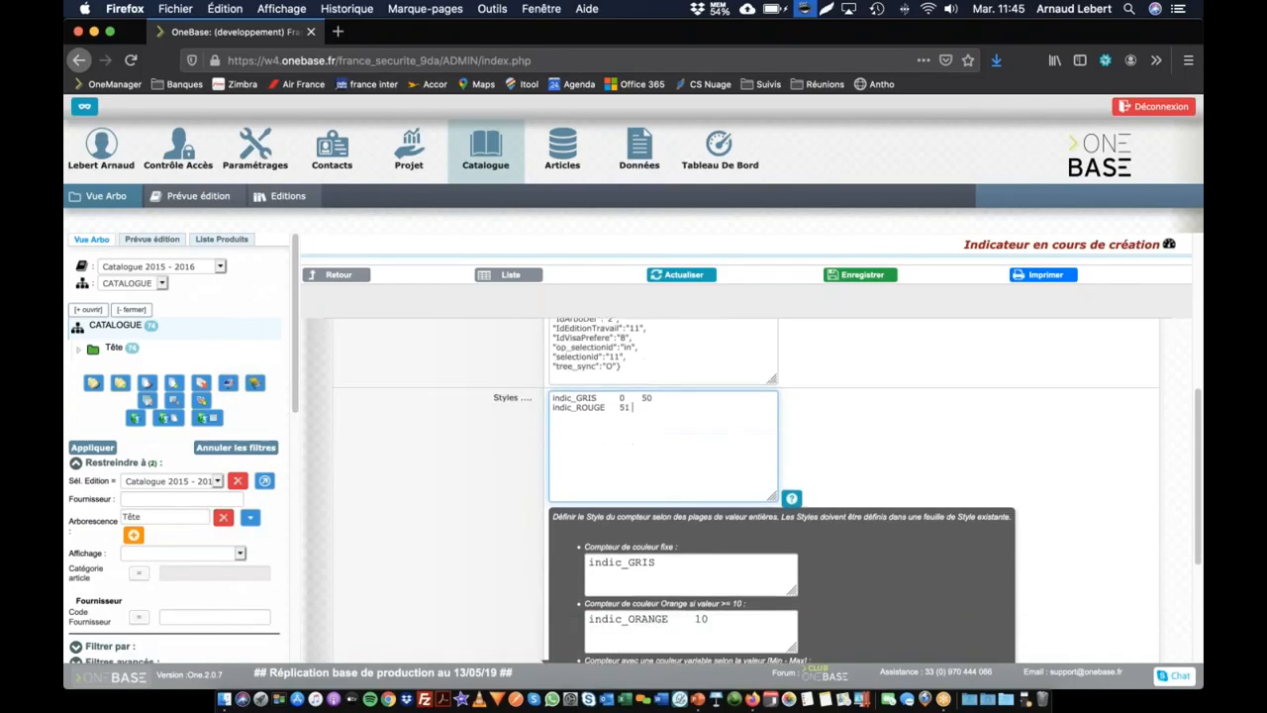
- Save the new indicator and open the dashboard to check its tile
{"action": "scroll", "coordinate": [848, 462], "scroll_direction": "up", "scroll_amount": 6}
{"action": "scroll", "coordinate": [839, 353], "scroll_direction": "down", "scroll_amount": 3}
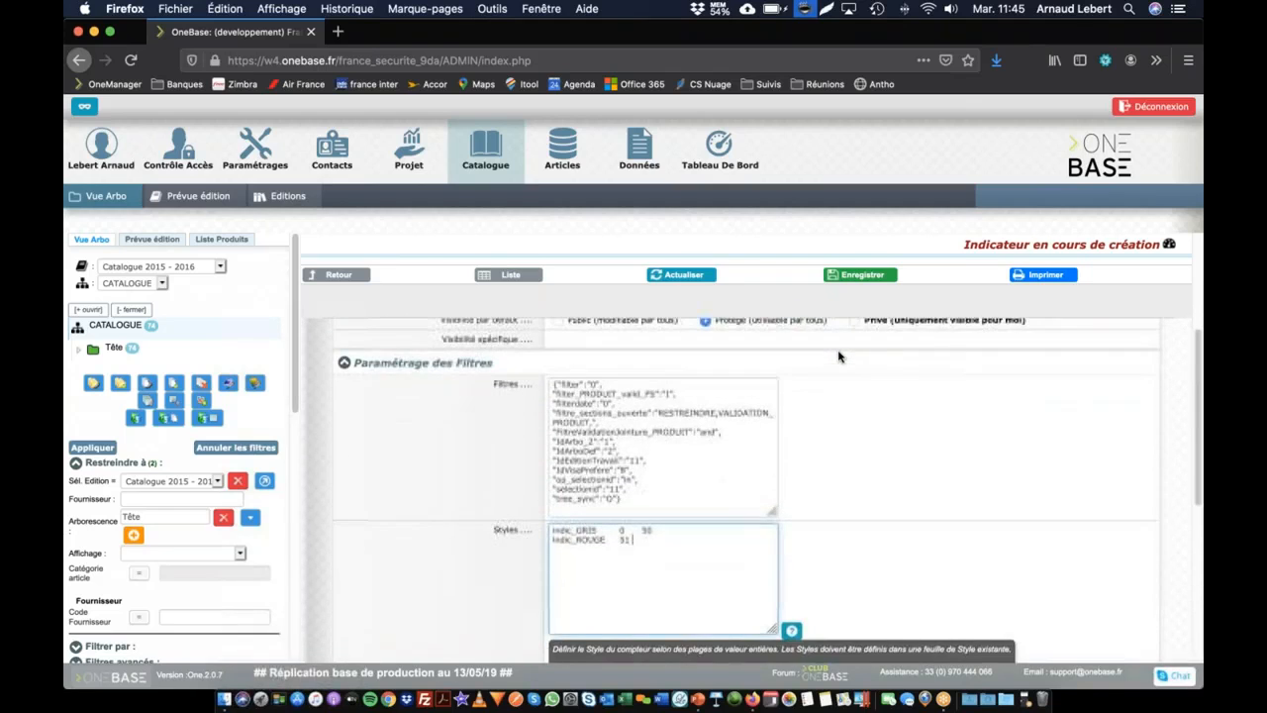
{"action": "left_click", "coordinate": [861, 278]}
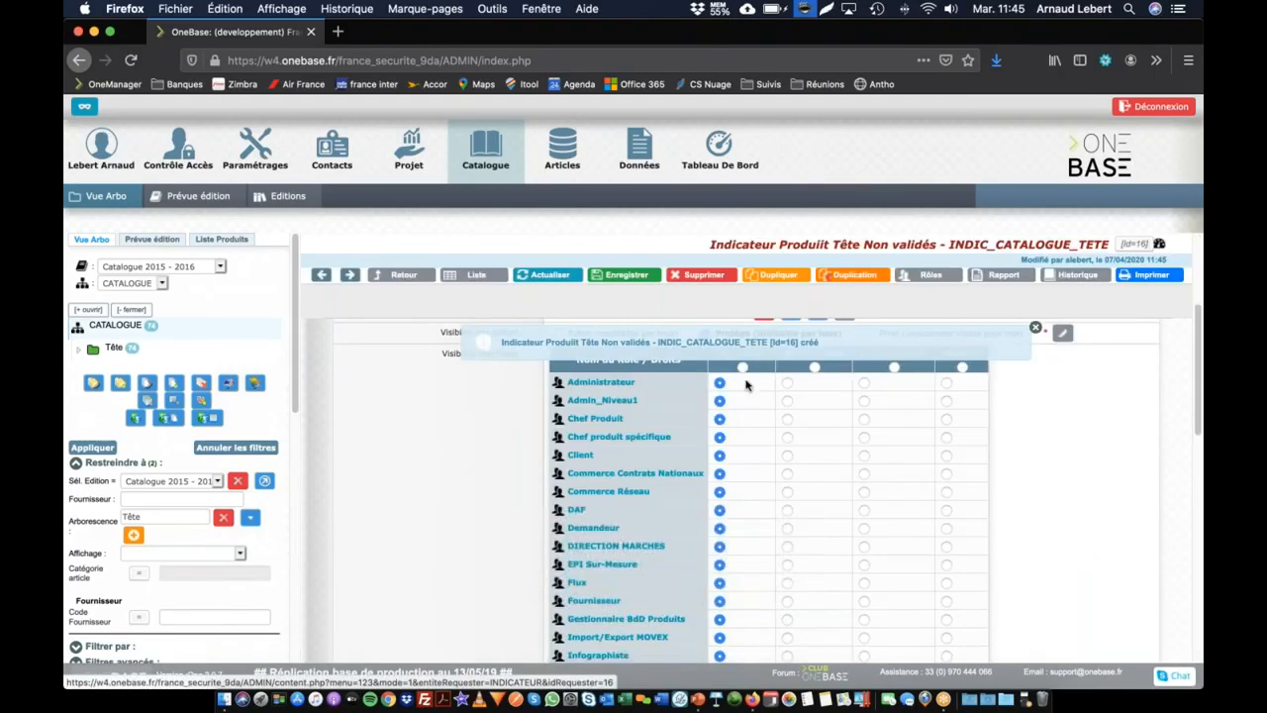
{"action": "left_click", "coordinate": [736, 179]}
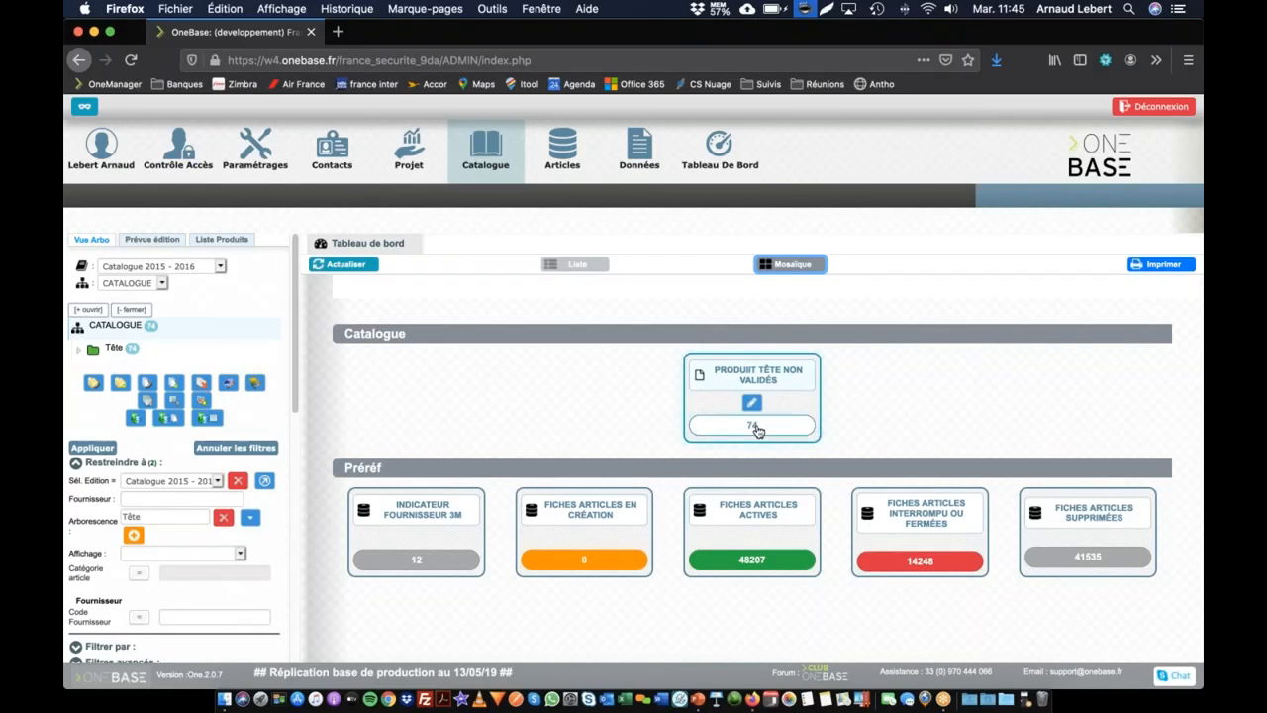
- Clear the catalogue filters, then reload them from the Produiit Tête Non validés tile and expand the Tête chapter
{"action": "left_click", "coordinate": [236, 447]}
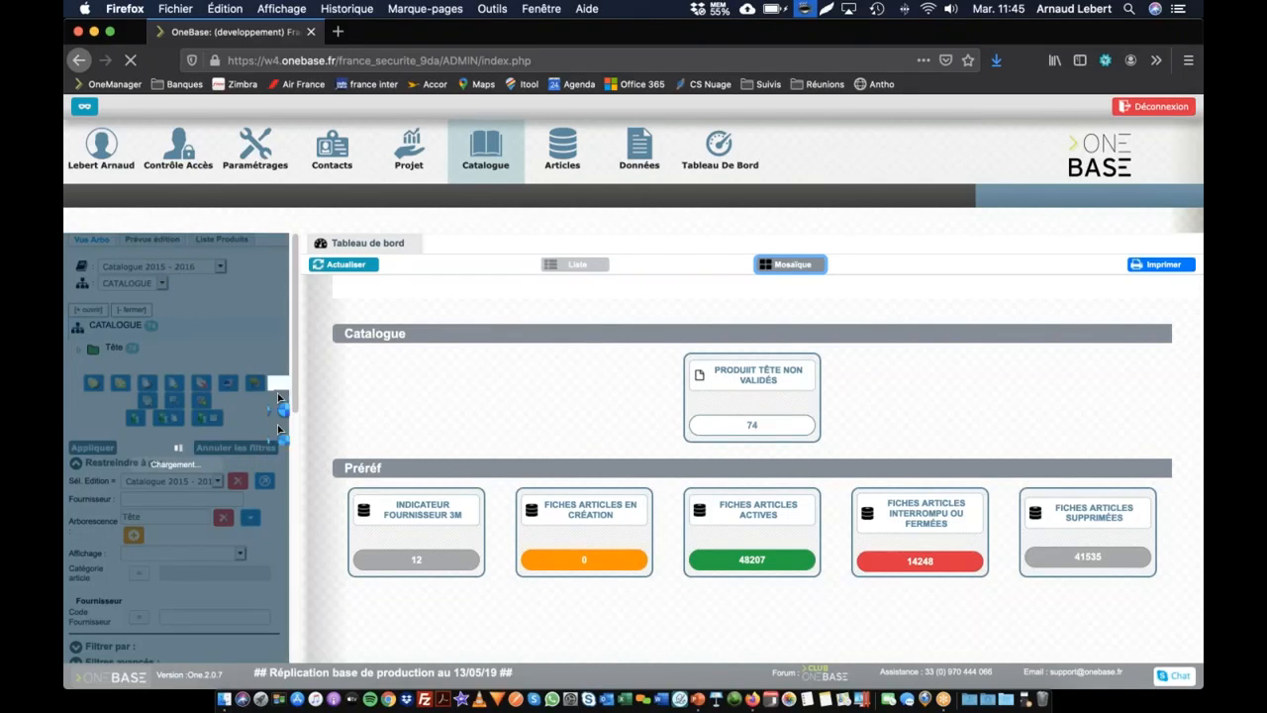
{"action": "left_click", "coordinate": [763, 425]}
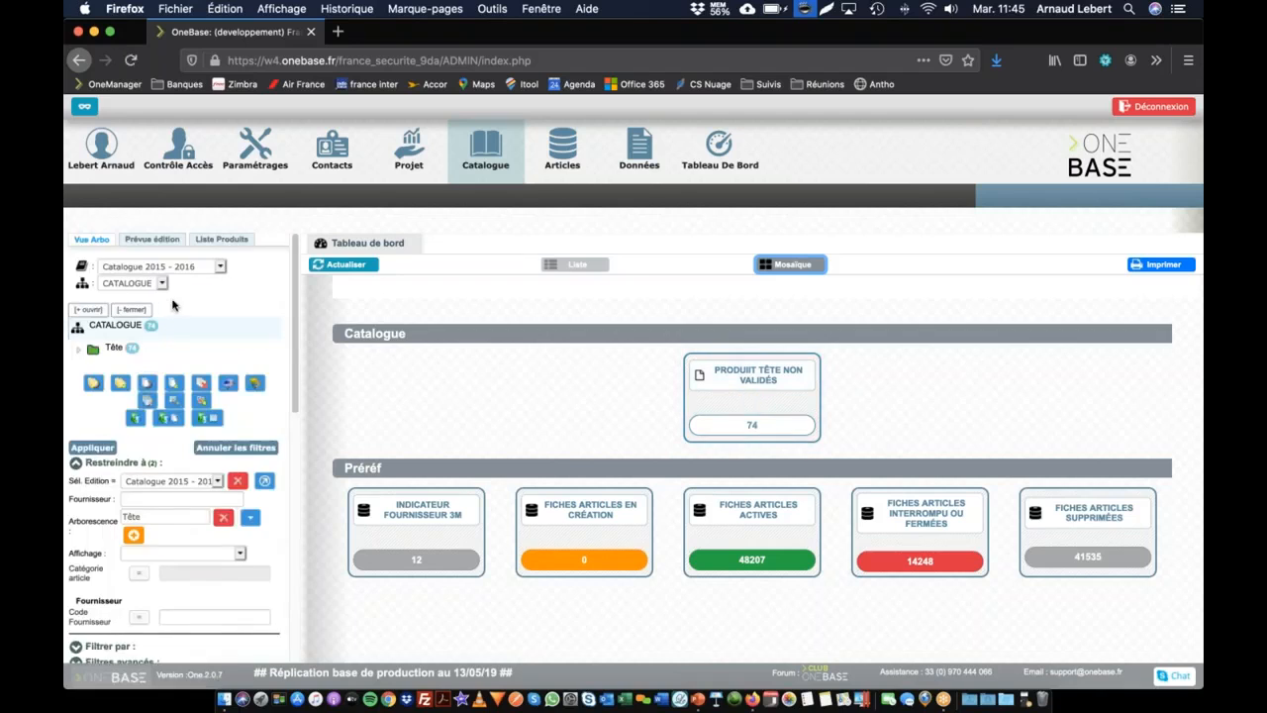
{"action": "left_click", "coordinate": [79, 350]}
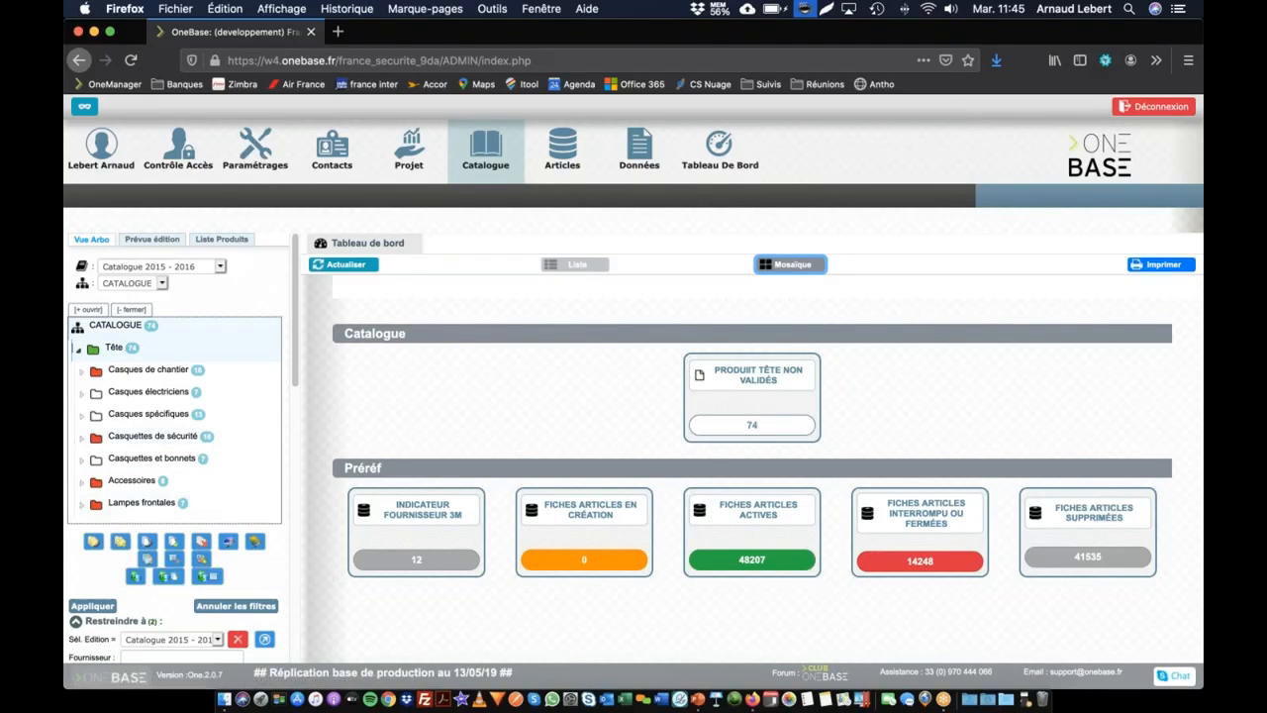
- Narrow the catalogue's Arborescence filter to the Casques de chantier family under Tête
{"action": "scroll", "coordinate": [120, 543], "scroll_direction": "down", "scroll_amount": 2}
{"action": "scroll", "coordinate": [121, 473], "scroll_direction": "down", "scroll_amount": 1}
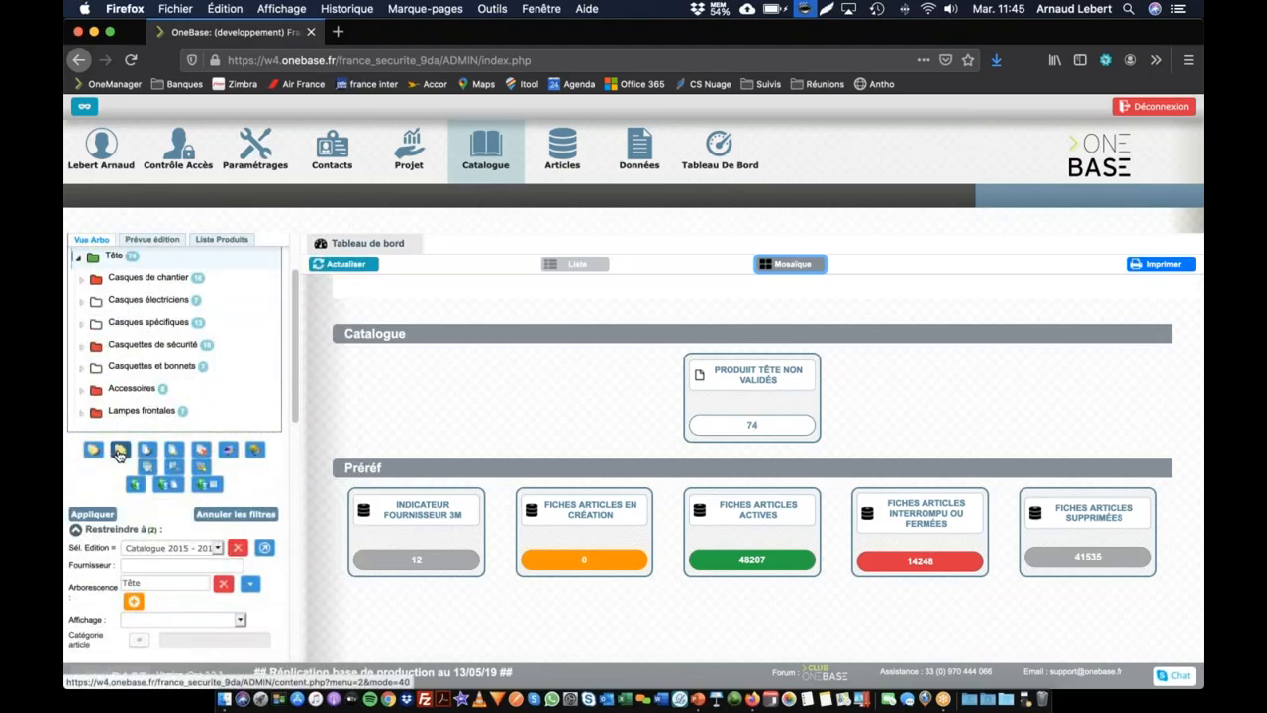
{"action": "left_click", "coordinate": [250, 584]}
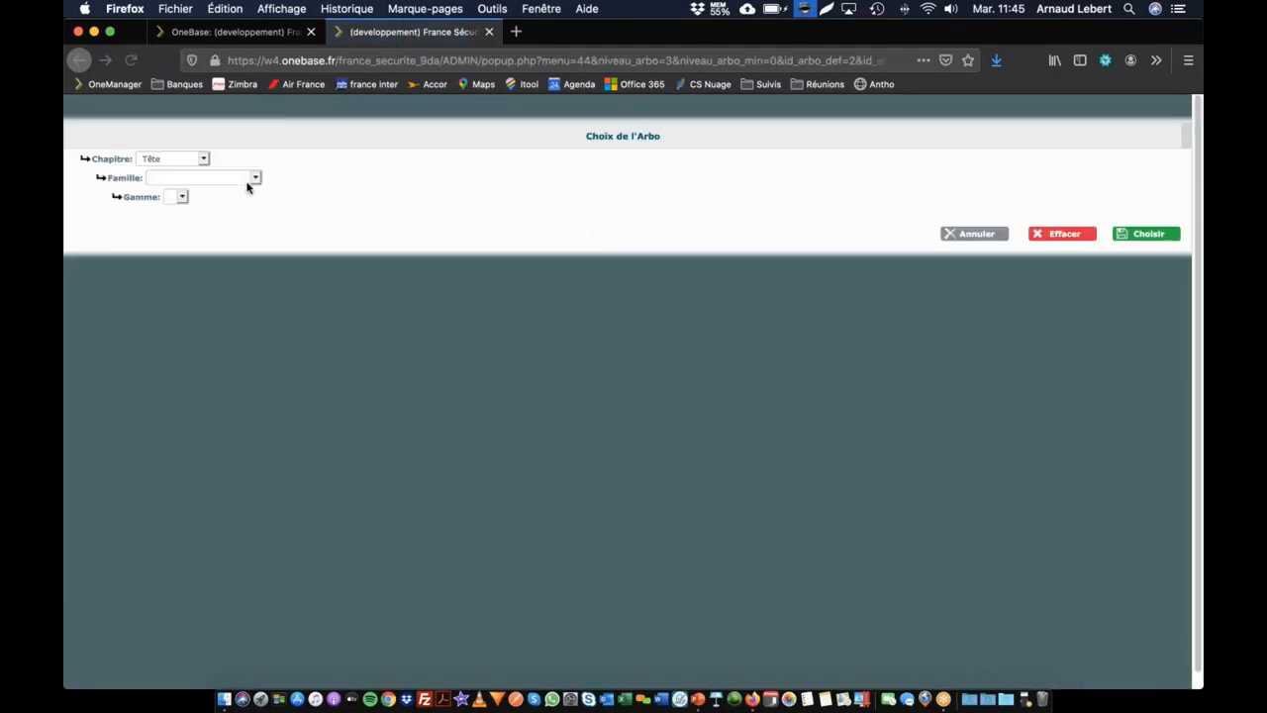
{"action": "left_click", "coordinate": [207, 179]}
{"action": "left_click", "coordinate": [208, 190]}
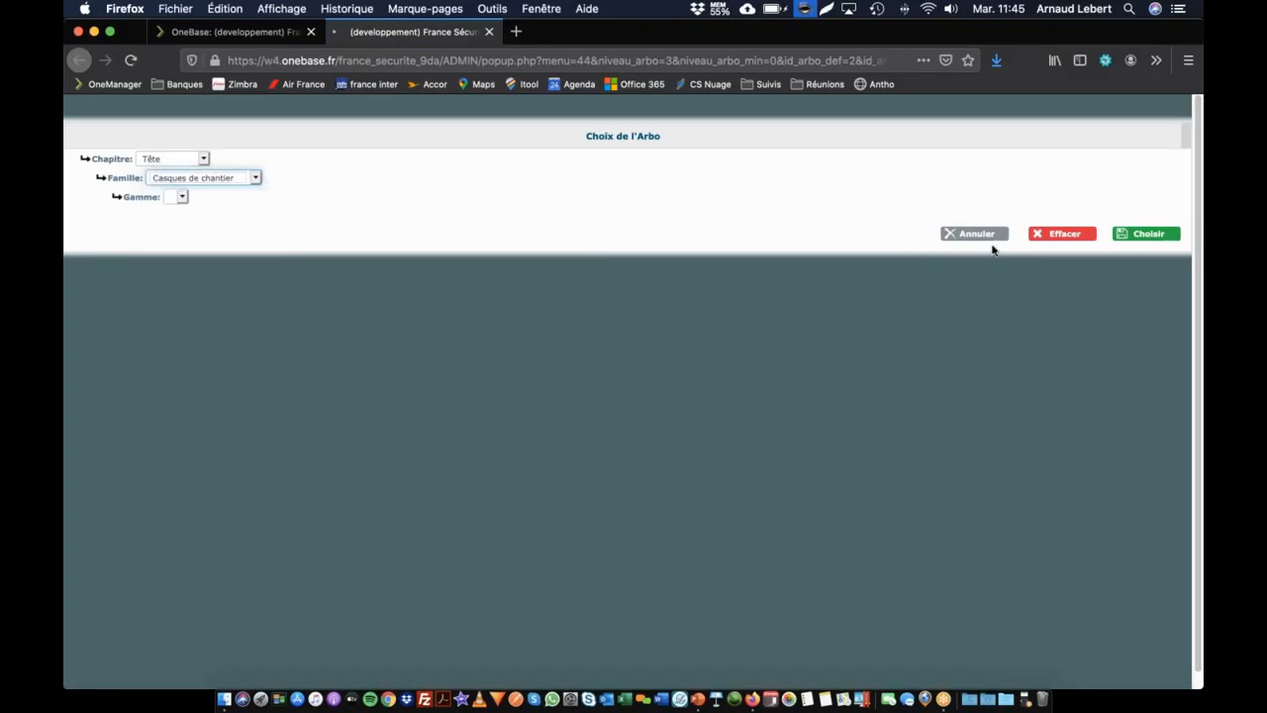
{"action": "left_click", "coordinate": [1148, 237]}
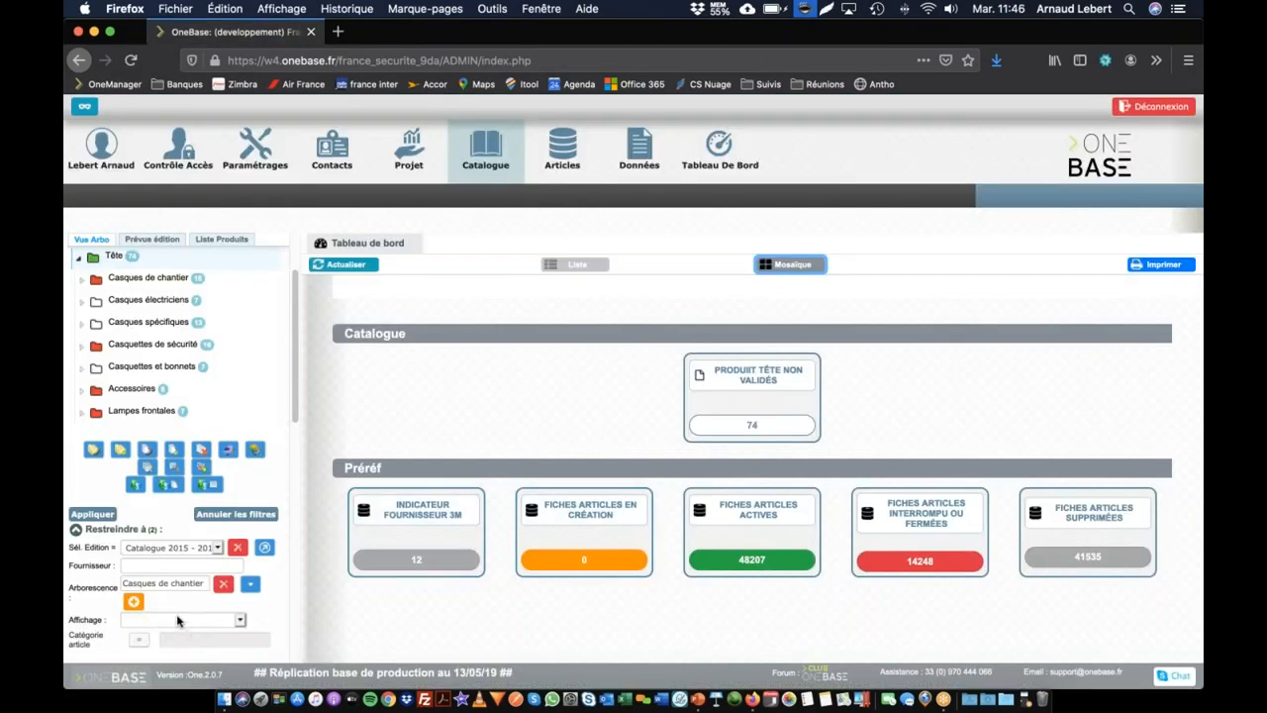
- Apply the Casques de chantier restriction to the catalogue tree
{"action": "scroll", "coordinate": [198, 614], "scroll_direction": "down", "scroll_amount": 5}
{"action": "scroll", "coordinate": [198, 450], "scroll_direction": "down", "scroll_amount": 5}
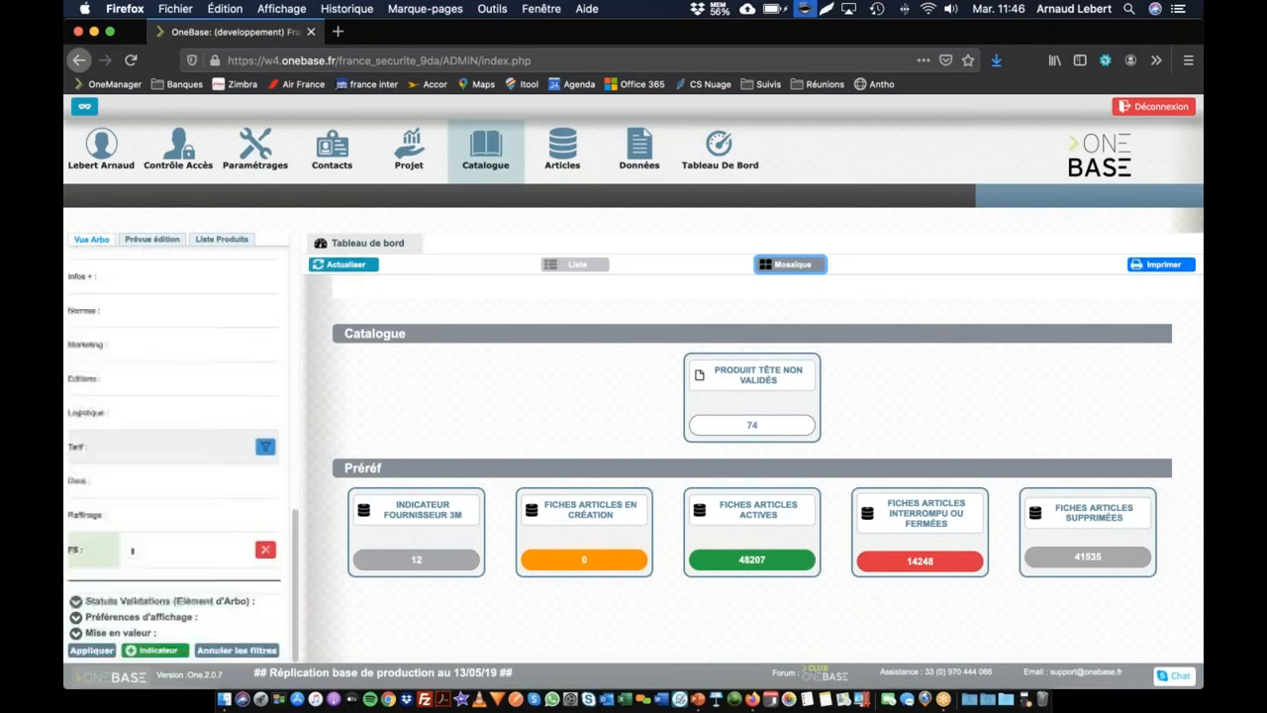
{"action": "left_click", "coordinate": [91, 650]}
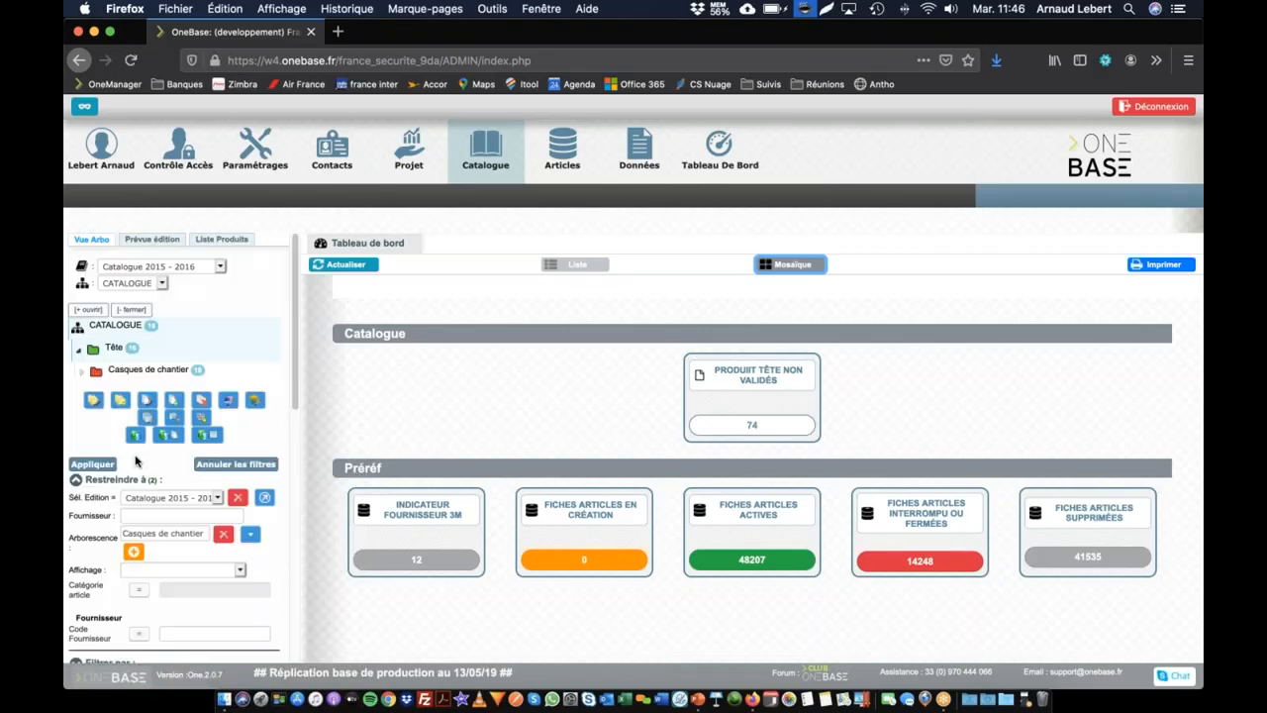
{"action": "left_click", "coordinate": [120, 408]}
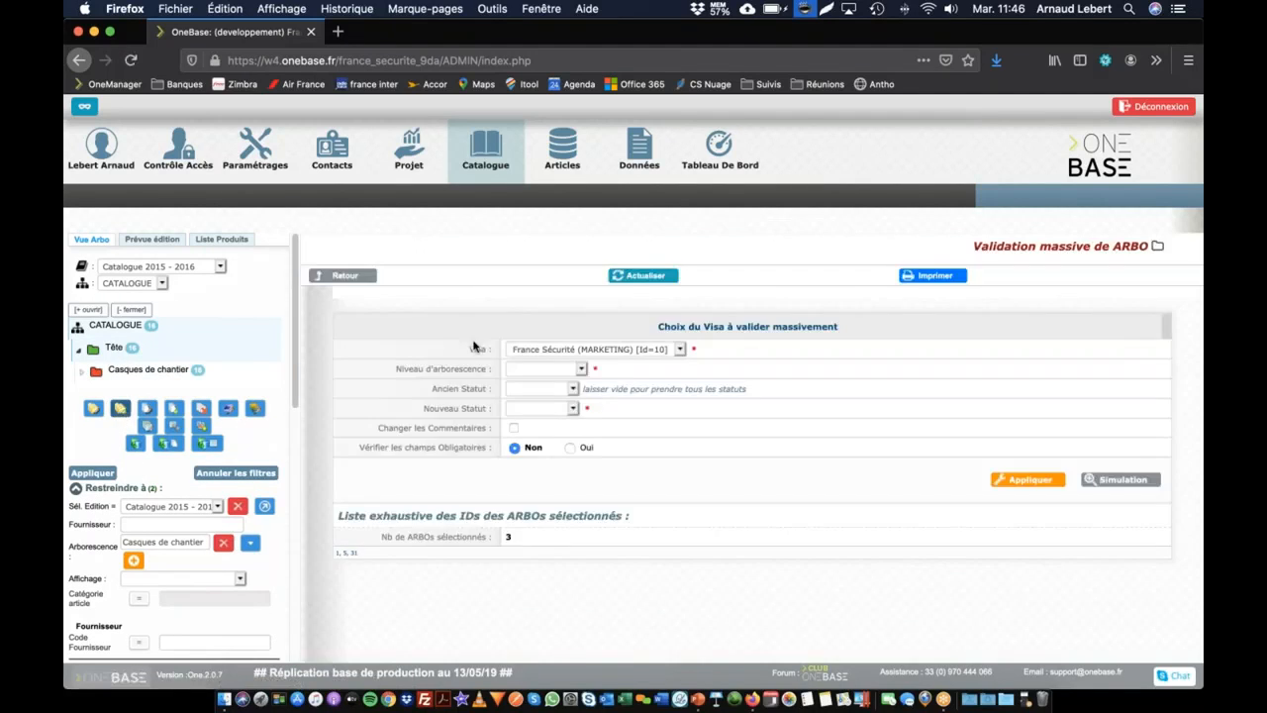
{"action": "left_click", "coordinate": [524, 390]}
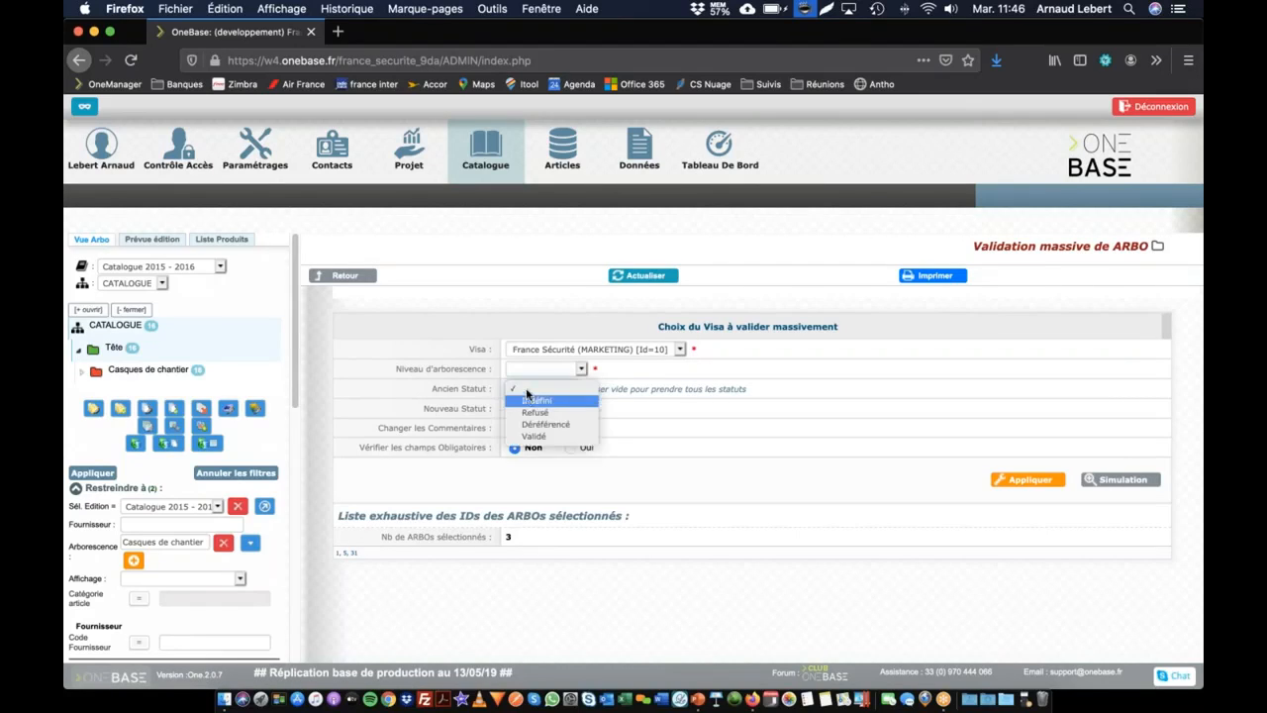
{"action": "left_click", "coordinate": [535, 399]}
{"action": "left_click", "coordinate": [542, 408]}
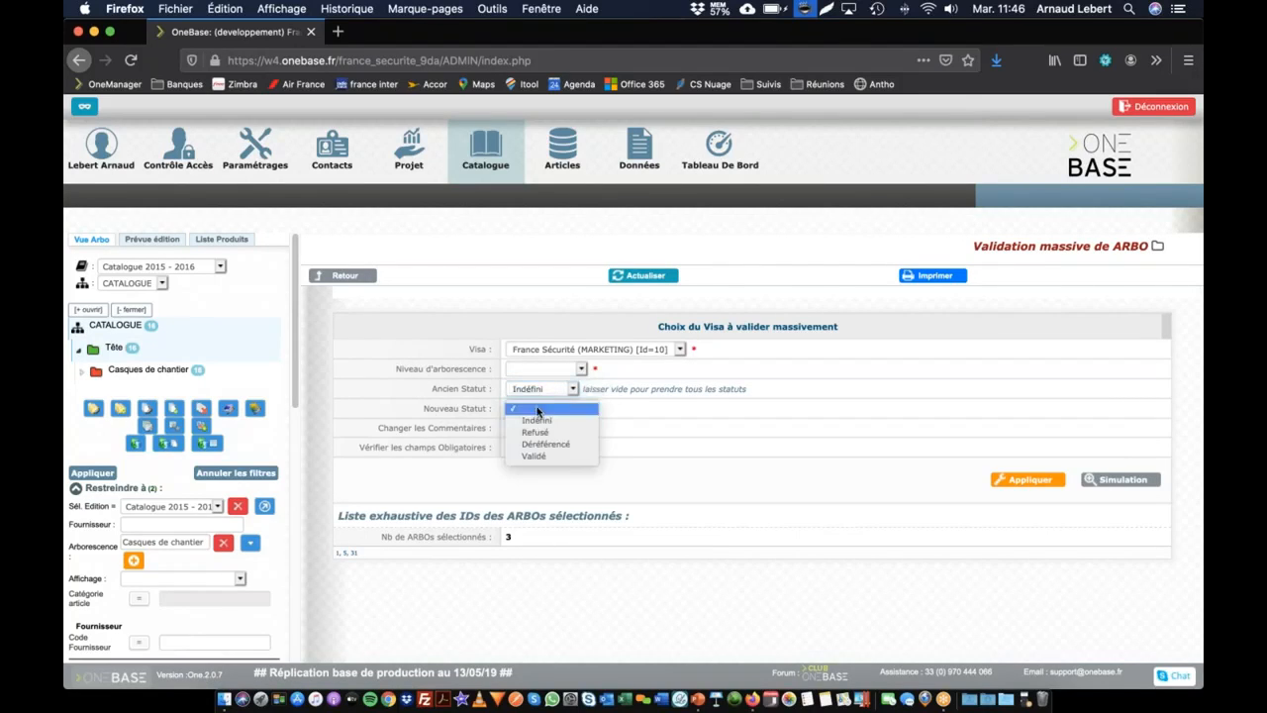
{"action": "left_click", "coordinate": [535, 461]}
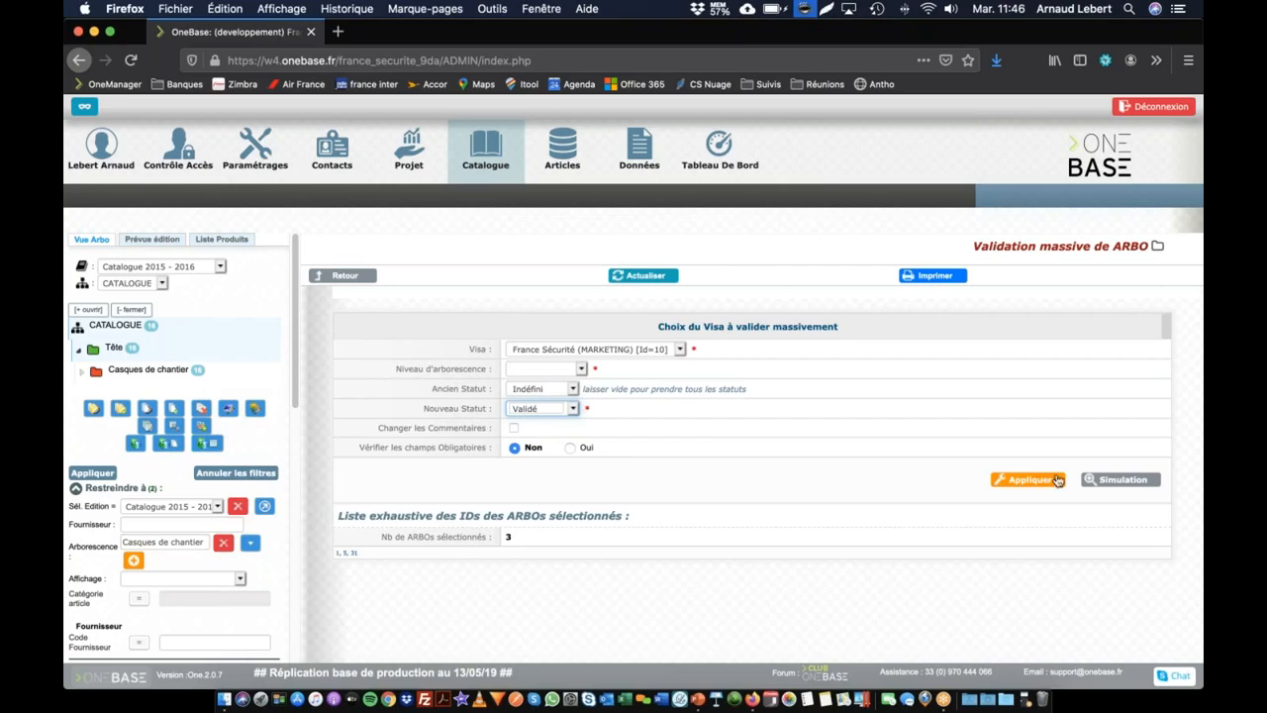
{"action": "left_click", "coordinate": [1123, 480]}
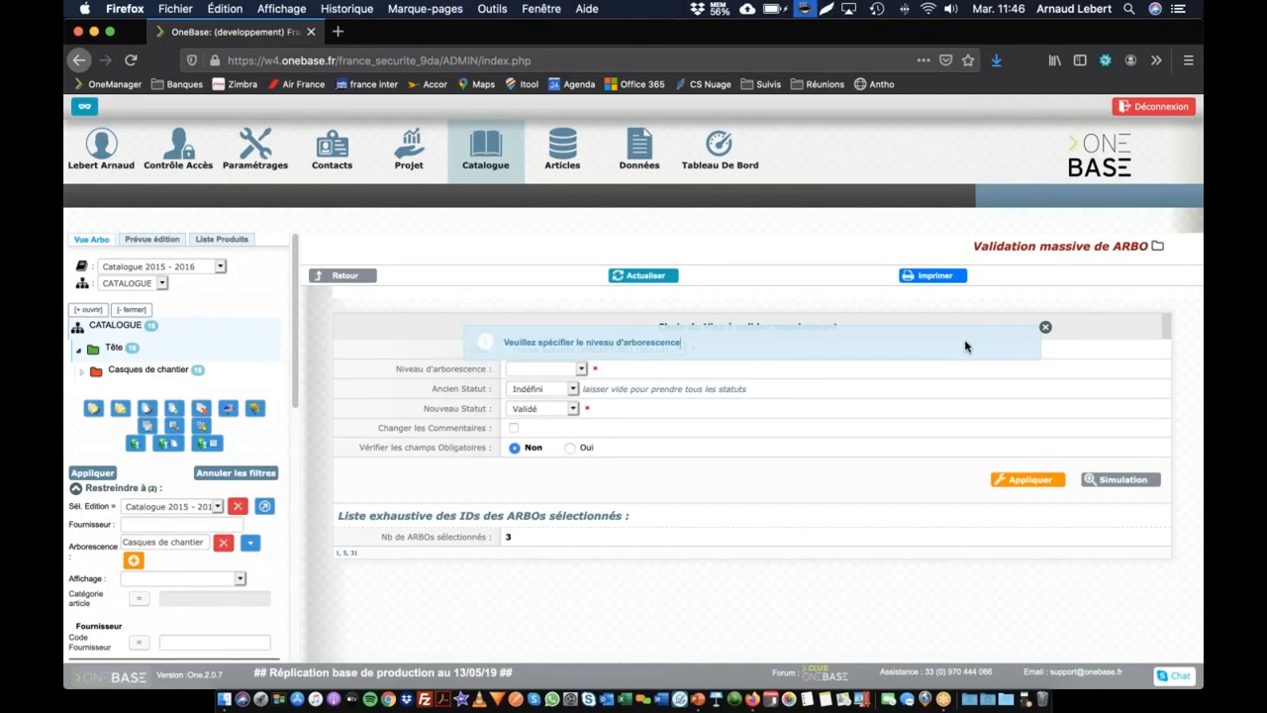
- Open the mass product validation for Casques de chantier and set the FS visa to go from Indéfini to Validé
{"action": "left_click", "coordinate": [176, 411]}
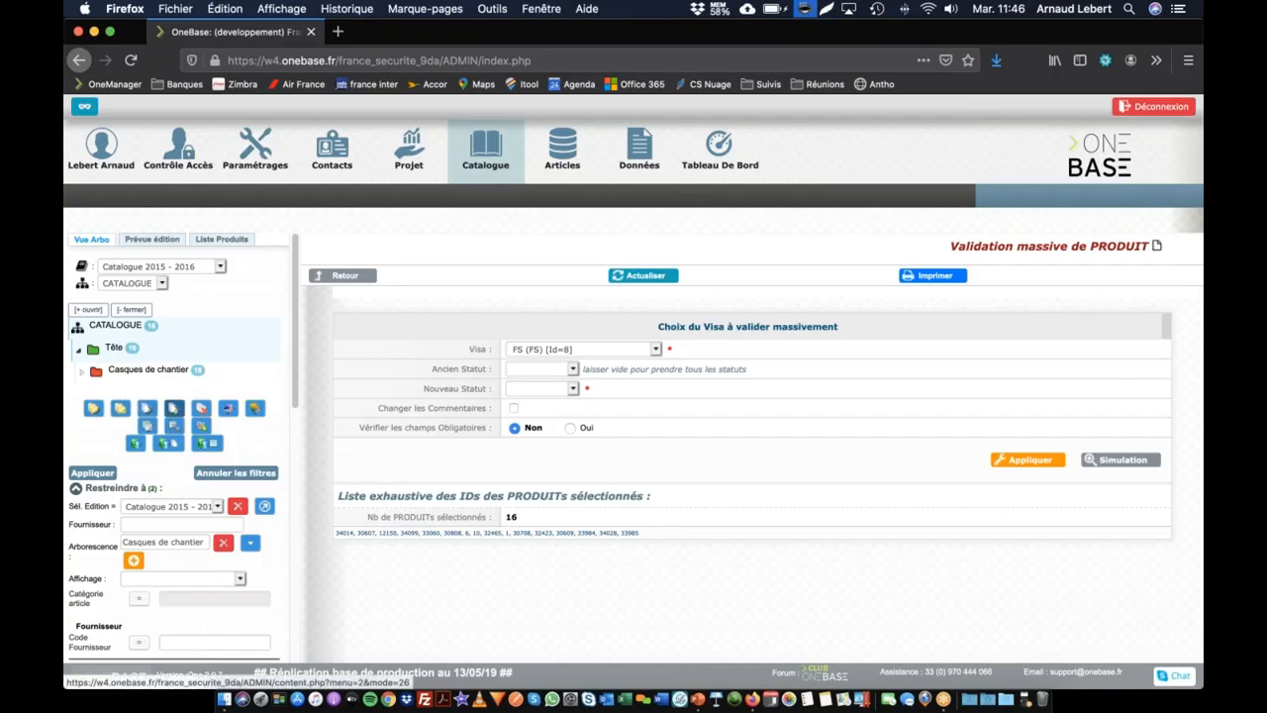
{"action": "left_click", "coordinate": [539, 367]}
{"action": "left_click", "coordinate": [539, 368]}
{"action": "left_click", "coordinate": [545, 344]}
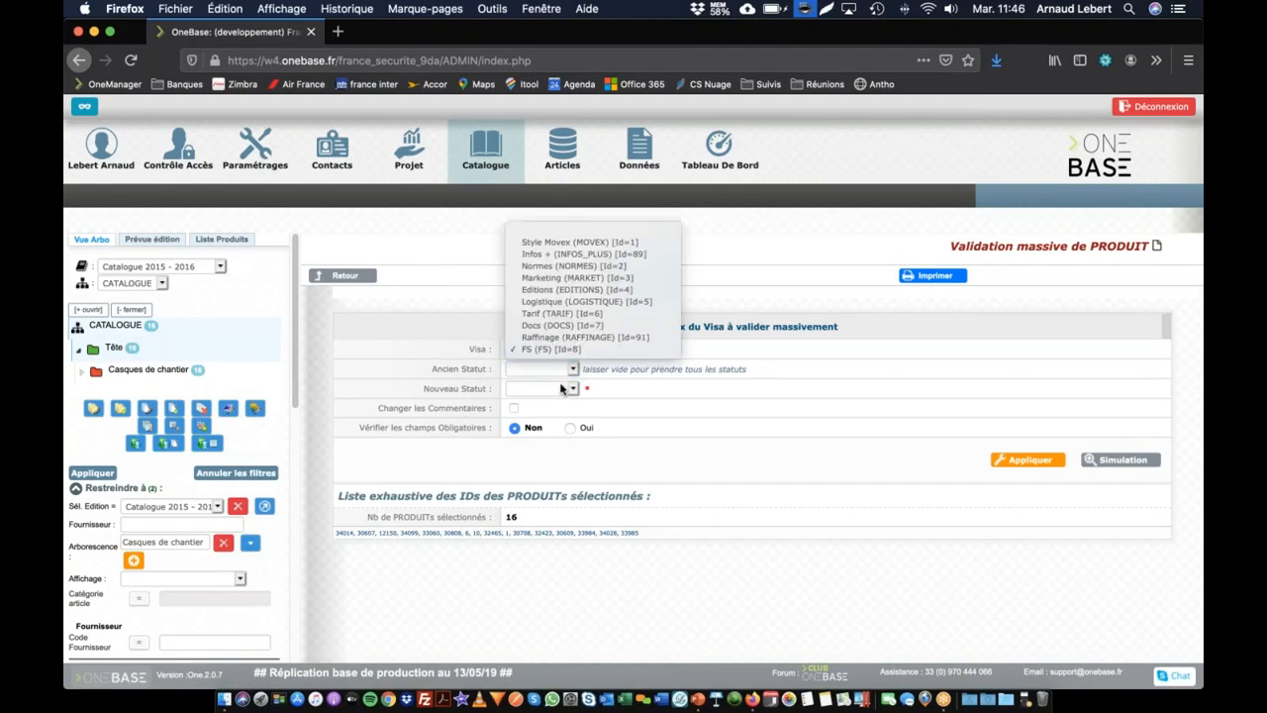
{"action": "left_click", "coordinate": [528, 372]}
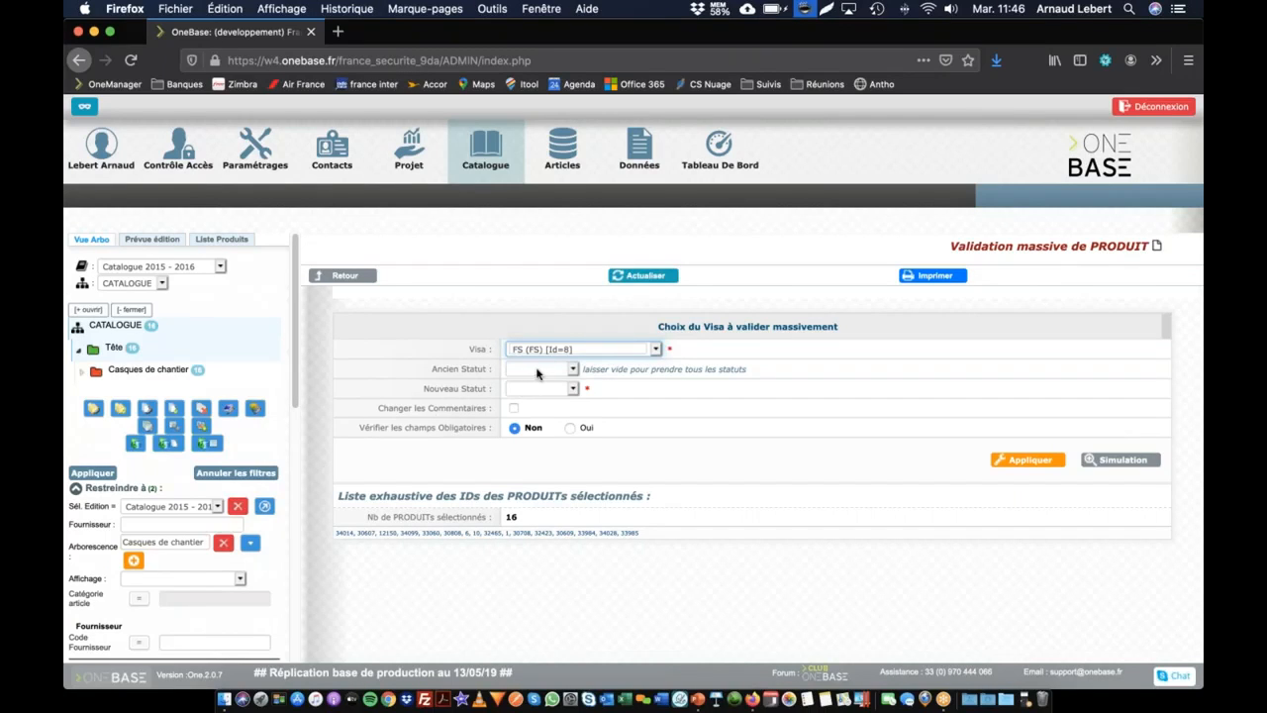
{"action": "left_click", "coordinate": [537, 372]}
{"action": "left_click", "coordinate": [534, 381]}
{"action": "left_click", "coordinate": [539, 388]}
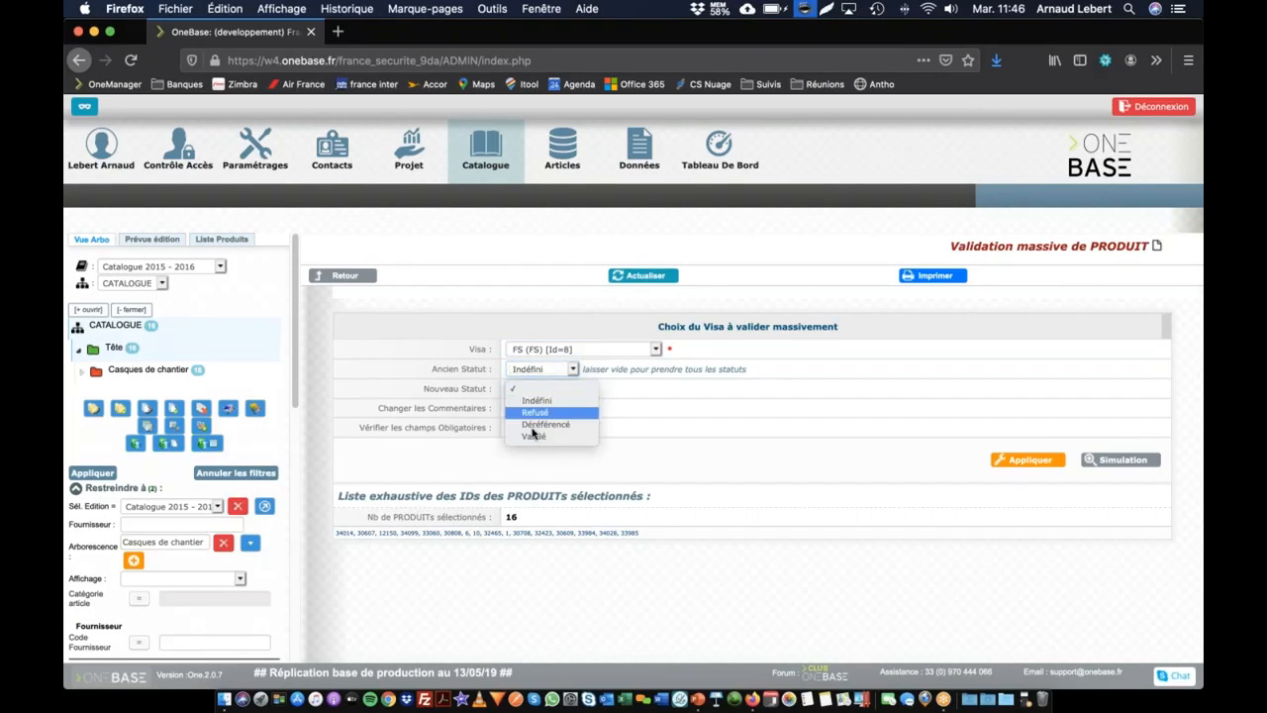
{"action": "left_click", "coordinate": [533, 435]}
- Simulate the mass validation of the Casques de chantier products, then apply it for real
{"action": "left_click", "coordinate": [1126, 461]}
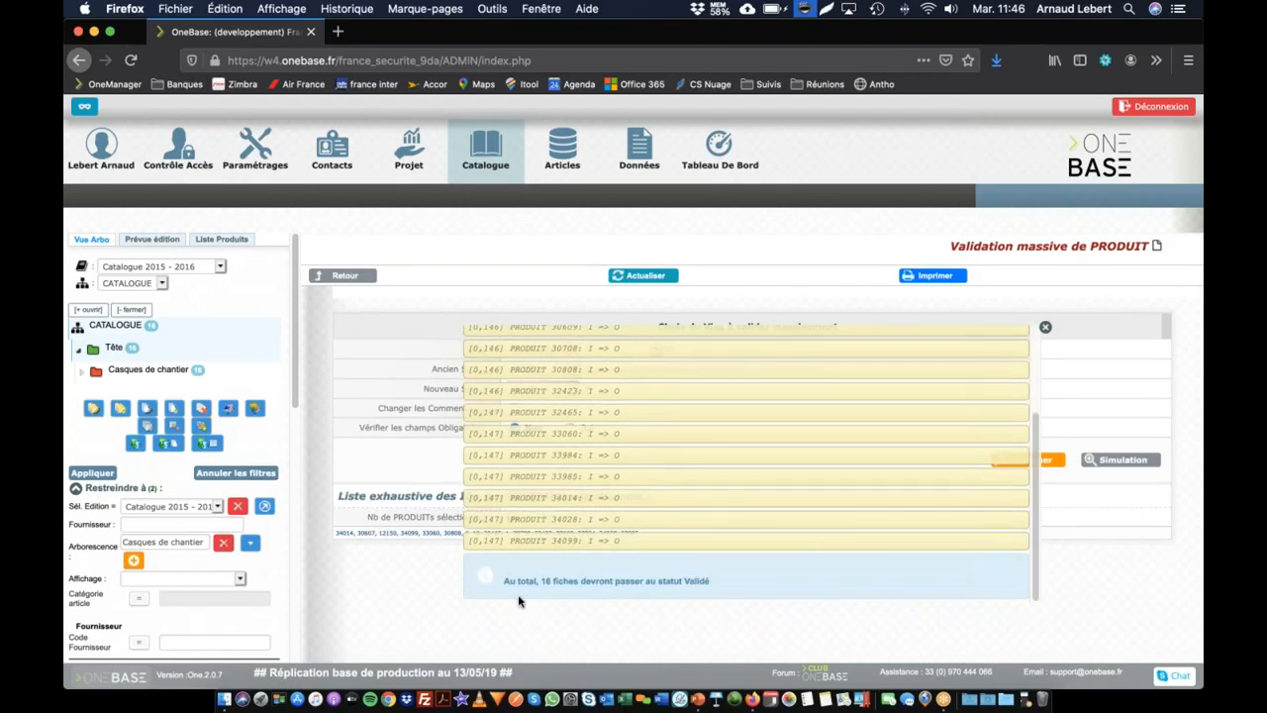
{"action": "left_click", "coordinate": [1046, 328]}
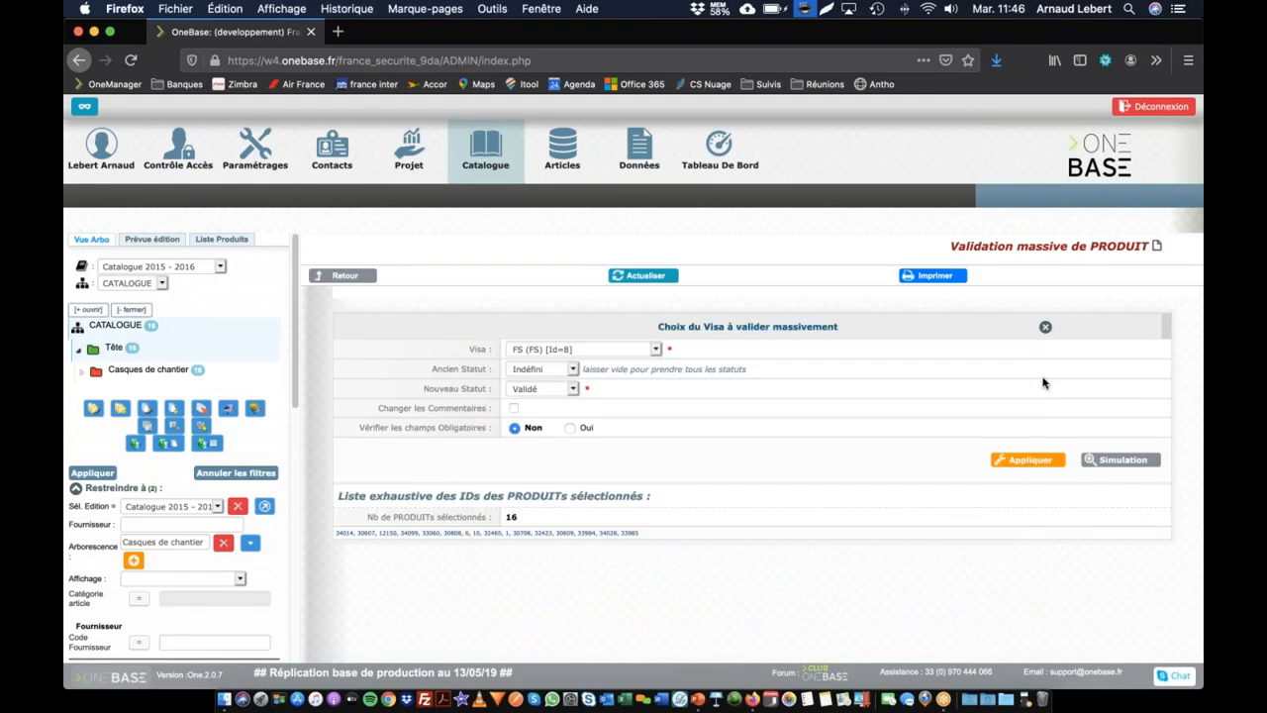
{"action": "left_click", "coordinate": [1023, 459]}
{"action": "left_click", "coordinate": [701, 347]}
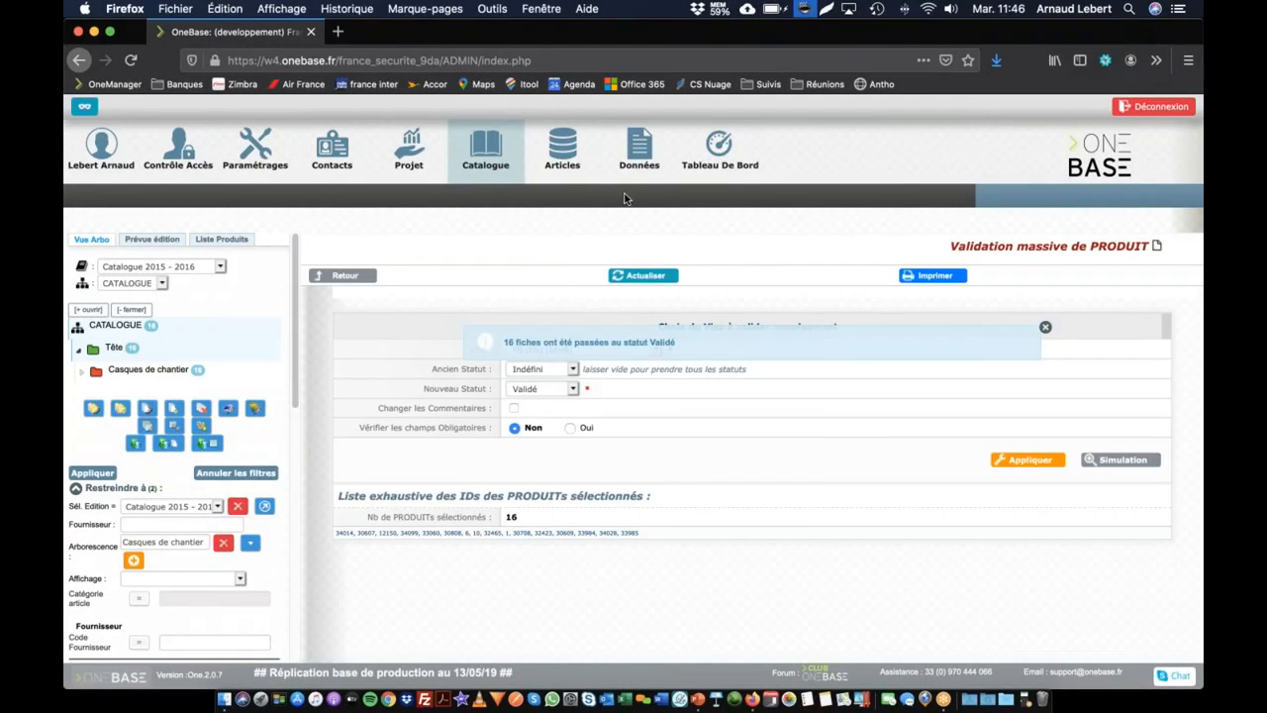
- Return to the dashboard and reload the catalogue filters from the Produiit Tête Non validés tile
{"action": "left_click", "coordinate": [712, 167]}
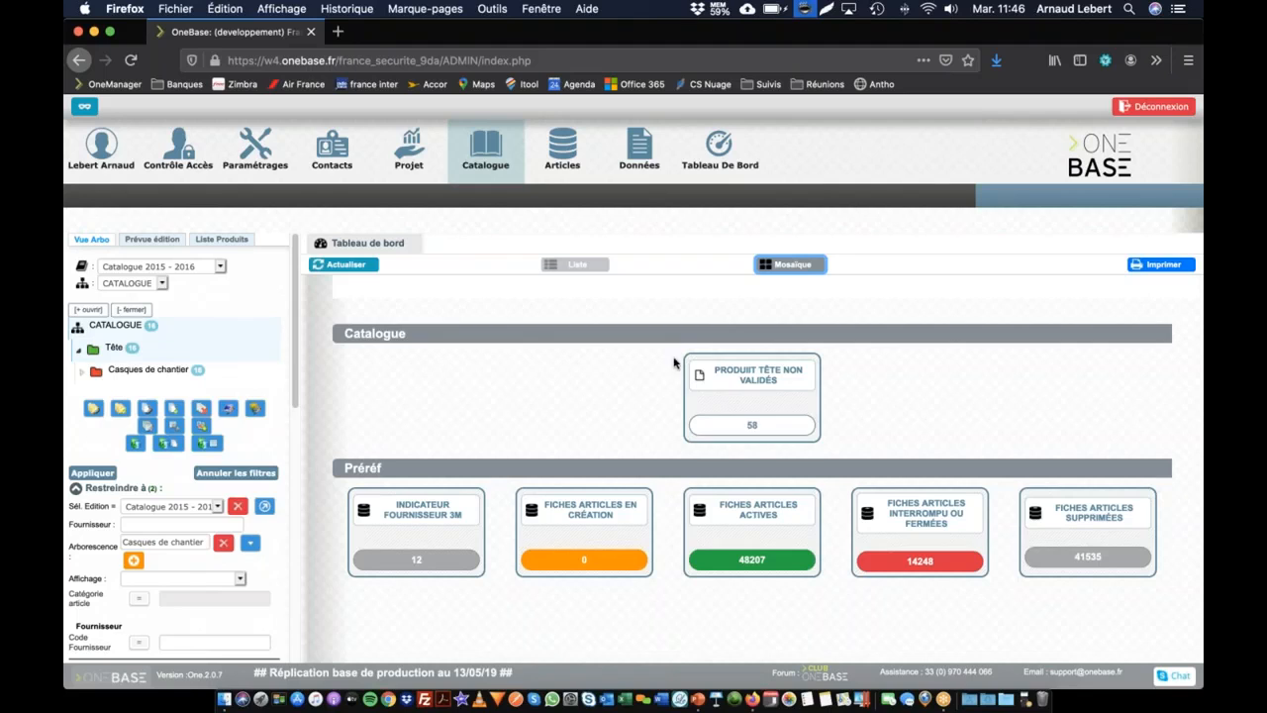
{"action": "mouse_move", "coordinate": [748, 428]}
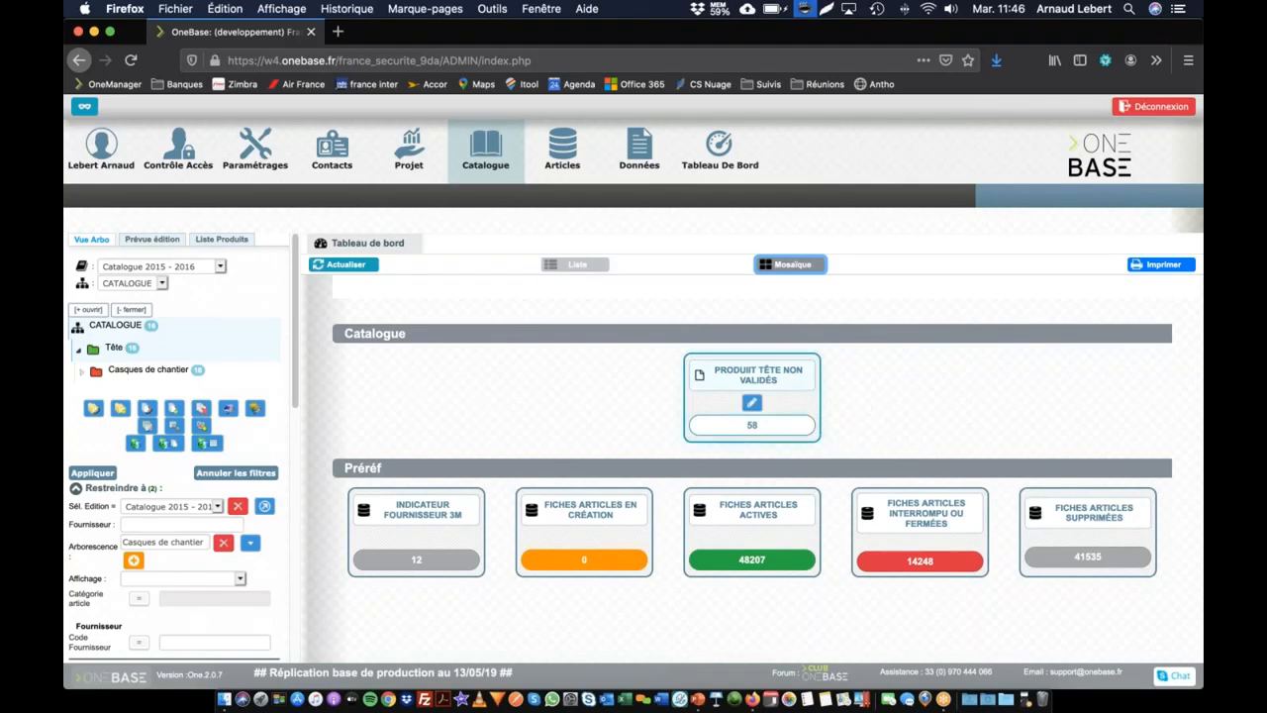
{"action": "left_click", "coordinate": [796, 425]}
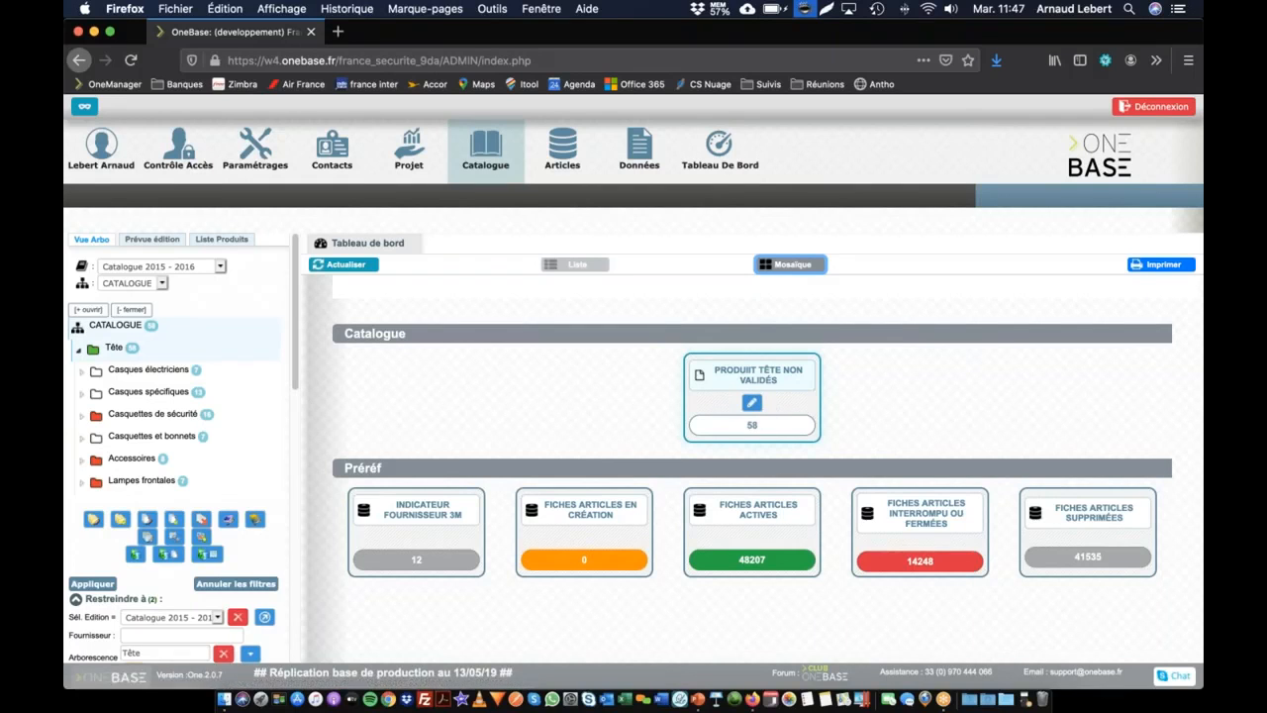
- Set the upper limit of indic_ROUGE to 99999 in the saved Produiit Tête Non validés indicator, then check its tile on the dashboard
{"action": "left_click", "coordinate": [752, 406]}
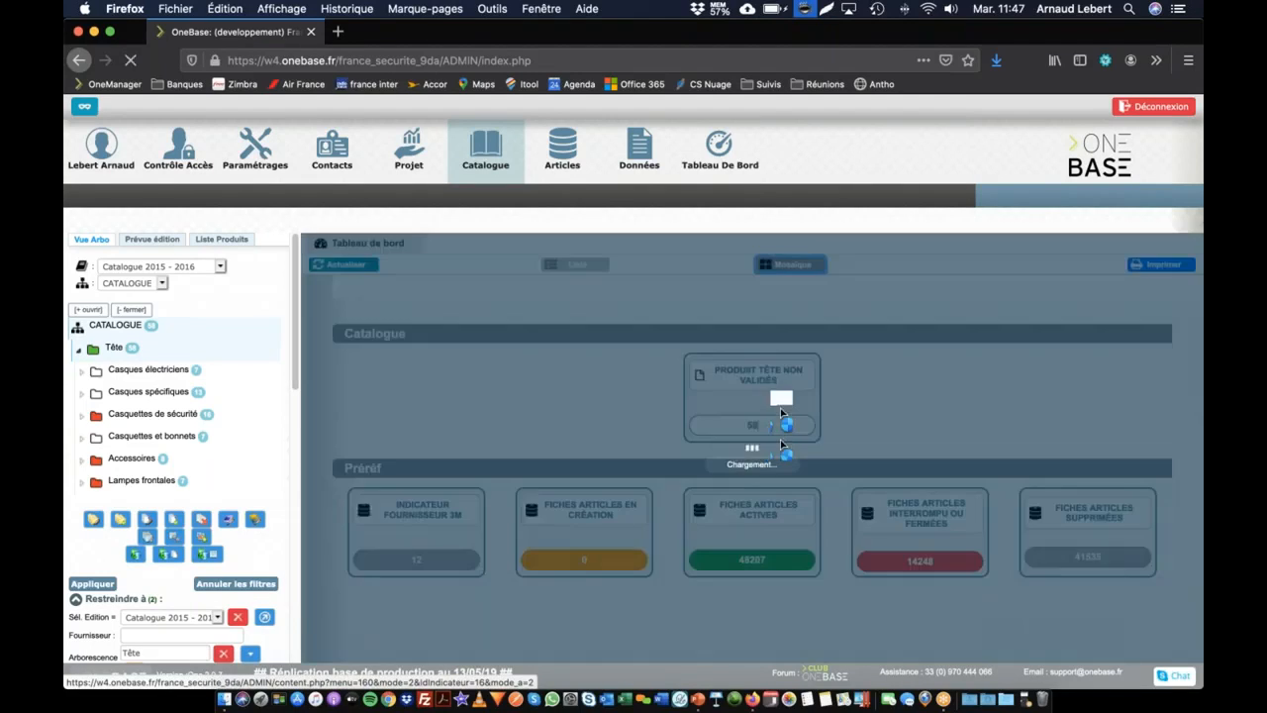
{"action": "scroll", "coordinate": [758, 415], "scroll_direction": "down", "scroll_amount": 3}
{"action": "scroll", "coordinate": [645, 454], "scroll_direction": "down", "scroll_amount": 10}
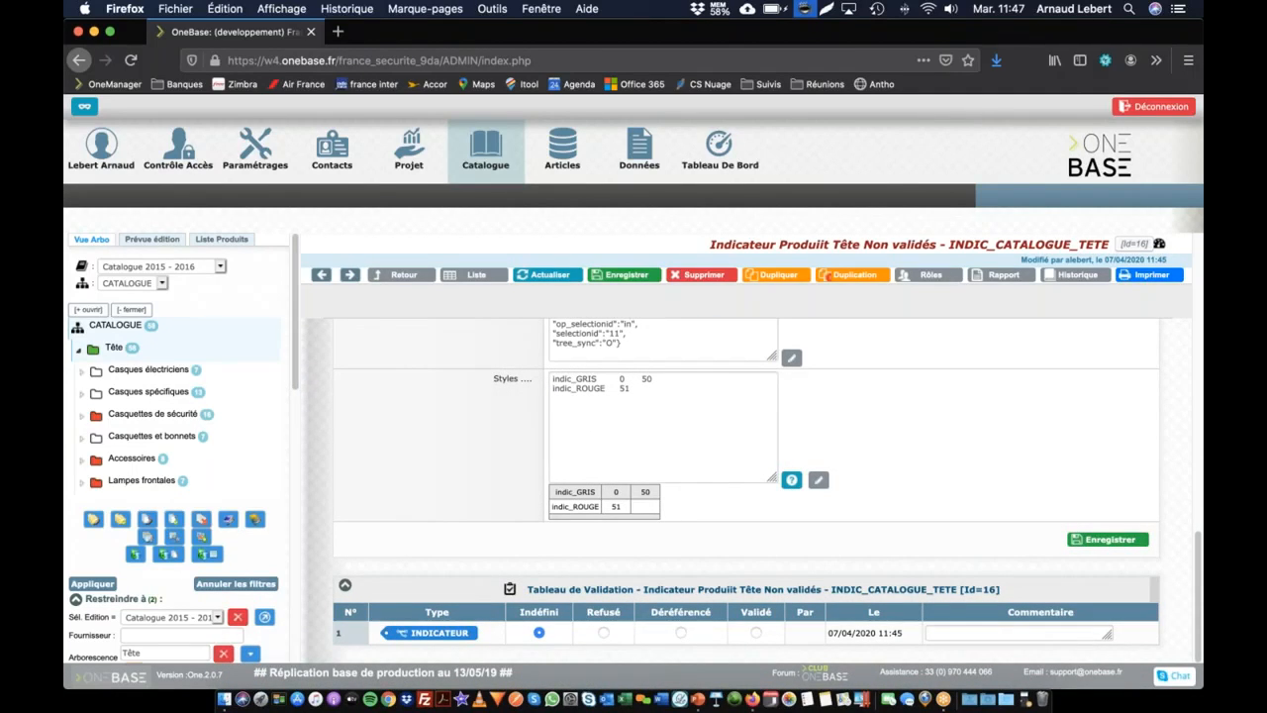
{"action": "left_click_drag", "start_coordinate": [655, 382], "coordinate": [629, 380]}
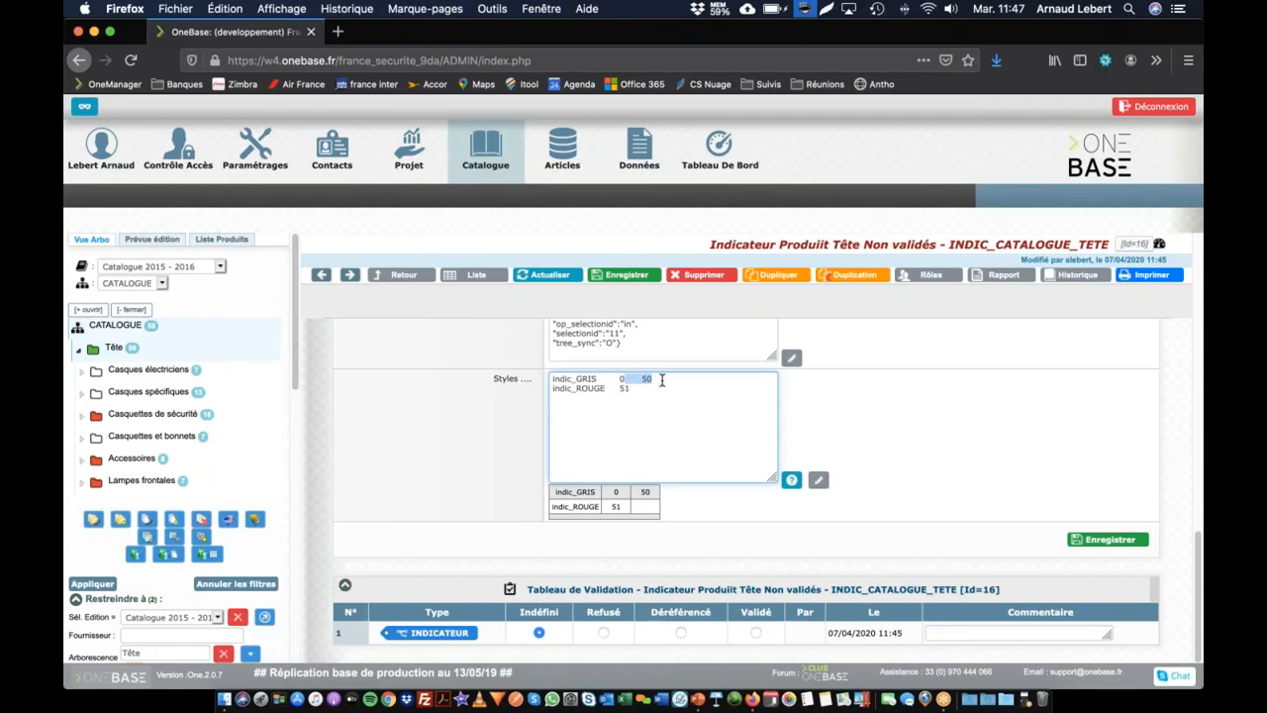
{"action": "left_click", "coordinate": [646, 391]}
{"action": "left_click", "coordinate": [1106, 540]}
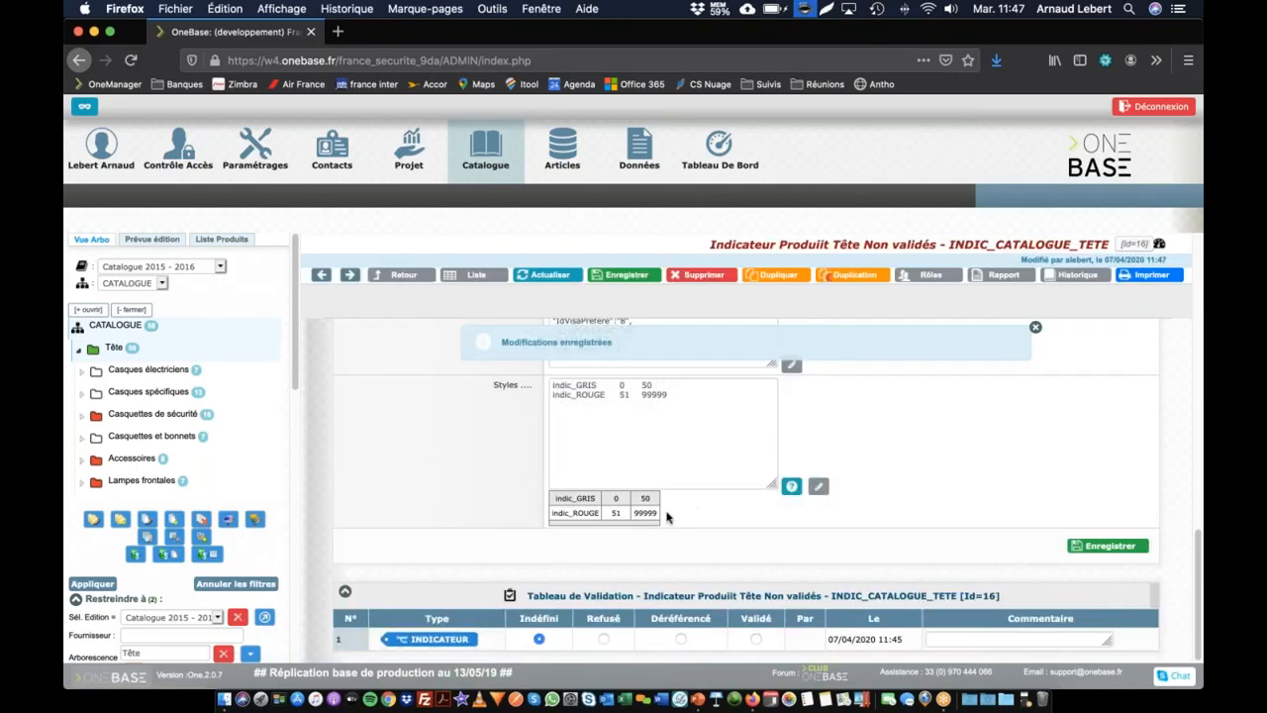
{"action": "left_click", "coordinate": [662, 427]}
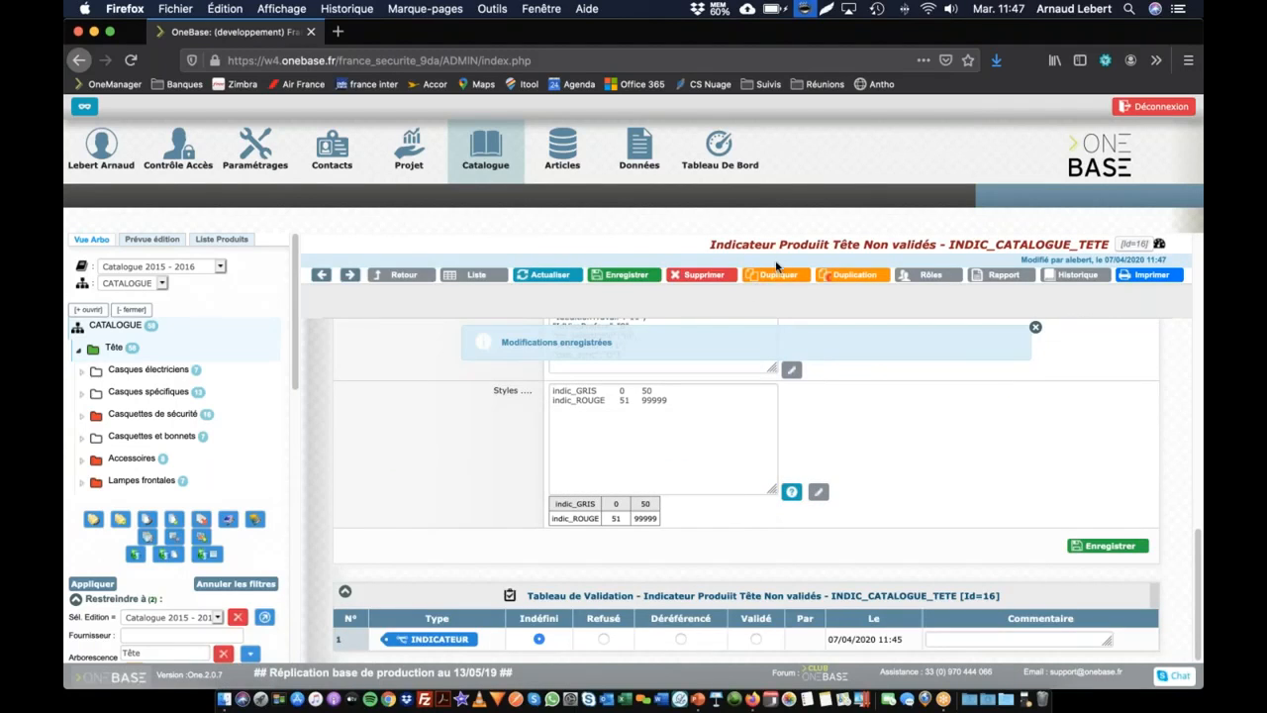
{"action": "left_click", "coordinate": [726, 157]}
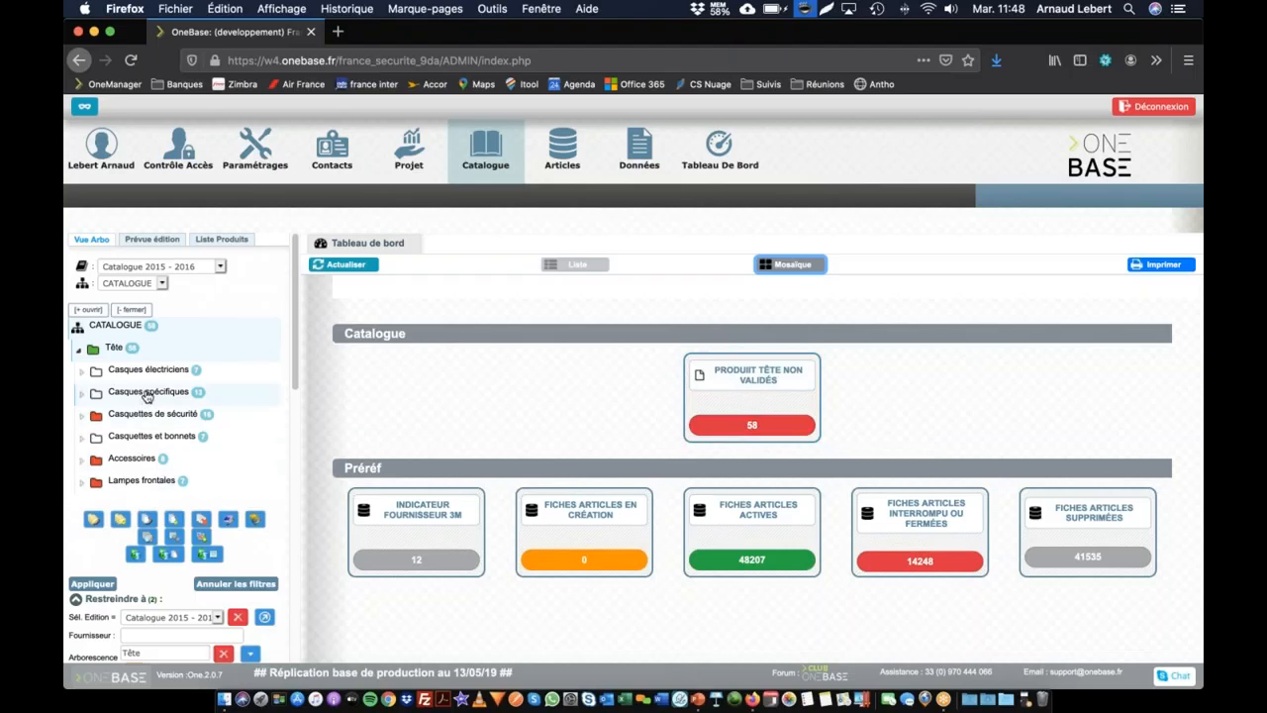
- Restrict the catalogue's Arborescence filter to the Casquettes de sécurité family under Tête and apply it
{"action": "scroll", "coordinate": [149, 405], "scroll_direction": "down", "scroll_amount": 3}
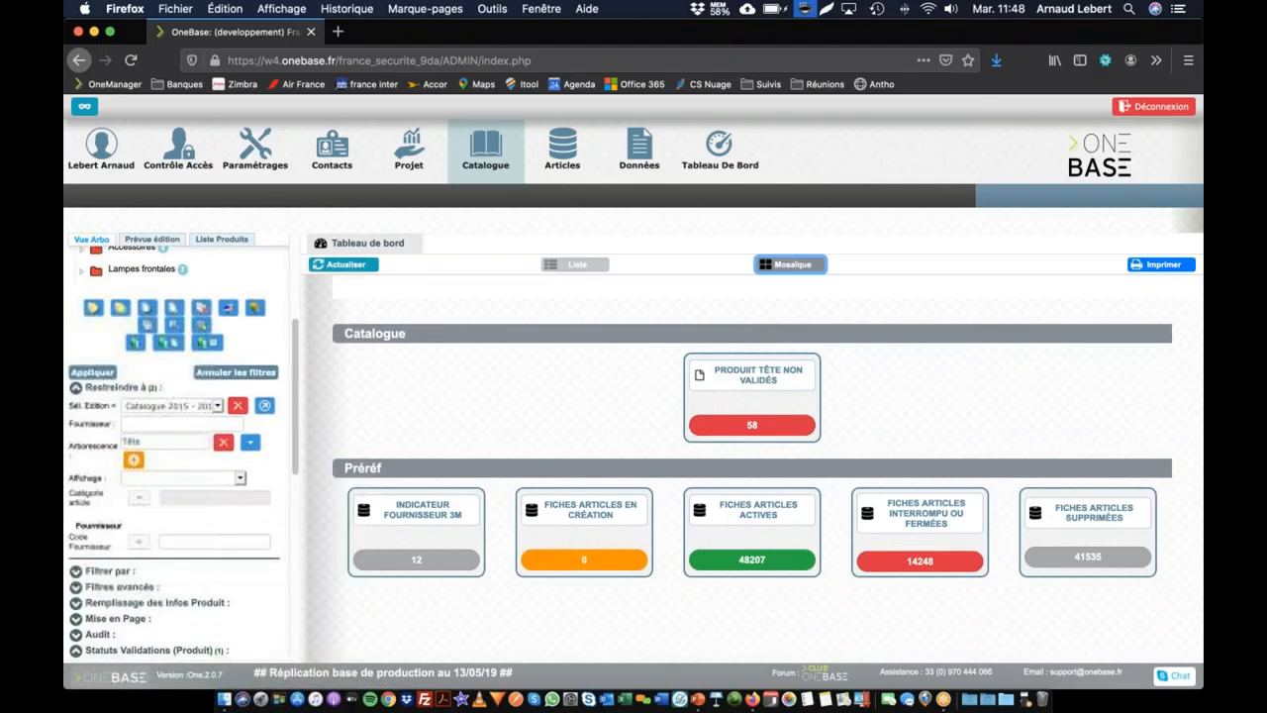
{"action": "left_click", "coordinate": [251, 443]}
{"action": "left_click", "coordinate": [216, 176]}
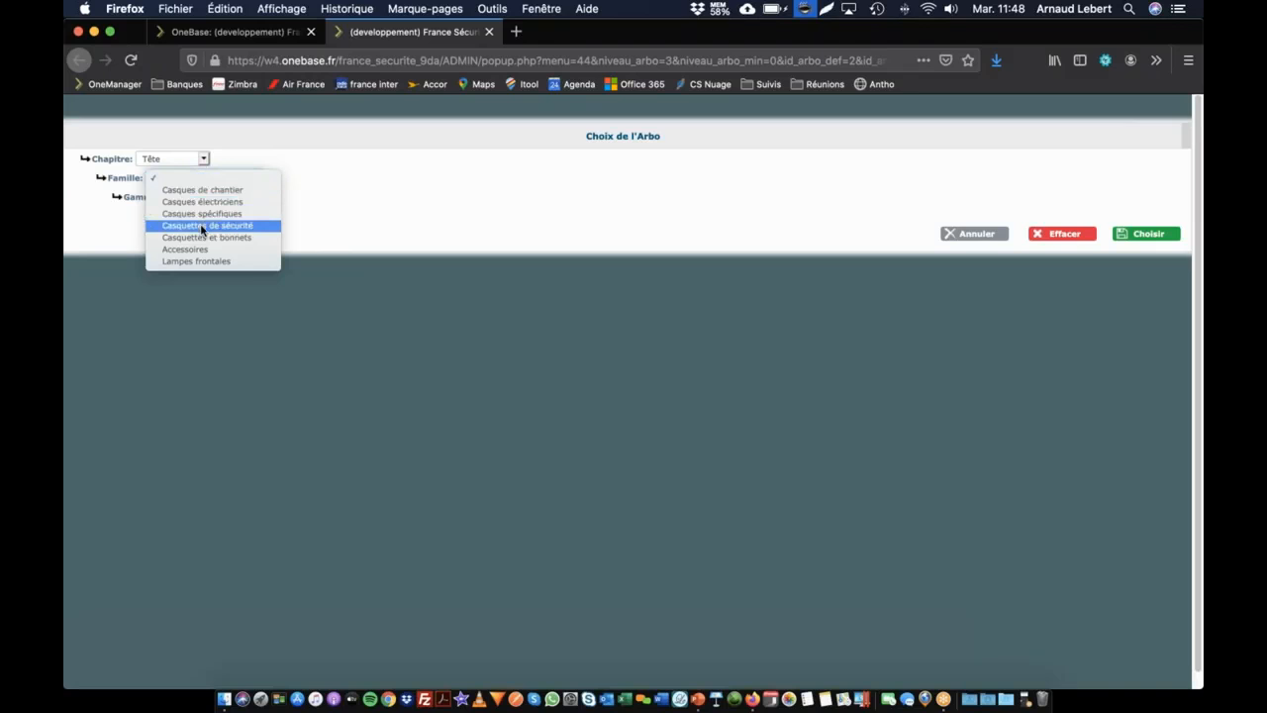
{"action": "left_click", "coordinate": [202, 227]}
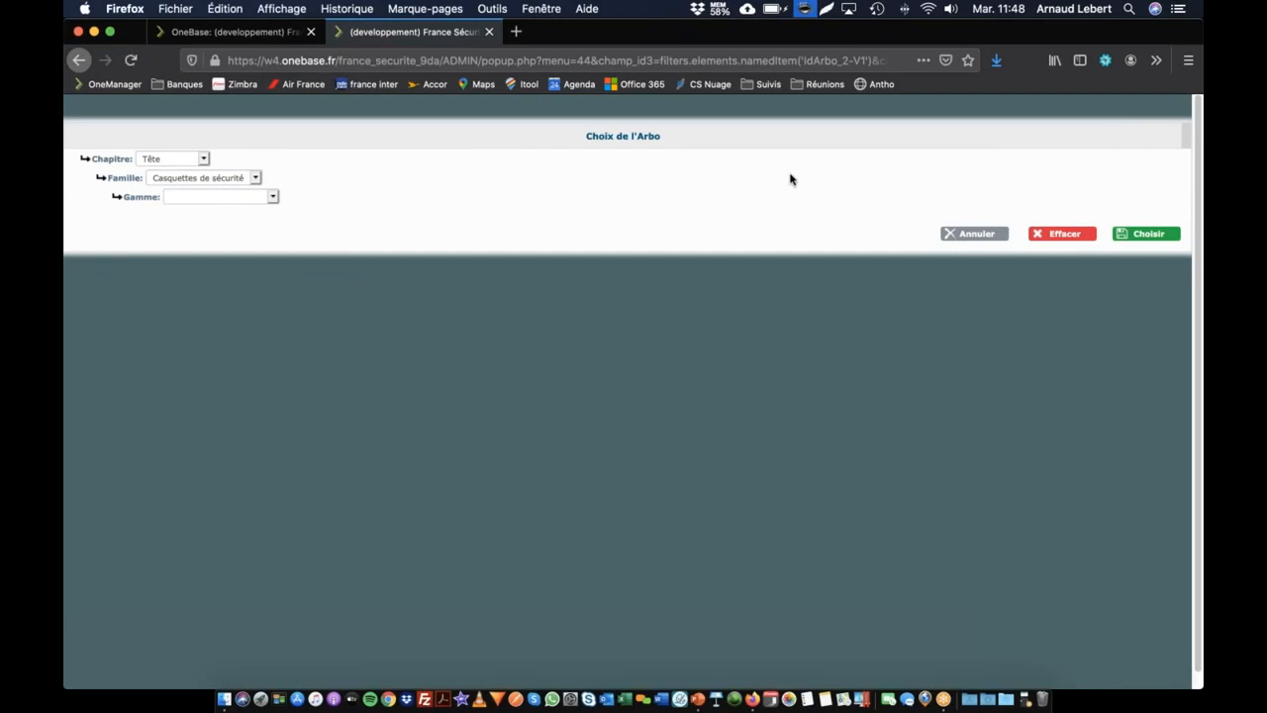
{"action": "left_click", "coordinate": [1138, 234]}
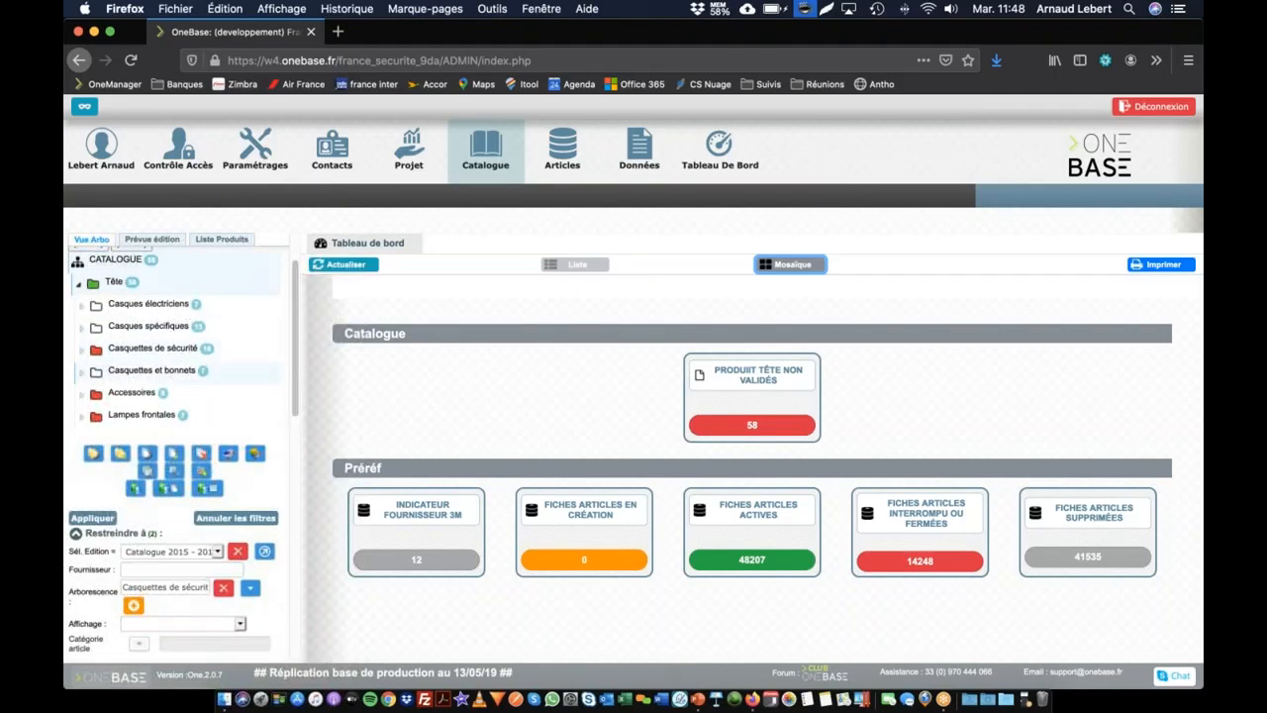
{"action": "left_click", "coordinate": [85, 521]}
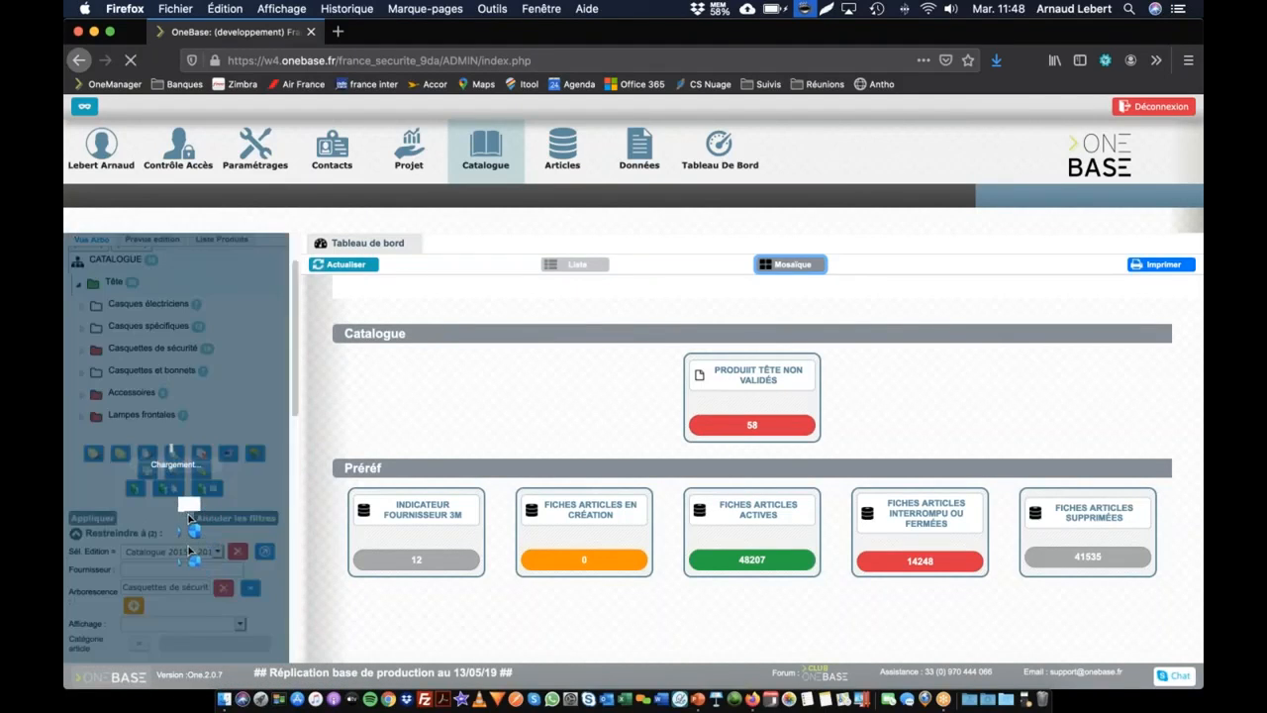
- Open the mass product validation for Casquettes de sécurité and set the statuses to go from Indéfini to Validé
{"action": "scroll", "coordinate": [175, 492], "scroll_direction": "down", "scroll_amount": 5}
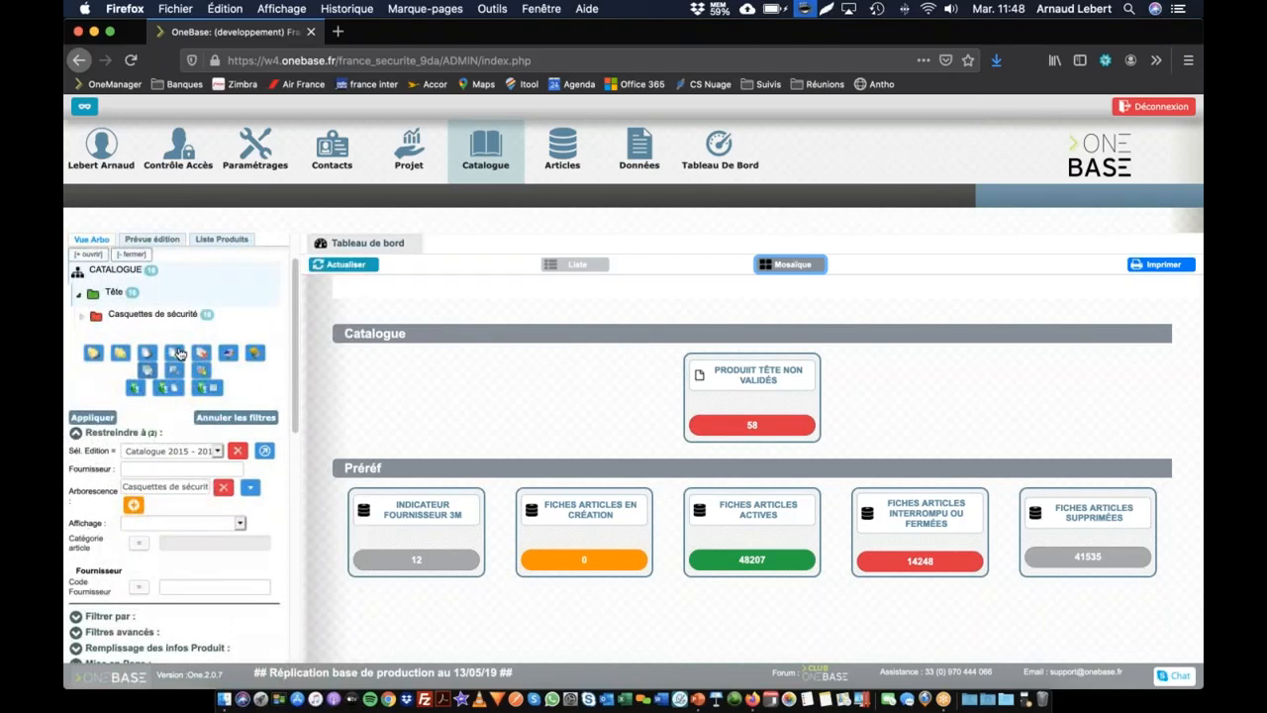
{"action": "left_click", "coordinate": [173, 352]}
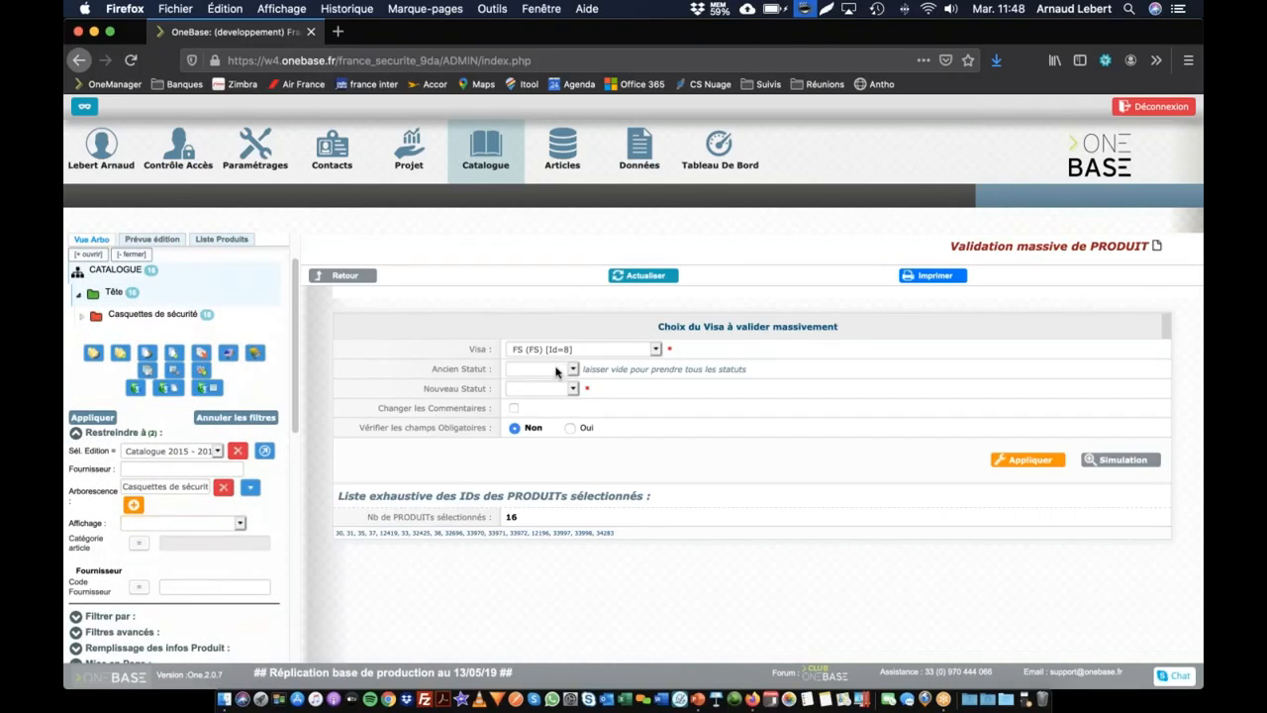
{"action": "left_click", "coordinate": [556, 369]}
{"action": "left_click", "coordinate": [539, 380]}
{"action": "left_click", "coordinate": [544, 388]}
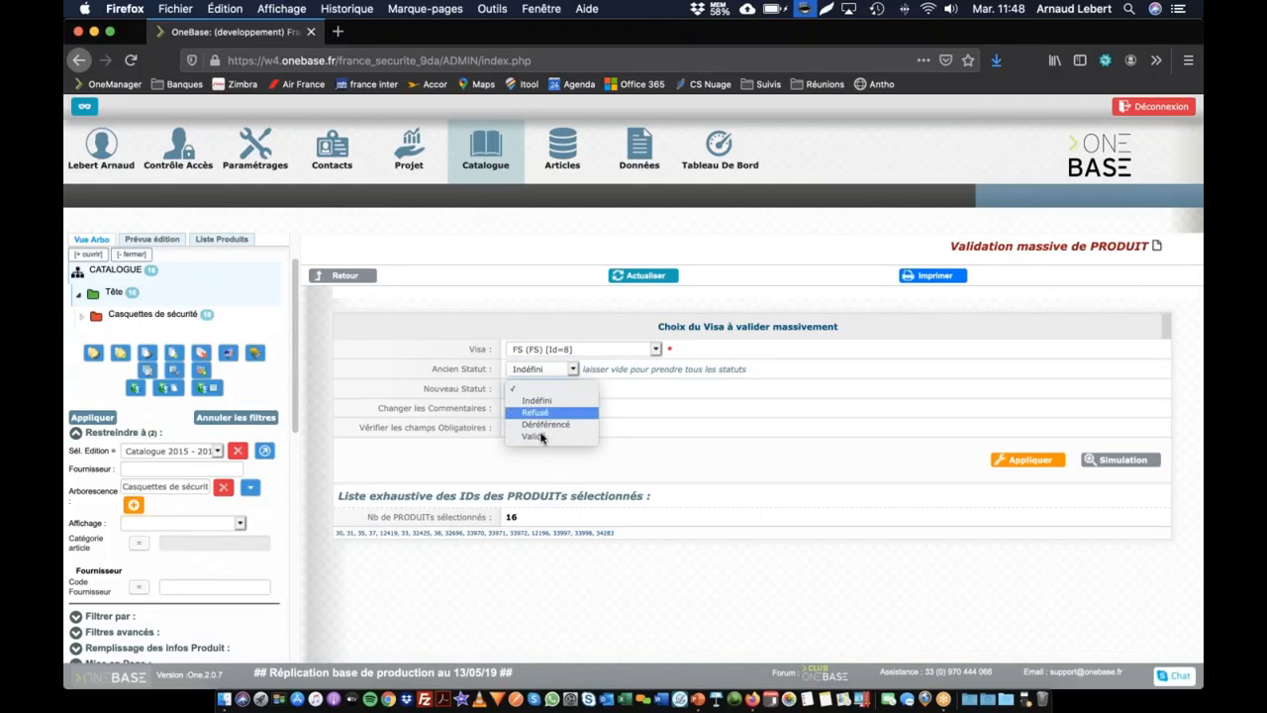
{"action": "left_click", "coordinate": [540, 436]}
- Simulate and apply the mass validation of the Casquettes de sécurité products, then check the indicator tile on the dashboard
{"action": "left_click", "coordinate": [1110, 461]}
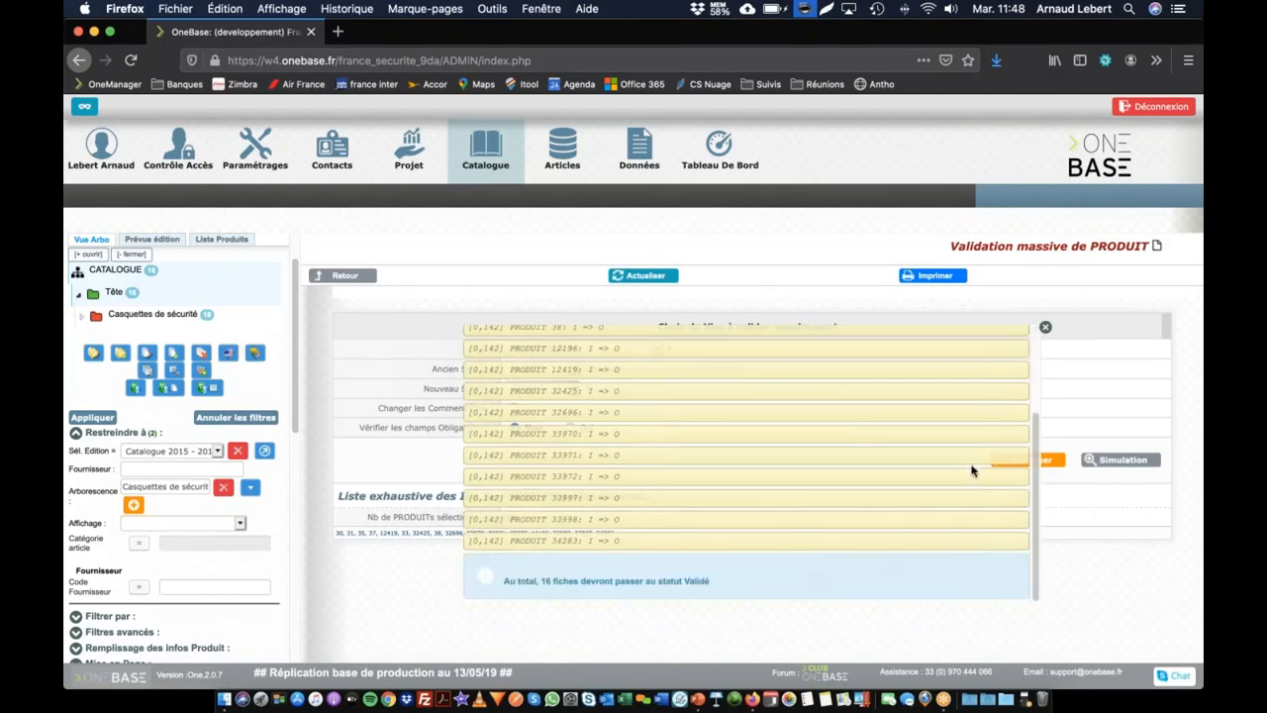
{"action": "left_click", "coordinate": [1045, 328]}
{"action": "left_click", "coordinate": [1028, 459]}
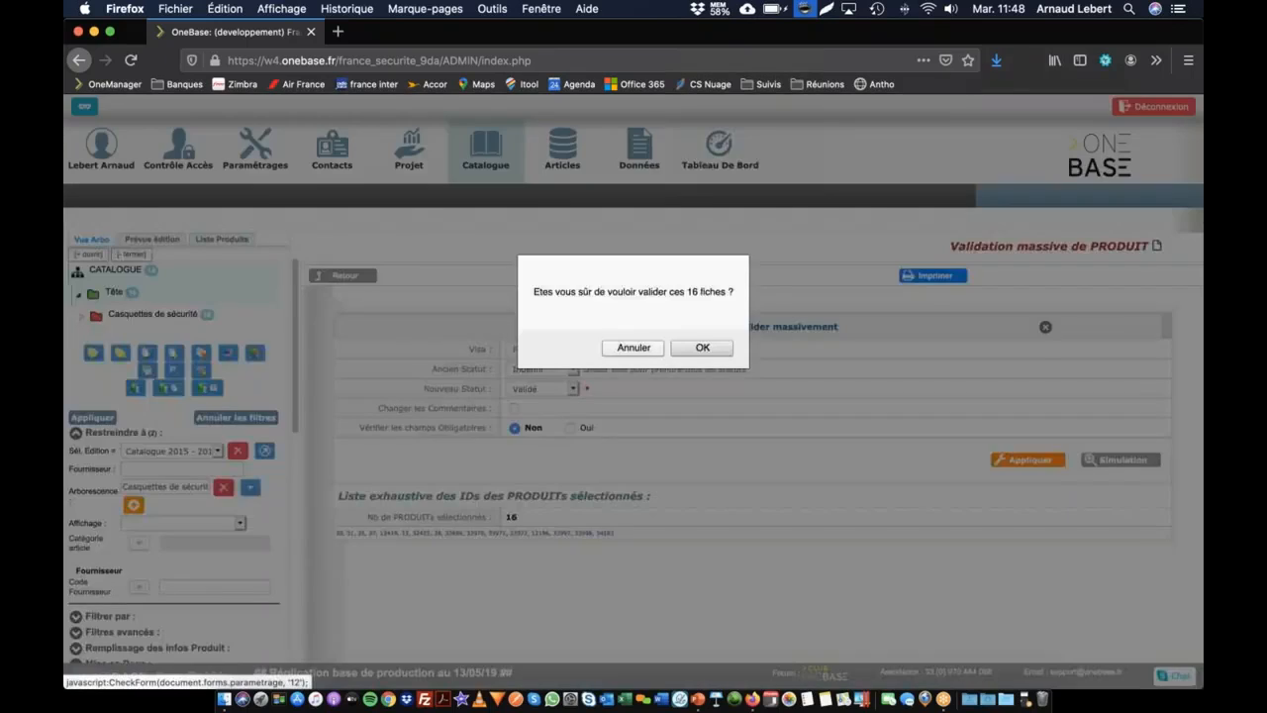
{"action": "left_click", "coordinate": [712, 347]}
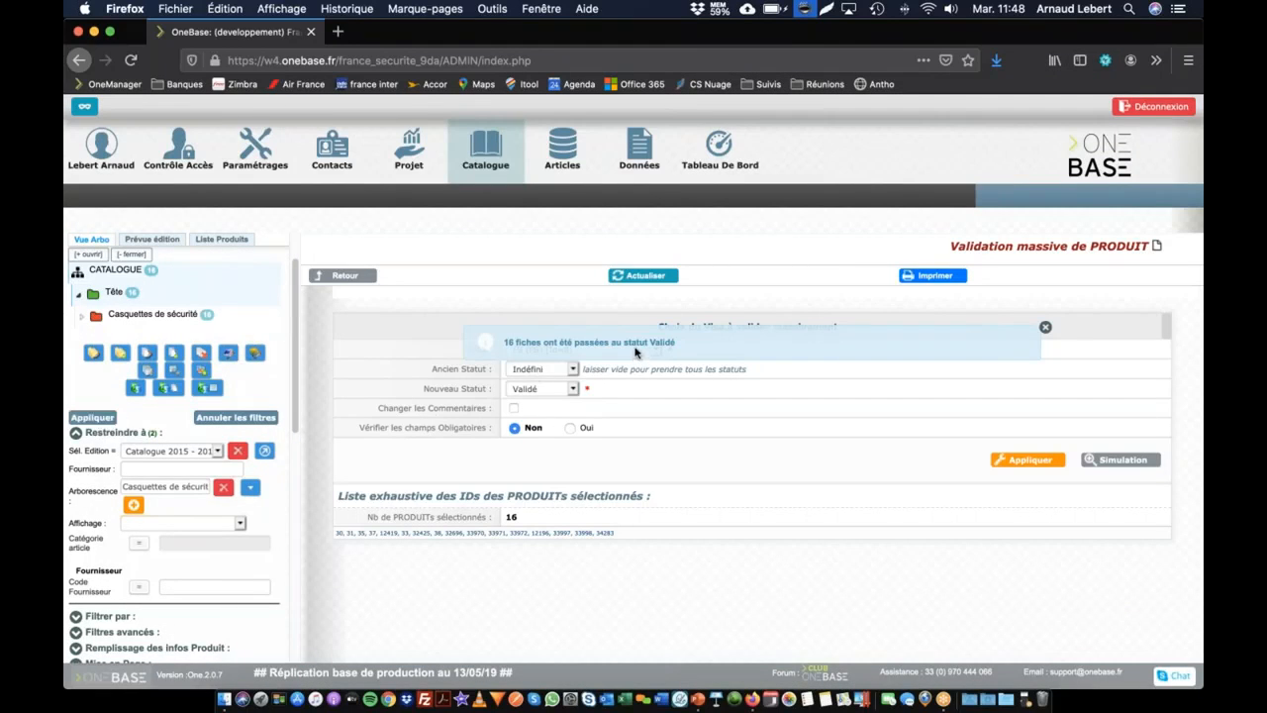
{"action": "left_click", "coordinate": [722, 151]}
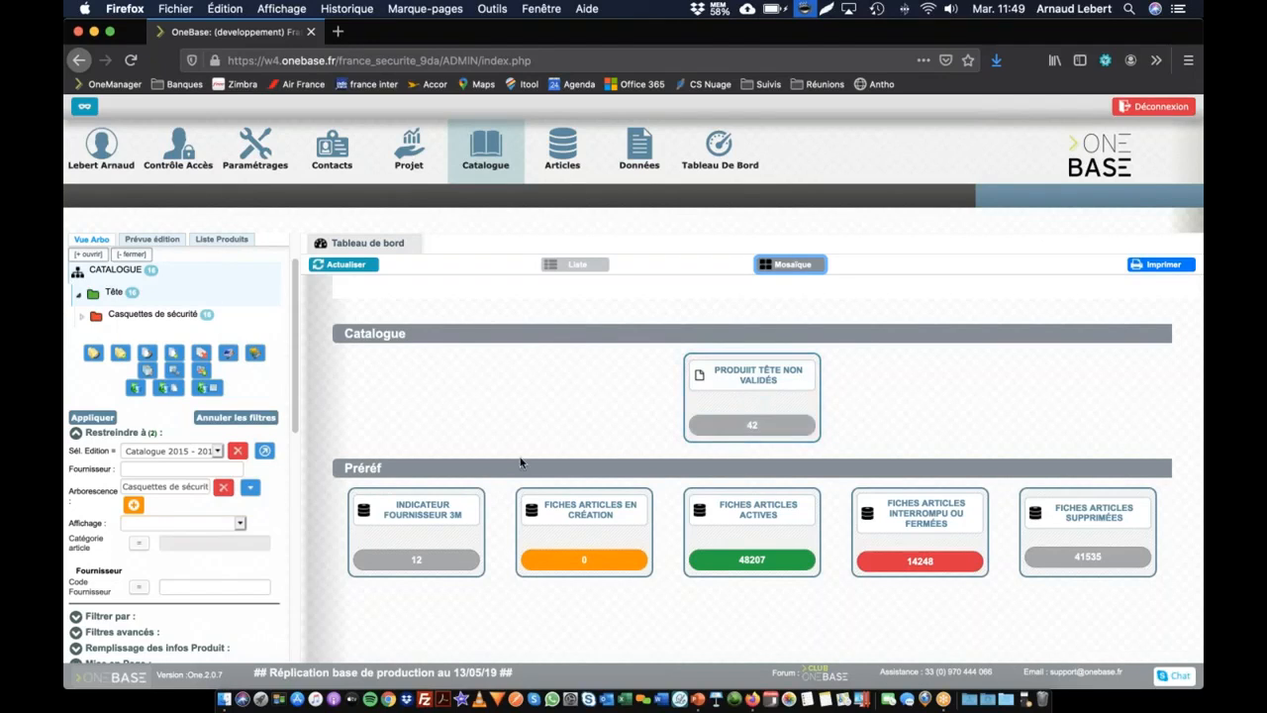
- Set the Catégorie article filter's condition to vide in the catalogue filters
{"action": "scroll", "coordinate": [119, 411], "scroll_direction": "down", "scroll_amount": 5}
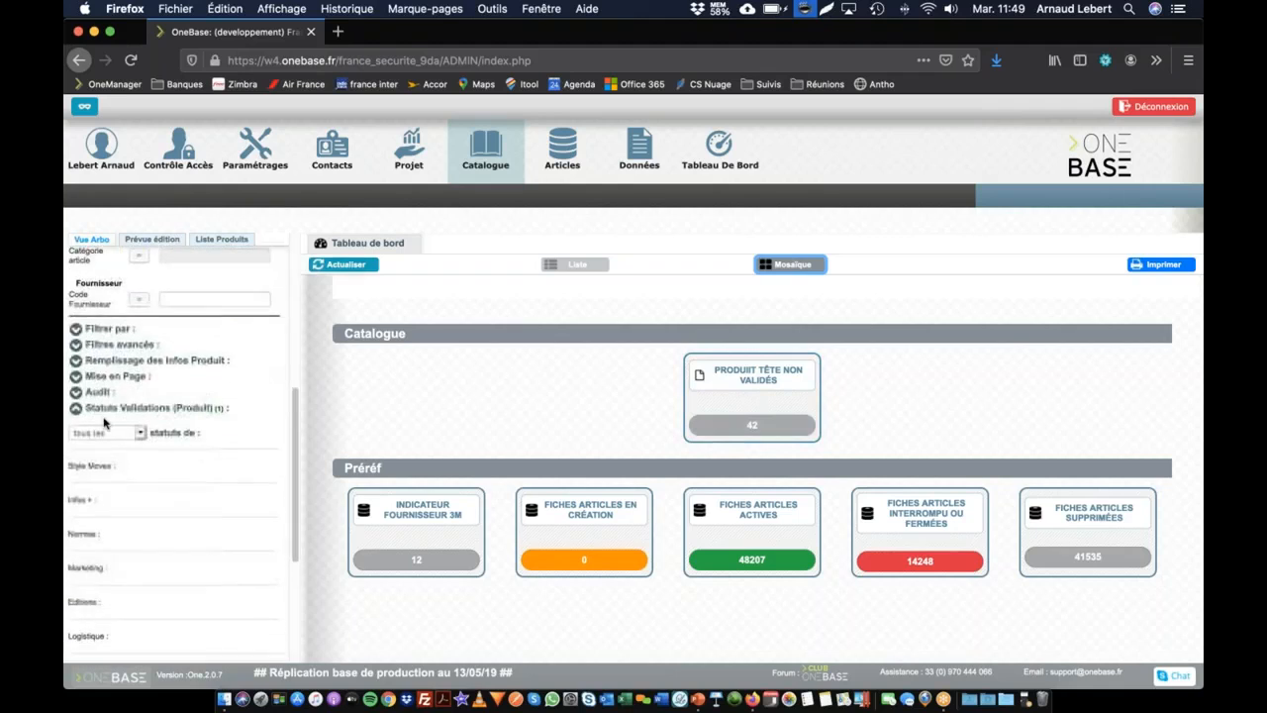
{"action": "scroll", "coordinate": [138, 421], "scroll_direction": "up", "scroll_amount": 5}
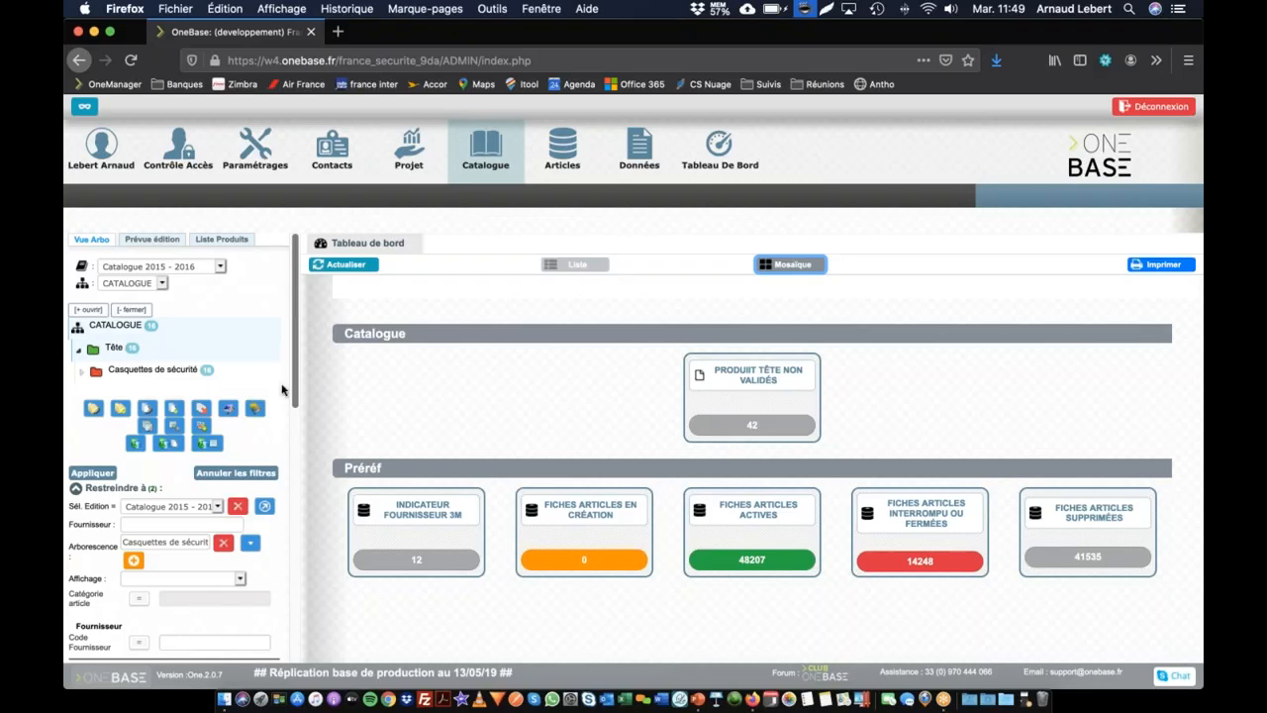
{"action": "scroll", "coordinate": [168, 444], "scroll_direction": "down", "scroll_amount": 3}
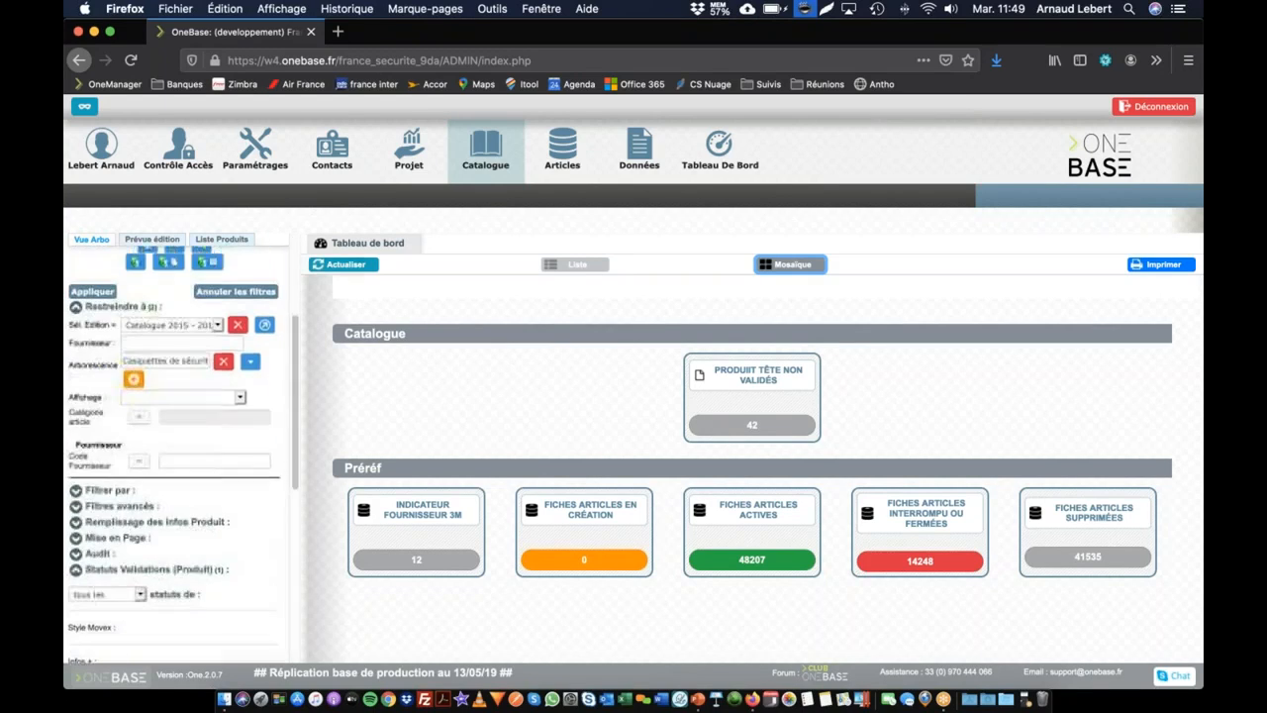
{"action": "left_click", "coordinate": [75, 461]}
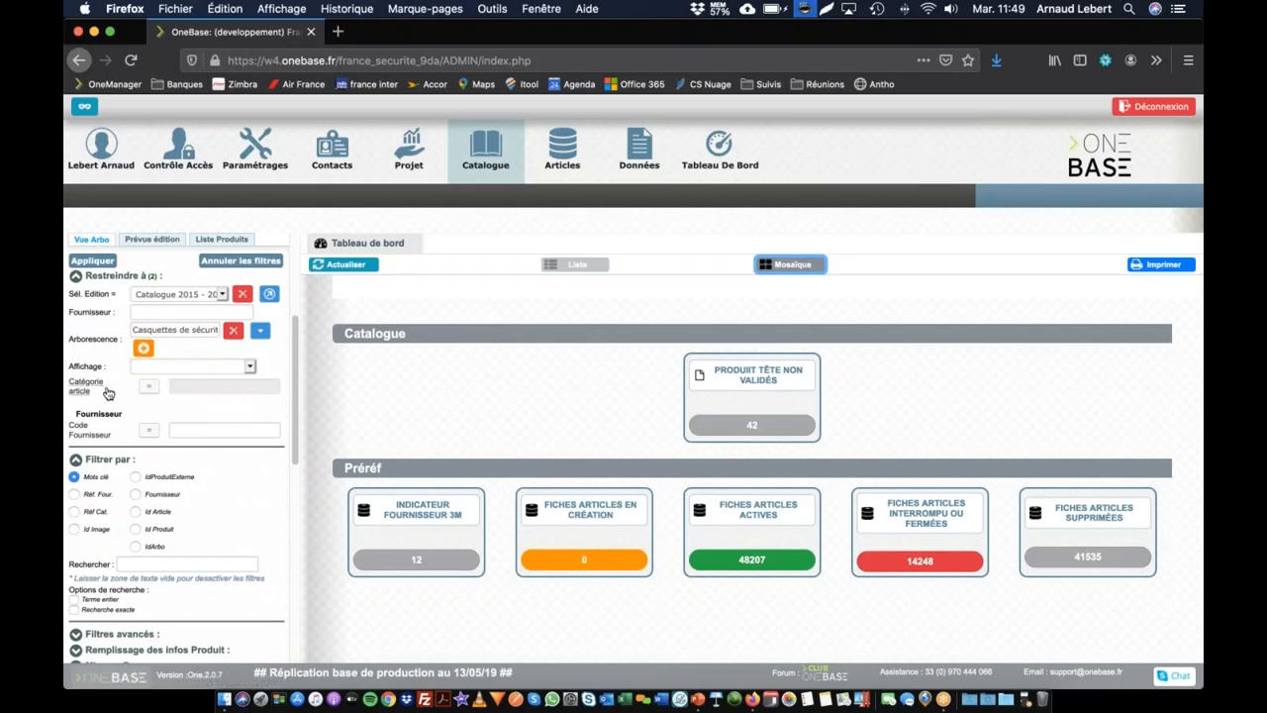
{"action": "left_click", "coordinate": [151, 389]}
{"action": "left_click", "coordinate": [123, 397]}
{"action": "left_click", "coordinate": [150, 390]}
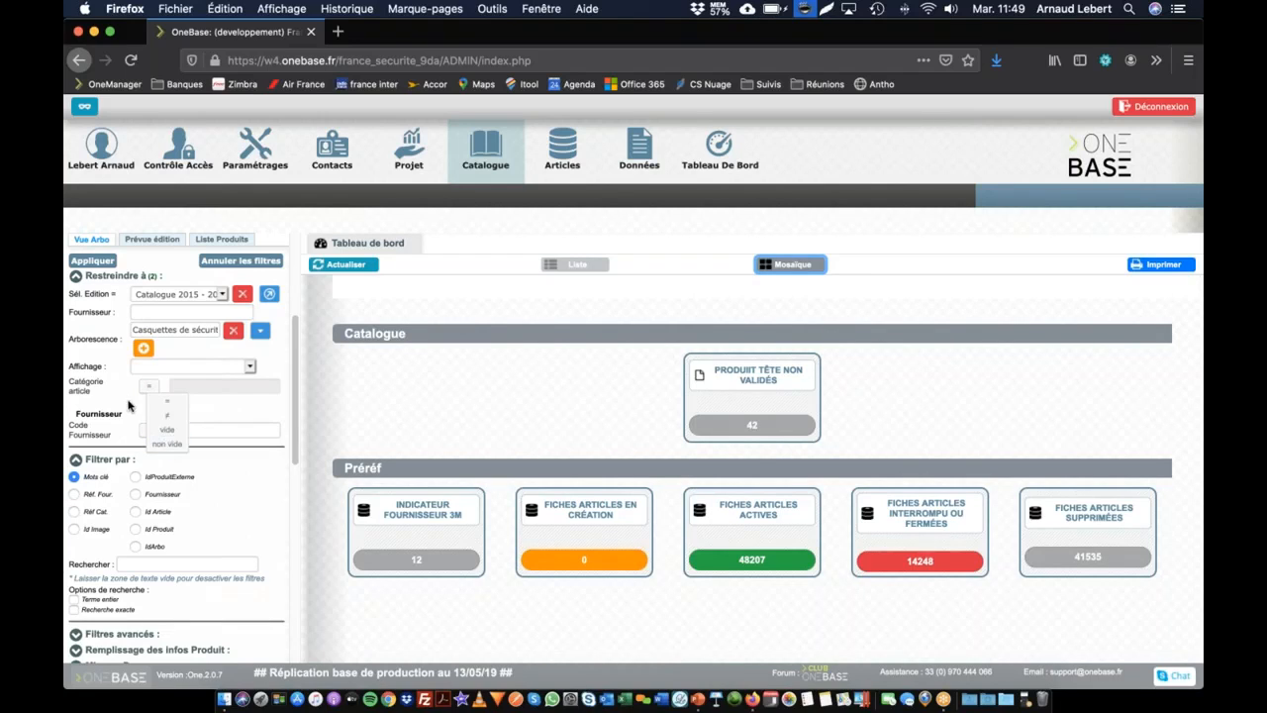
{"action": "left_click", "coordinate": [172, 434]}
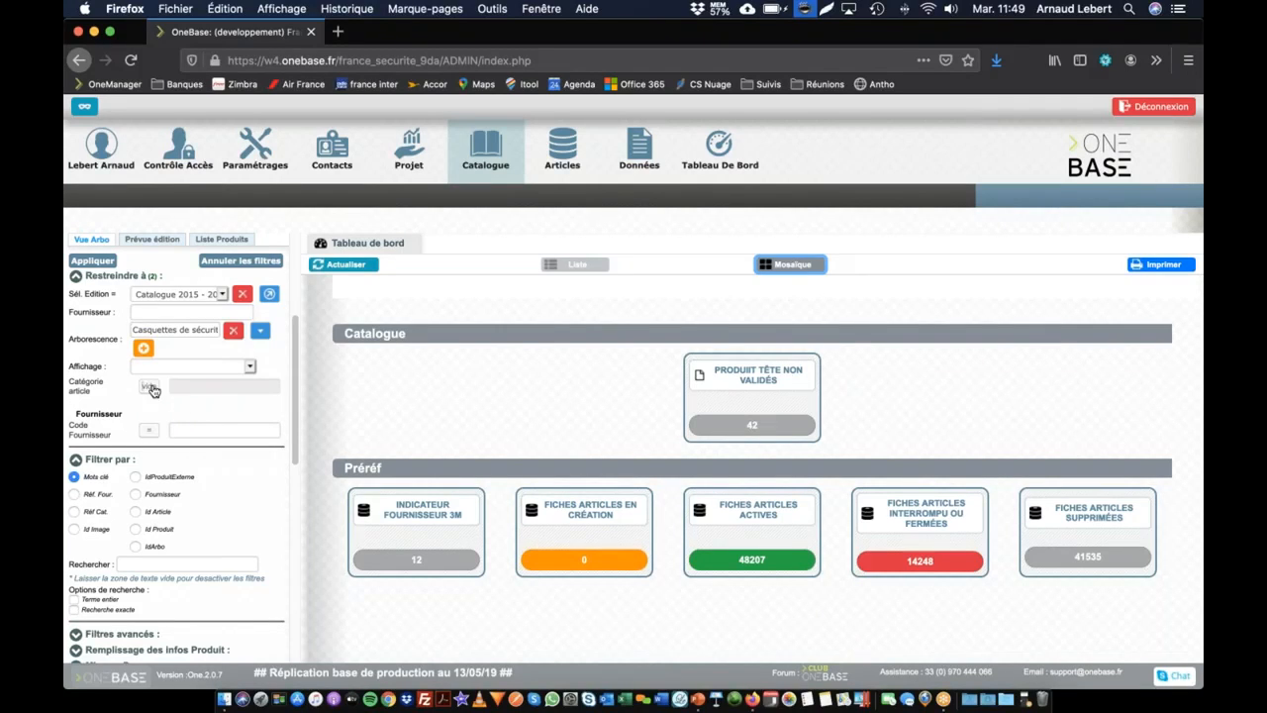
- Remove the Casquettes de sécurité restriction and the product validation status filter, and apply the catalogue filters
{"action": "left_click", "coordinate": [234, 331]}
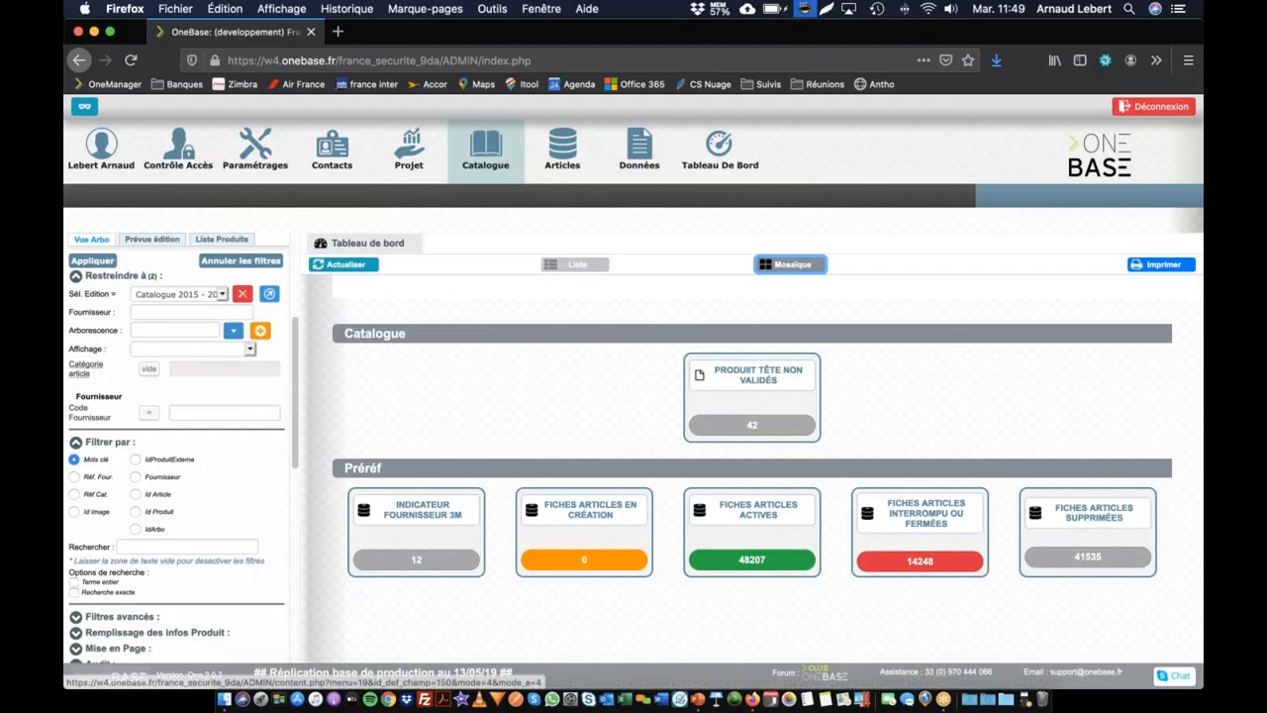
{"action": "scroll", "coordinate": [154, 380], "scroll_direction": "down", "scroll_amount": 1}
{"action": "scroll", "coordinate": [159, 395], "scroll_direction": "down", "scroll_amount": 10}
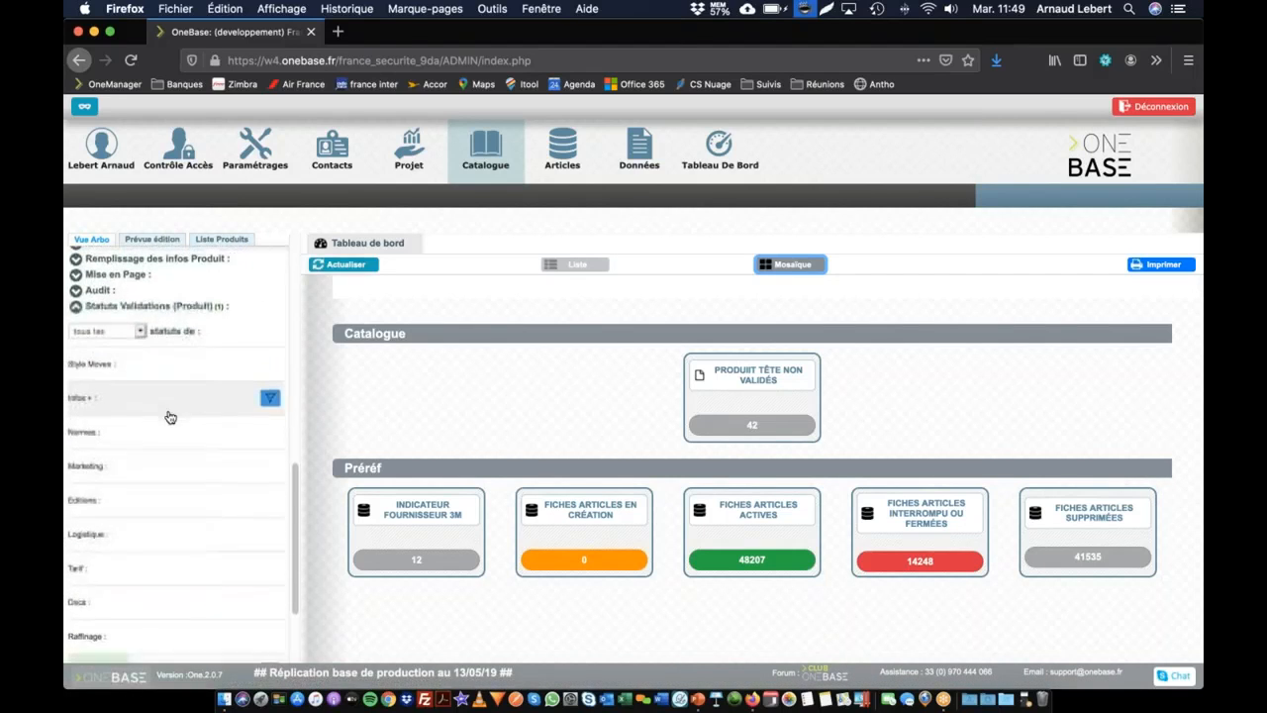
{"action": "left_click", "coordinate": [269, 551]}
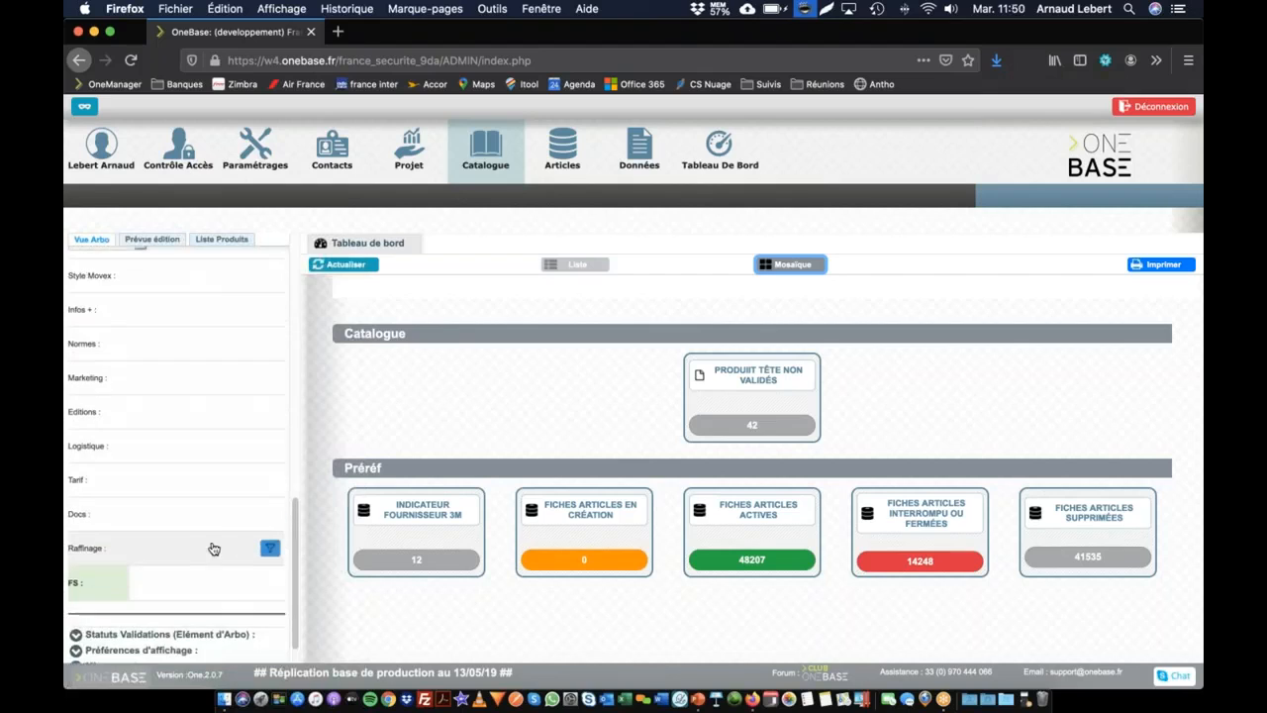
{"action": "left_click", "coordinate": [79, 646]}
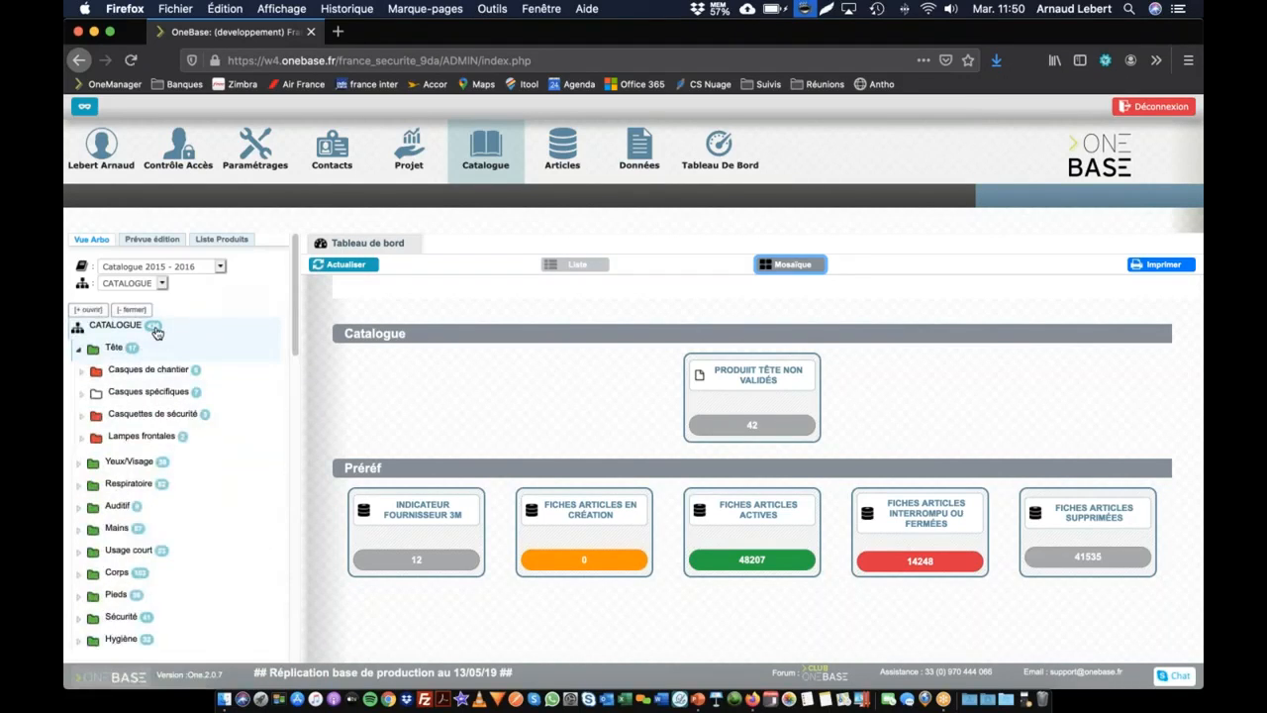
- Create an indicator from the current filters with code INDIC_PRODUIT_SANS_CATEGORIE and label Produit Sans Catégorie, keeping the Personnalisé category
{"action": "scroll", "coordinate": [158, 514], "scroll_direction": "down", "scroll_amount": 10}
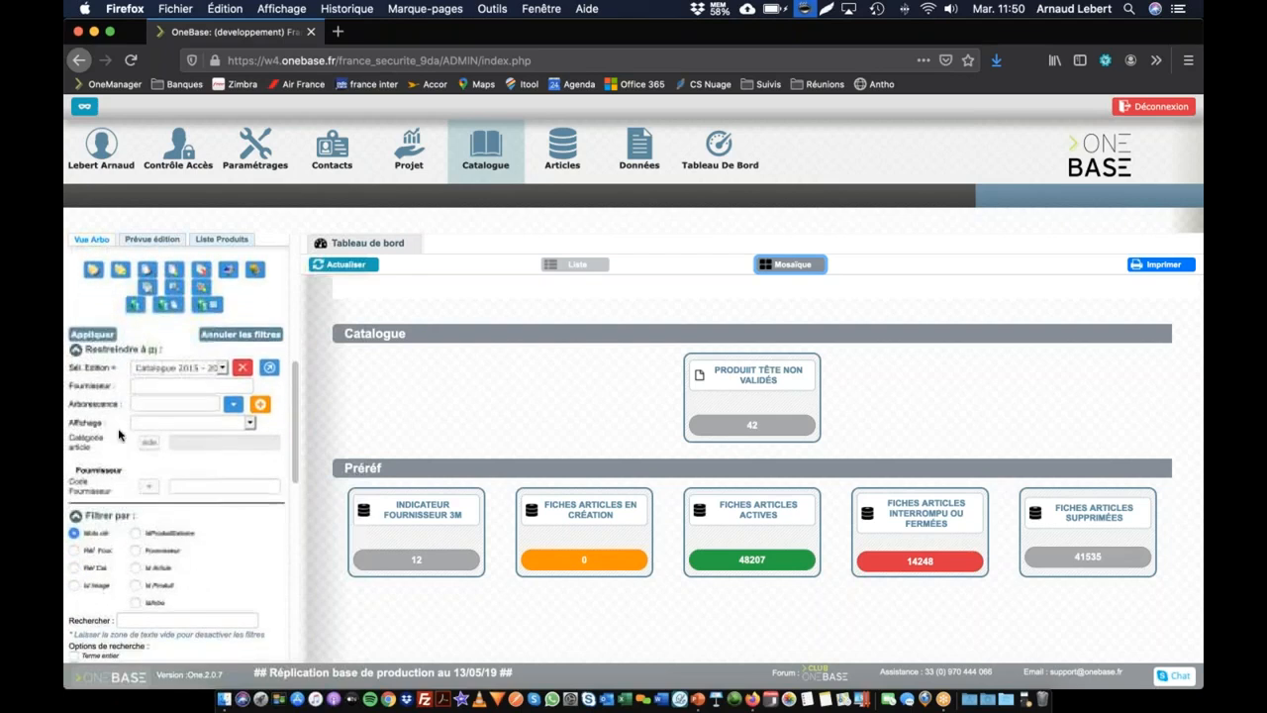
{"action": "scroll", "coordinate": [157, 534], "scroll_direction": "down", "scroll_amount": 10}
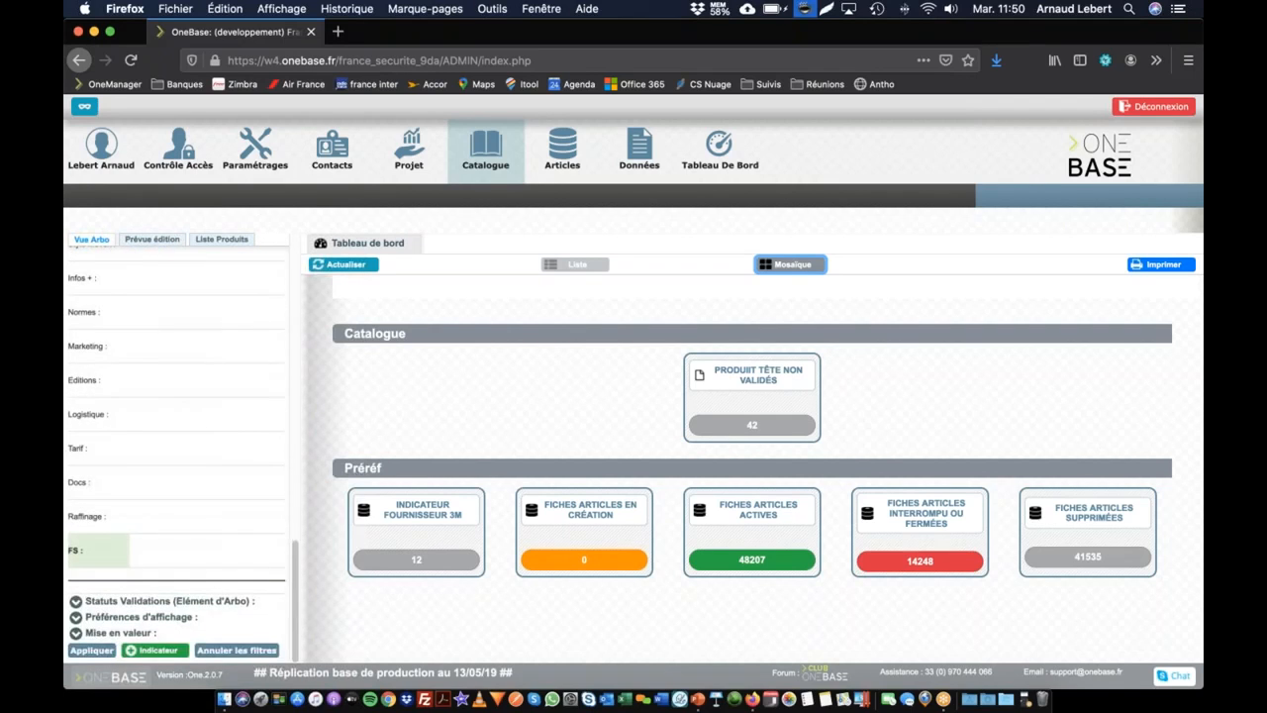
{"action": "left_click", "coordinate": [151, 650]}
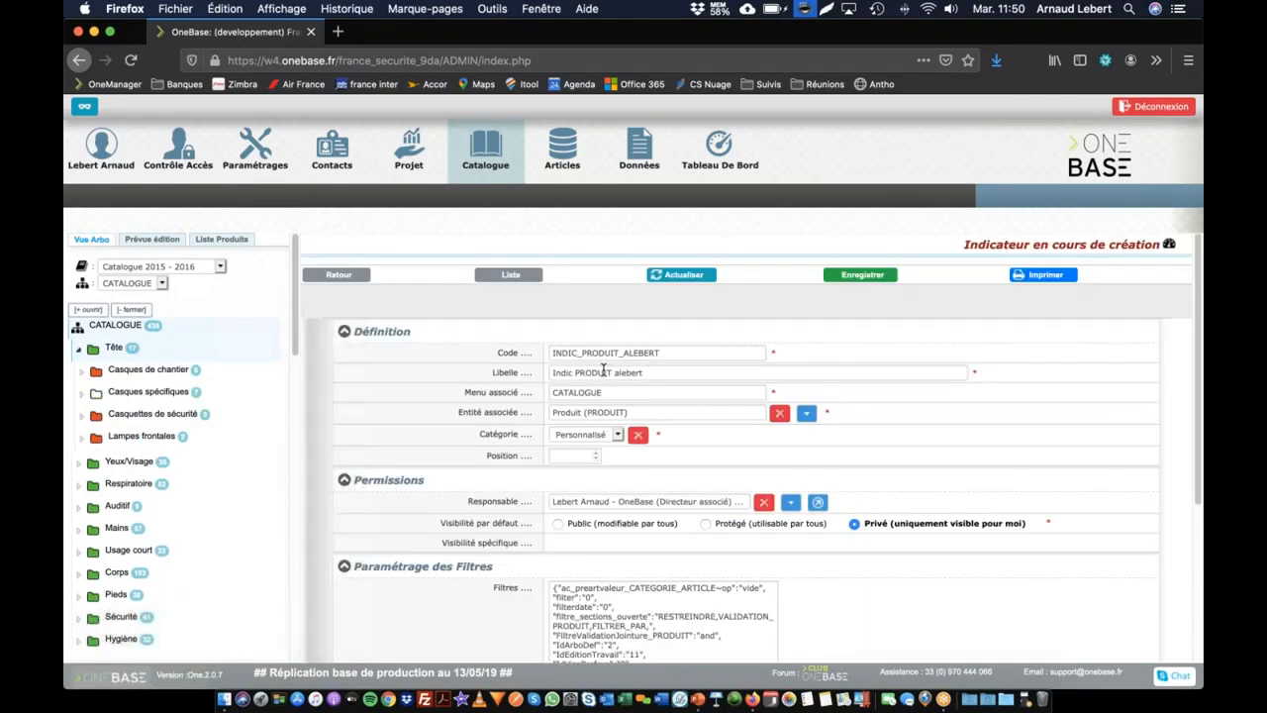
{"action": "left_click_drag", "start_coordinate": [681, 358], "coordinate": [455, 349]}
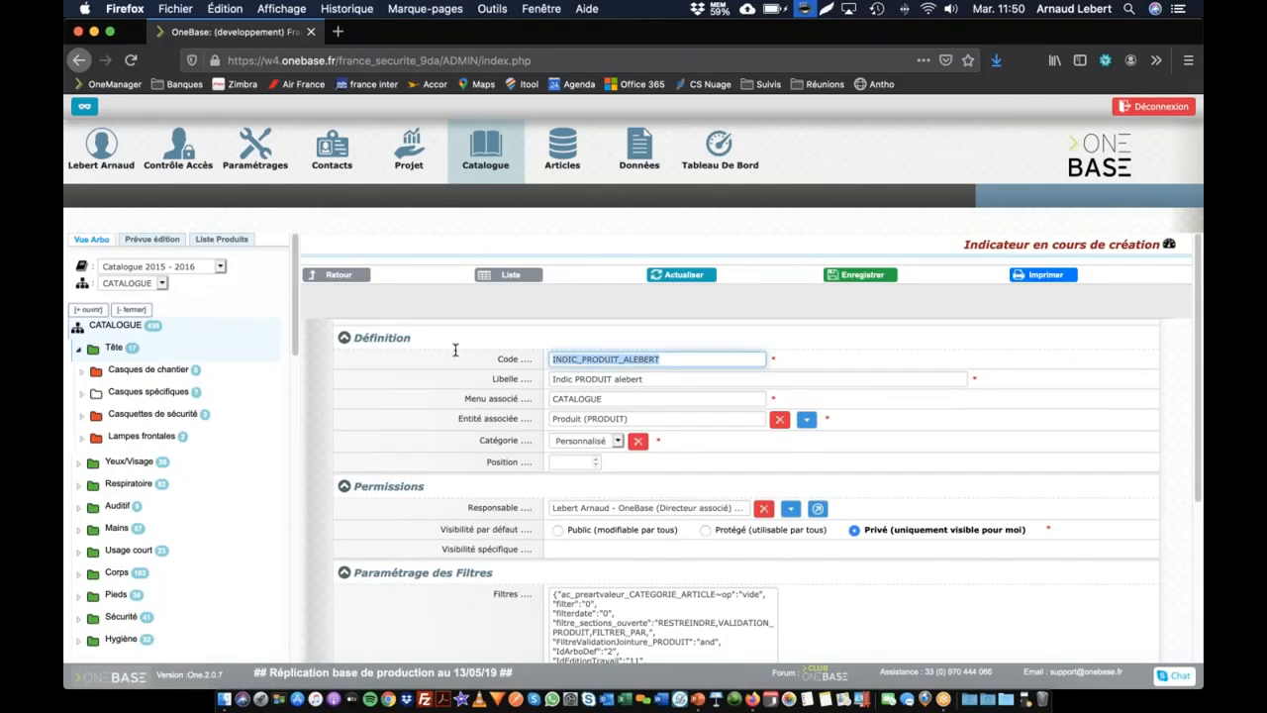
{"action": "type", "text": "INDI"}
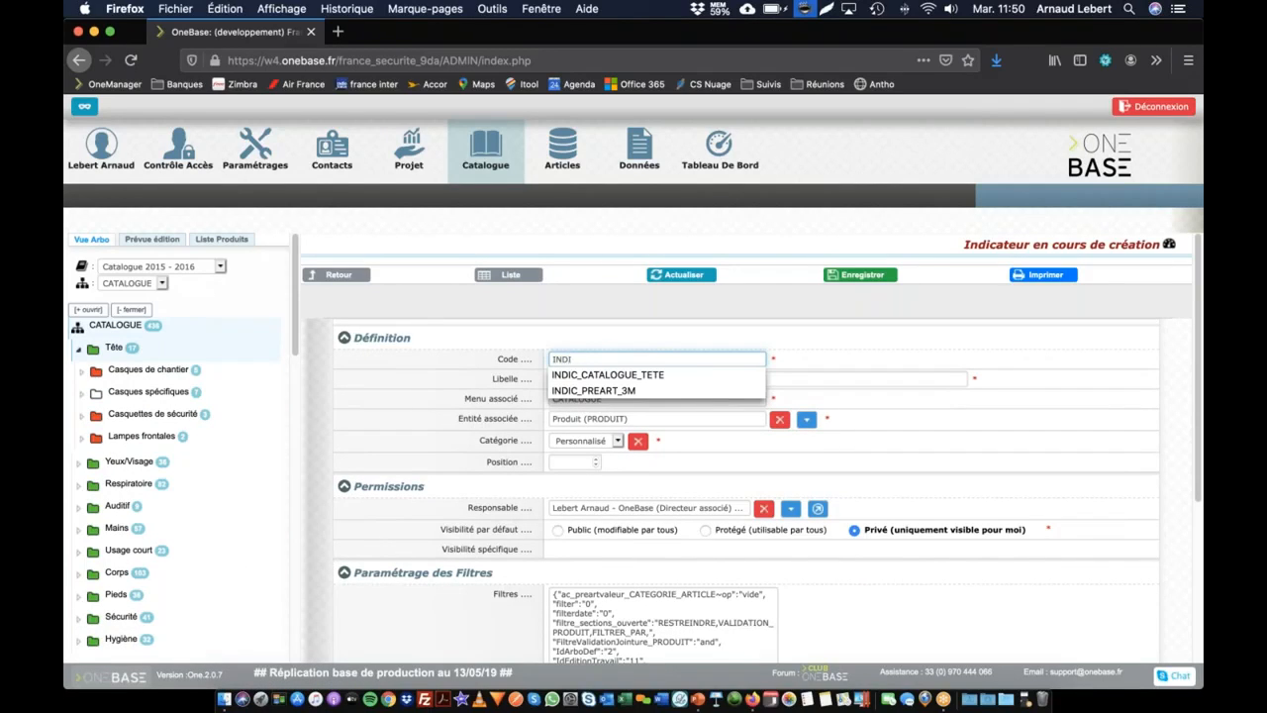
{"action": "type", "text": "C_PRODUIT_SANS_CATEG"}
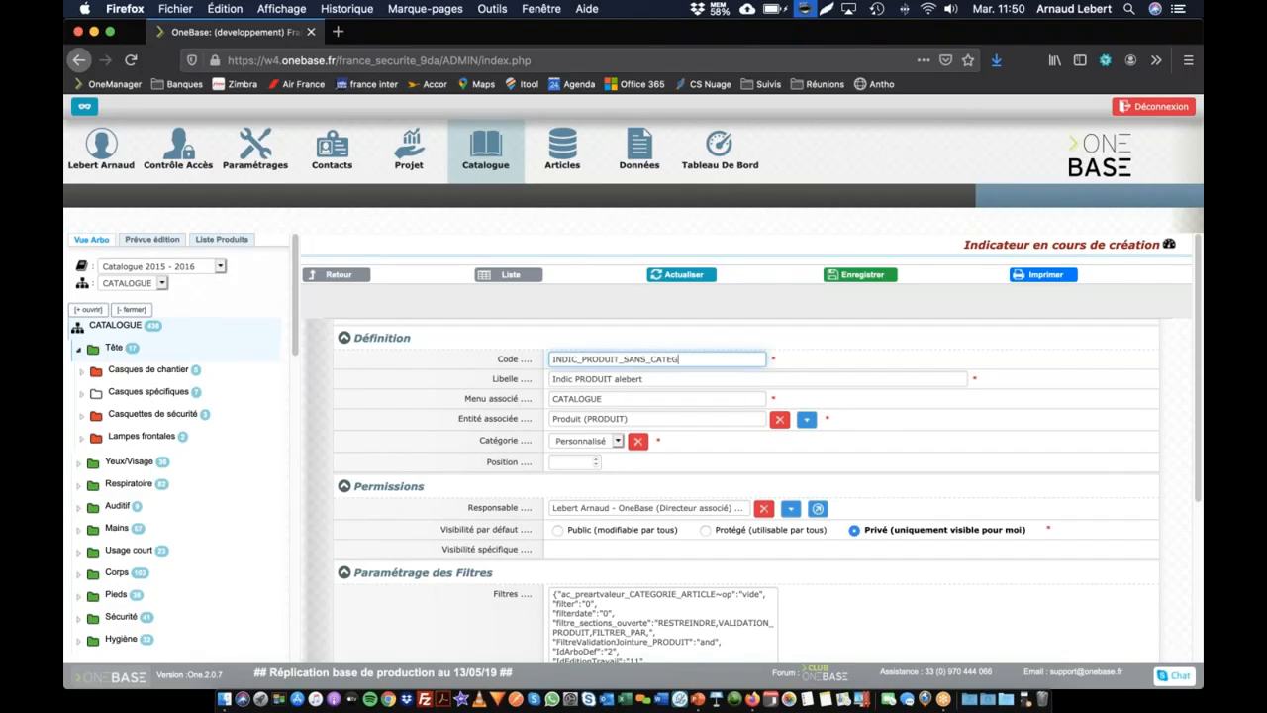
{"action": "type", "text": "E"}
{"action": "key", "text": "Tab"}
{"action": "type", "text": "Produite"}
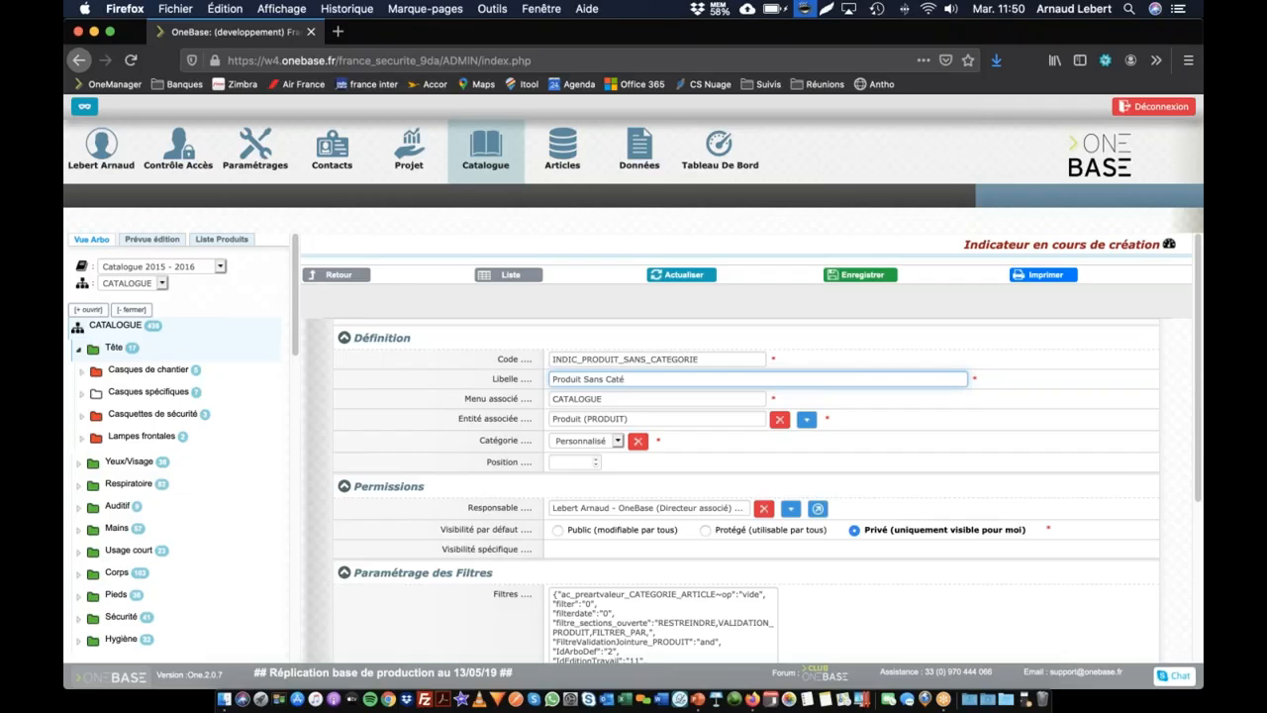
{"action": "key", "text": "Tab"}
{"action": "key", "text": "Tab"}
{"action": "key", "text": "Tab"}
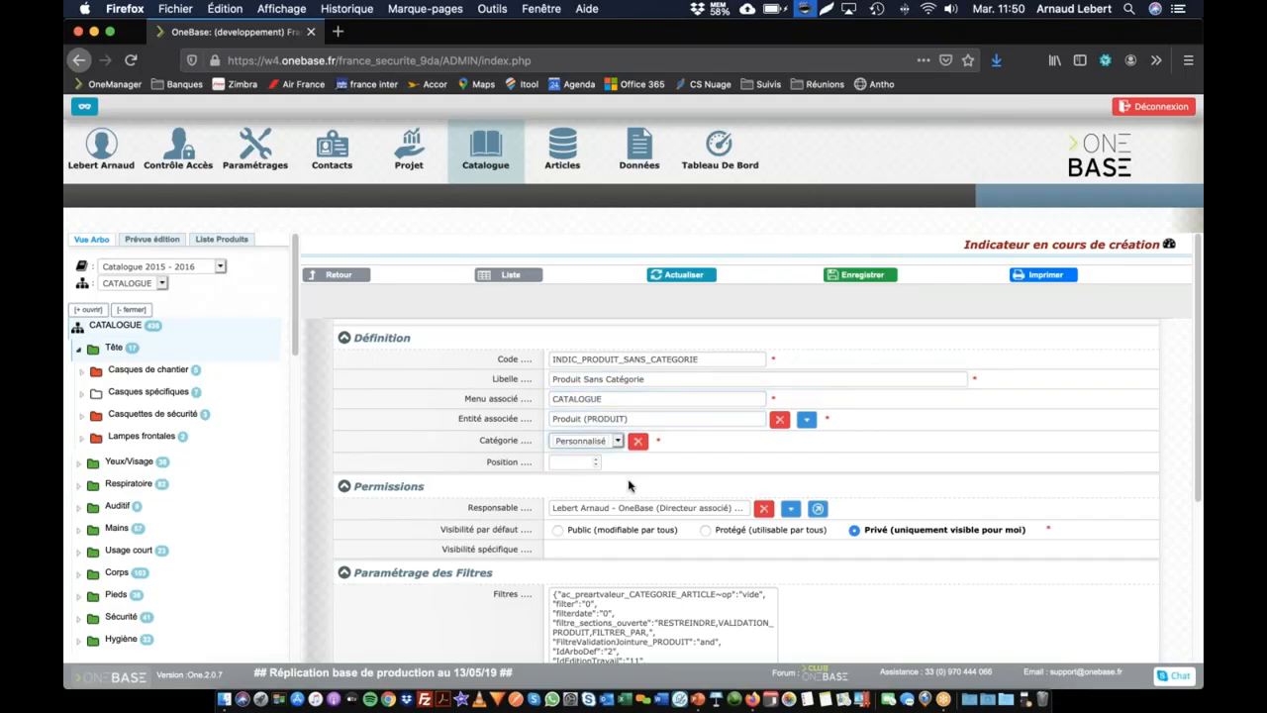
- Set the indicator's default visibility to Protégé, save it and check its tile on the dashboard
{"action": "scroll", "coordinate": [737, 376], "scroll_direction": "down", "scroll_amount": 3}
{"action": "left_click", "coordinate": [737, 376]}
{"action": "scroll", "coordinate": [709, 465], "scroll_direction": "down", "scroll_amount": 2}
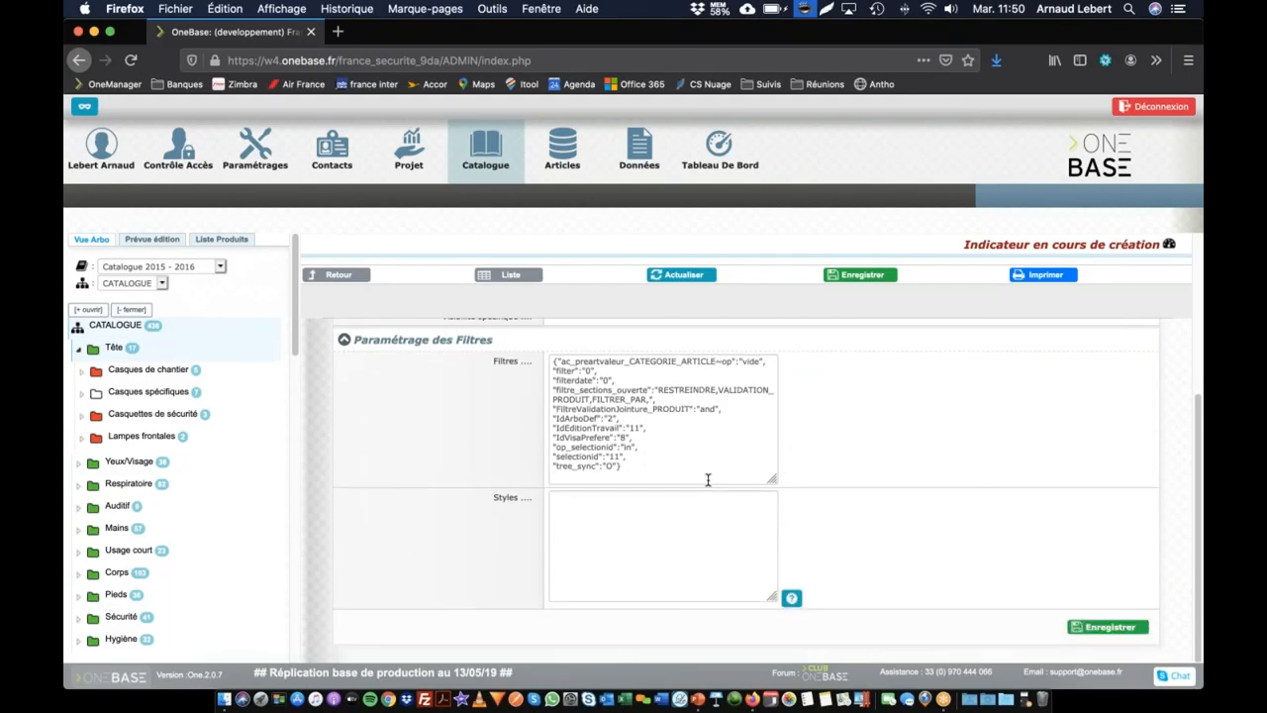
{"action": "left_click", "coordinate": [876, 280]}
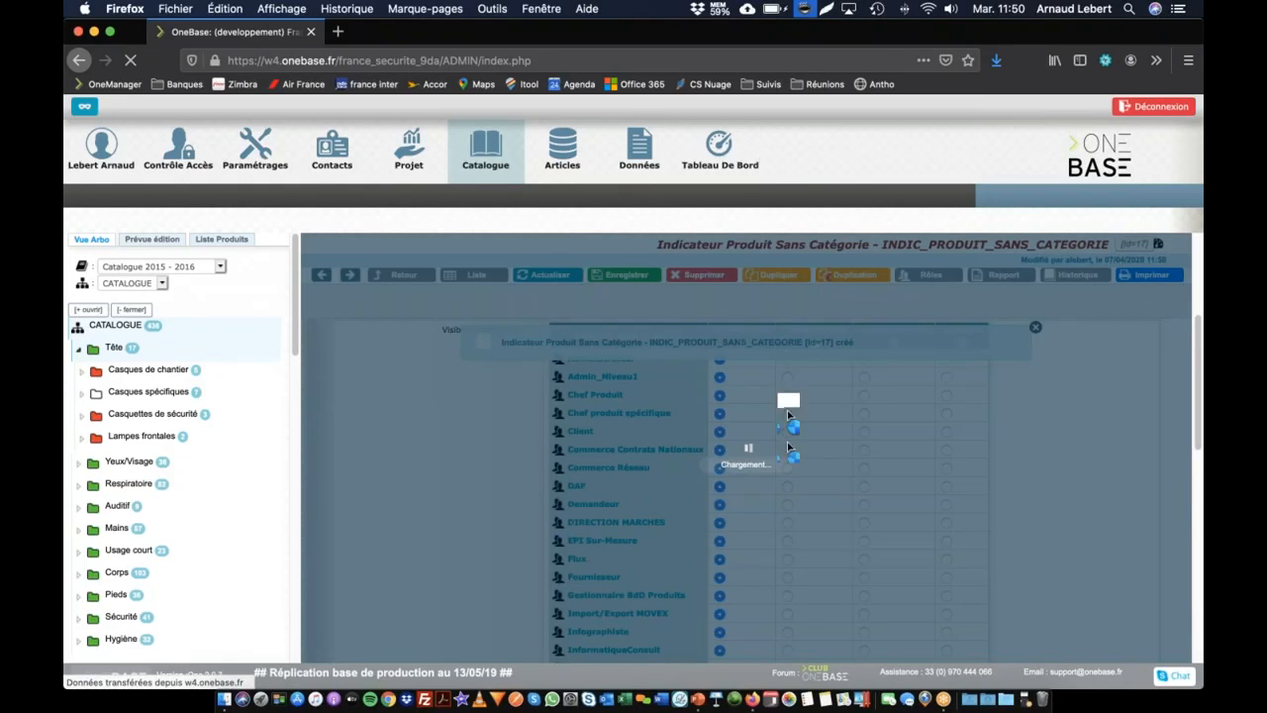
{"action": "scroll", "coordinate": [836, 401], "scroll_direction": "down", "scroll_amount": 1}
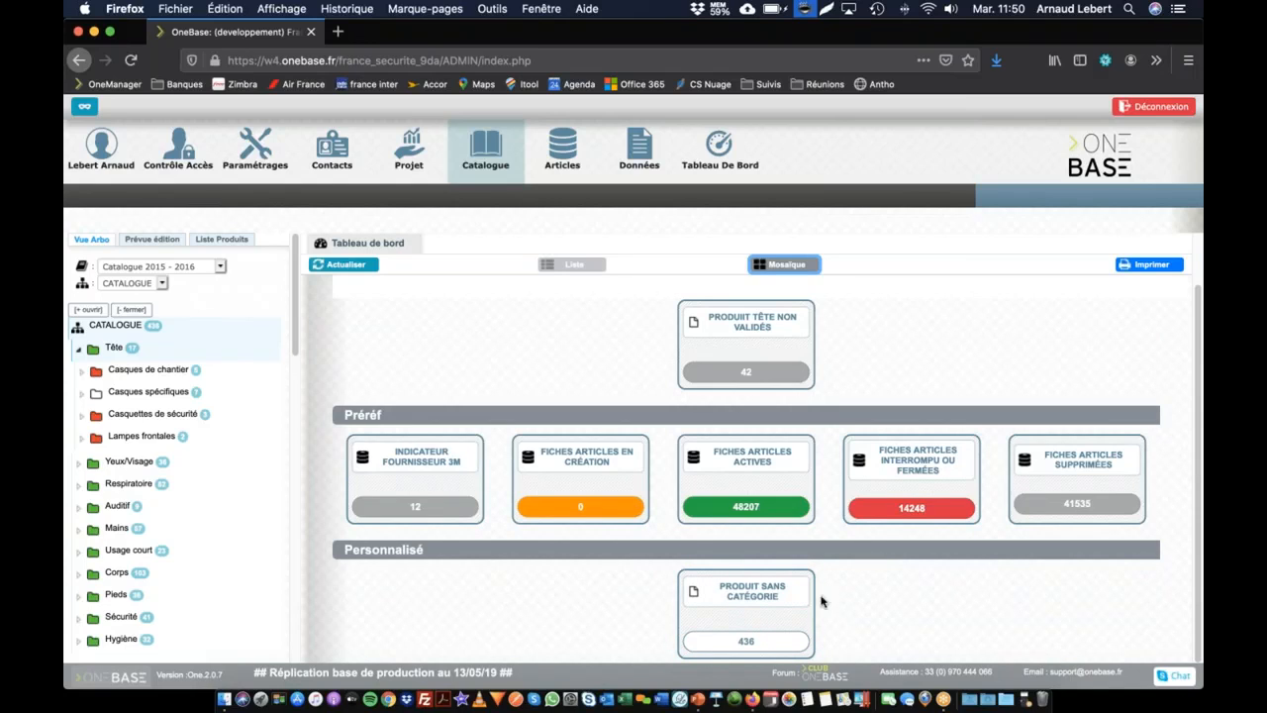
- Show the dashboard as a list and open the Produit Sans Catégorie indicator for editing
{"action": "left_click", "coordinate": [571, 265]}
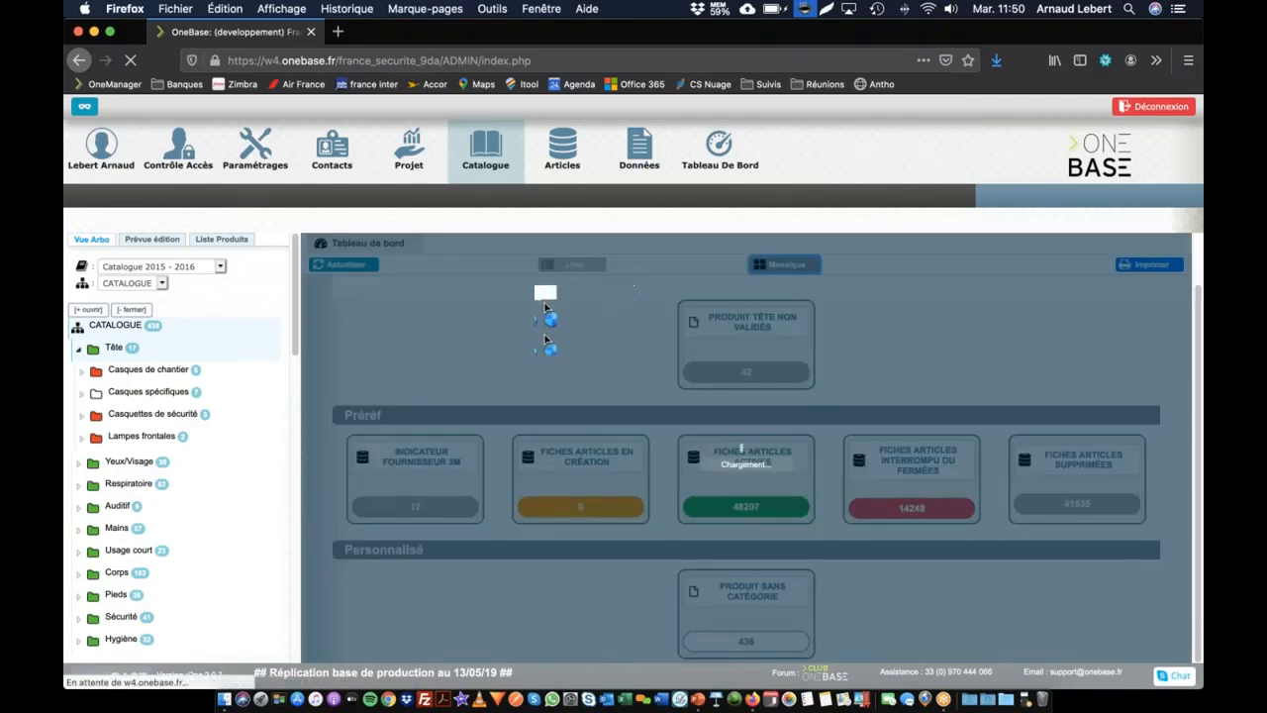
{"action": "scroll", "coordinate": [940, 433], "scroll_direction": "down", "scroll_amount": 1}
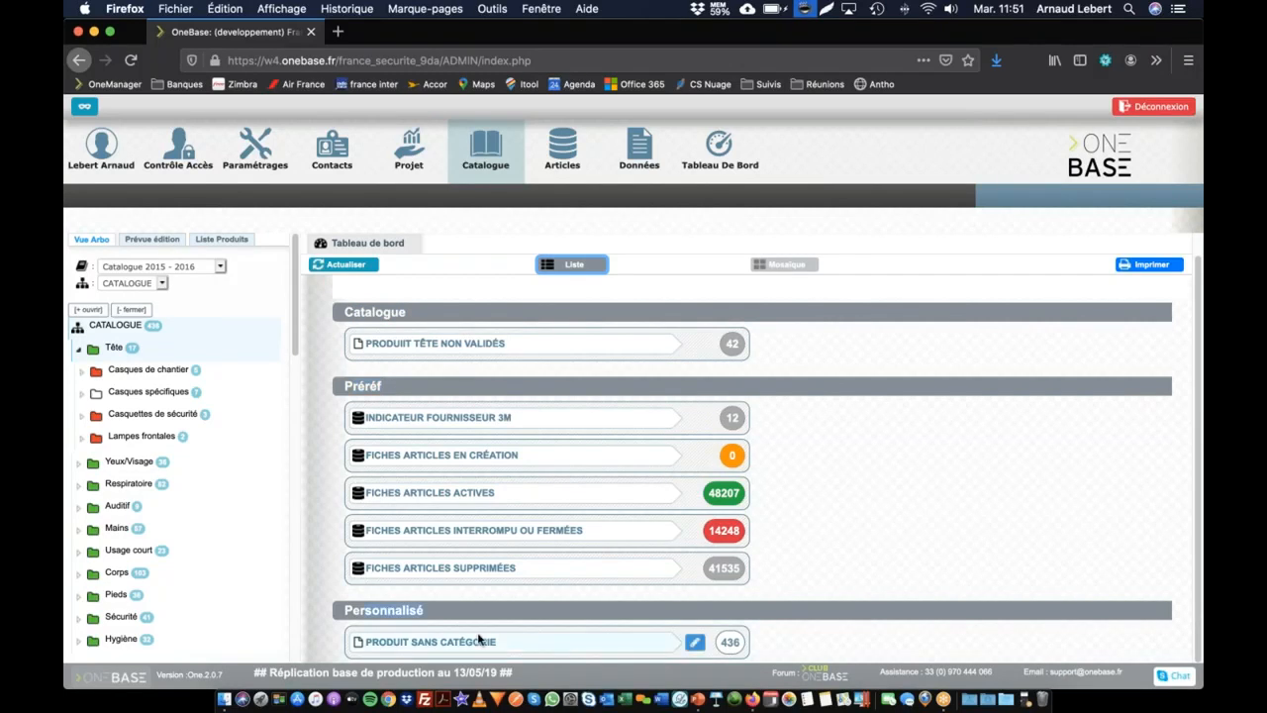
{"action": "left_click", "coordinate": [701, 651]}
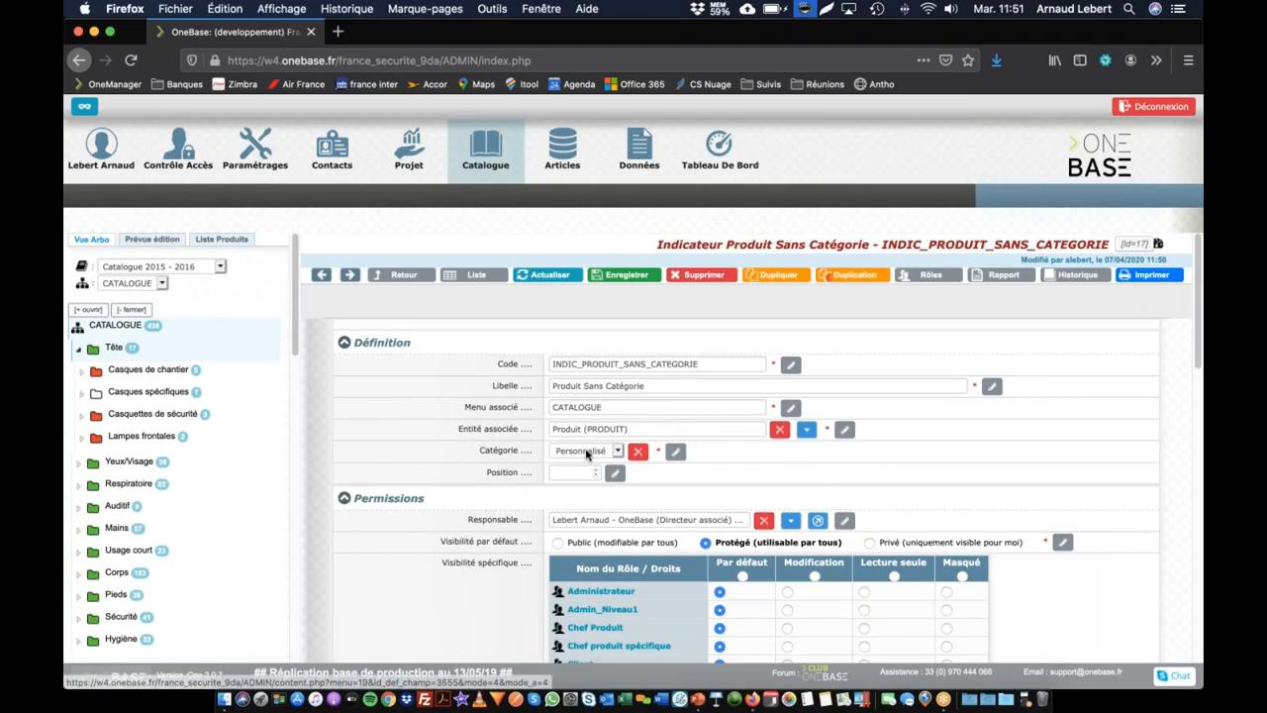
- Check the indicator's category choices, then open the Catégorie field's SYS_CATEGORIE_INDICATEUR list of values for modification
{"action": "left_click", "coordinate": [584, 450]}
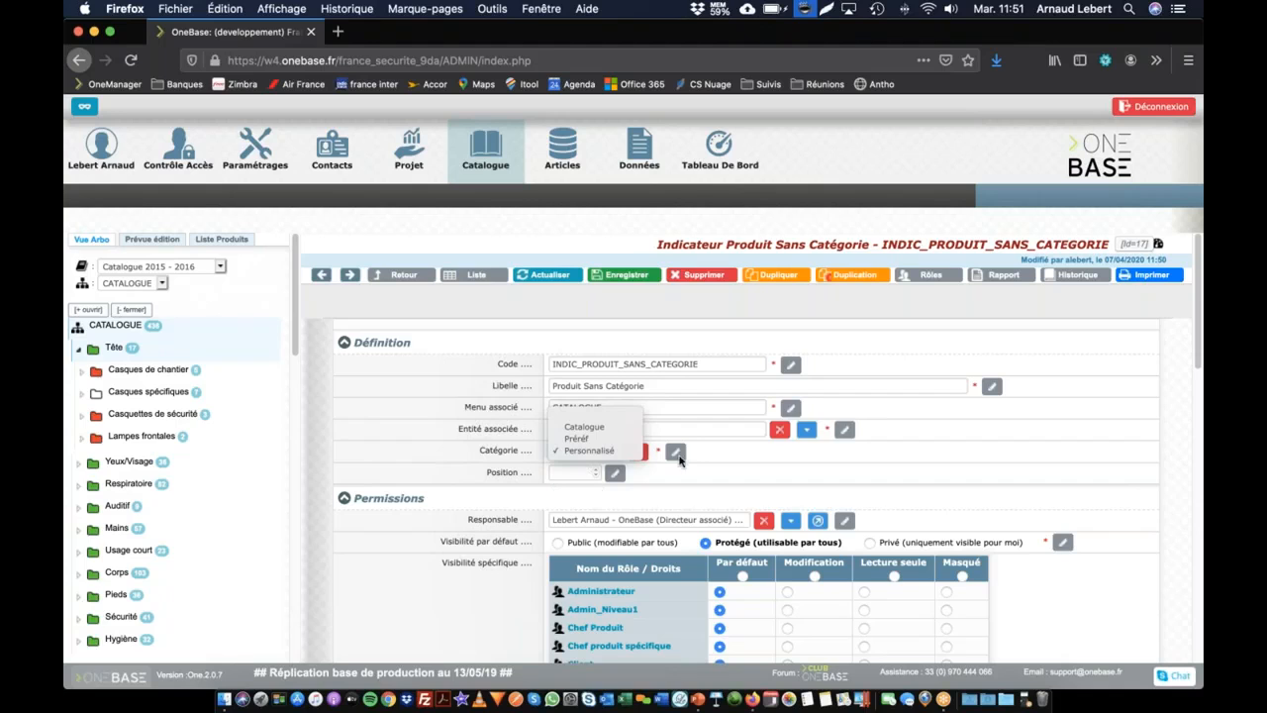
{"action": "left_click", "coordinate": [767, 457]}
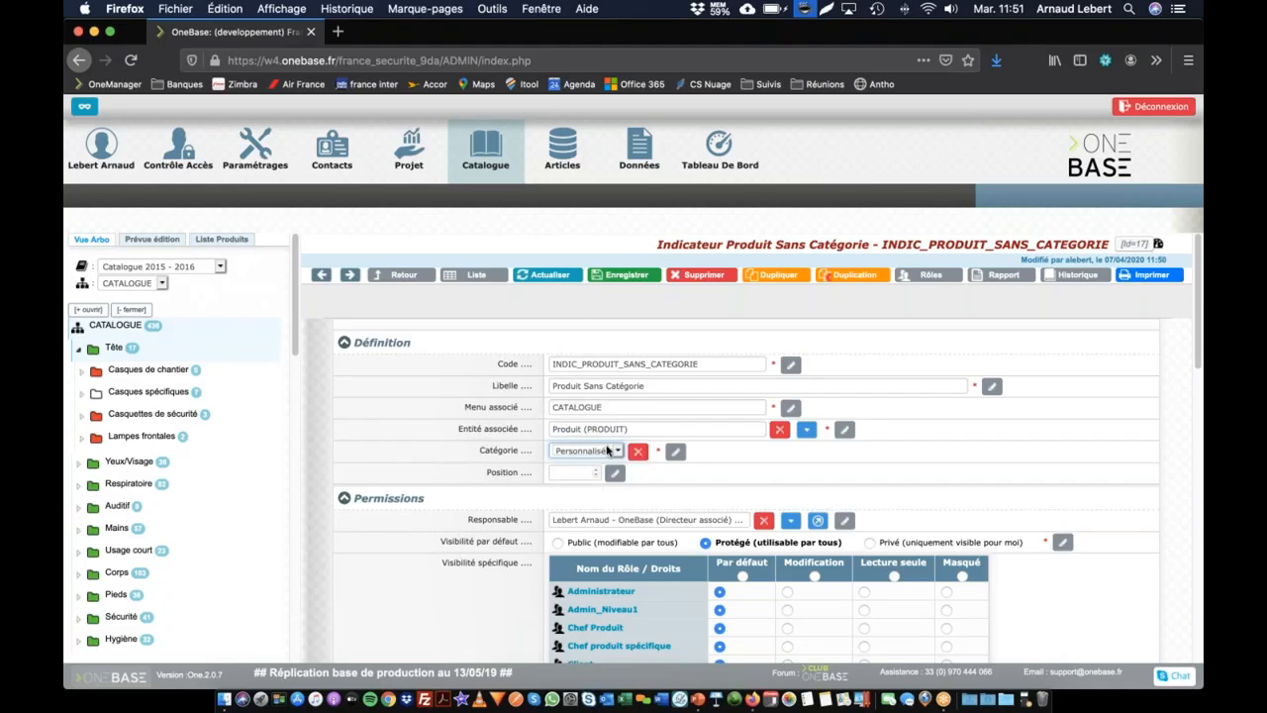
{"action": "left_click", "coordinate": [503, 454]}
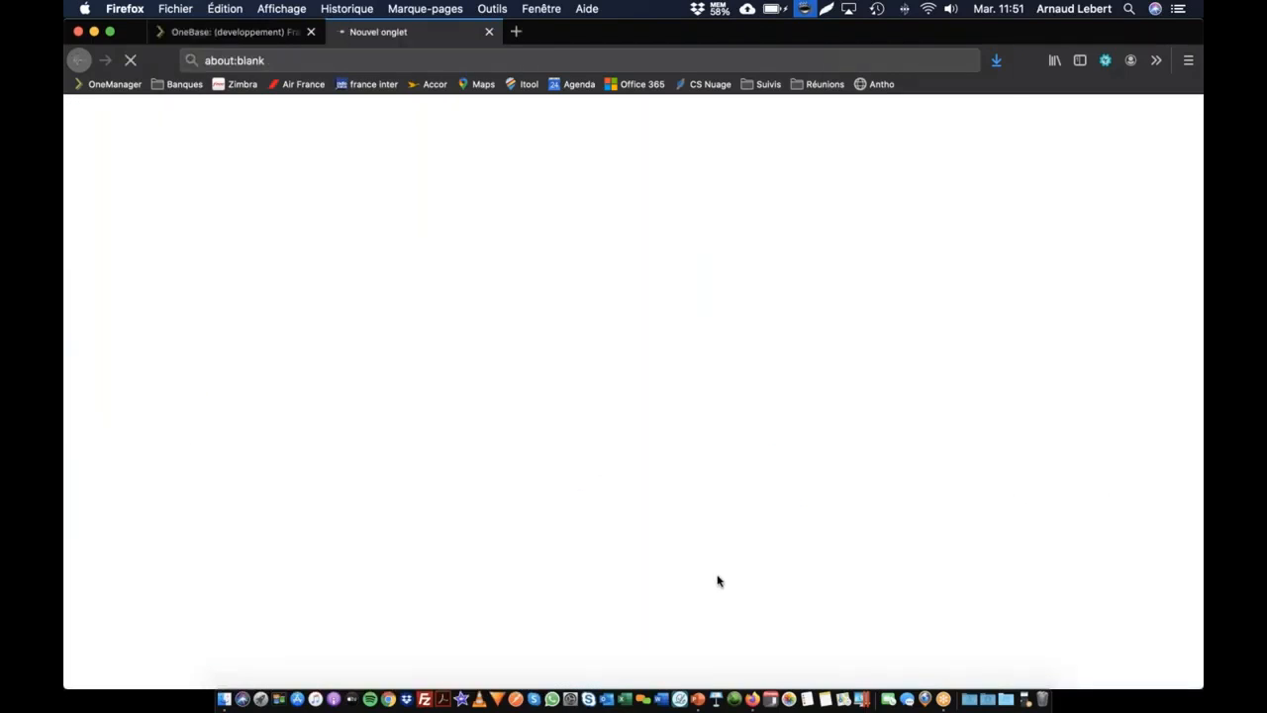
{"action": "scroll", "coordinate": [478, 503], "scroll_direction": "down", "scroll_amount": 3}
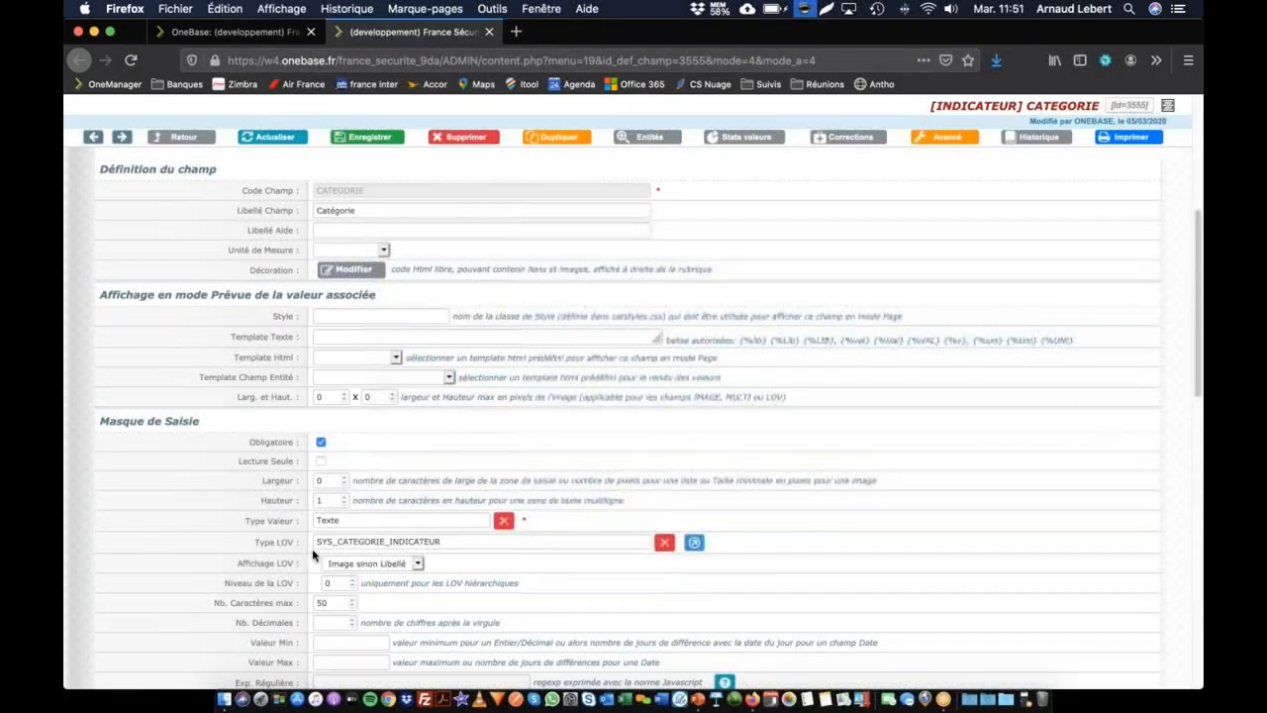
{"action": "left_click_drag", "start_coordinate": [317, 540], "coordinate": [437, 541]}
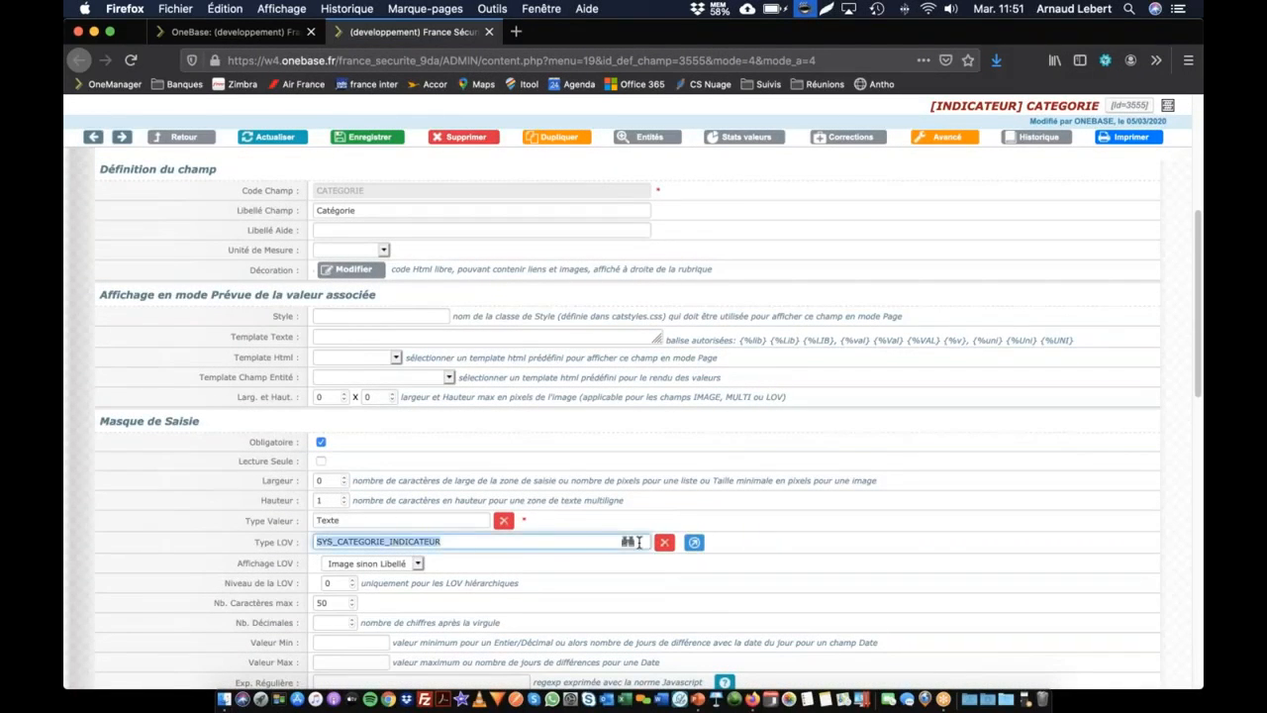
{"action": "left_click", "coordinate": [695, 542]}
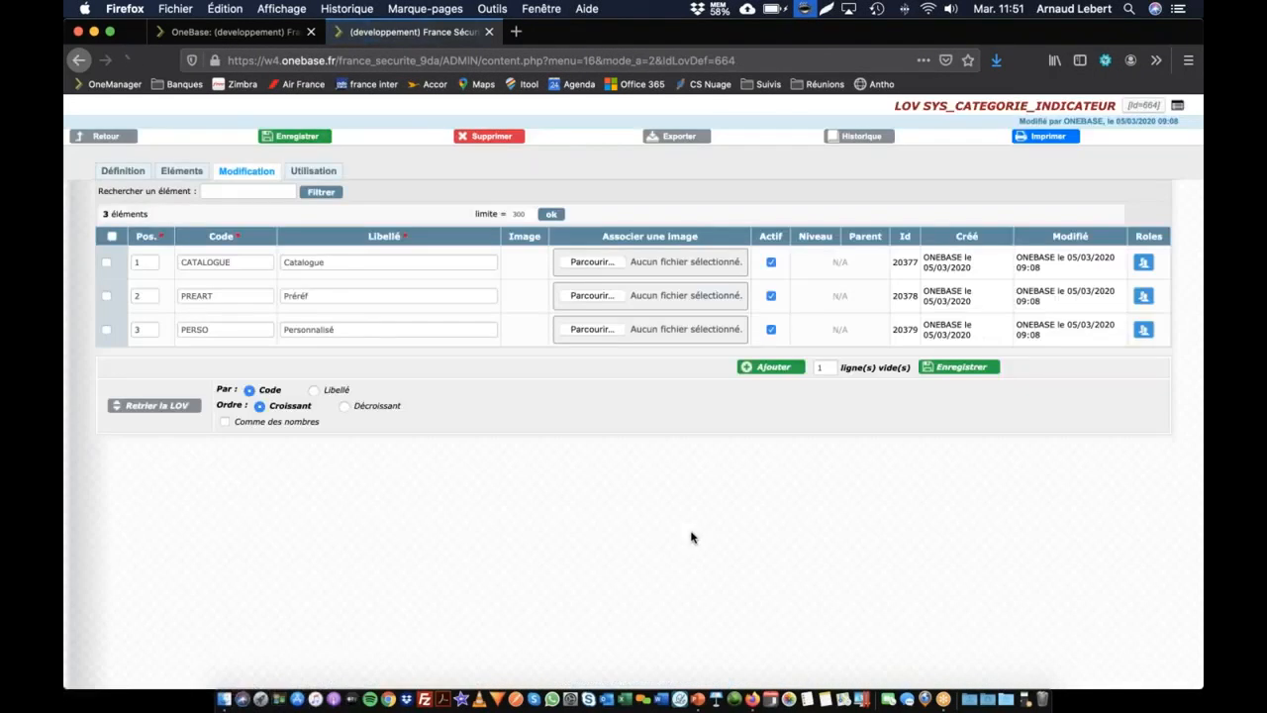
- Add an element to the list of values with position 4, code METIER and label Métier
{"action": "double_click", "coordinate": [144, 329]}
{"action": "left_click", "coordinate": [778, 367]}
{"action": "left_click", "coordinate": [151, 362]}
{"action": "type", "text": "4"}
{"action": "key", "text": "Tab"}
{"action": "key", "text": "Tab"}
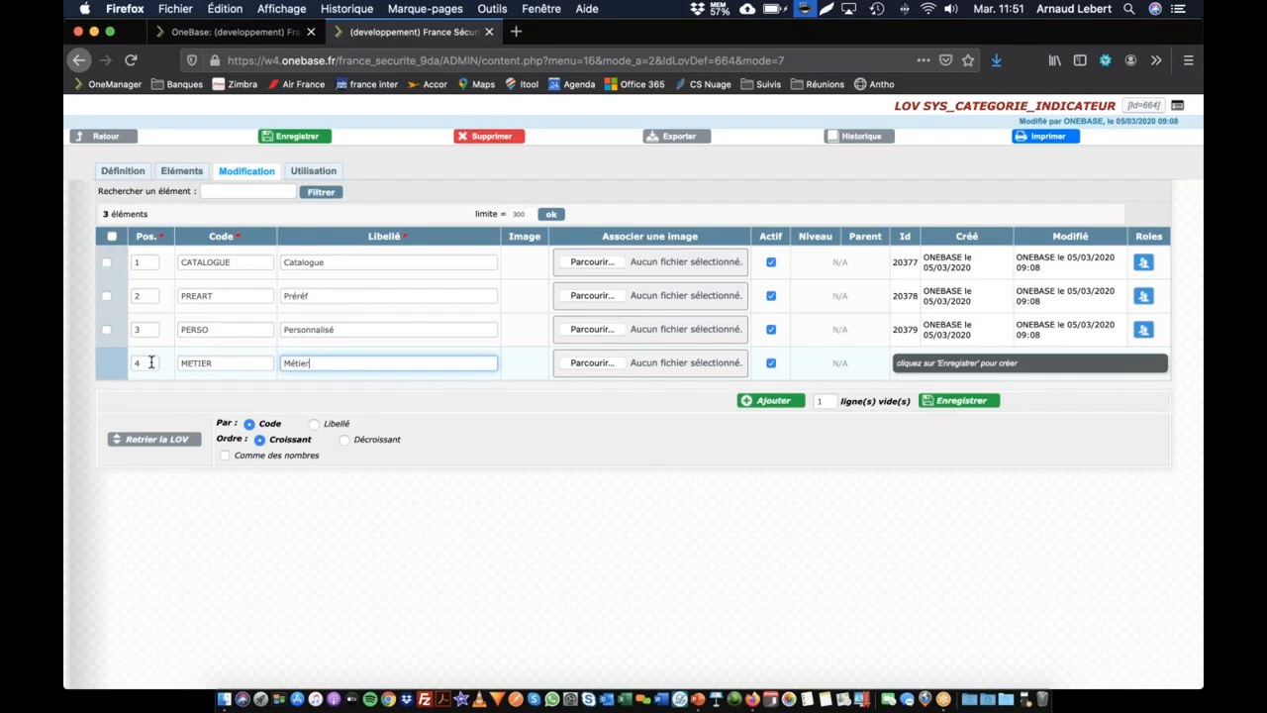
- Reorder the list of values to Métier 1, Catalogue 2, Préréf 3 and Personnalisé 4, and save it
{"action": "left_click_drag", "start_coordinate": [148, 364], "coordinate": [65, 350]}
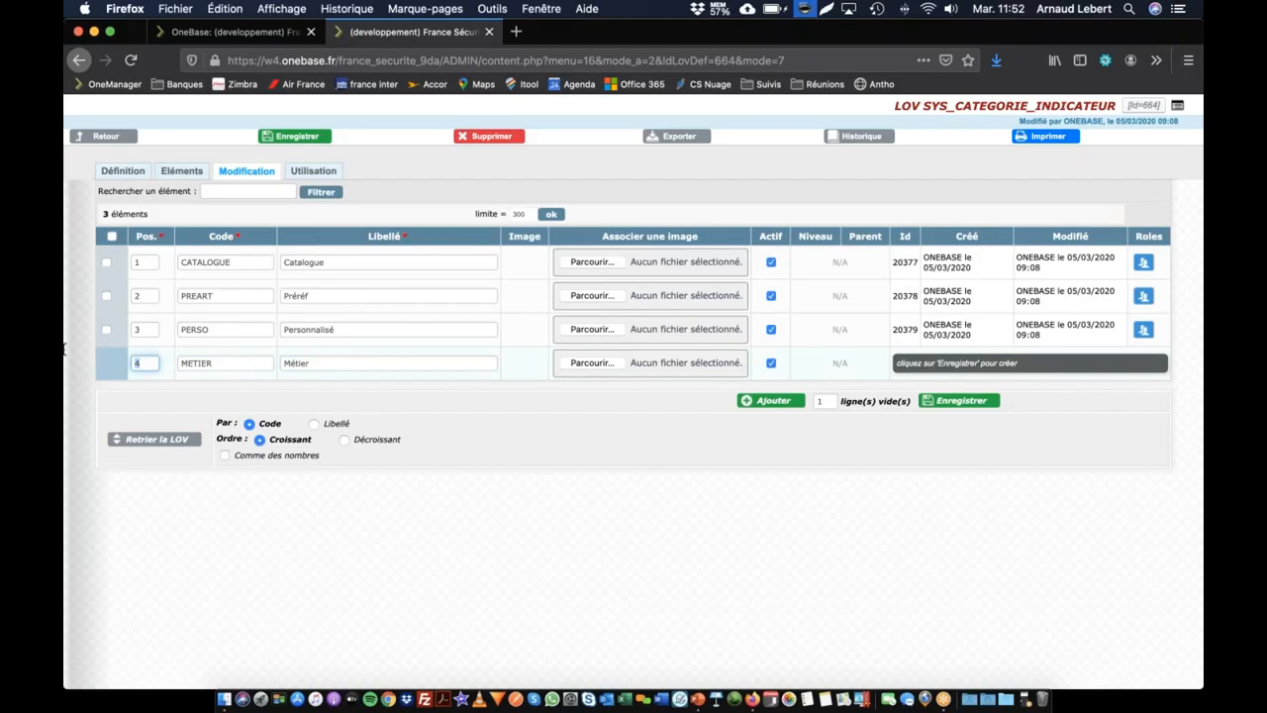
{"action": "type", "text": "1"}
{"action": "left_click_drag", "start_coordinate": [144, 262], "coordinate": [123, 329]}
{"action": "type", "text": "3"}
{"action": "type", "text": "4"}
{"action": "left_click", "coordinate": [959, 400]}
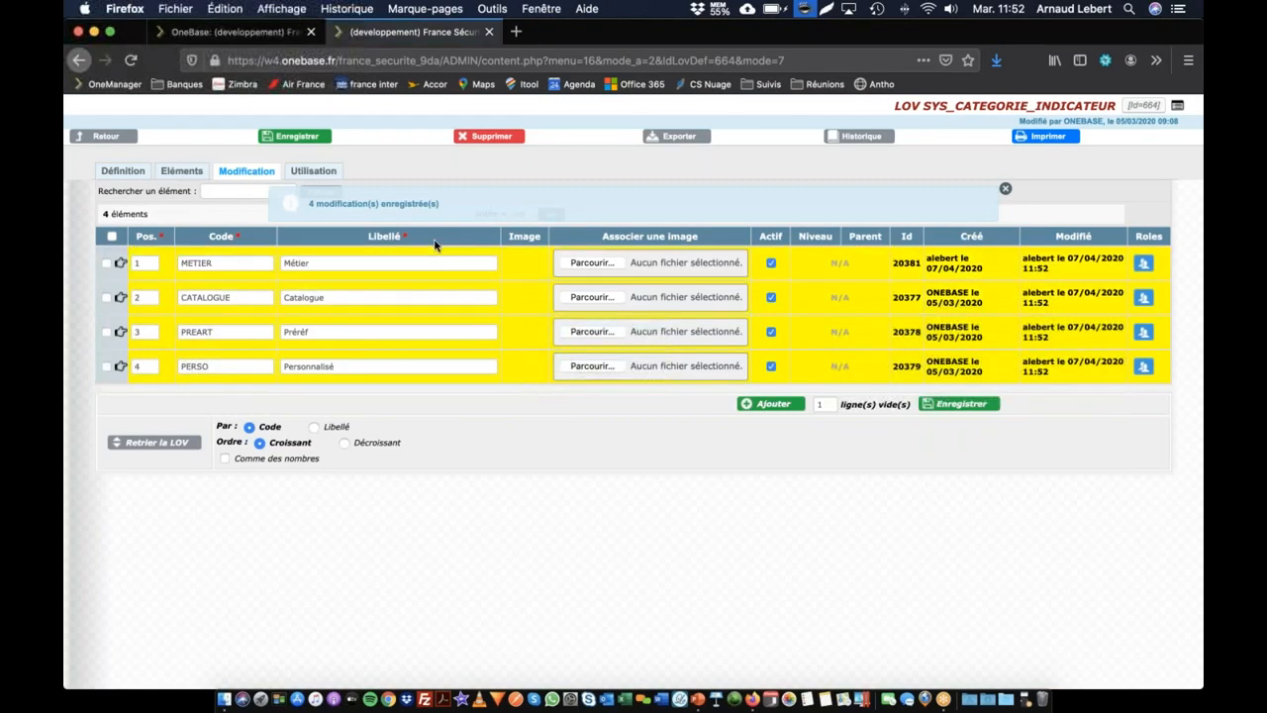
- Return to the OneBase dashboard and reopen the Produit Sans Catégorie indicator for editing
{"action": "left_click", "coordinate": [277, 33]}
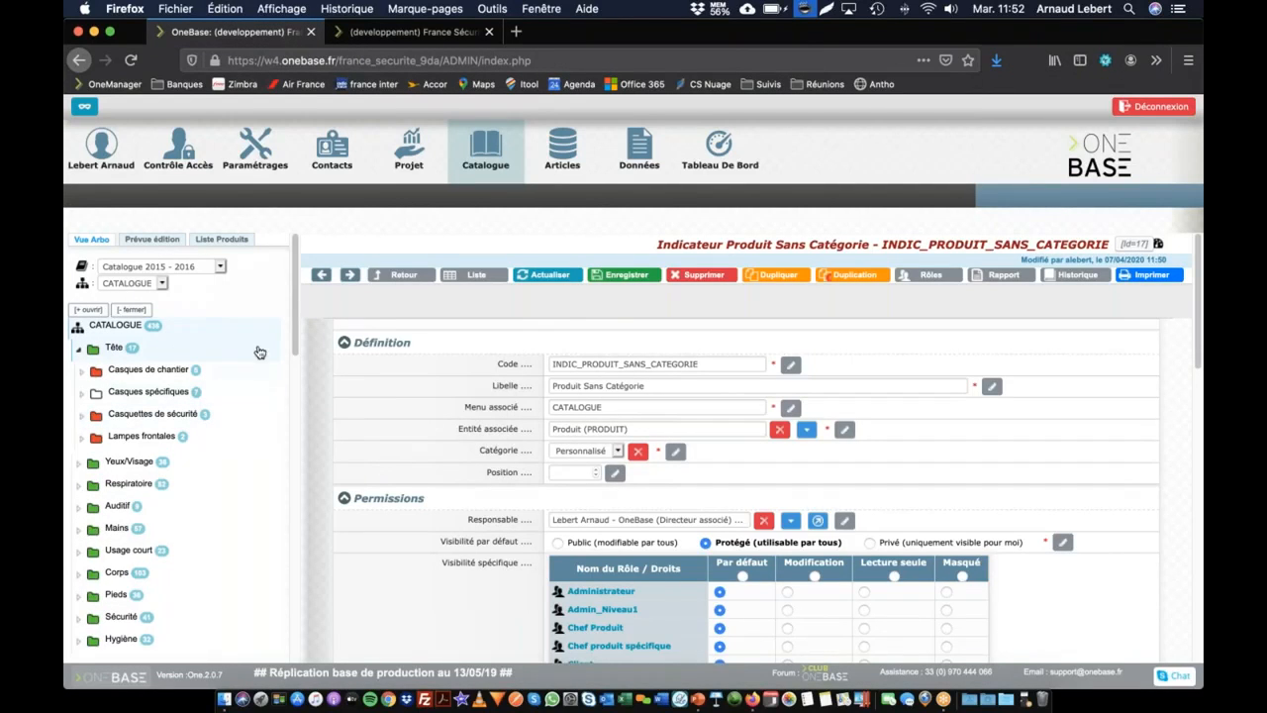
{"action": "left_click", "coordinate": [749, 150]}
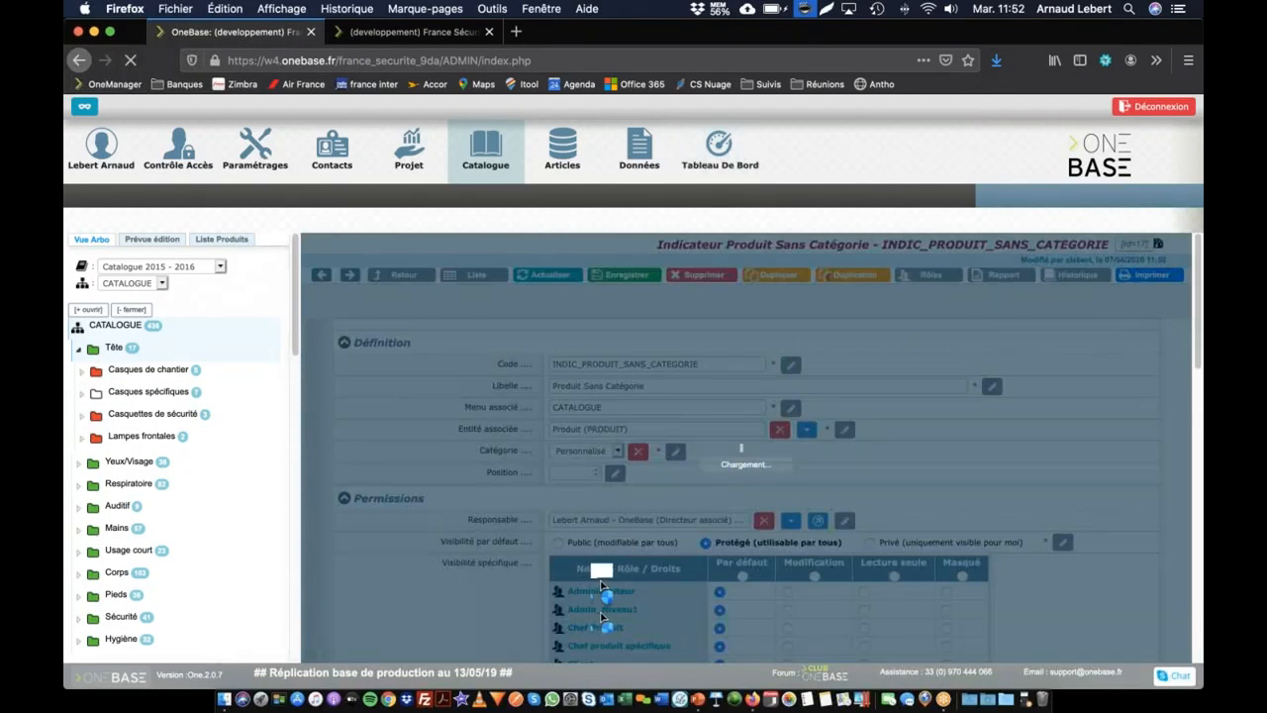
{"action": "scroll", "coordinate": [627, 556], "scroll_direction": "down", "scroll_amount": 1}
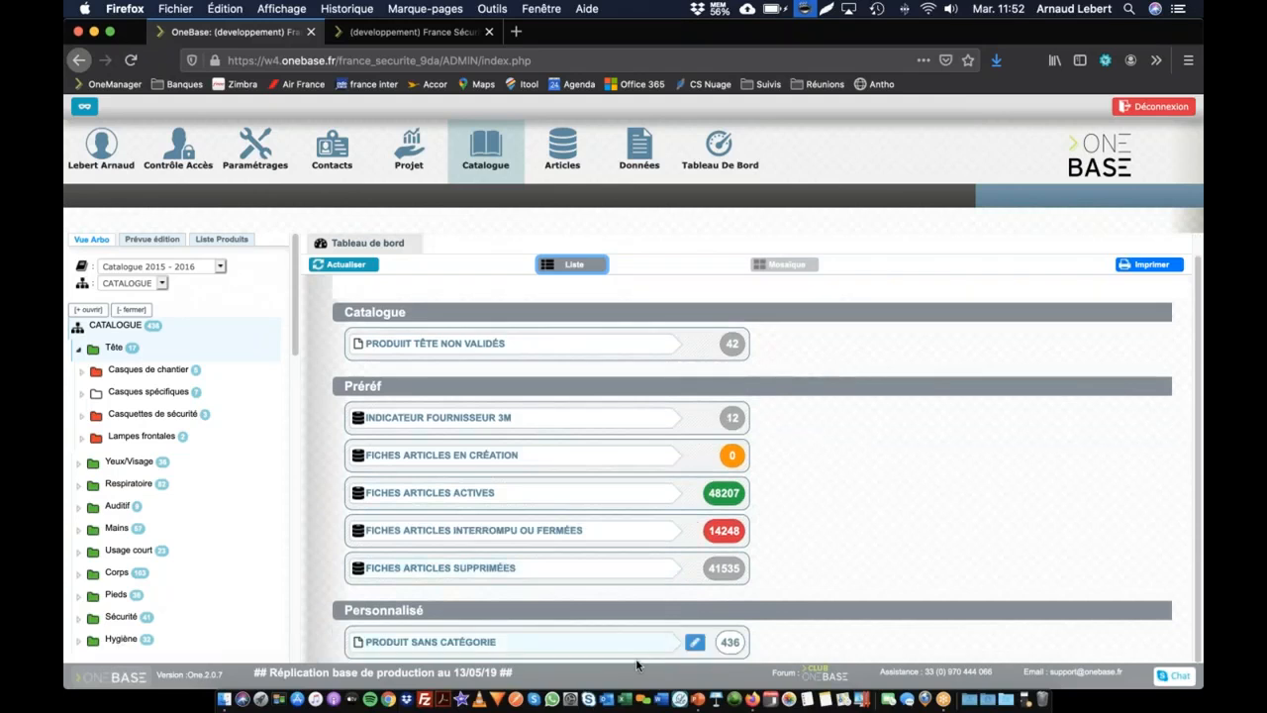
{"action": "left_click", "coordinate": [695, 644]}
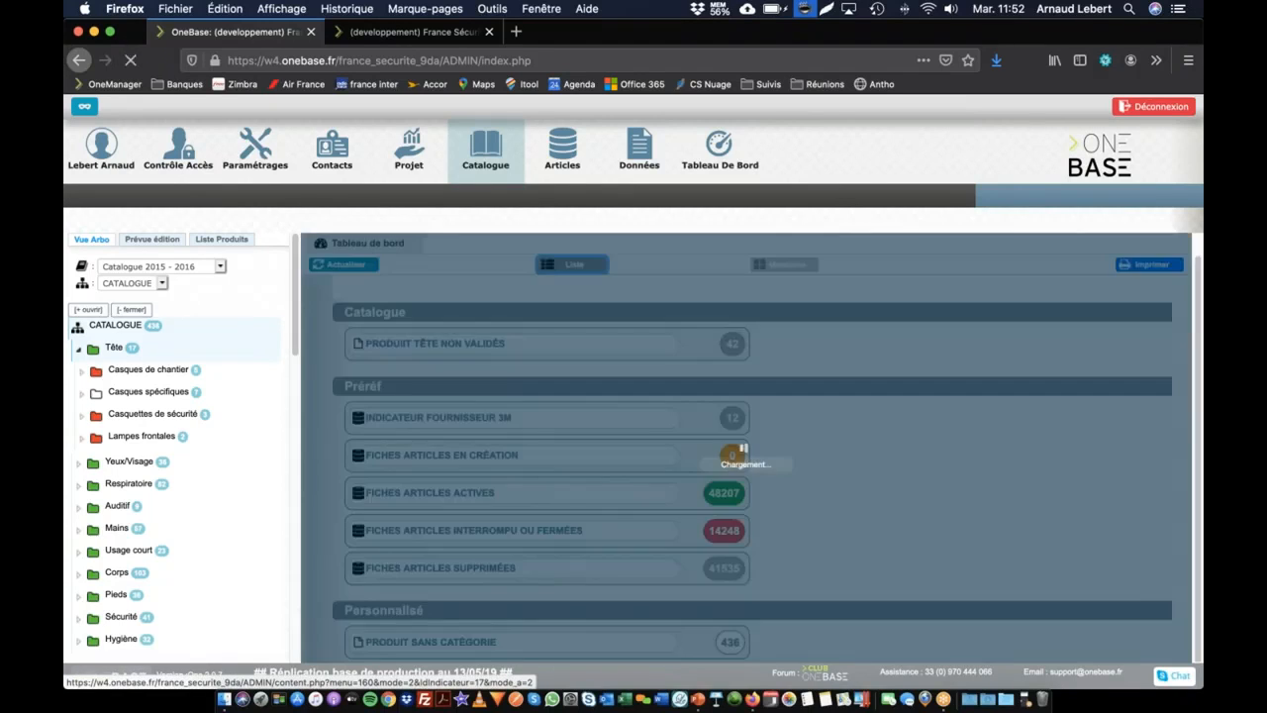
- Set the indicator's Catégorie to Métier, save it and return to the dashboard
{"action": "left_click", "coordinate": [586, 450]}
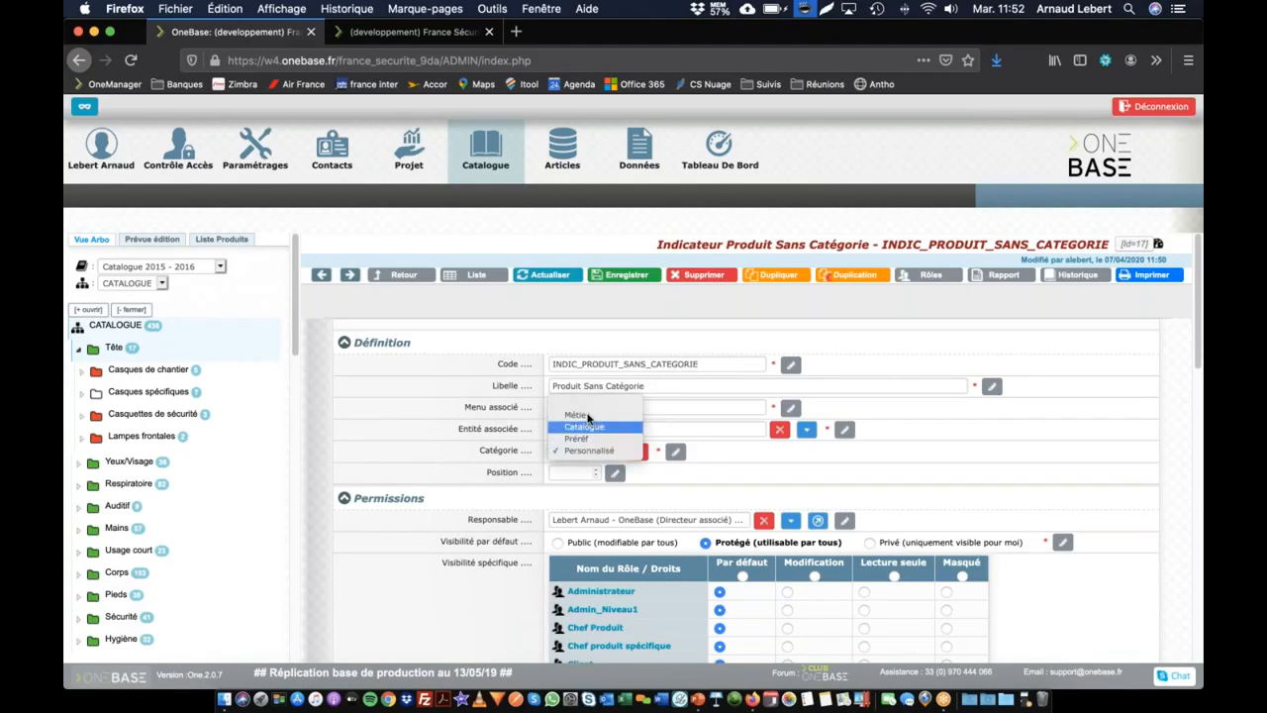
{"action": "left_click", "coordinate": [592, 419]}
{"action": "left_click", "coordinate": [625, 275]}
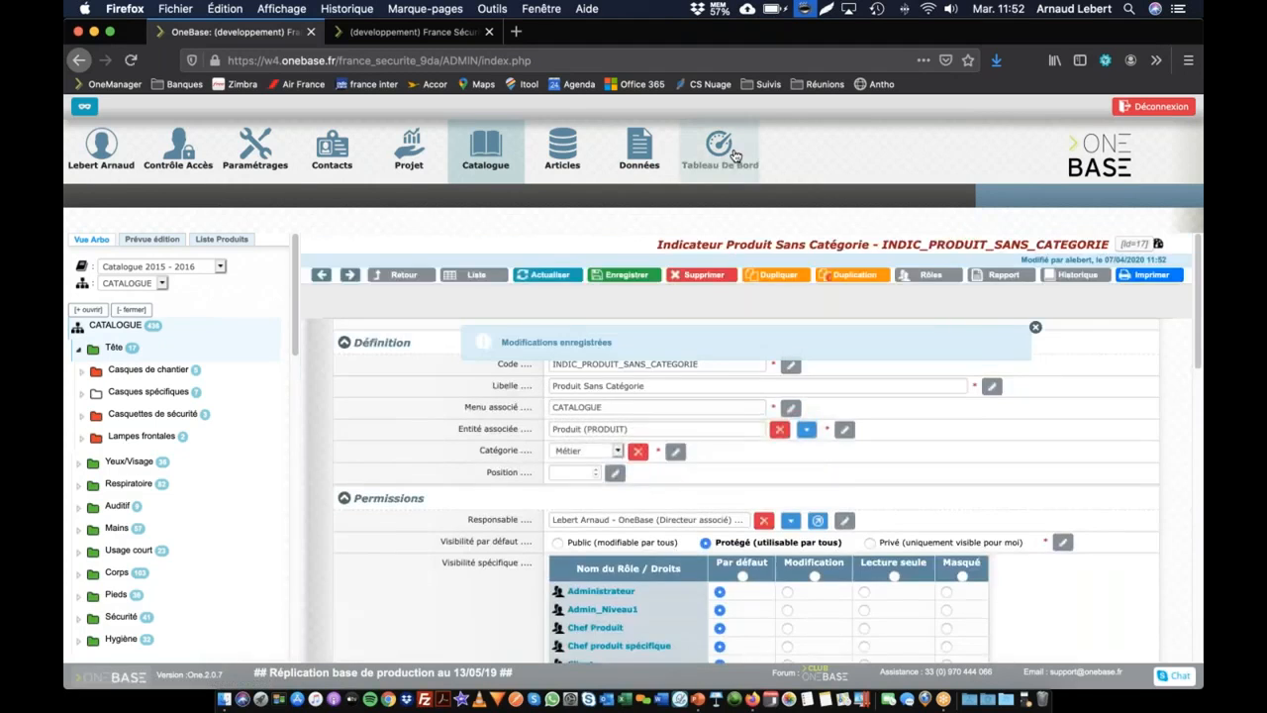
{"action": "left_click", "coordinate": [734, 155]}
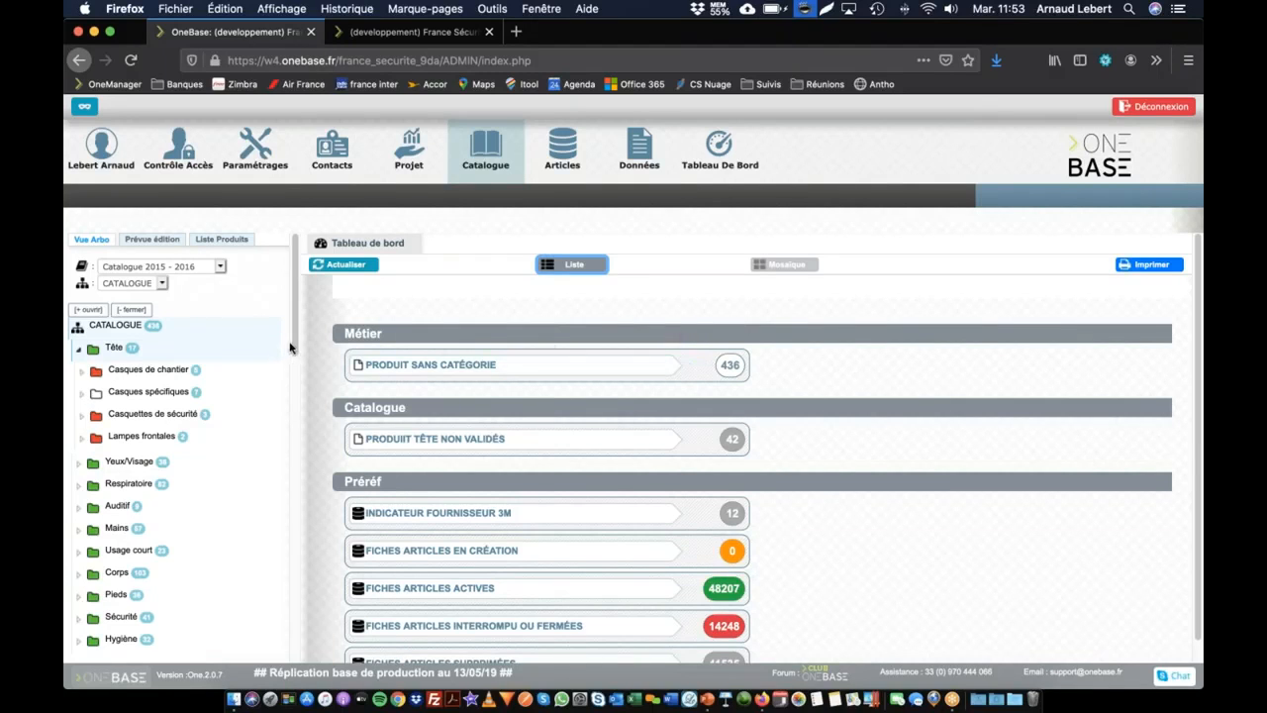
- Open the Catalogue 2015 - 2016 edition's record from the catalogue filters and highlight its ID
{"action": "left_click_drag", "start_coordinate": [295, 345], "coordinate": [151, 443]}
{"action": "left_click", "coordinate": [154, 444]}
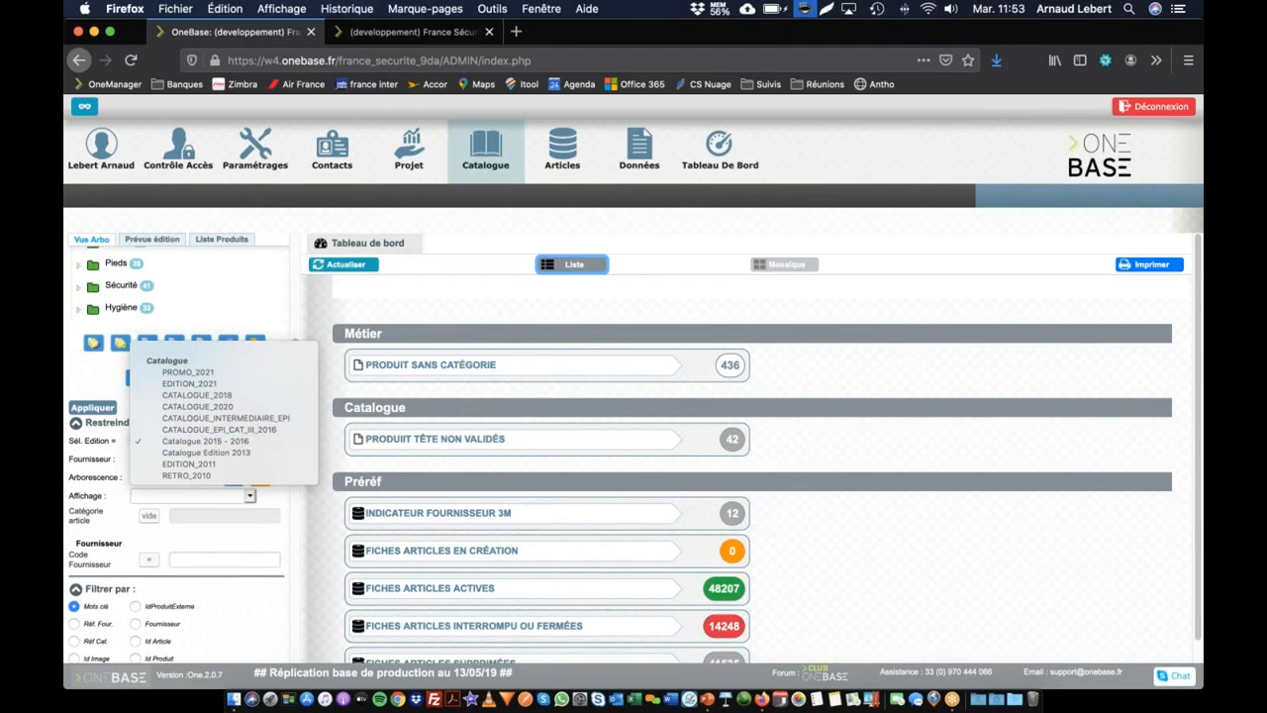
{"action": "left_click", "coordinate": [118, 447]}
{"action": "scroll", "coordinate": [560, 511], "scroll_direction": "down", "scroll_amount": 1}
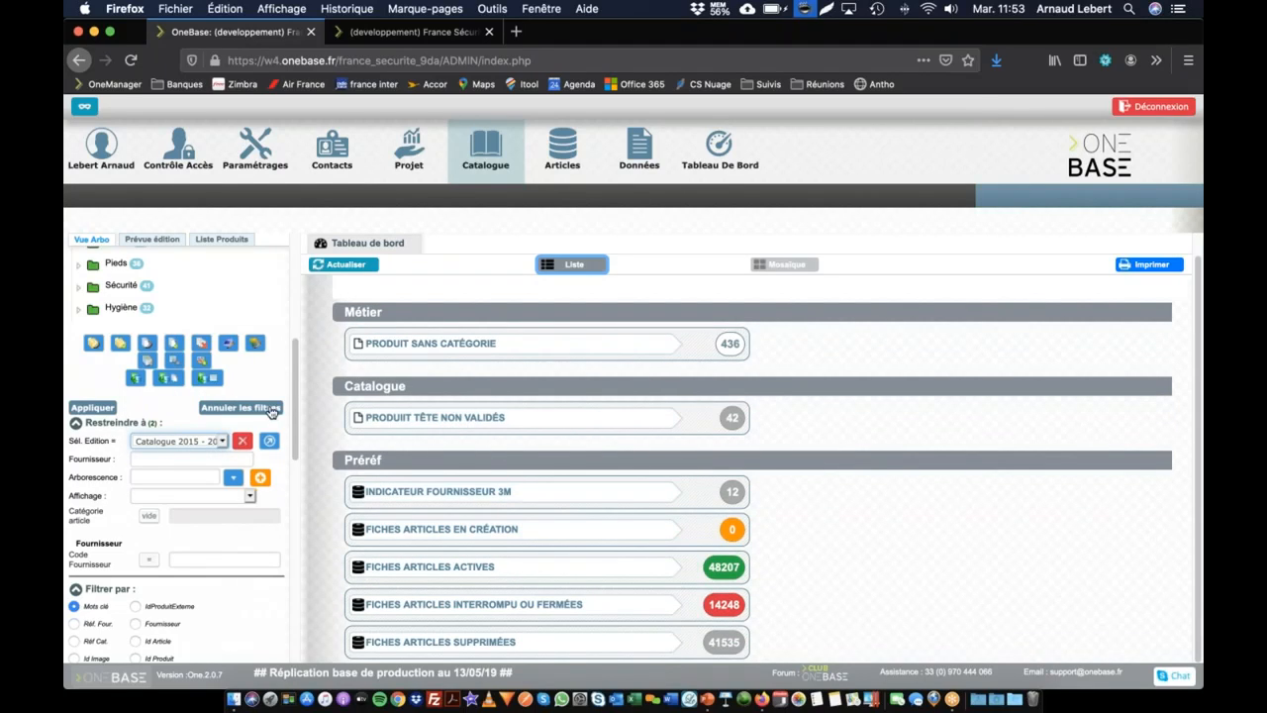
{"action": "left_click", "coordinate": [158, 443]}
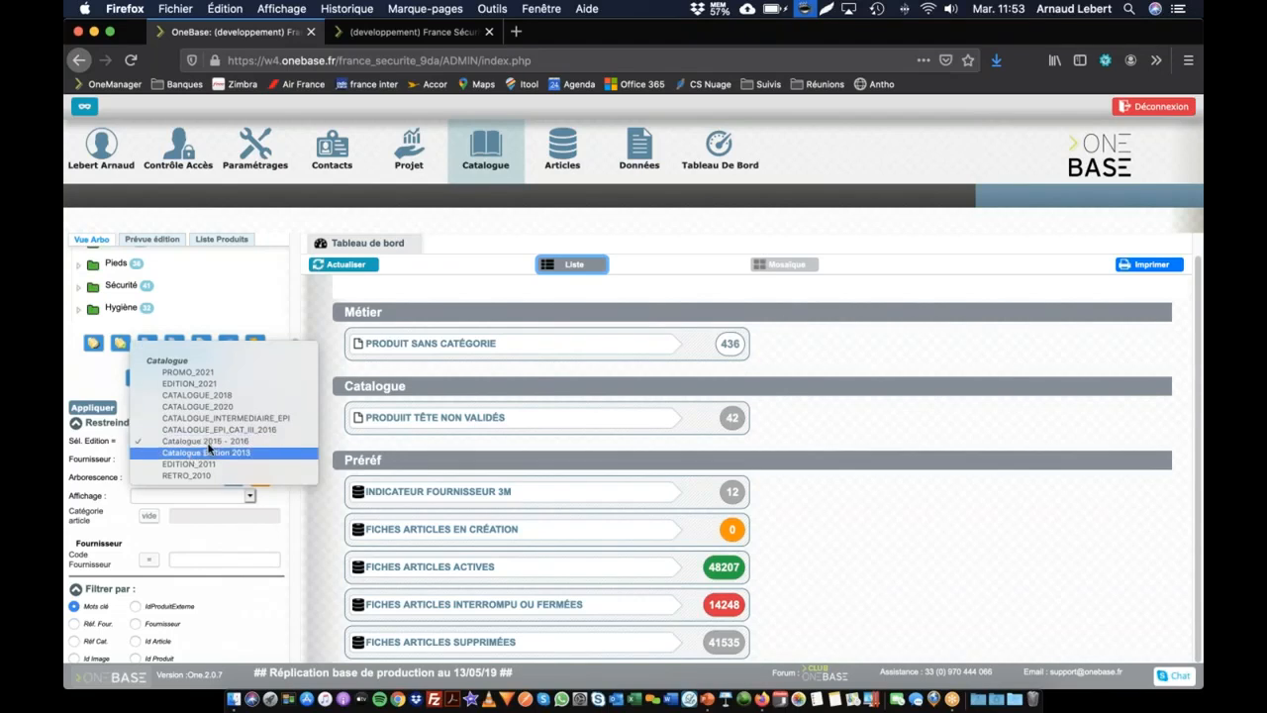
{"action": "left_click", "coordinate": [249, 442]}
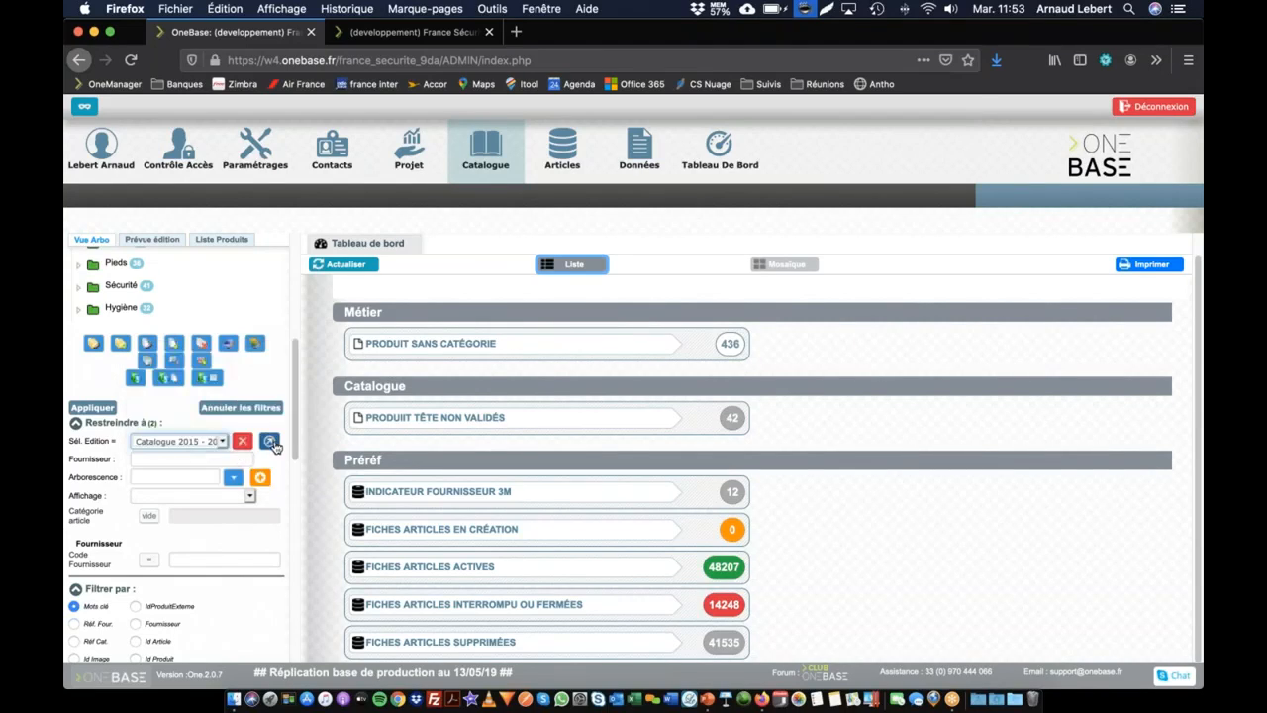
{"action": "left_click", "coordinate": [268, 441]}
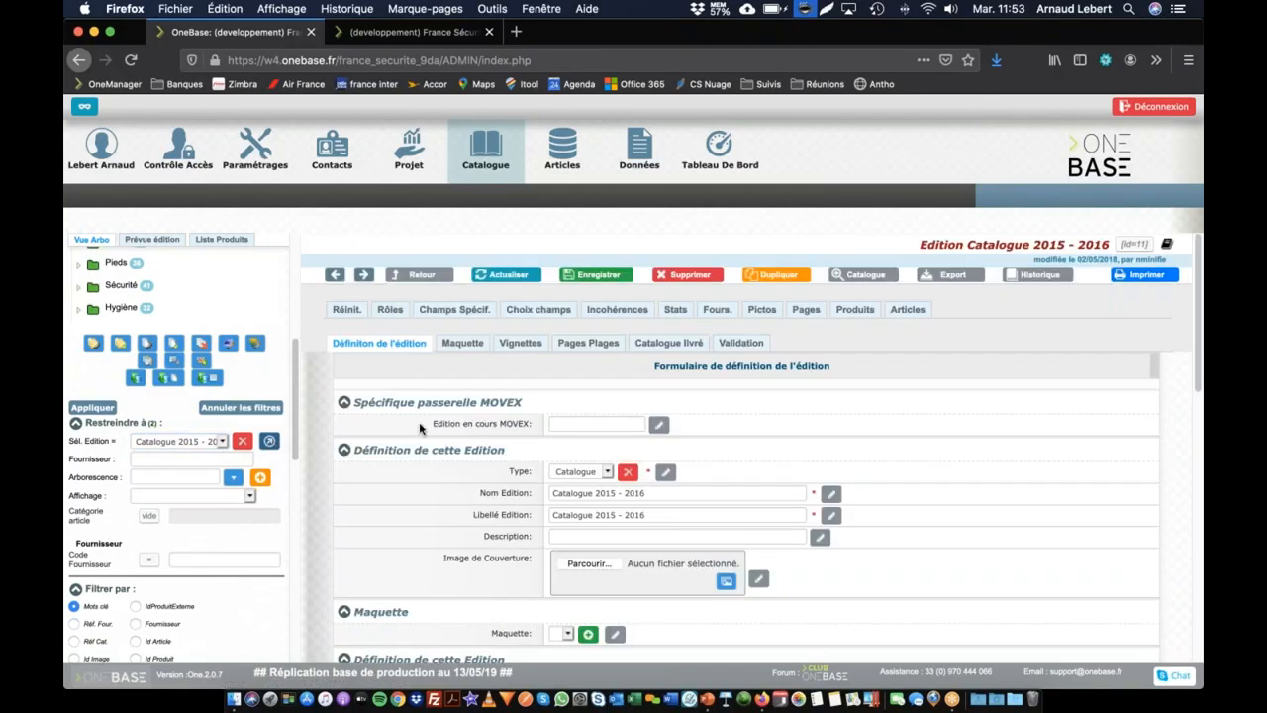
{"action": "left_click", "coordinate": [1137, 246]}
{"action": "left_click_drag", "start_coordinate": [1136, 243], "coordinate": [1153, 246]}
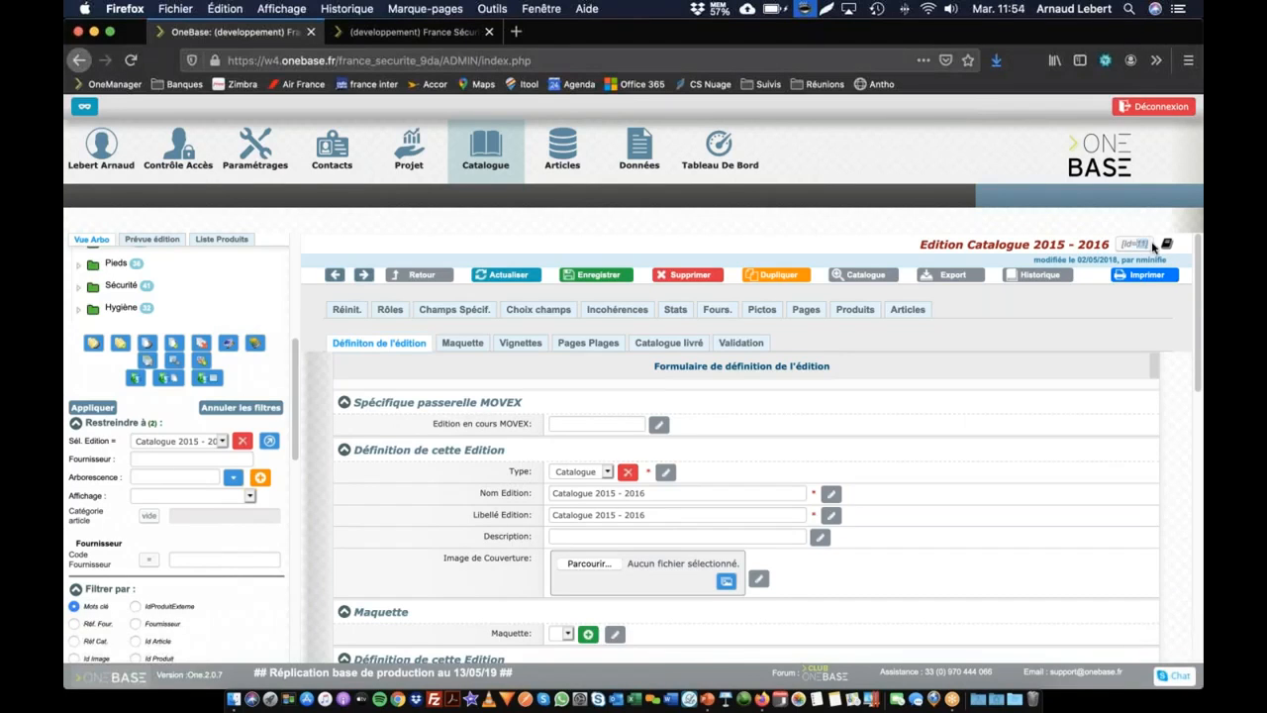
- Return to the dashboard and open the Produiit Tête Non validés indicator for editing
{"action": "left_click", "coordinate": [490, 130]}
{"action": "left_click", "coordinate": [706, 147]}
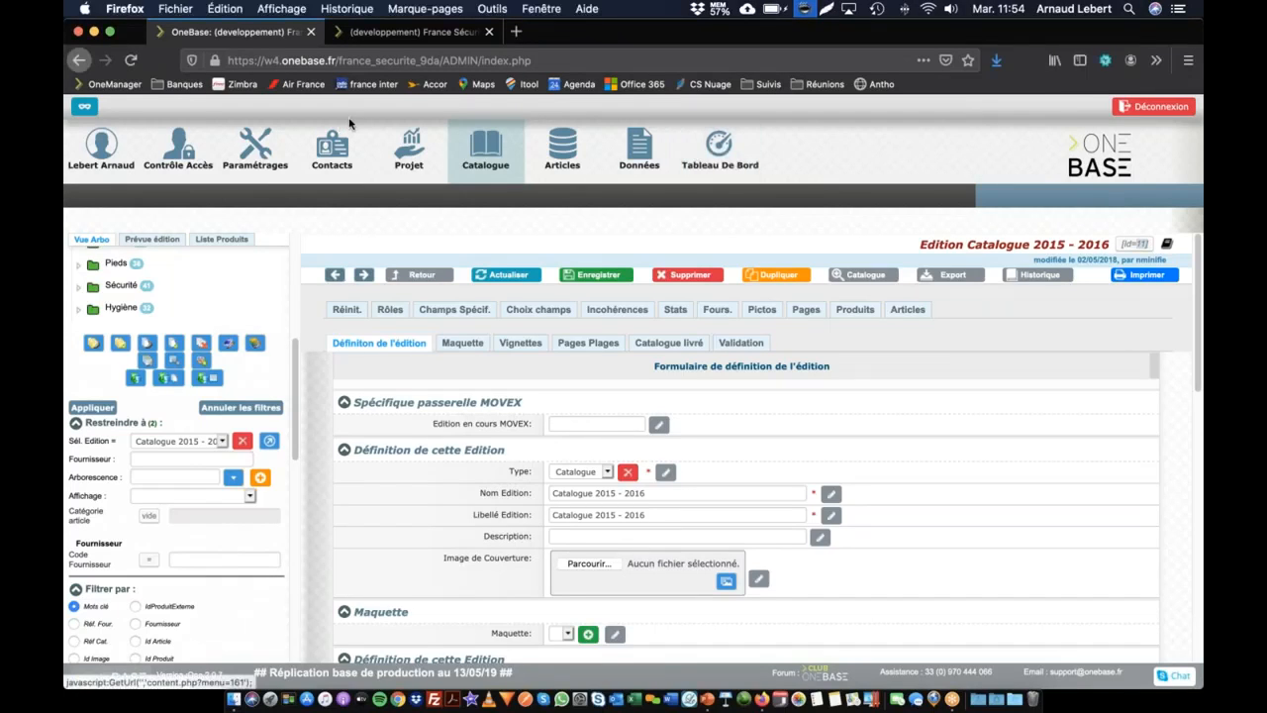
{"action": "left_click", "coordinate": [694, 166]}
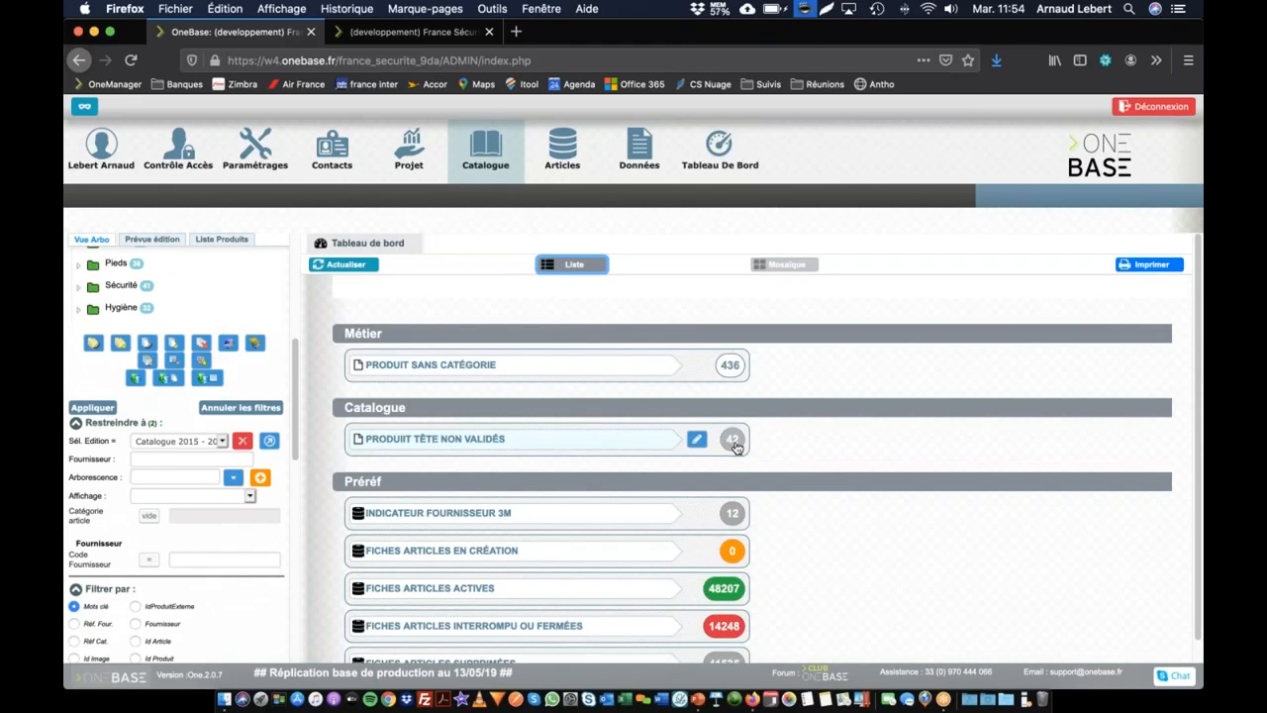
{"action": "left_click", "coordinate": [698, 442]}
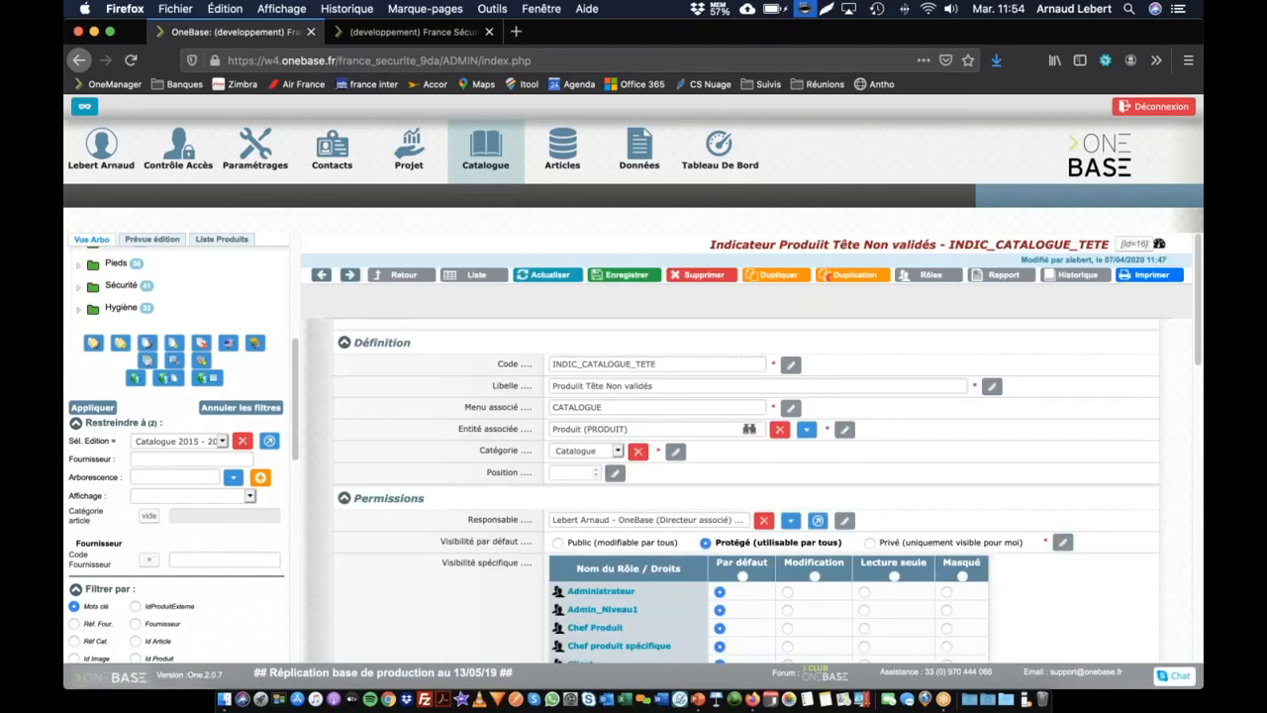
- Enlarge the indicator's filter parameters, highlight the IdEditionTravail line, and restore the normal page size
{"action": "scroll", "coordinate": [633, 426], "scroll_direction": "down", "scroll_amount": 5}
{"action": "scroll", "coordinate": [614, 425], "scroll_direction": "down", "scroll_amount": 5}
{"action": "scroll", "coordinate": [564, 517], "scroll_direction": "up", "scroll_amount": 2}
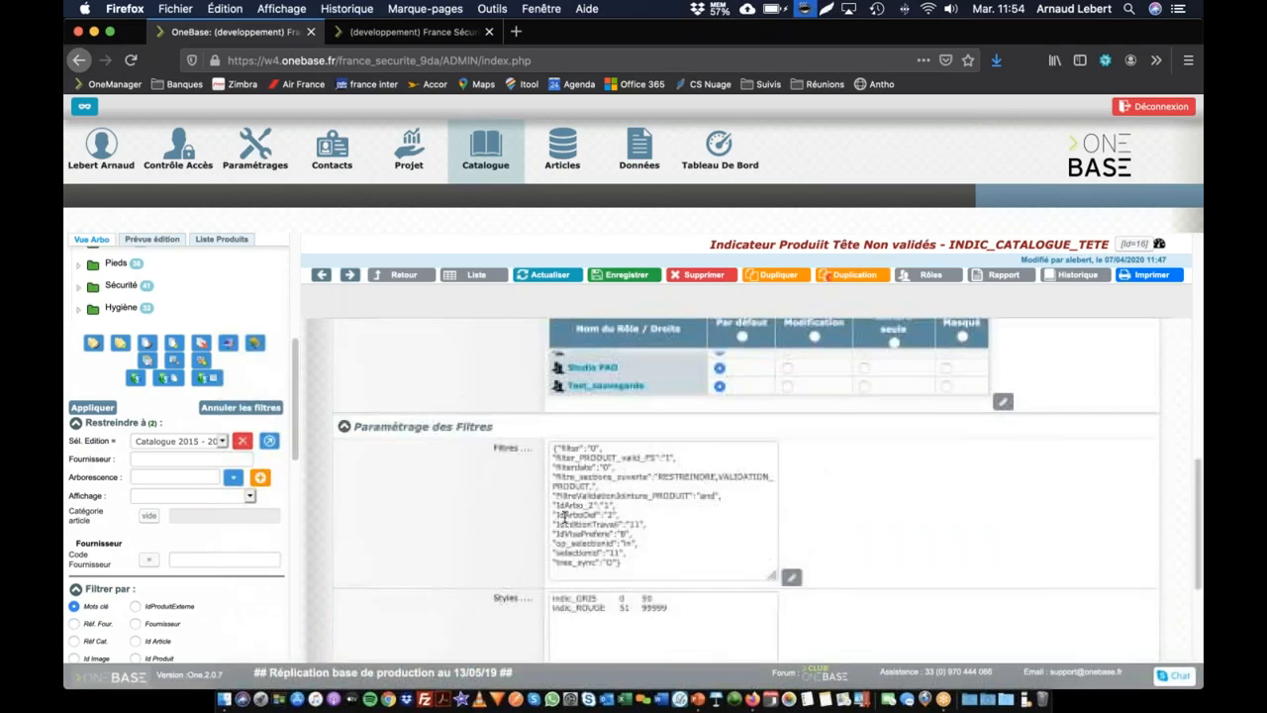
{"action": "key", "text": "super+plus"}
{"action": "key", "text": "super+plus"}
{"action": "key", "text": "super+plus"}
{"action": "key", "text": "super+plus"}
{"action": "key", "text": "super+plus"}
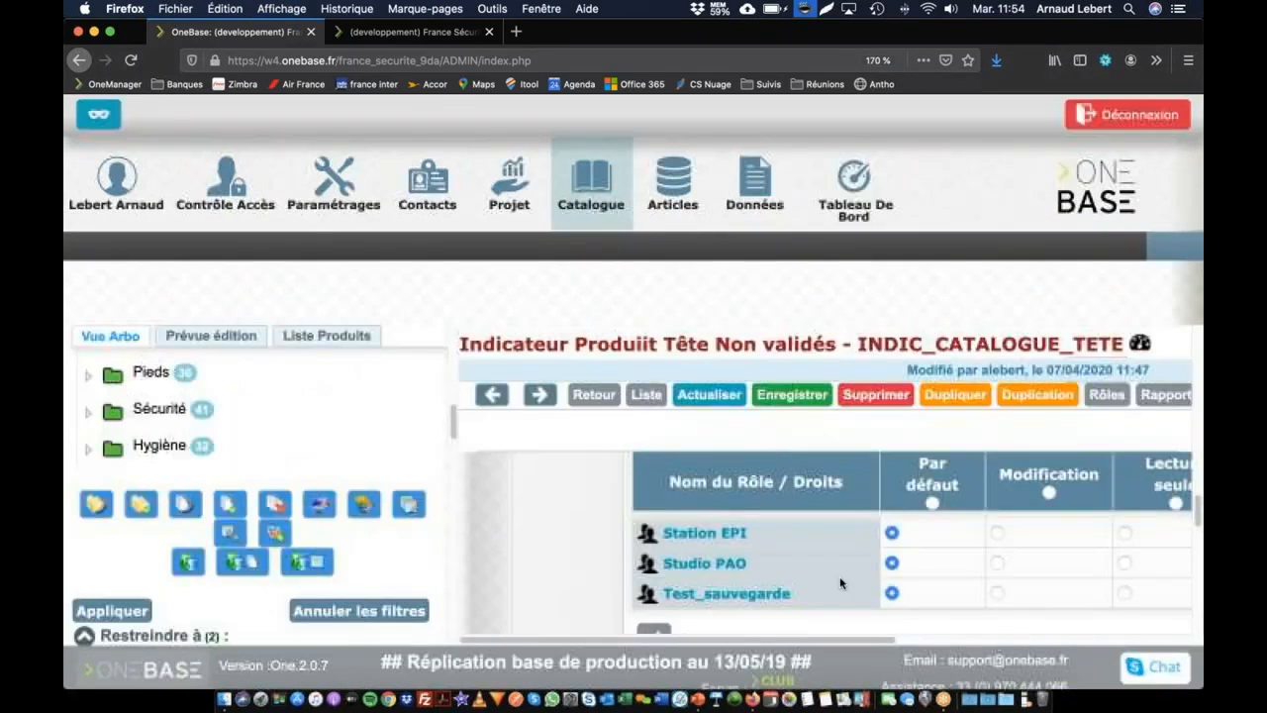
{"action": "scroll", "coordinate": [661, 561], "scroll_direction": "up", "scroll_amount": 3}
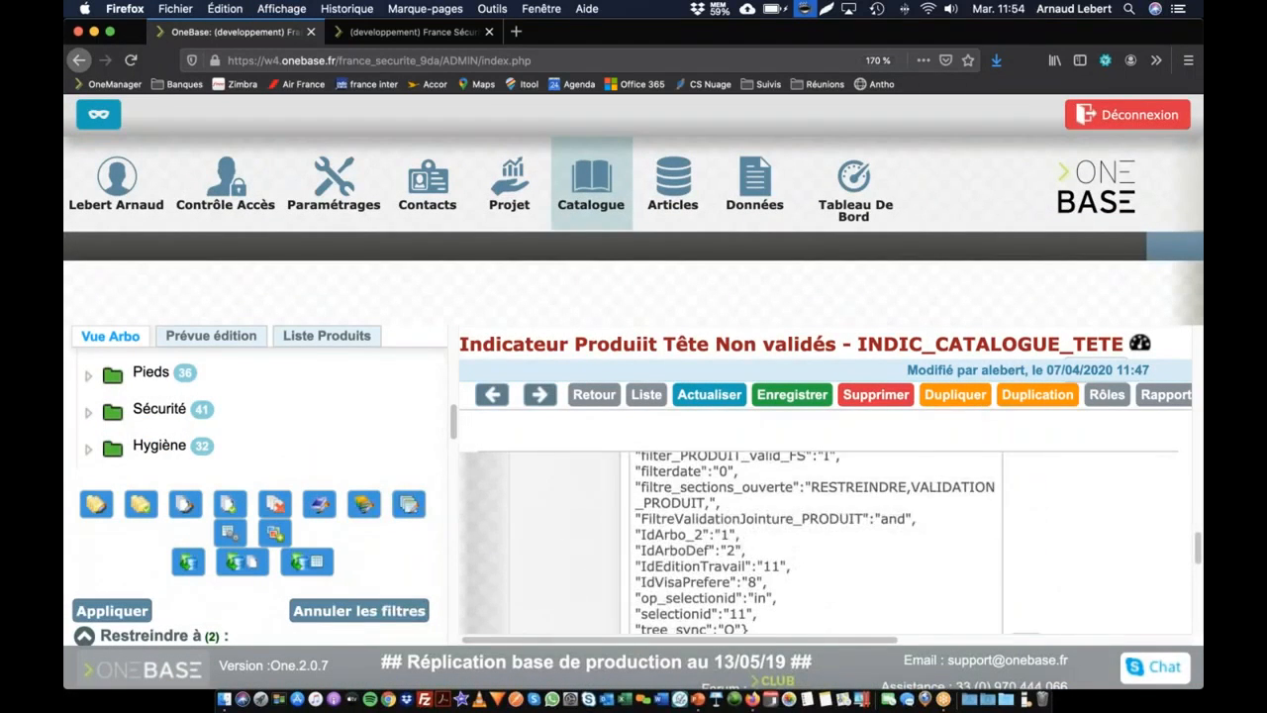
{"action": "left_click_drag", "start_coordinate": [634, 546], "coordinate": [797, 546]}
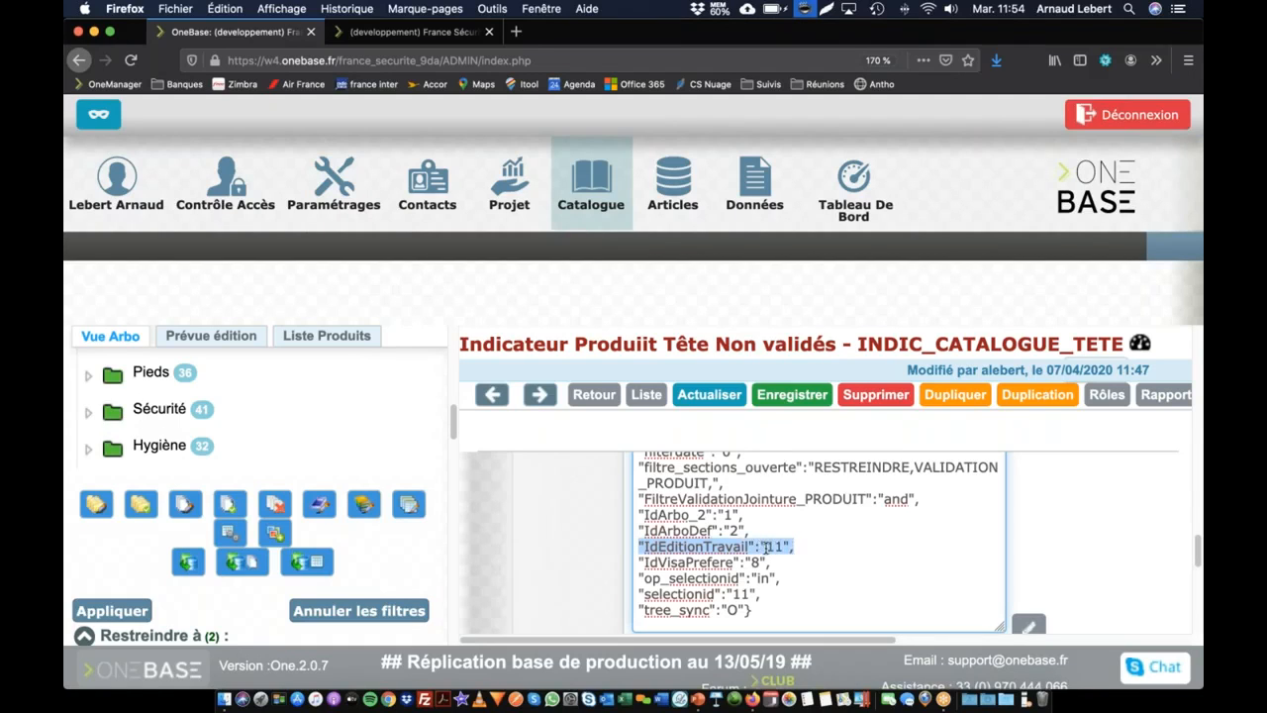
{"action": "left_click", "coordinate": [776, 547]}
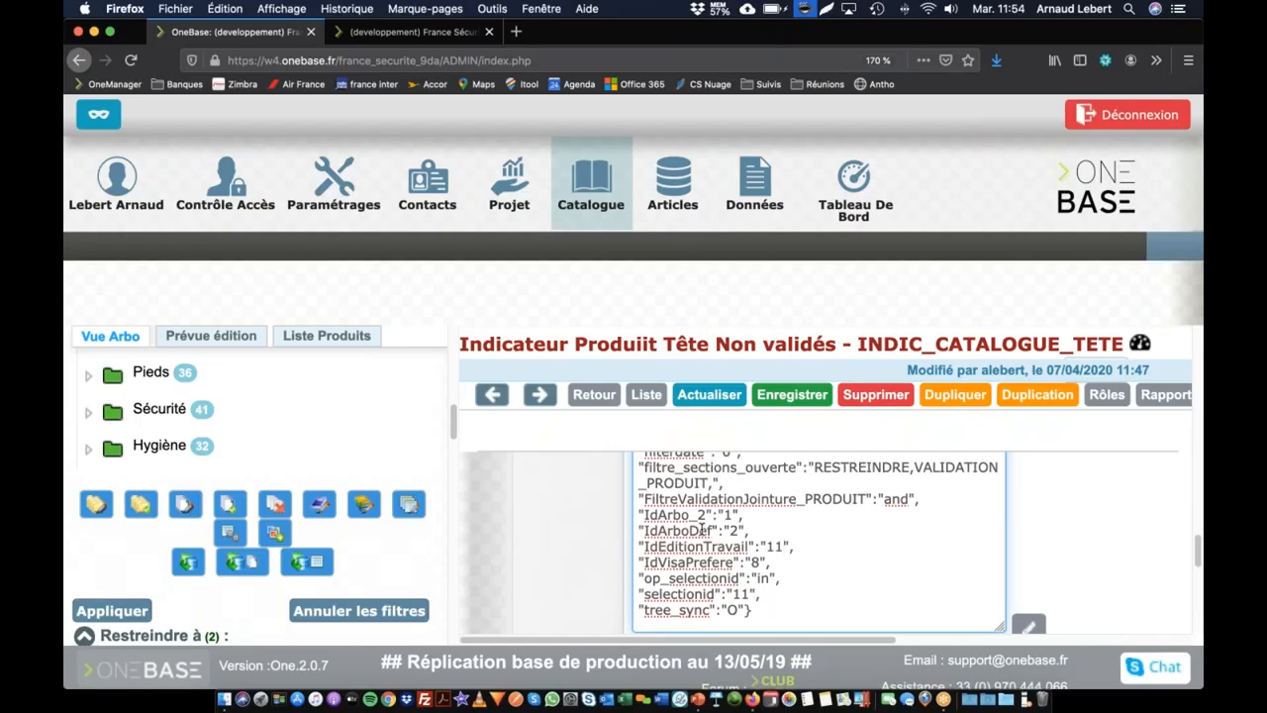
{"action": "key", "text": "super+0"}
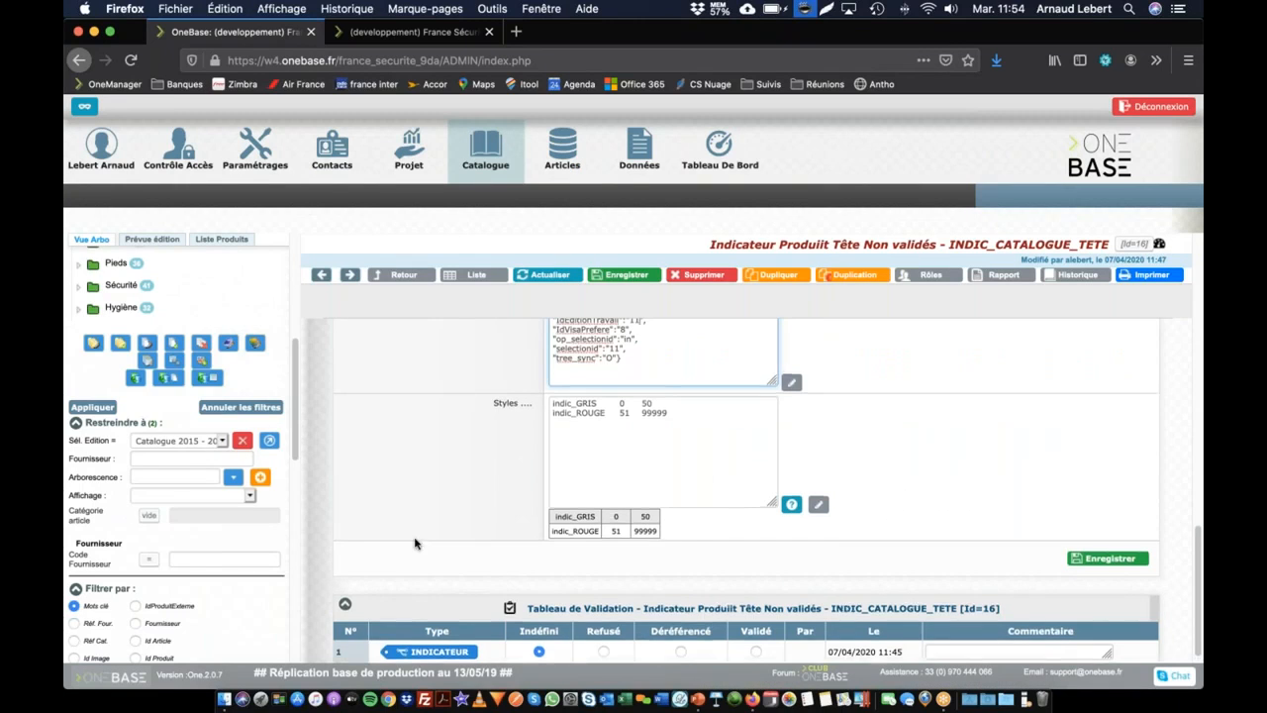
- Examine the edition restriction and product validation status filters below the catalogue tree
{"action": "scroll", "coordinate": [438, 501], "scroll_direction": "up", "scroll_amount": 10}
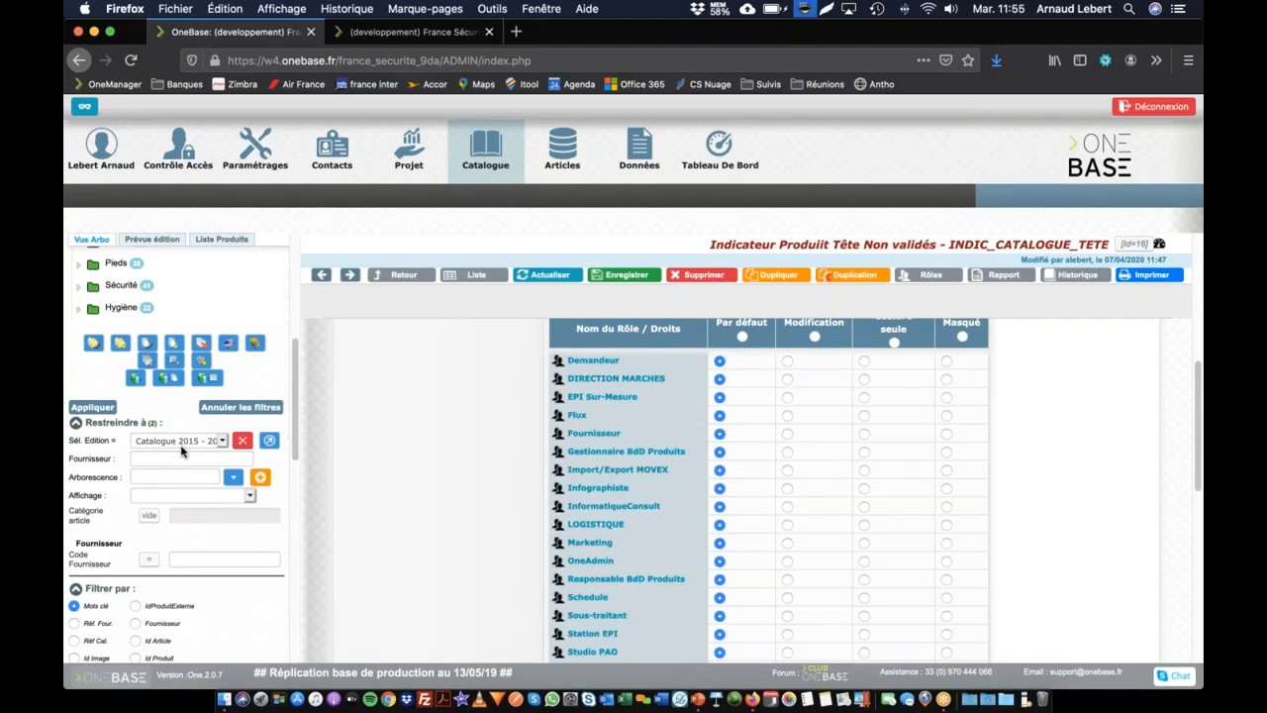
{"action": "scroll", "coordinate": [146, 443], "scroll_direction": "down", "scroll_amount": 6}
{"action": "scroll", "coordinate": [178, 580], "scroll_direction": "down", "scroll_amount": 6}
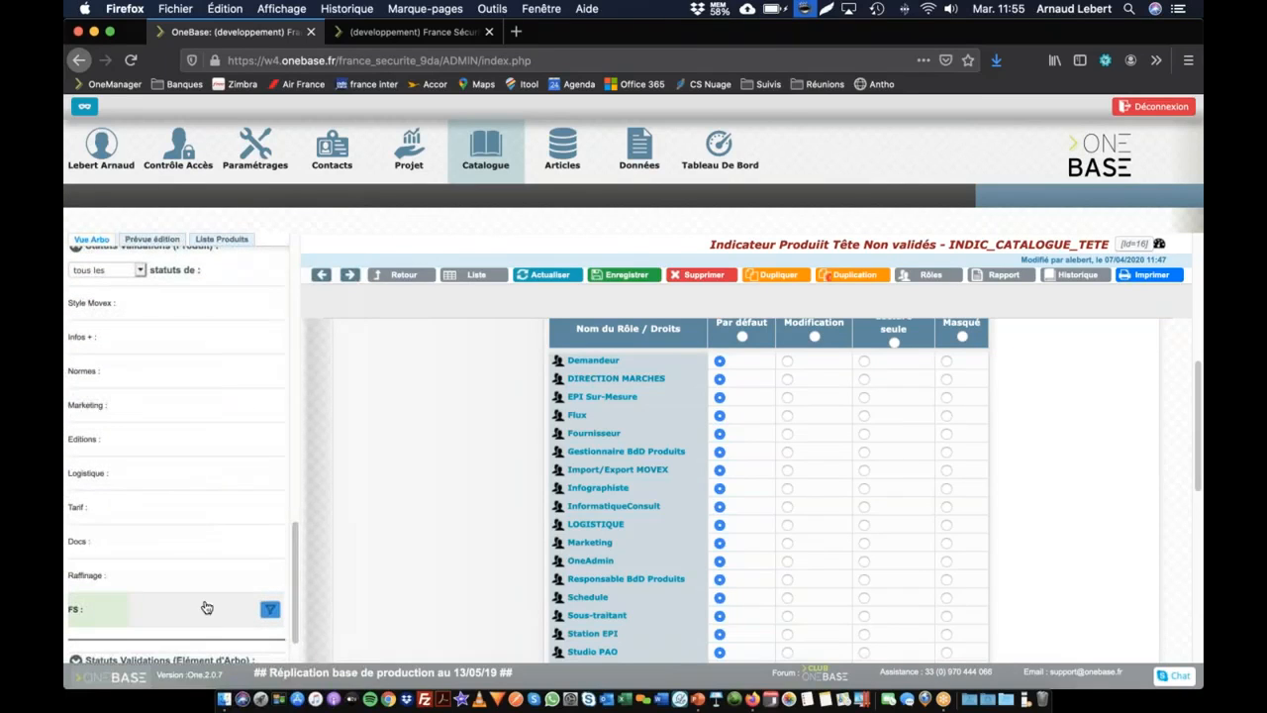
{"action": "scroll", "coordinate": [206, 607], "scroll_direction": "up", "scroll_amount": 12}
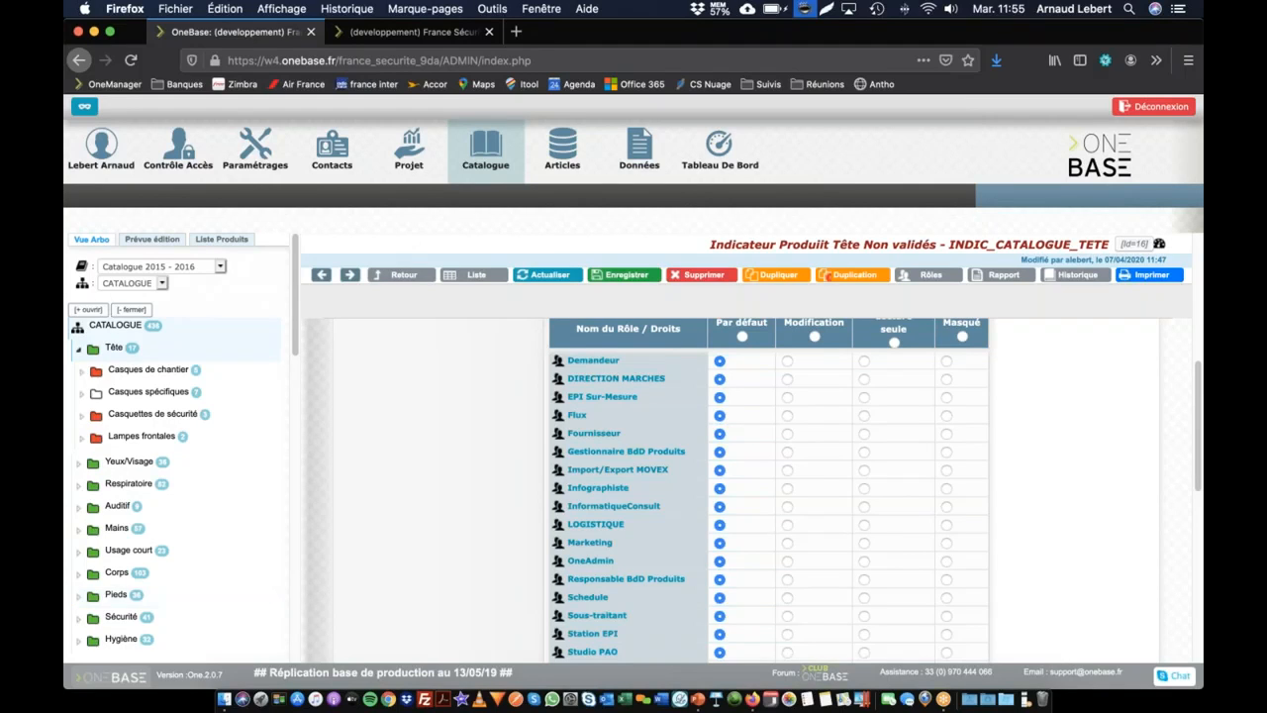
- Collapse the catalogue tree and switch its edition to CATALOGUE_EPI_CAT_III_2016, keeping the CATALOGUE tree selected
{"action": "left_click", "coordinate": [129, 311]}
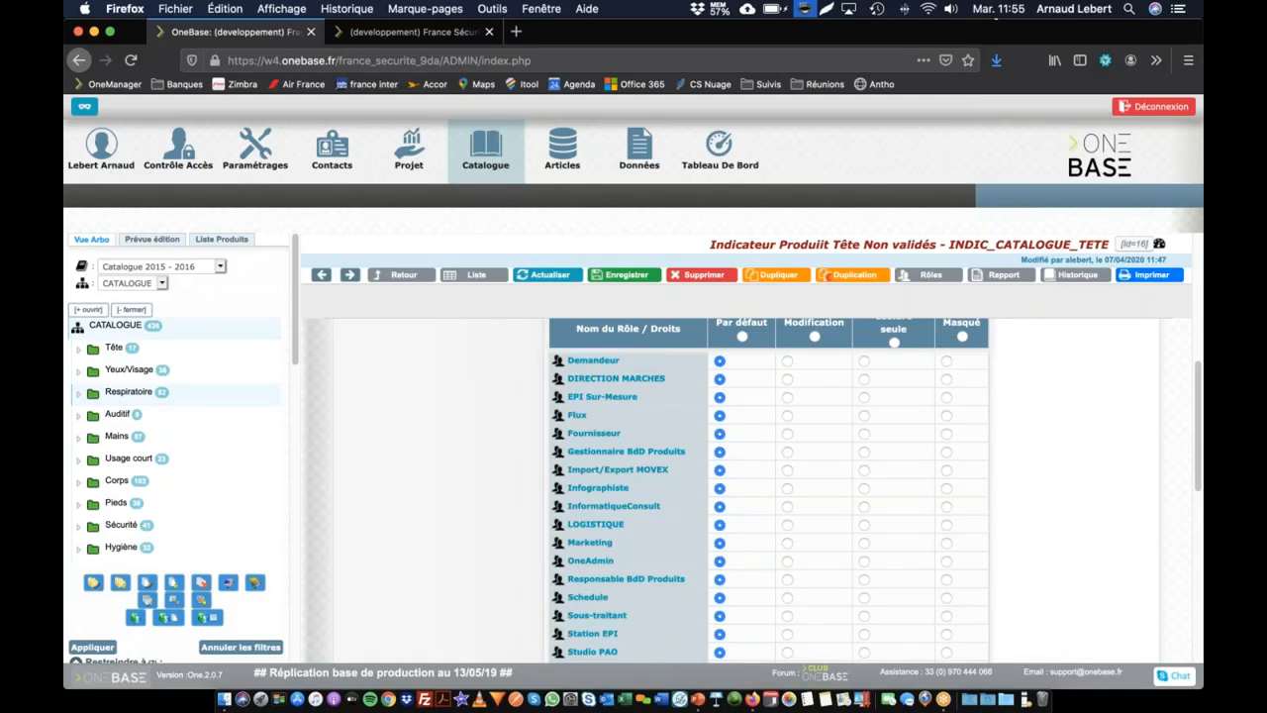
{"action": "left_click", "coordinate": [158, 266]}
{"action": "left_click", "coordinate": [144, 309]}
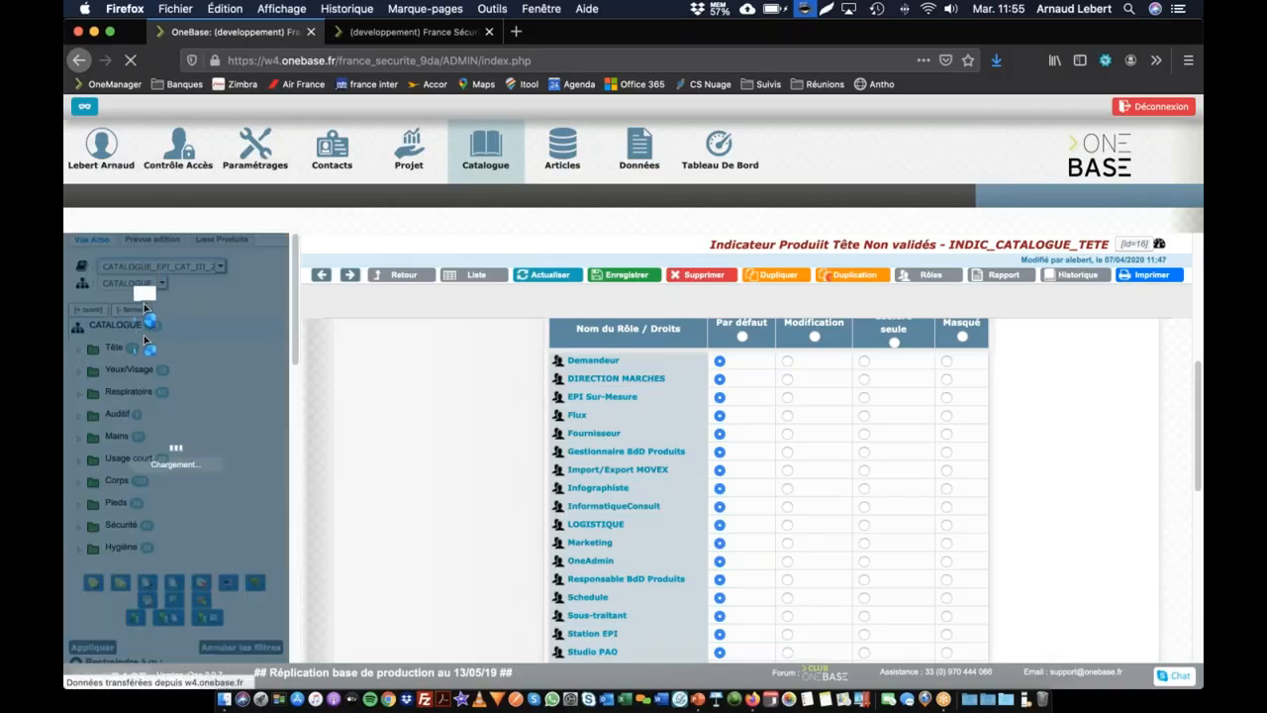
{"action": "left_click", "coordinate": [129, 284]}
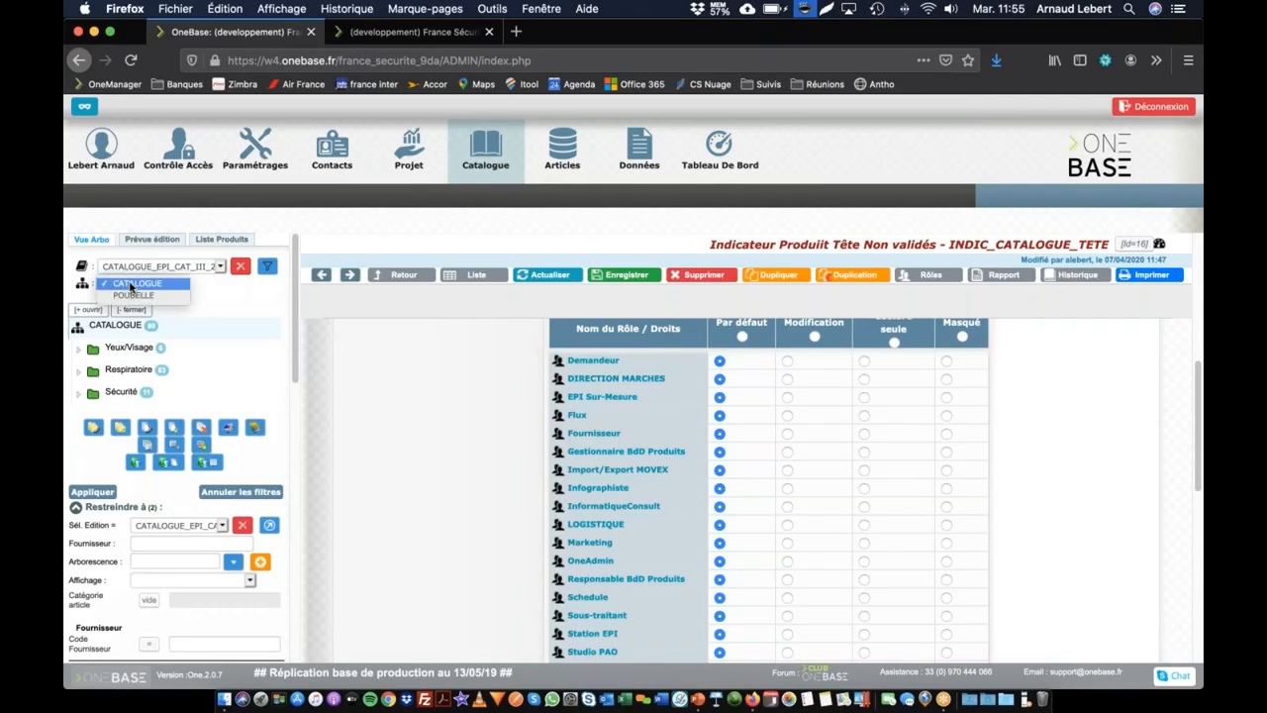
{"action": "left_click", "coordinate": [144, 284]}
{"action": "left_click", "coordinate": [145, 284]}
{"action": "left_click", "coordinate": [213, 302]}
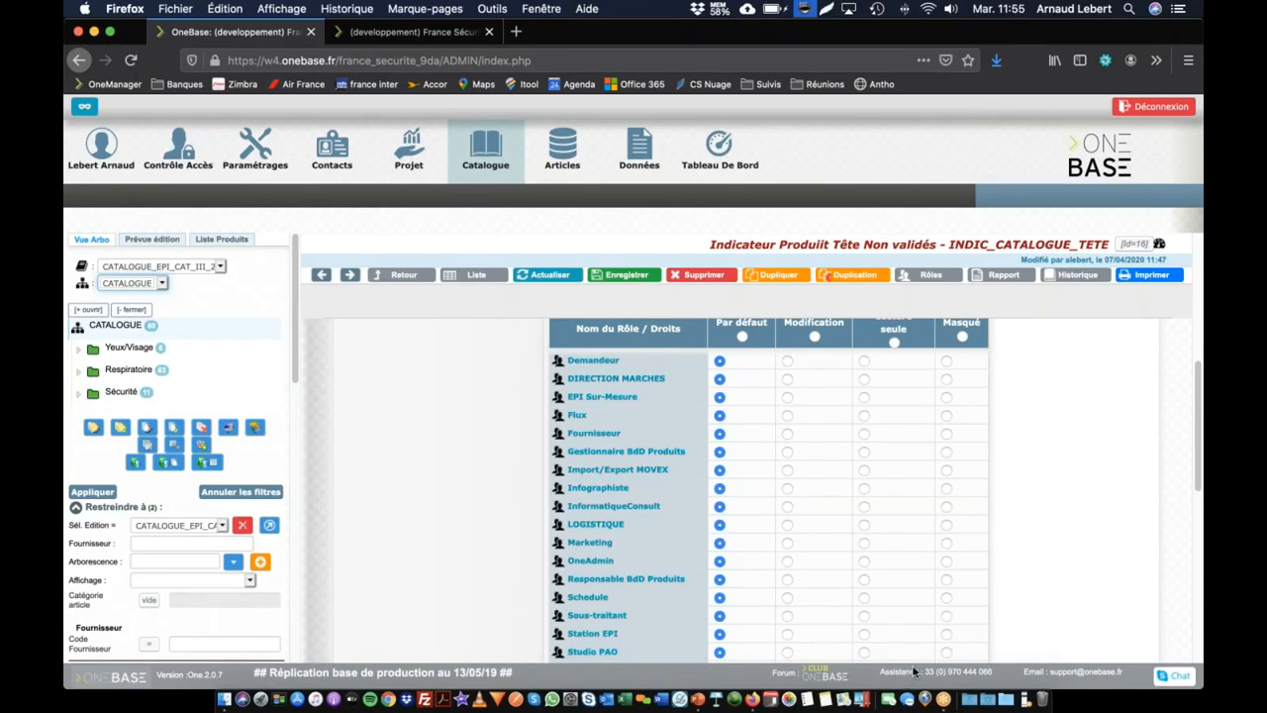
- Switch to the presentation and open the forum link on the Indicateurs / Tableaux de bord slide
{"action": "left_click", "coordinate": [1027, 706]}
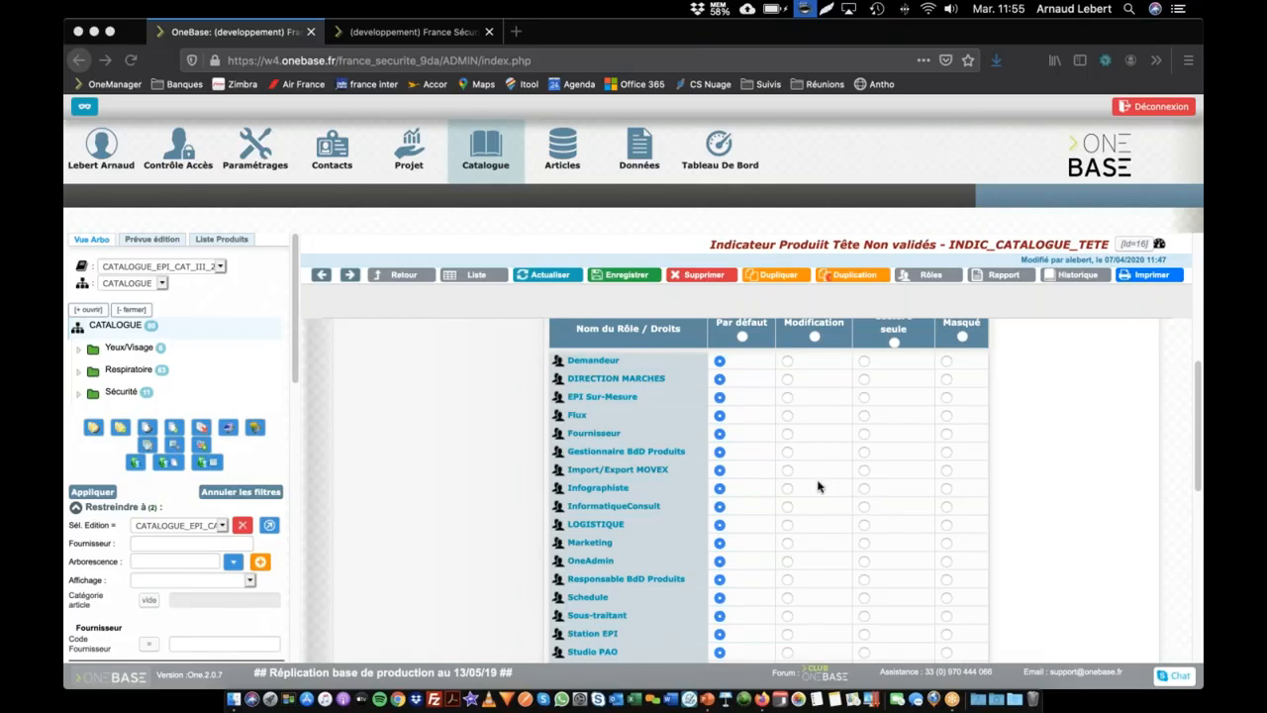
{"action": "key", "text": "super+Tab"}
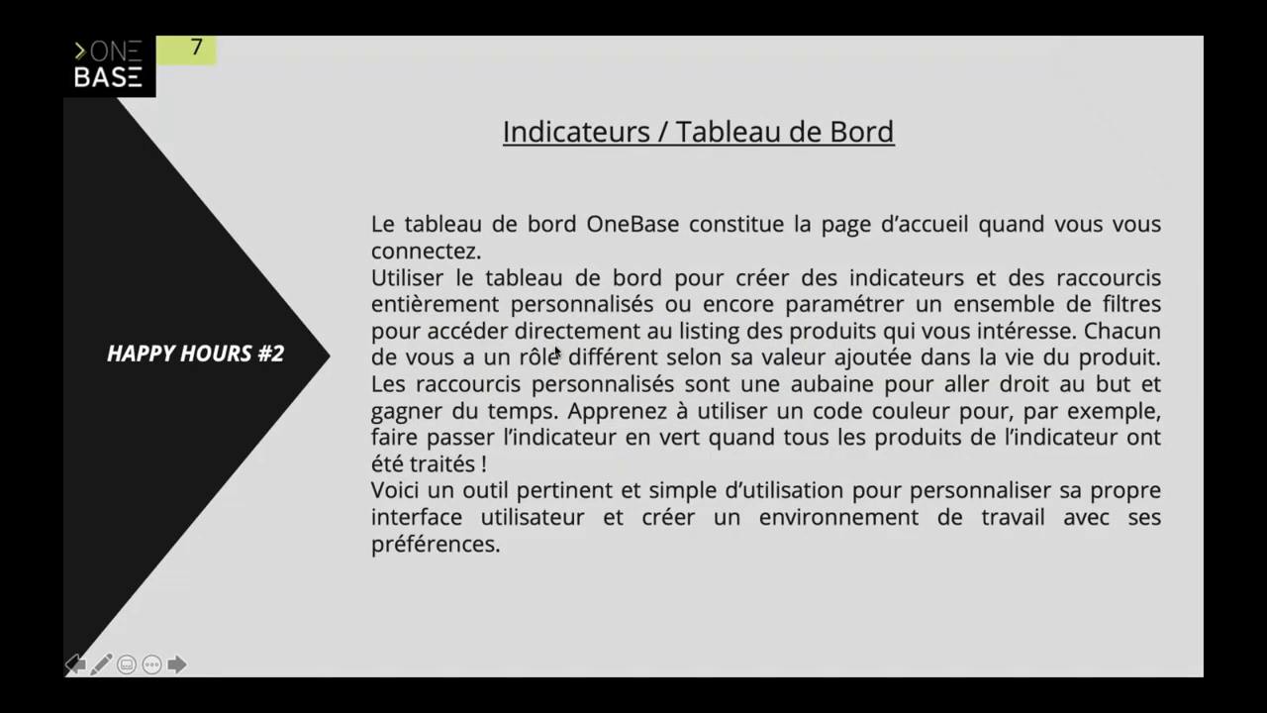
{"action": "left_click", "coordinate": [557, 348]}
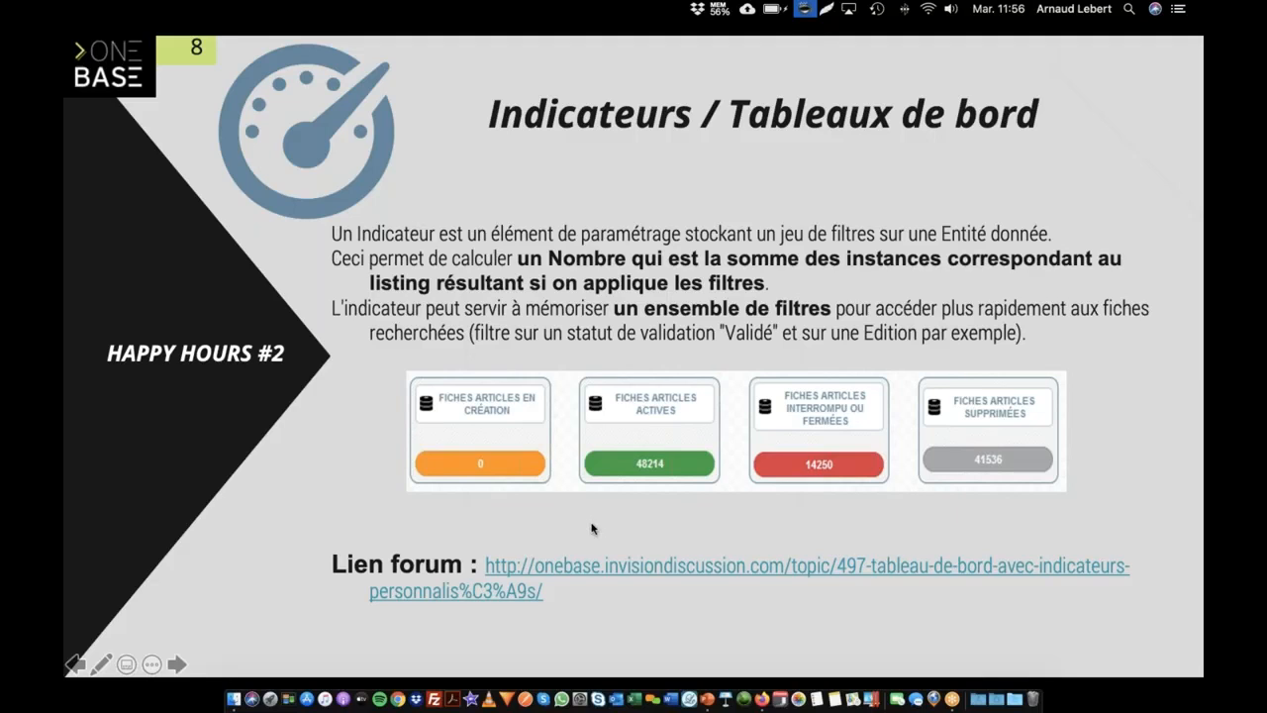
{"action": "left_click", "coordinate": [587, 572]}
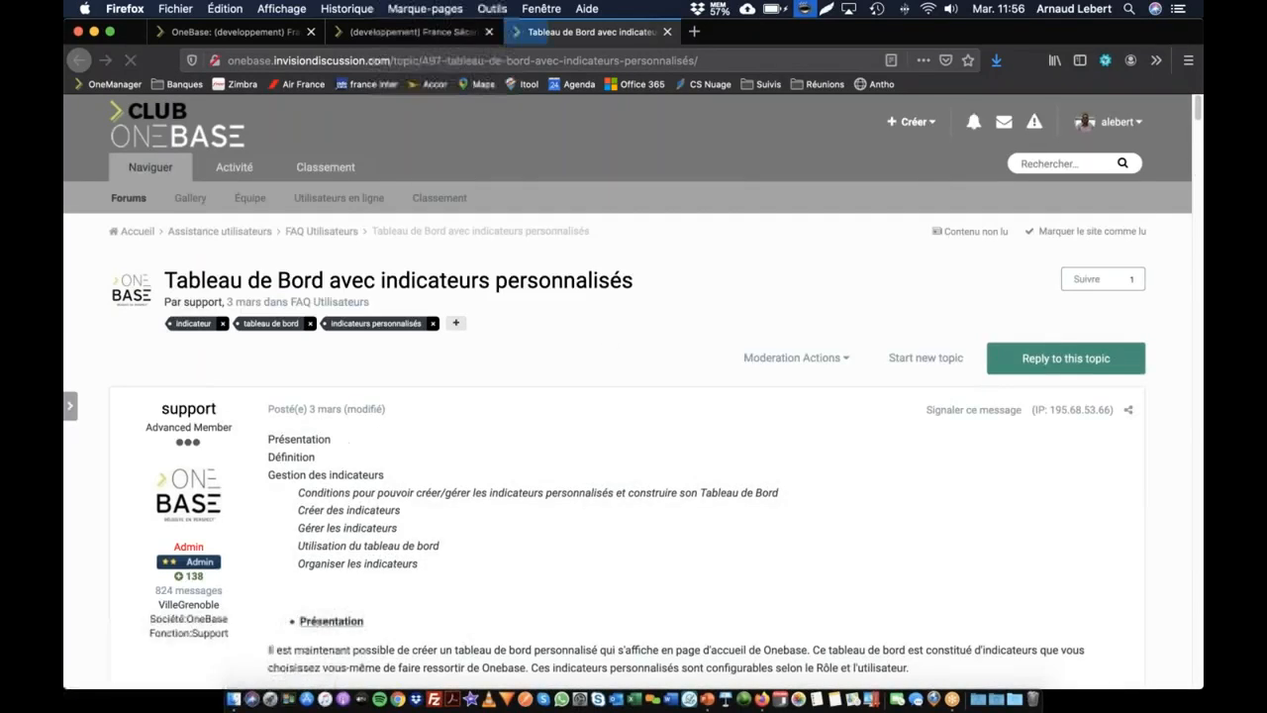
- Read the forum topic on custom-indicator dashboards from Présentation through Gestion des indicateurs, and return to its beginning
{"action": "scroll", "coordinate": [351, 442], "scroll_direction": "down", "scroll_amount": 3}
{"action": "scroll", "coordinate": [351, 441], "scroll_direction": "down", "scroll_amount": 3}
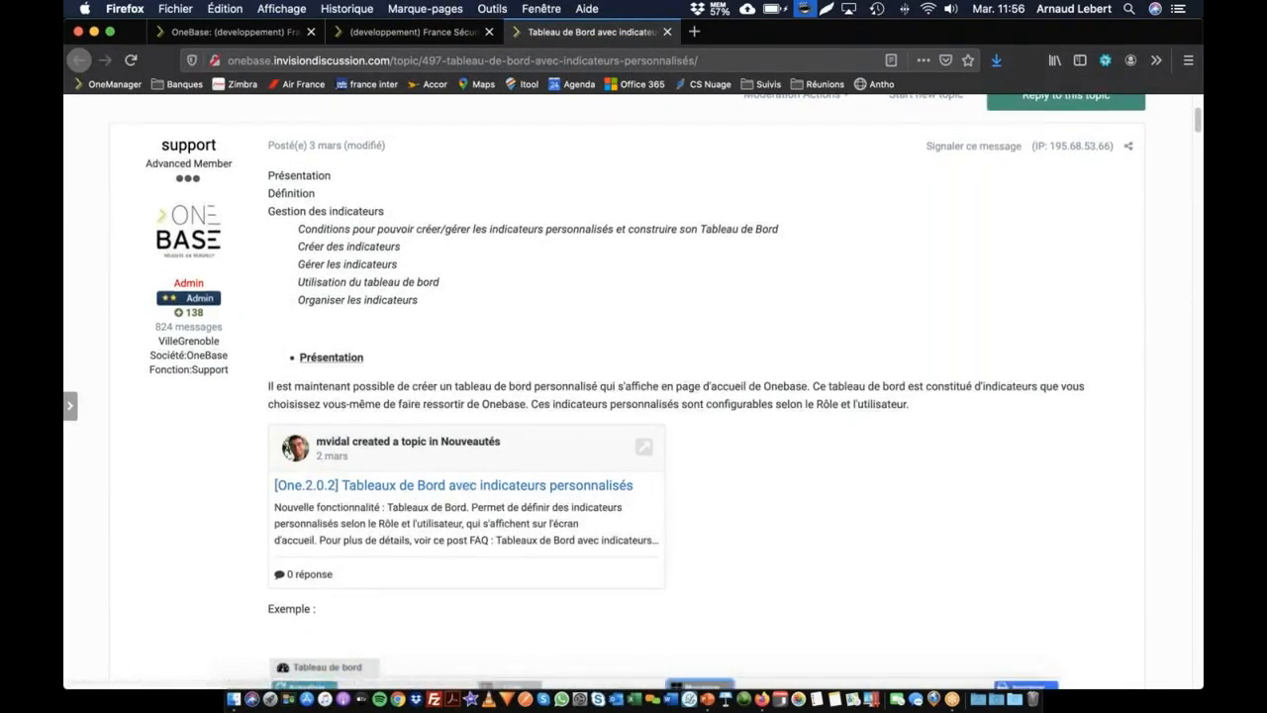
{"action": "scroll", "coordinate": [631, 328], "scroll_direction": "down", "scroll_amount": 3}
{"action": "scroll", "coordinate": [630, 328], "scroll_direction": "down", "scroll_amount": 7}
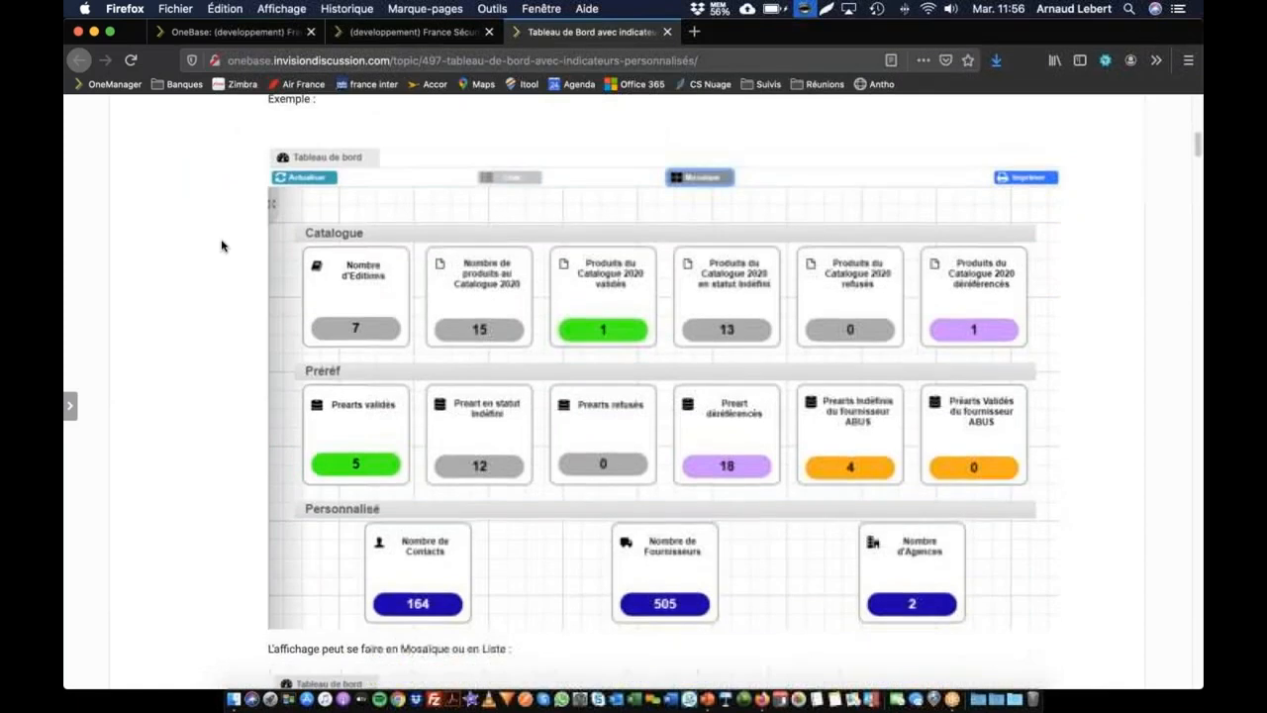
{"action": "scroll", "coordinate": [588, 367], "scroll_direction": "down", "scroll_amount": 12}
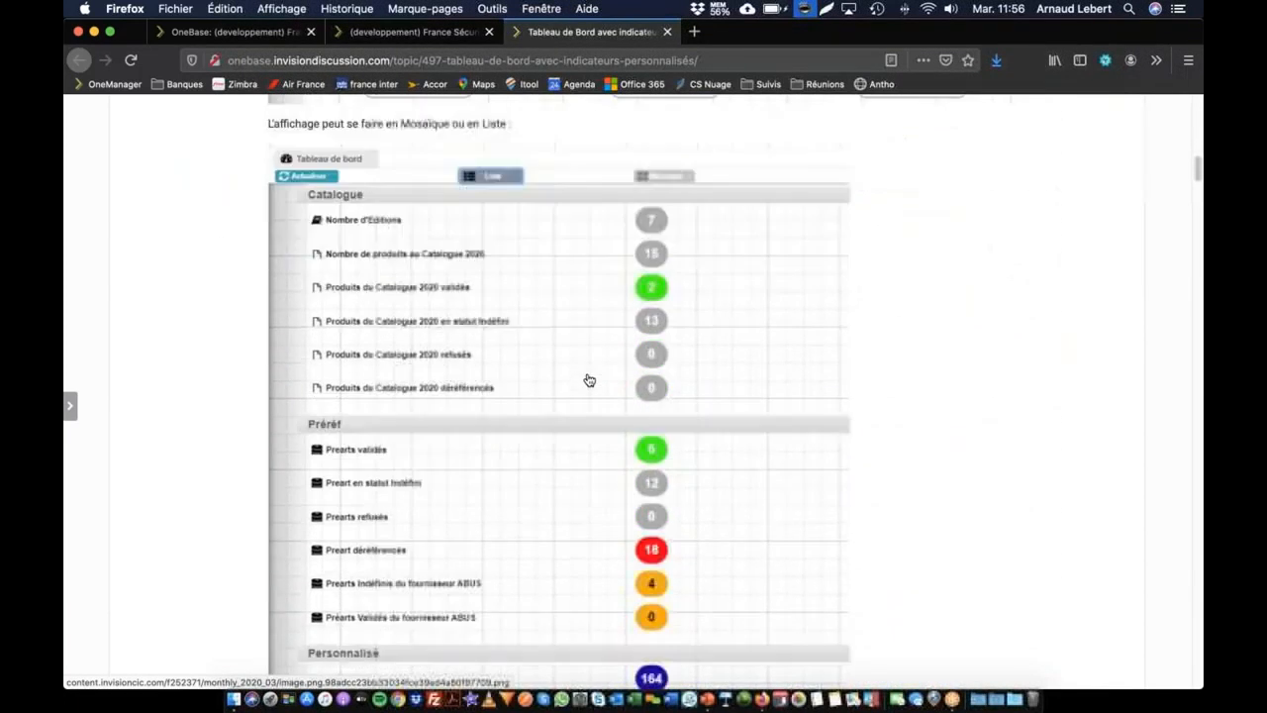
{"action": "scroll", "coordinate": [579, 394], "scroll_direction": "down", "scroll_amount": 10}
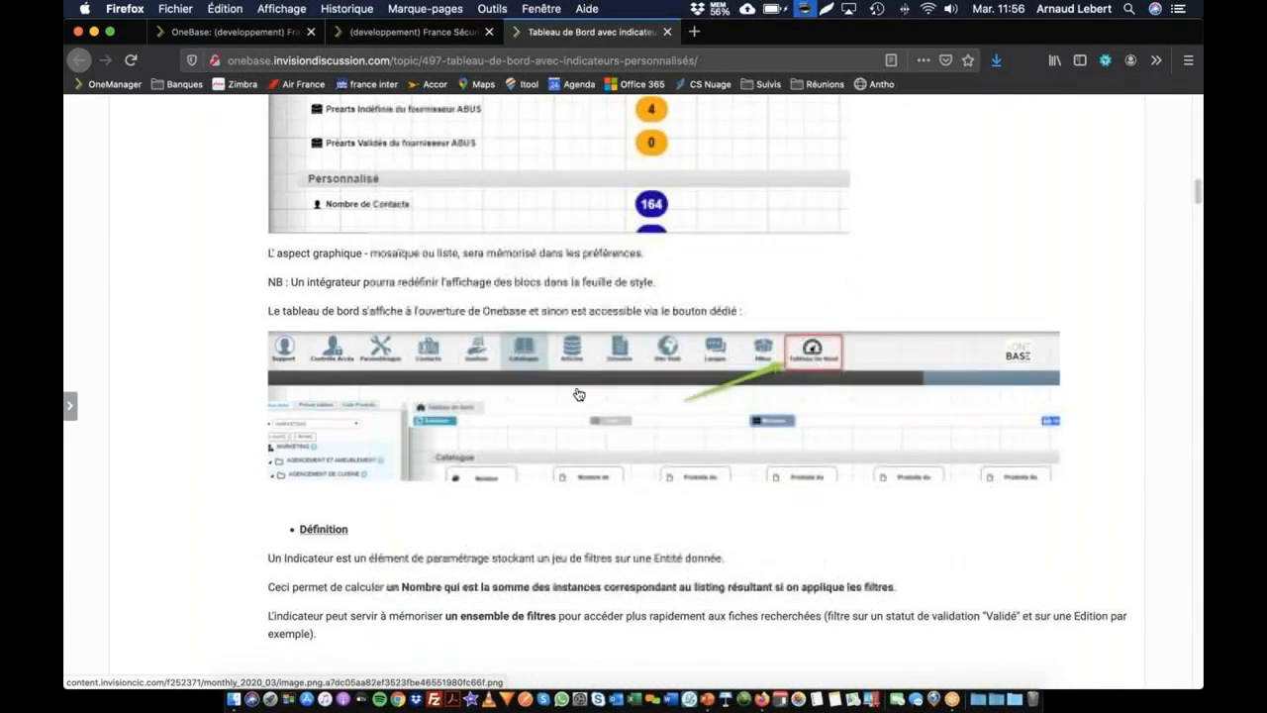
{"action": "scroll", "coordinate": [579, 394], "scroll_direction": "down", "scroll_amount": 7}
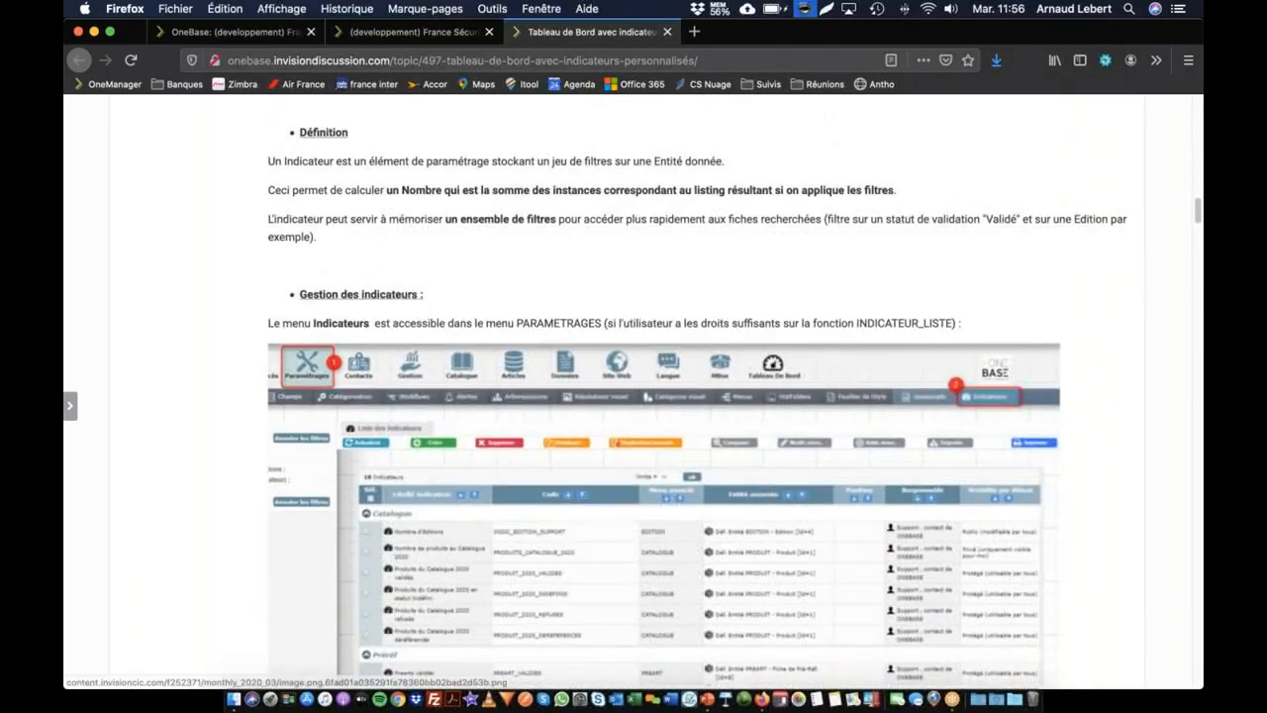
{"action": "scroll", "coordinate": [663, 445], "scroll_direction": "down", "scroll_amount": 1}
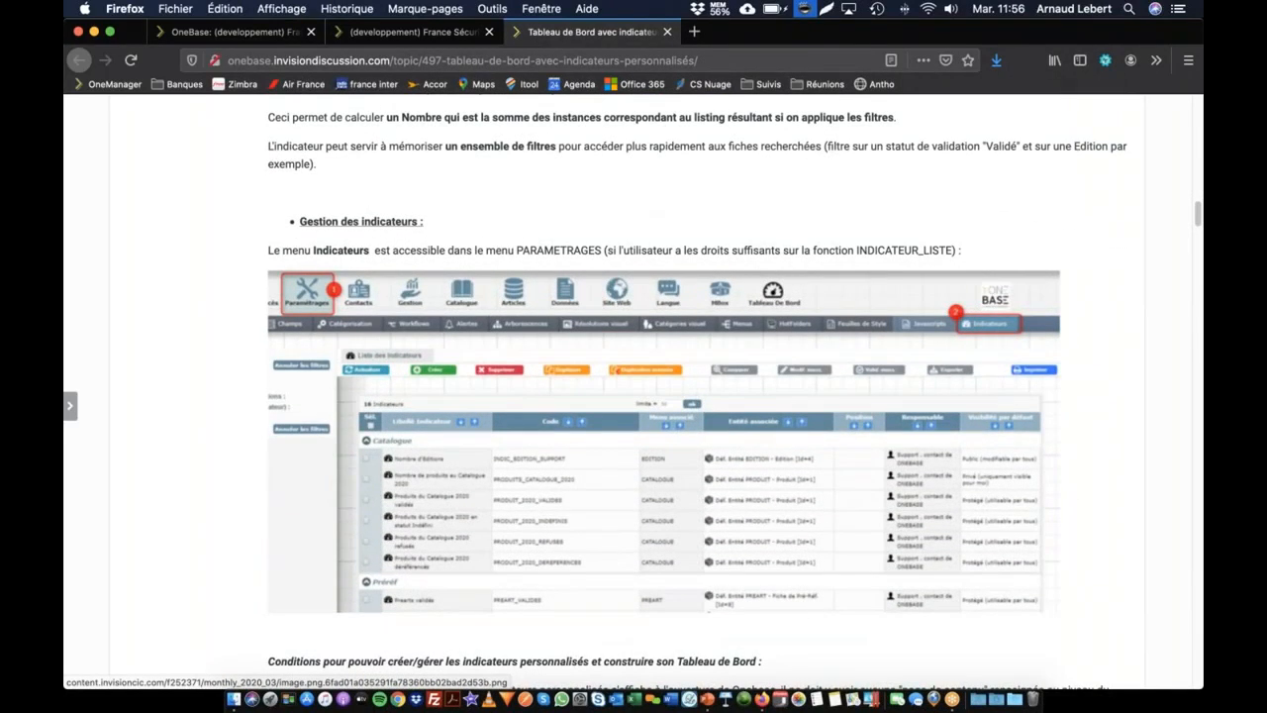
{"action": "scroll", "coordinate": [577, 392], "scroll_direction": "up", "scroll_amount": 20}
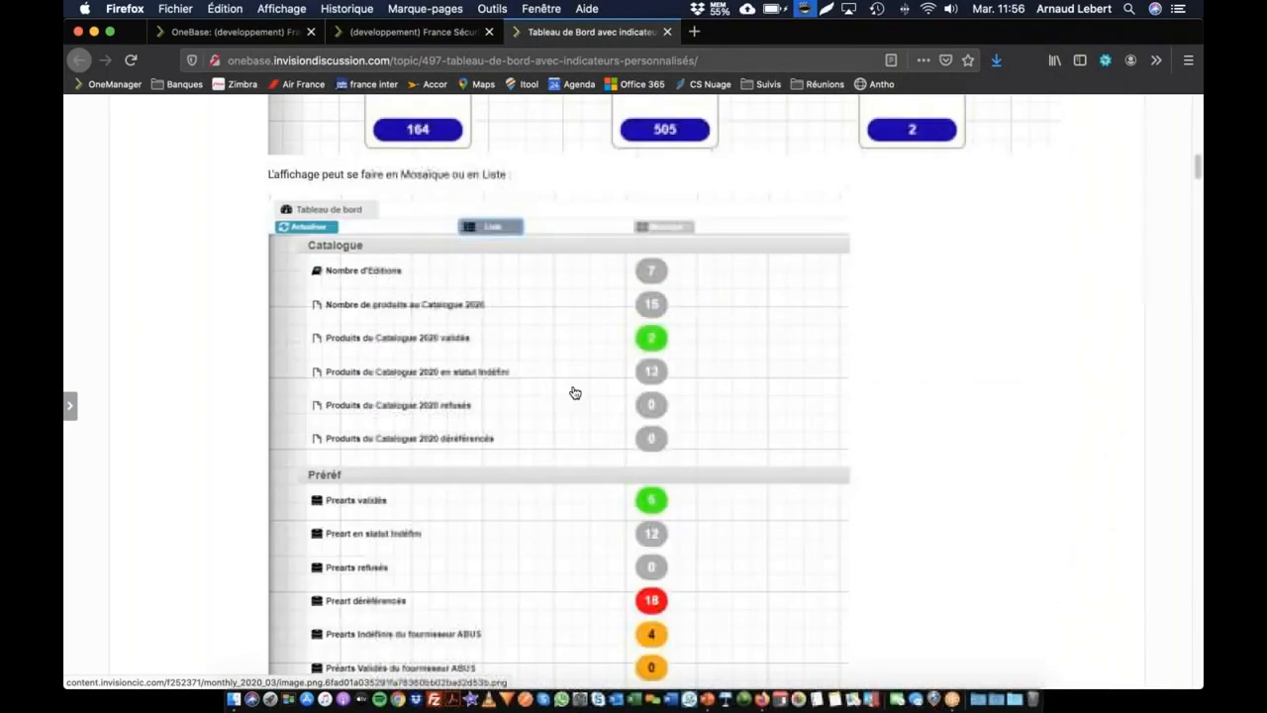
{"action": "scroll", "coordinate": [461, 204], "scroll_direction": "up", "scroll_amount": 5}
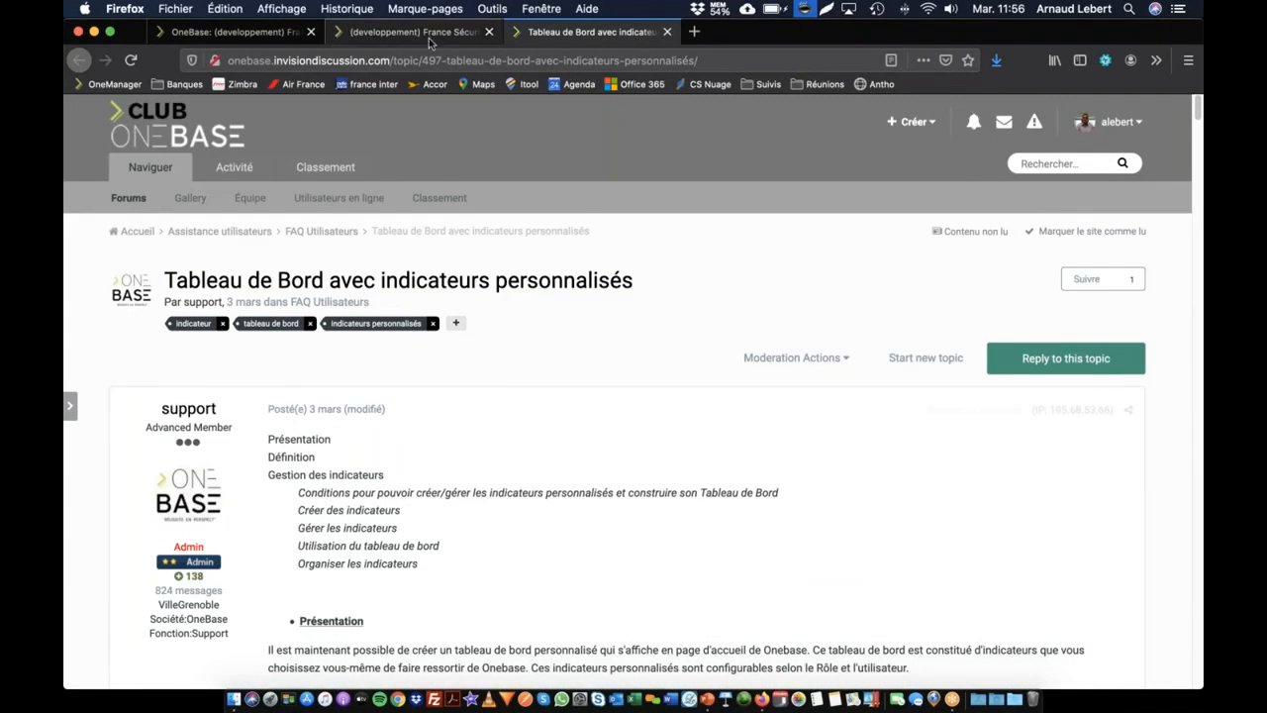
- Switch back to the presentation and advance from the Indicateurs / Tableaux de bord slide to the closing contact slide
{"action": "key", "text": "super+Tab"}
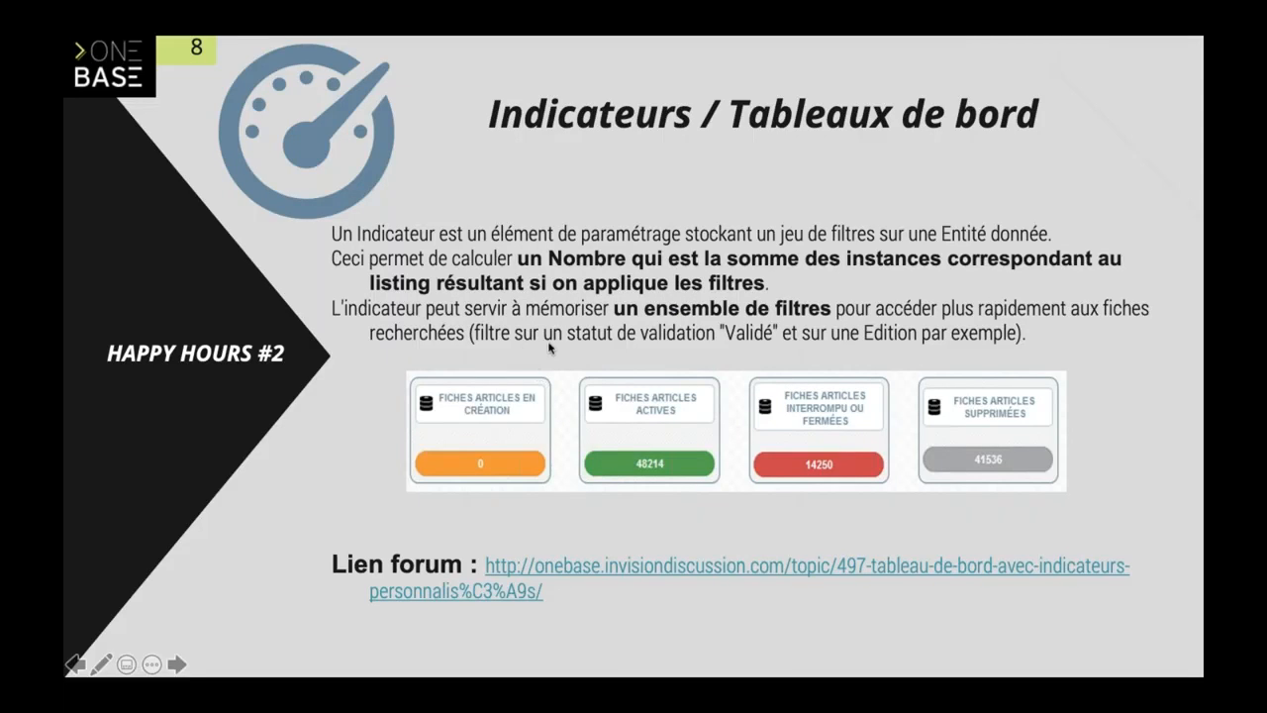
{"action": "key", "text": "Right"}
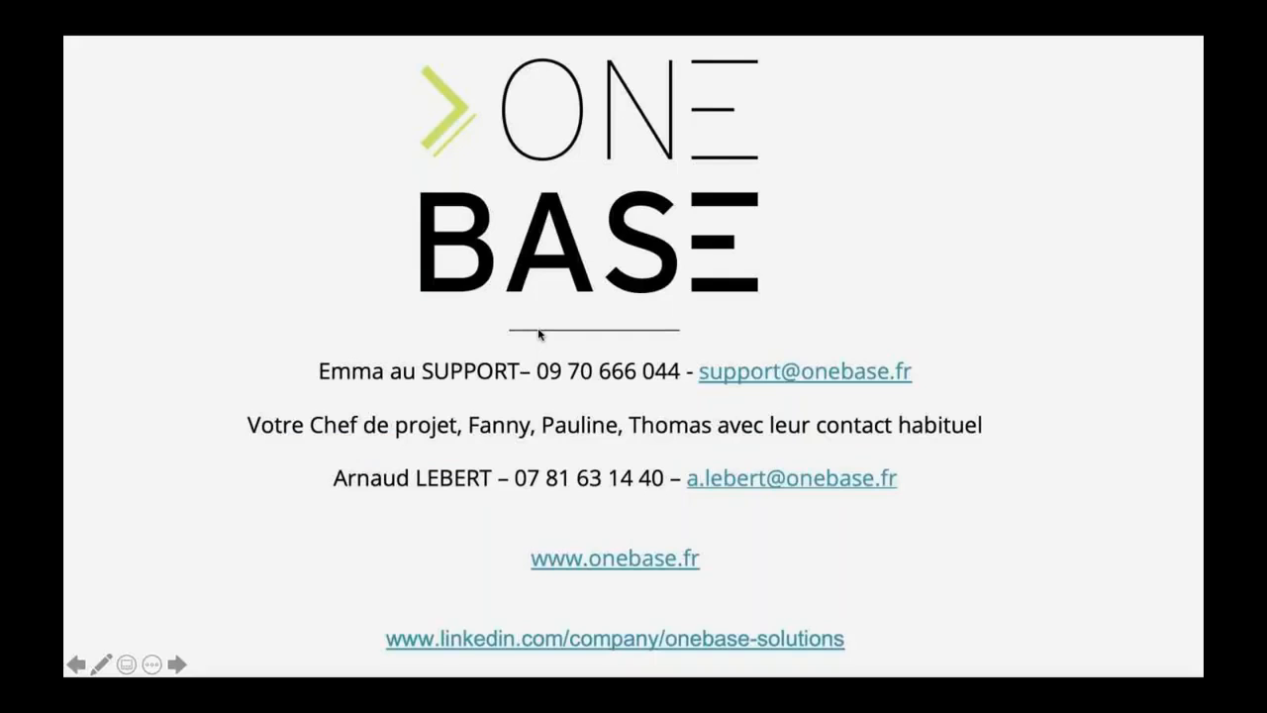